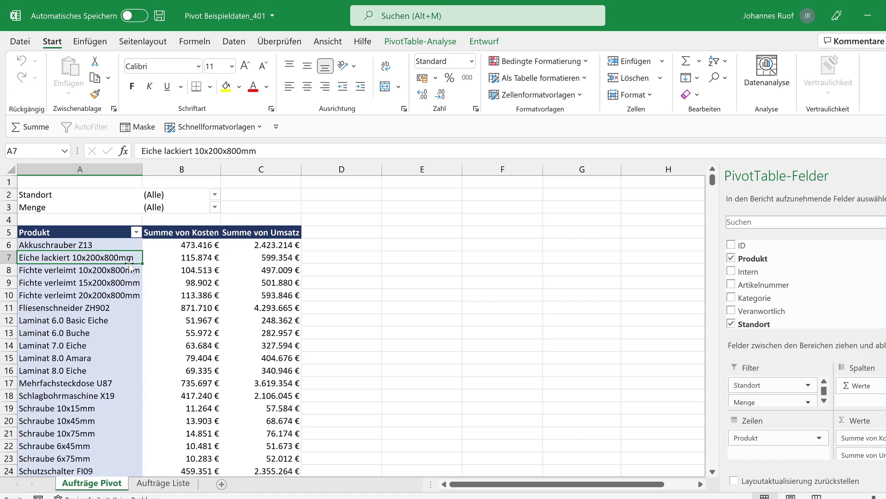
Inspect the Kosten and Umsatz totals for Eiche lackiert and Akkuschrauber Z13
left_click(198, 255)
left_click(248, 257)
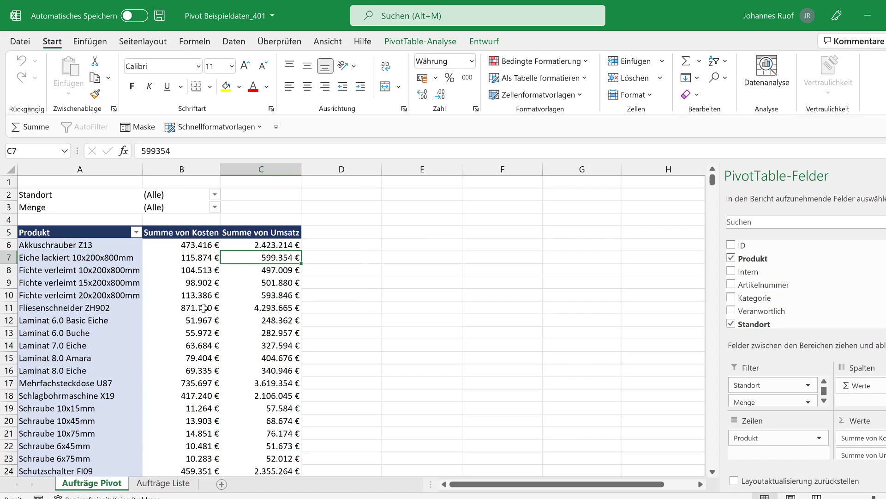
left_click(200, 257)
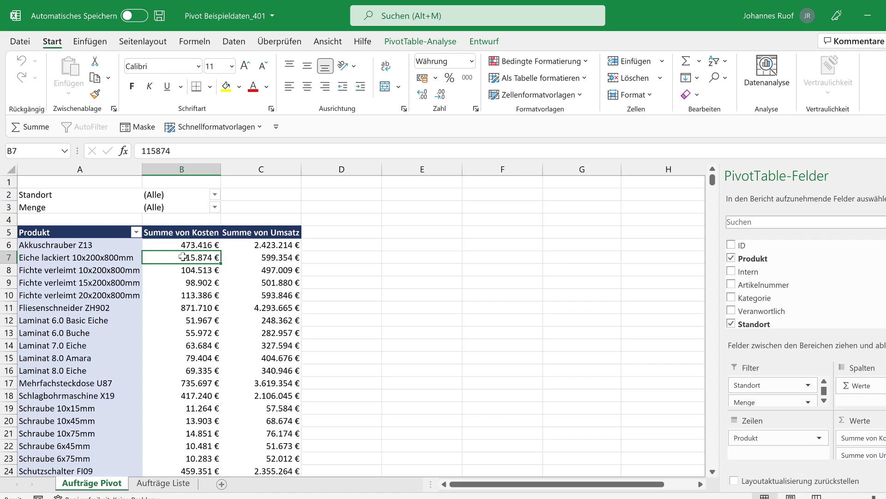
left_click(98, 246)
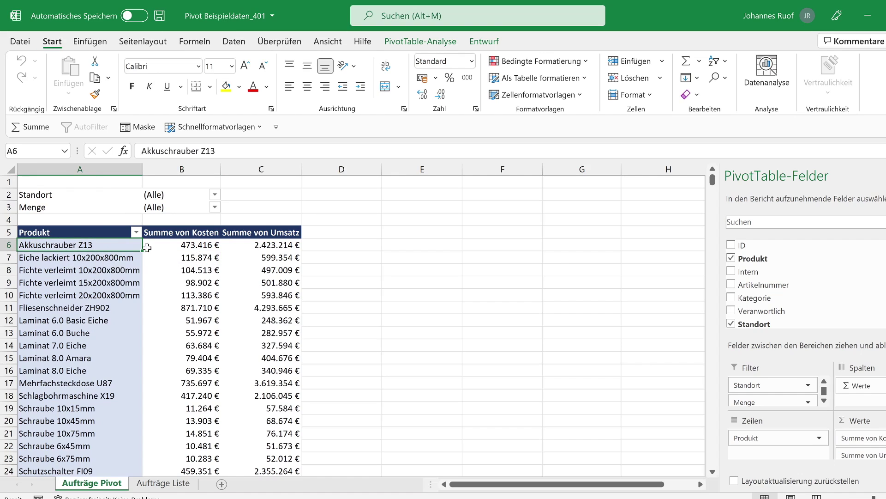
left_click(166, 246)
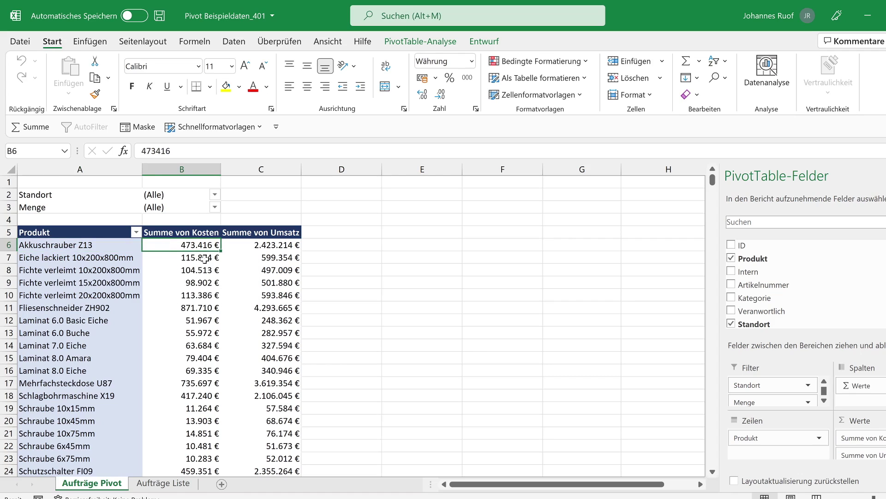
left_click(259, 243)
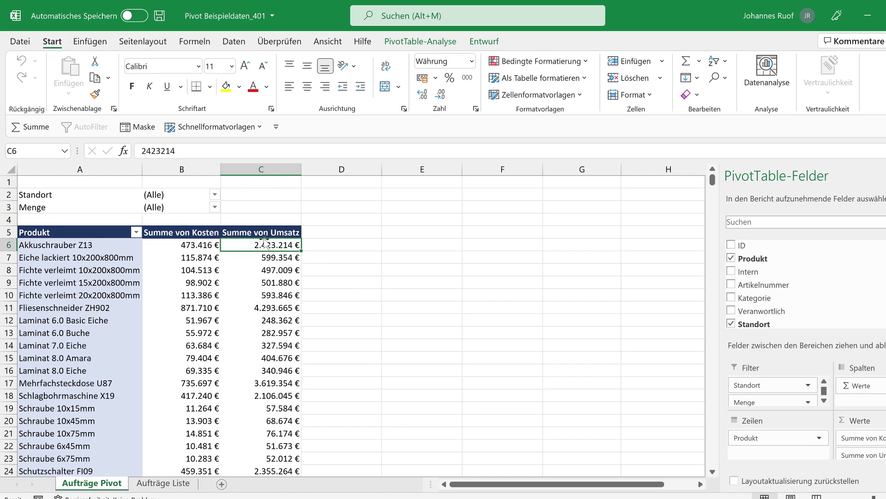
Summarize Umsatz as Anzahl, giving a count of 255 for Akkuschrauber Z13
right_click(261, 245)
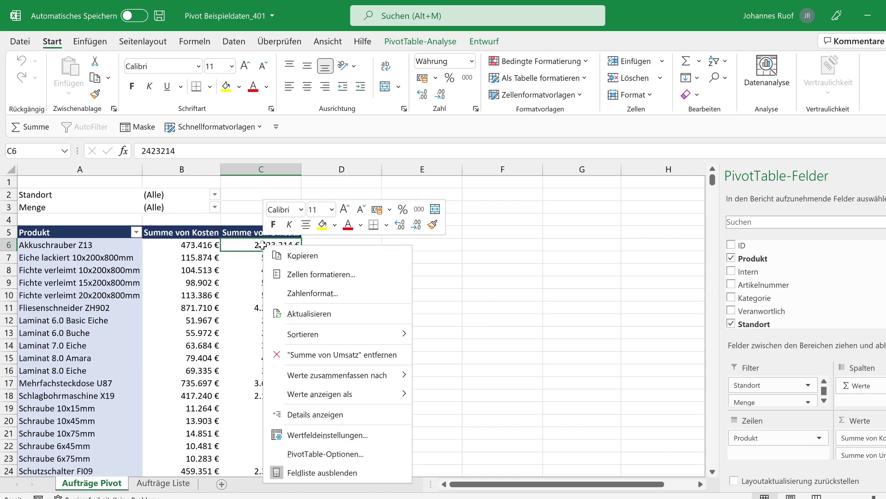
mouse_move(337, 375)
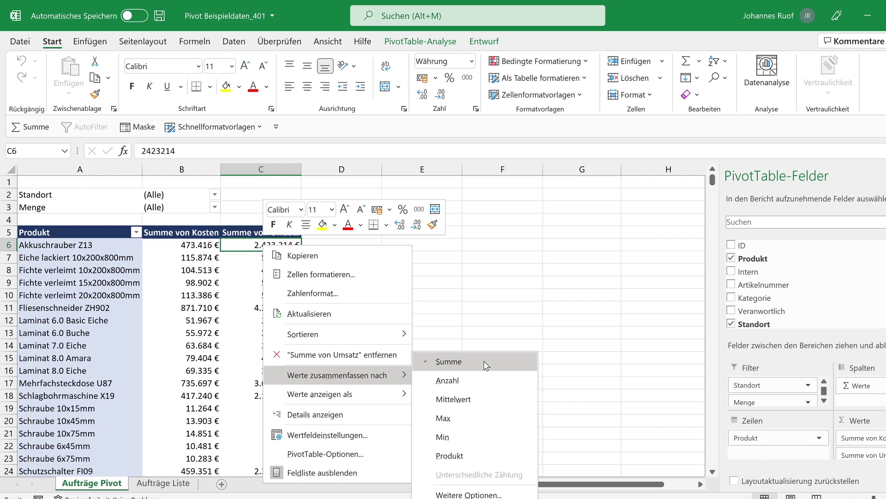
left_click(456, 383)
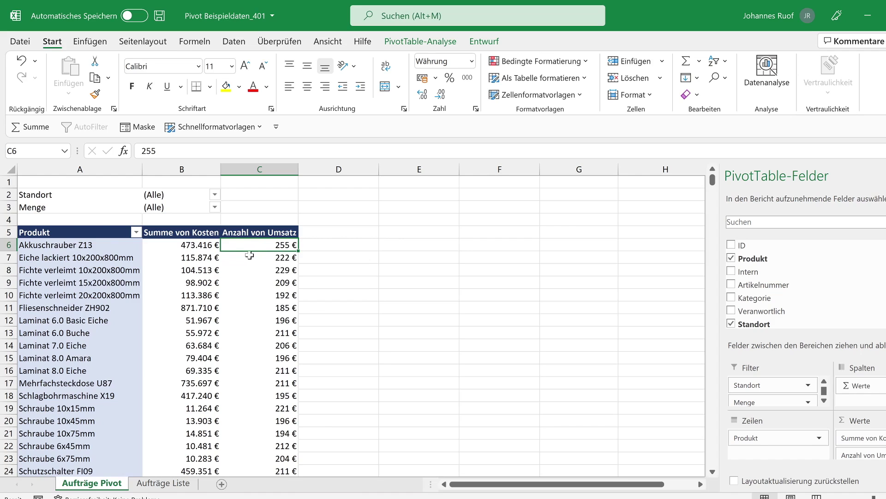
scroll(259, 254, "down", 1)
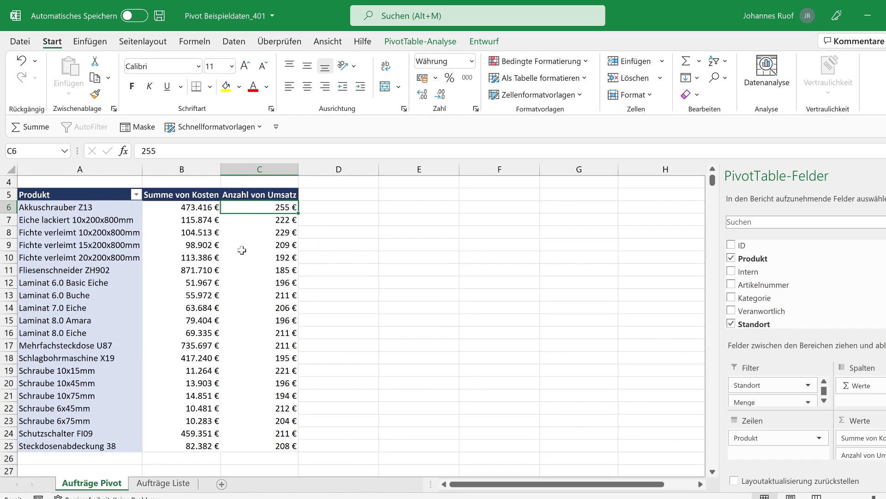
scroll(259, 245, "up", 1)
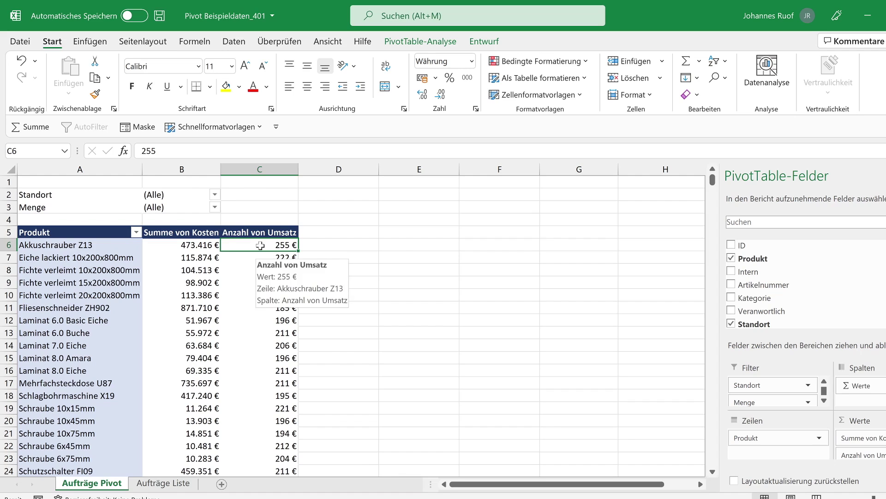
Switch the Umsatz summary to Mittelwert, e.g. 9.503 € for Akkuschrauber Z13
right_click(260, 245)
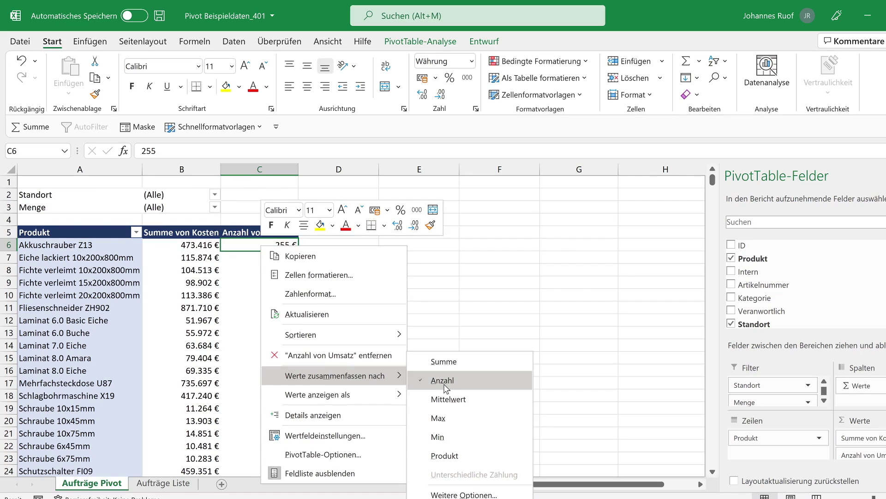
left_click(448, 399)
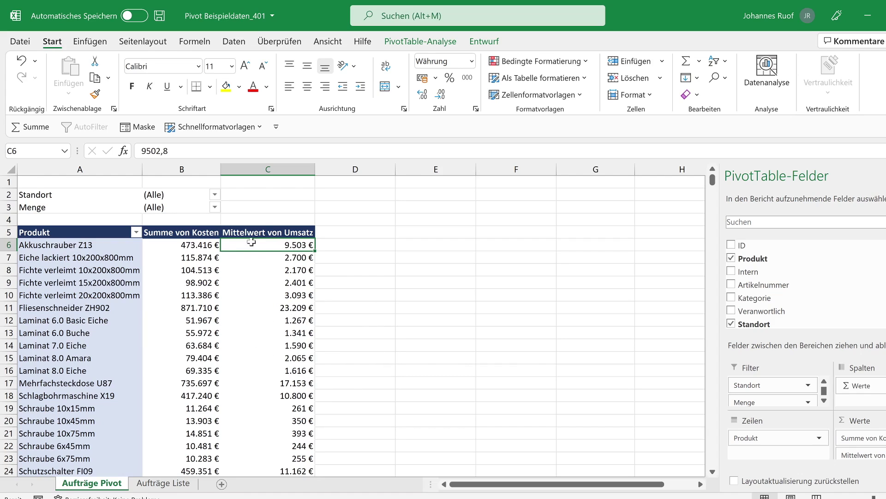
Summarize Kosten as Mittelwert, e.g. 1.857 € for Akkuschrauber Z13
right_click(189, 245)
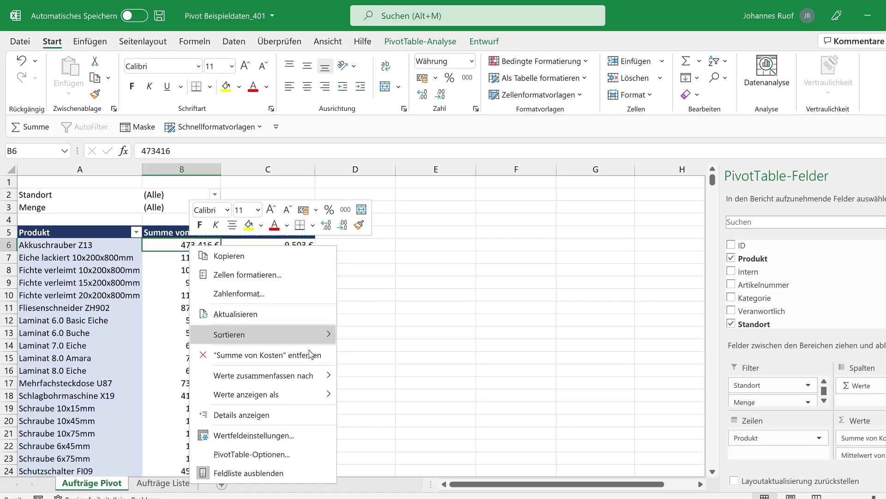
mouse_move(268, 375)
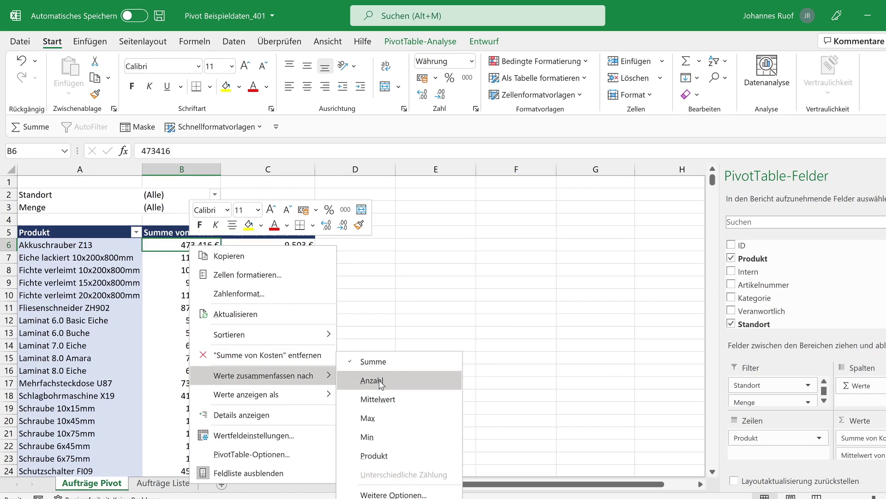
left_click(387, 403)
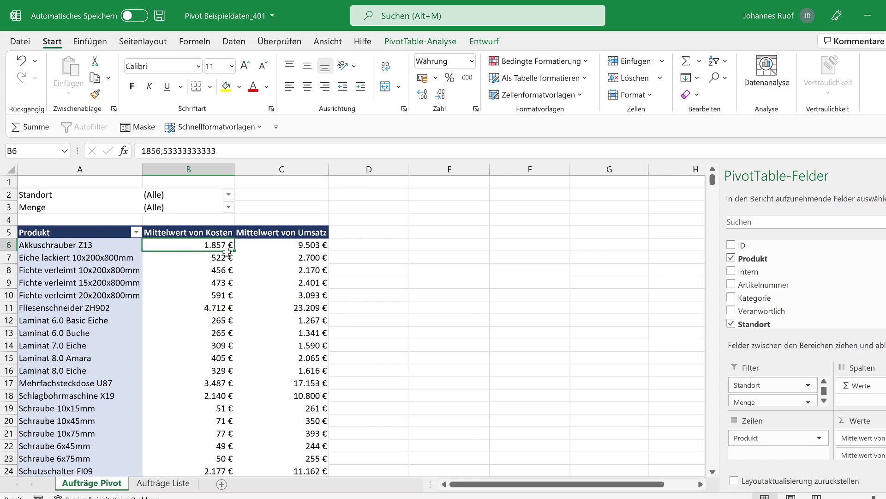
Set Kosten to Max. in its Wertfeldeinstellungen, e.g. 3.400 € for Akkuschrauber Z13
right_click(205, 245)
key("Escape")
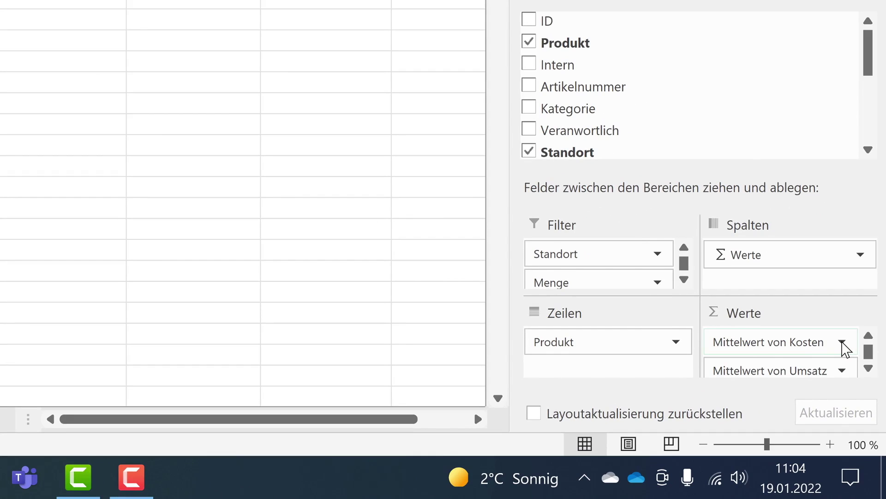
left_click(844, 344)
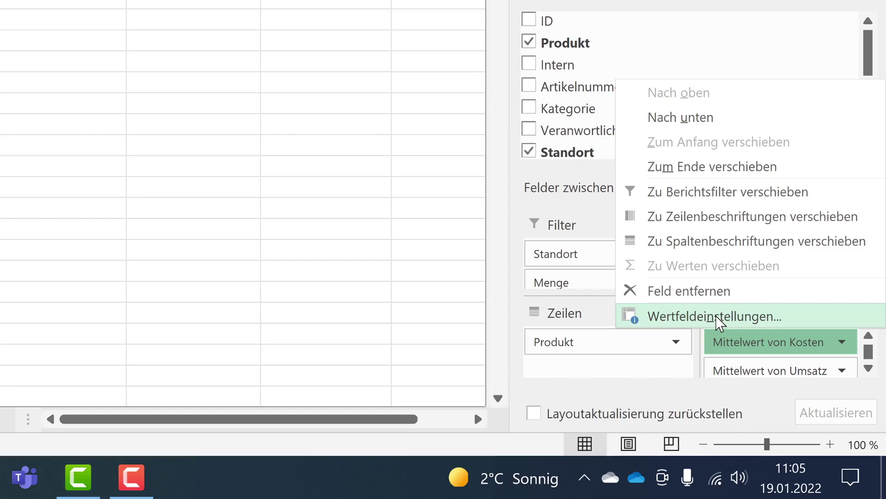
left_click(776, 322)
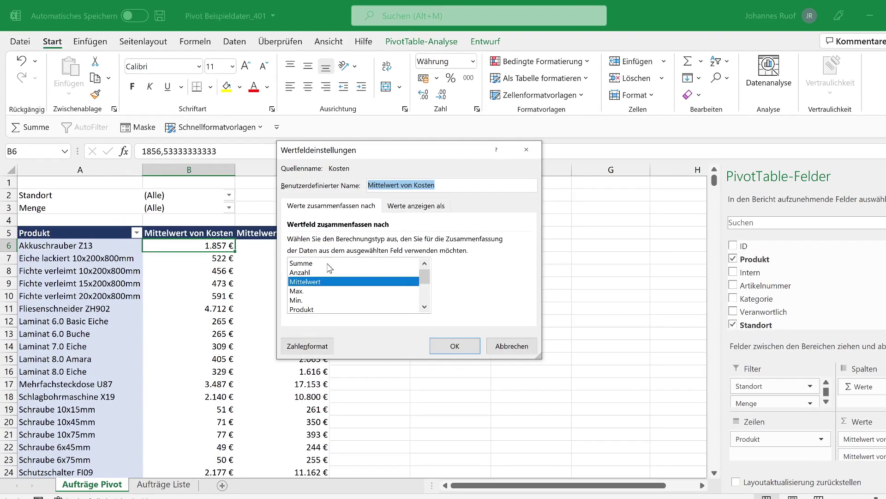
left_click(298, 291)
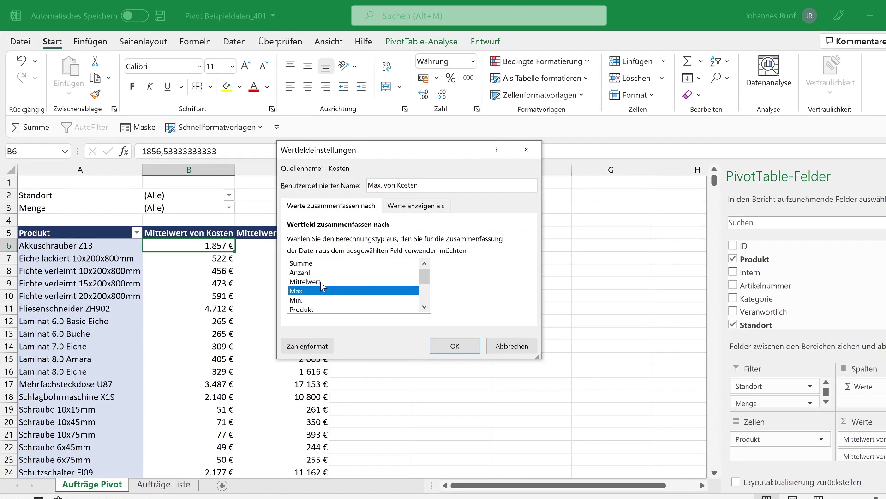
left_click(455, 347)
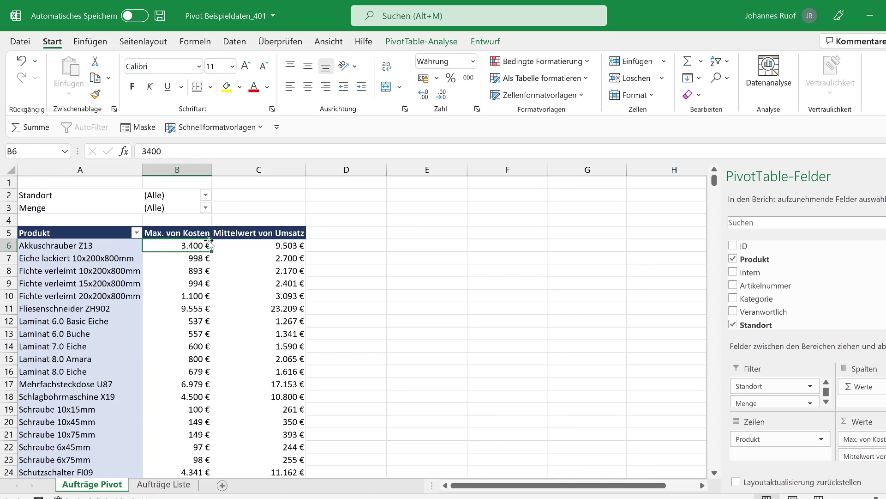
Choose Summe in the Umsatz Wertfeldeinstellungen, restoring 2.423.214 € for Akkuschrauber Z13
mouse_move(258, 245)
right_click(245, 247)
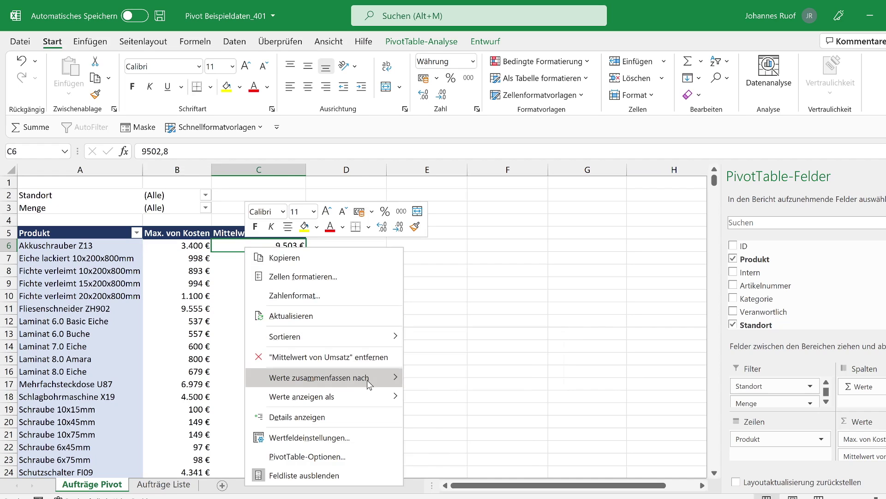
mouse_move(320, 378)
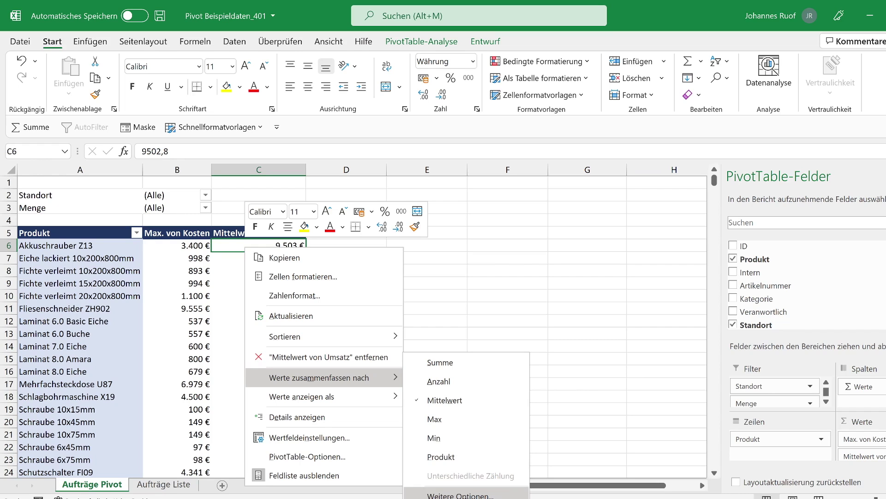
left_click(460, 495)
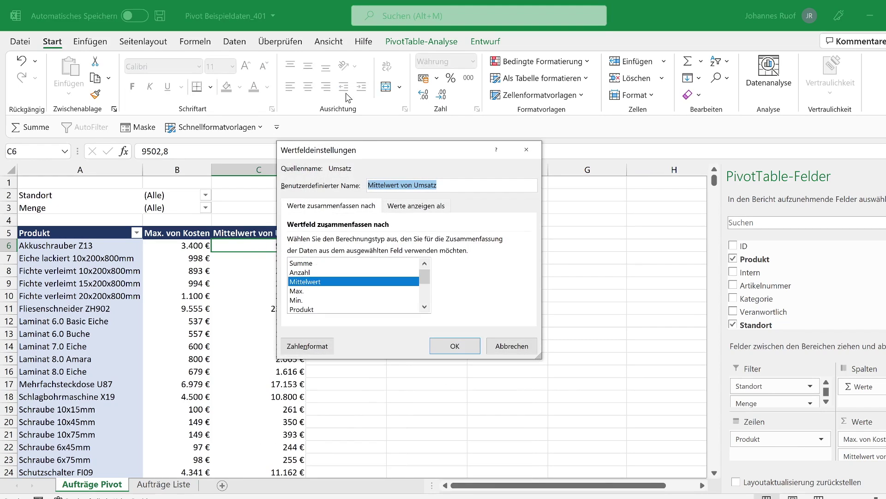
left_click_drag(404, 161, 407, 163)
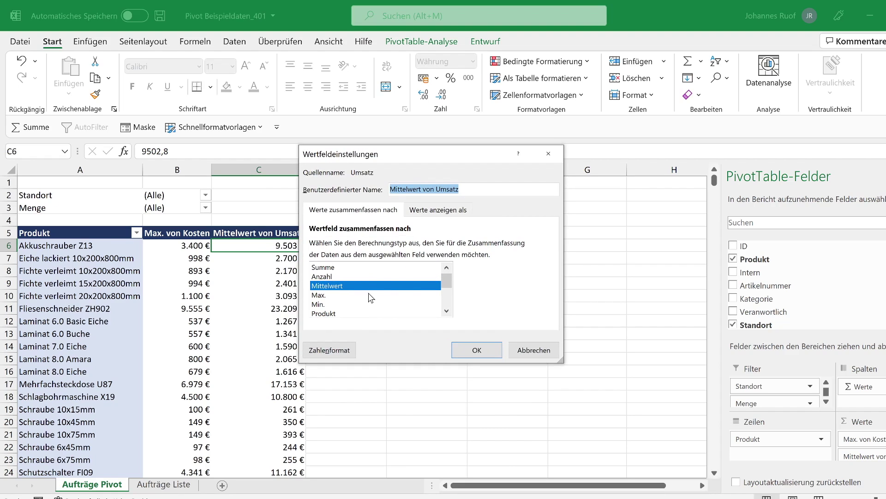
scroll(378, 284, "down", 1)
scroll(377, 284, "down", 1)
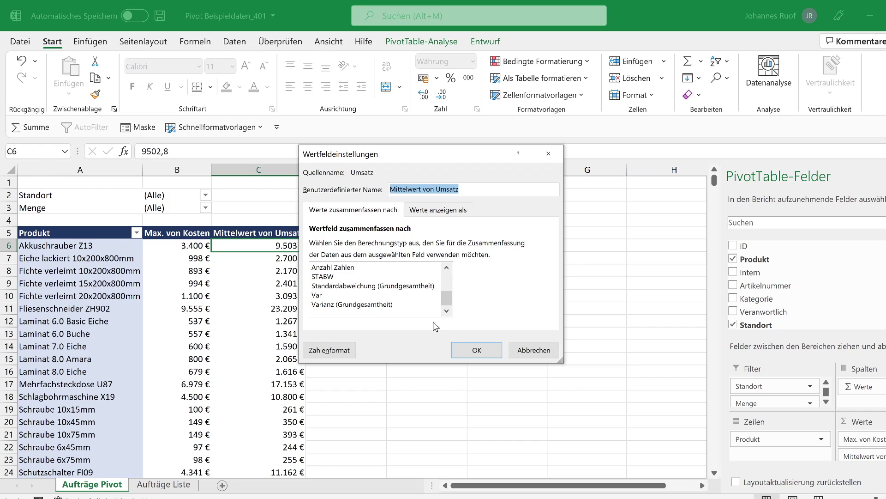
scroll(376, 288, "up", 1)
scroll(378, 291, "up", 1)
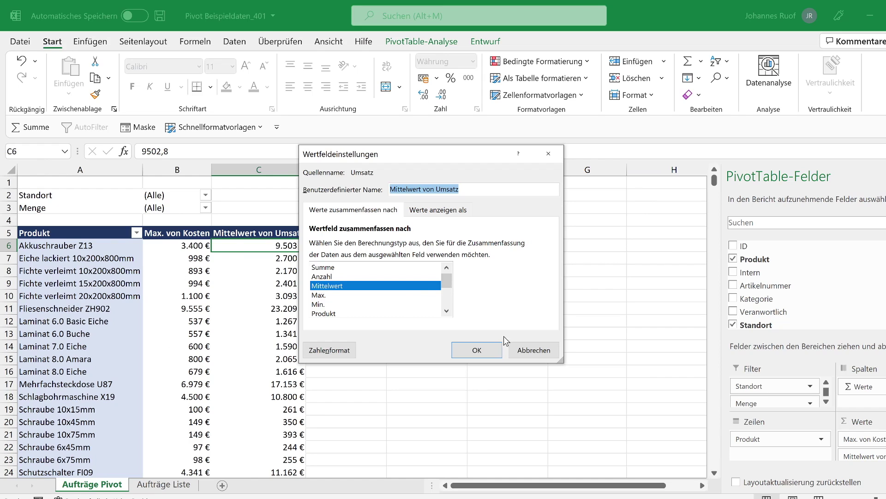
left_click(328, 267)
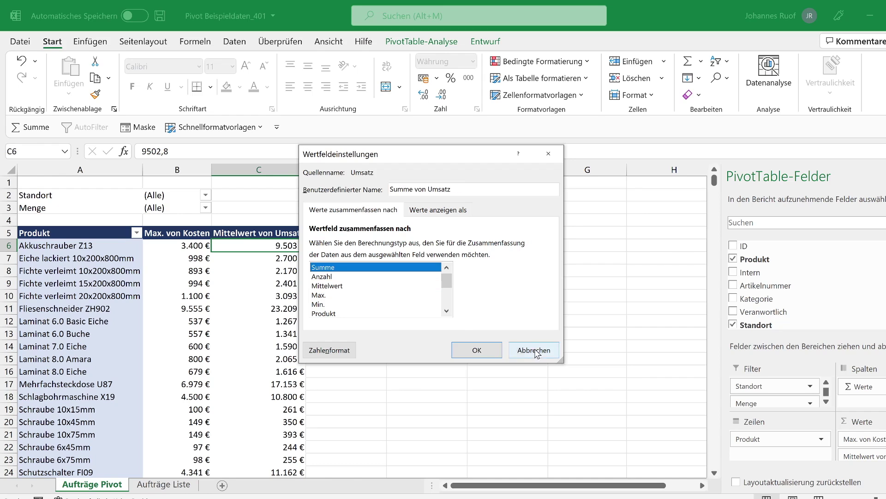
left_click(478, 352)
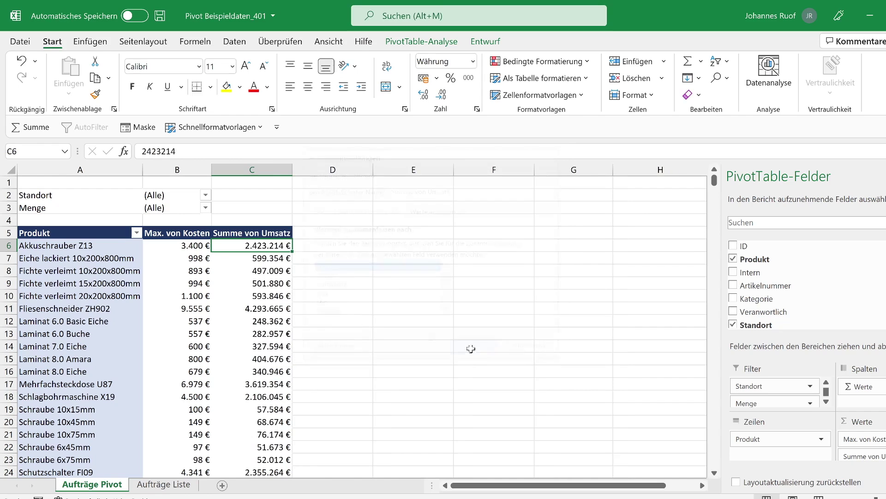
Return Kosten to Summe, then drag Summe von Kosten out of the Werte area
right_click(184, 246)
mouse_move(259, 375)
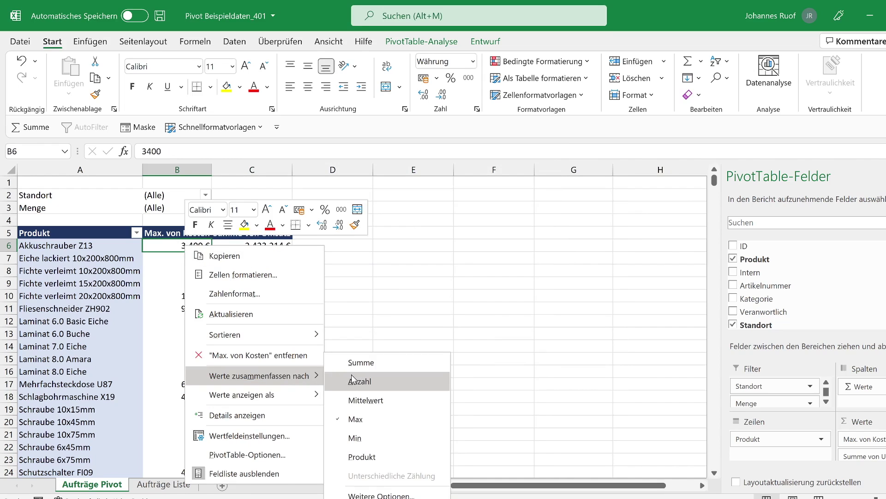
left_click(362, 364)
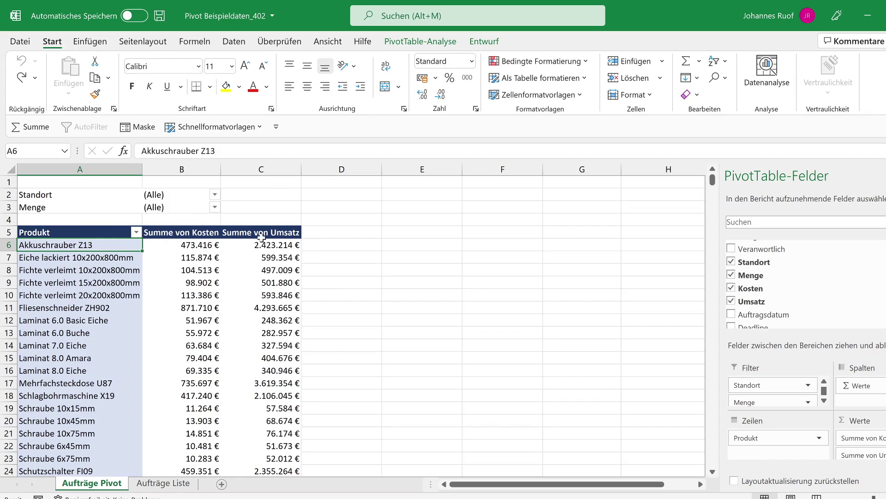
left_click_drag(872, 441, 627, 368)
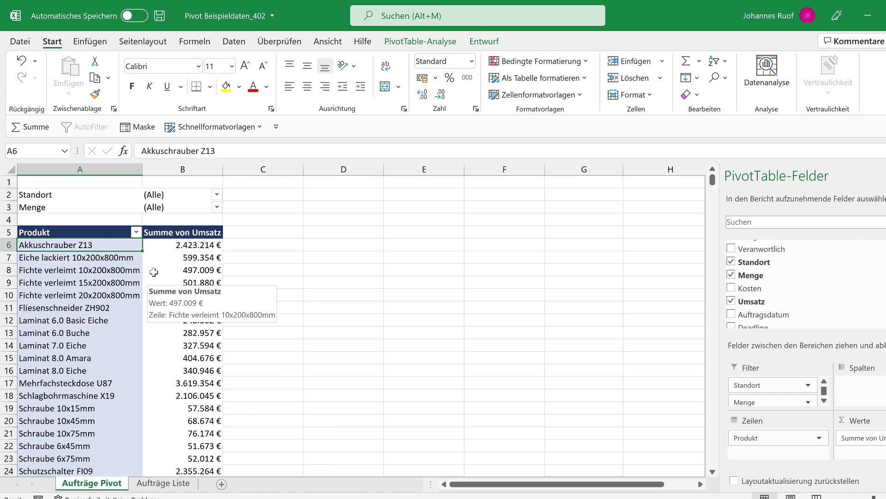
Review the Umsatz sums down to Steckdosenabdeckung 38 at 422.451 €, leaving display options unchanged
right_click(178, 244)
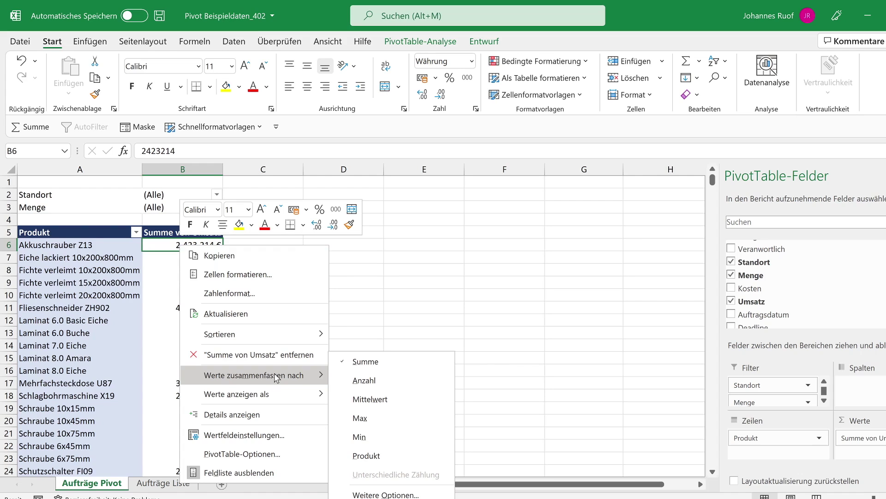
mouse_move(257, 393)
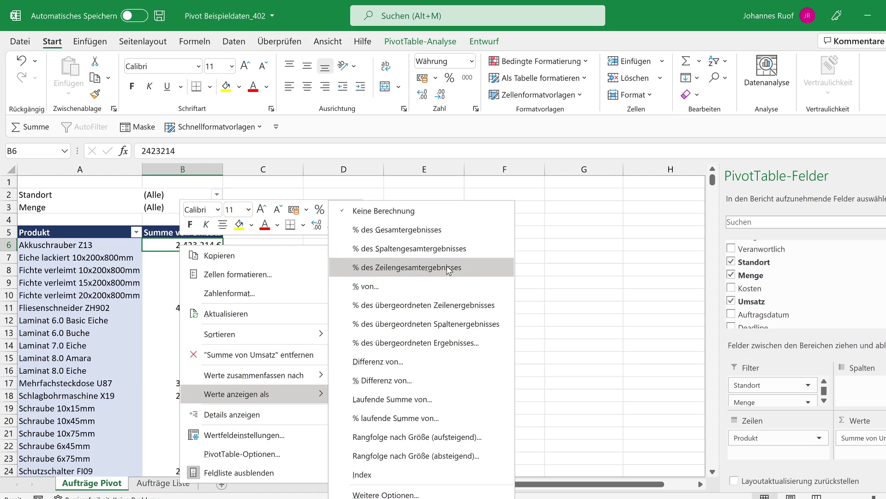
left_click(168, 270)
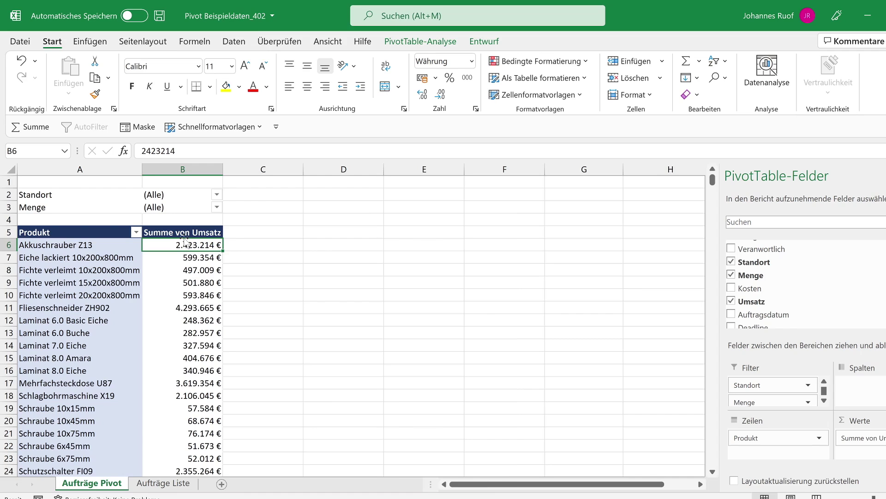
scroll(184, 240, "down", 1)
scroll(185, 241, "down", 1)
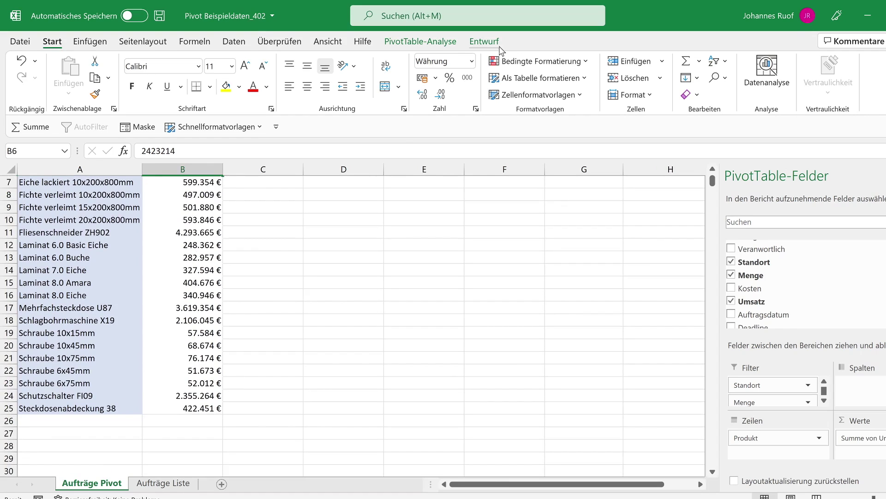
Turn on Gesamtergebnisse for rows and columns in the Entwurf options
left_click(484, 41)
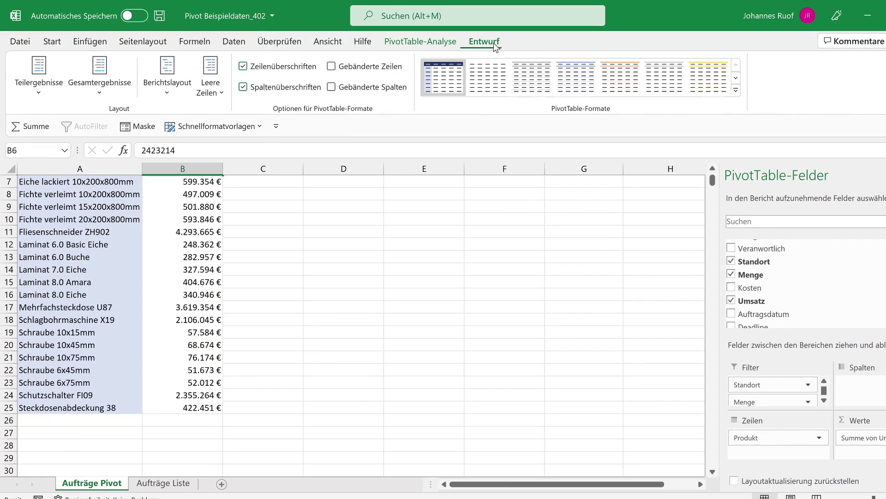
left_click(98, 89)
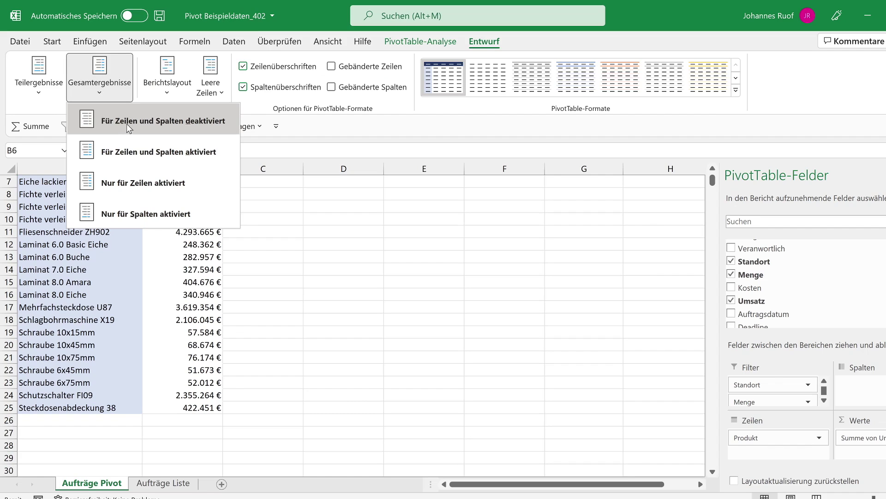
left_click(152, 155)
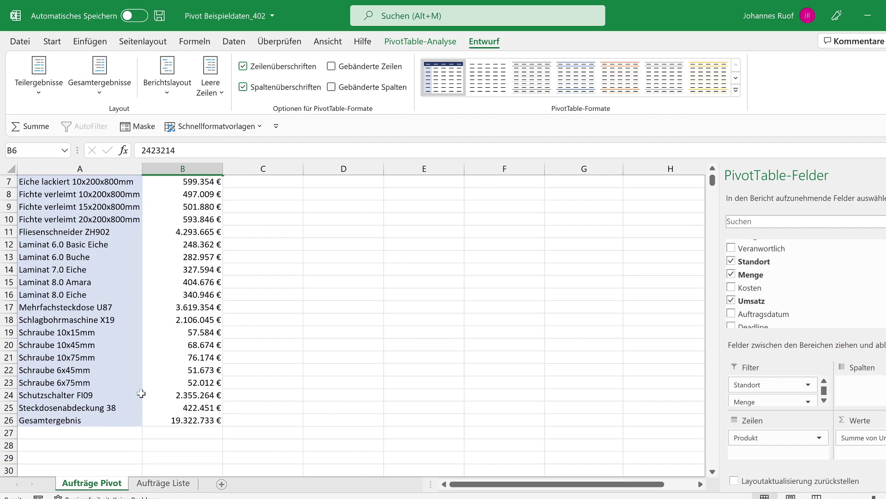
left_click_drag(72, 423, 164, 420)
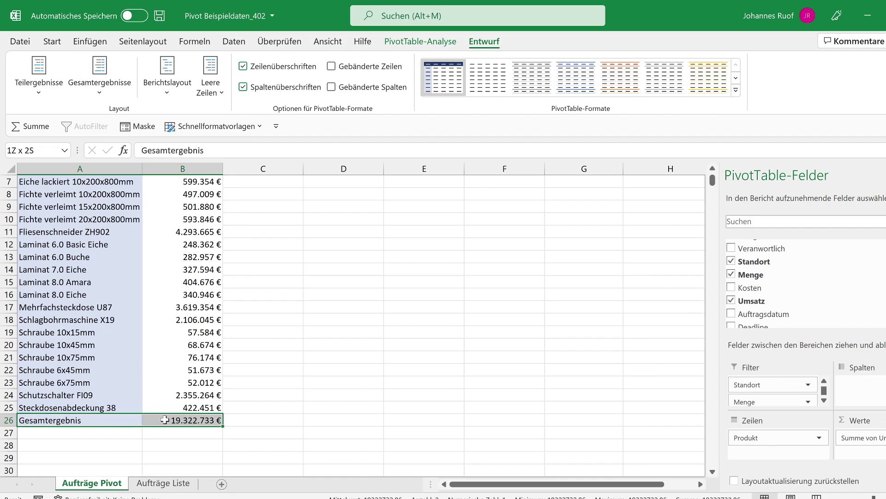
scroll(203, 323, "up", 1)
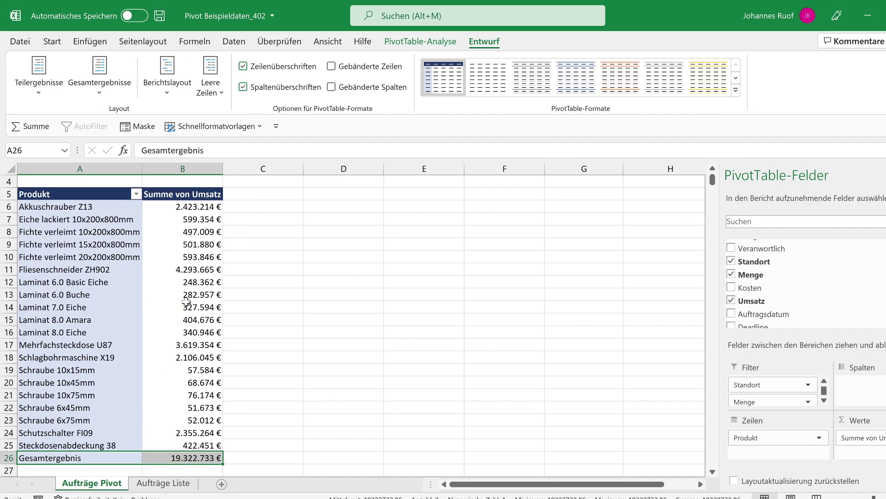
Show Umsatz as % des Gesamtergebnisses, e.g. 22,22% for Fliesenschneider ZH902, totalling 100,00%
right_click(185, 209)
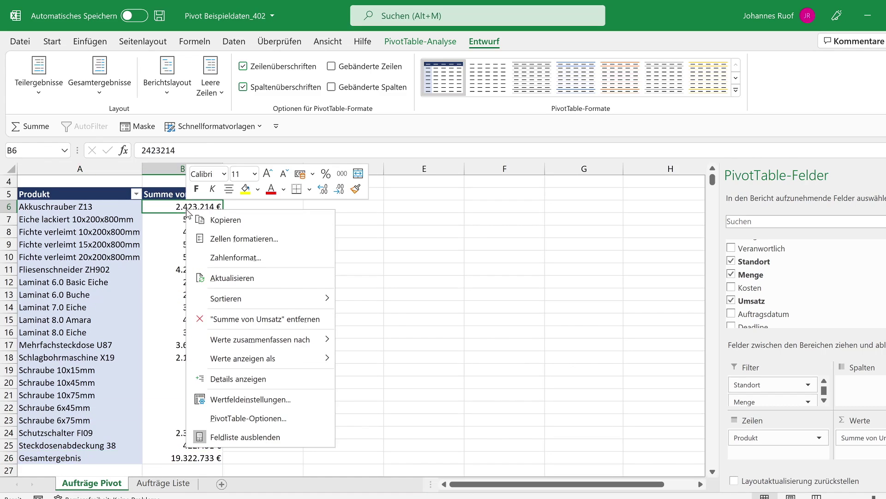
mouse_move(260, 359)
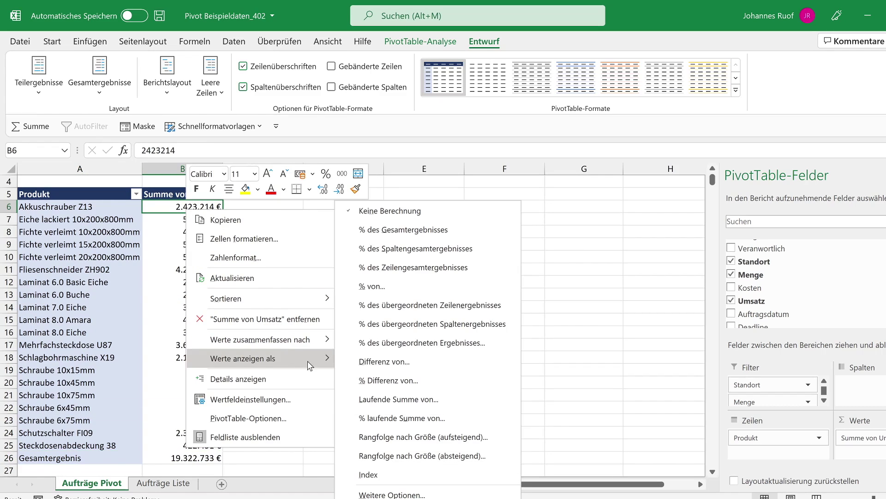
left_click(424, 248)
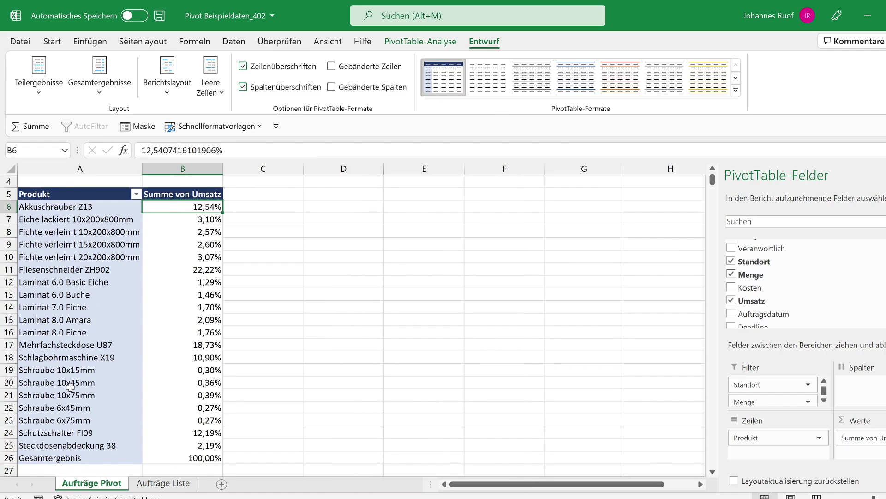
left_click(193, 459)
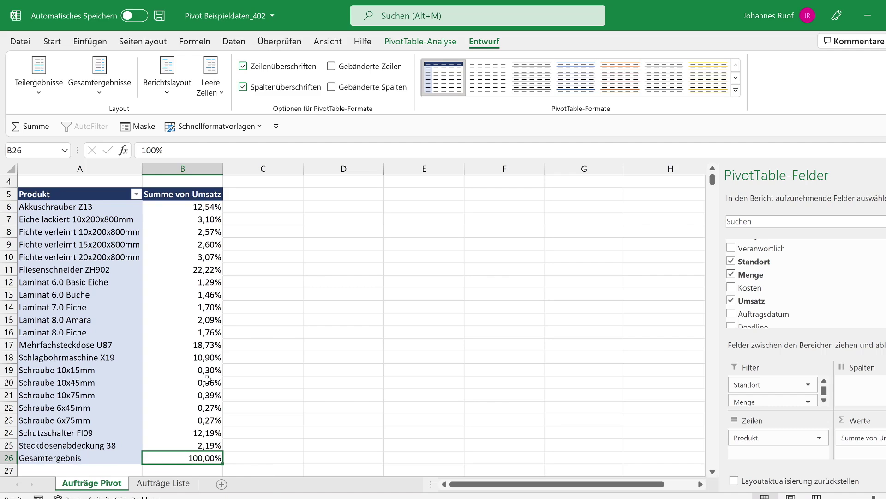
left_click_drag(174, 205, 172, 444)
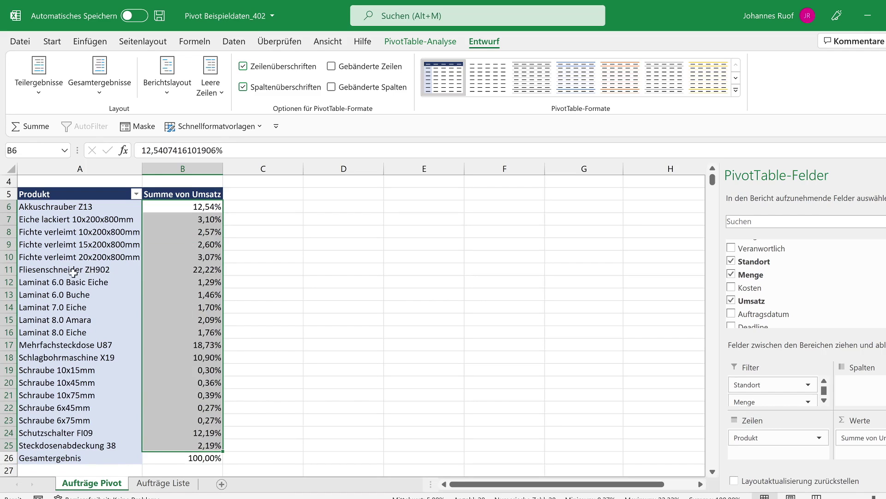
mouse_move(182, 295)
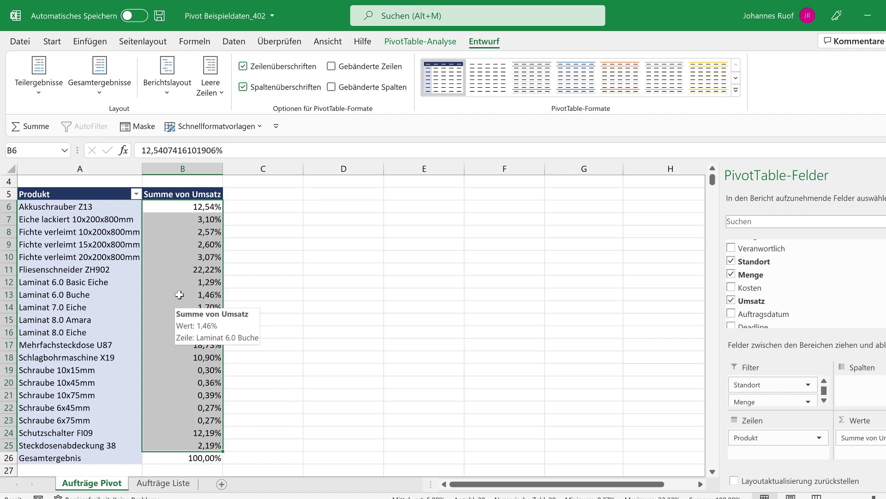
left_click(166, 281)
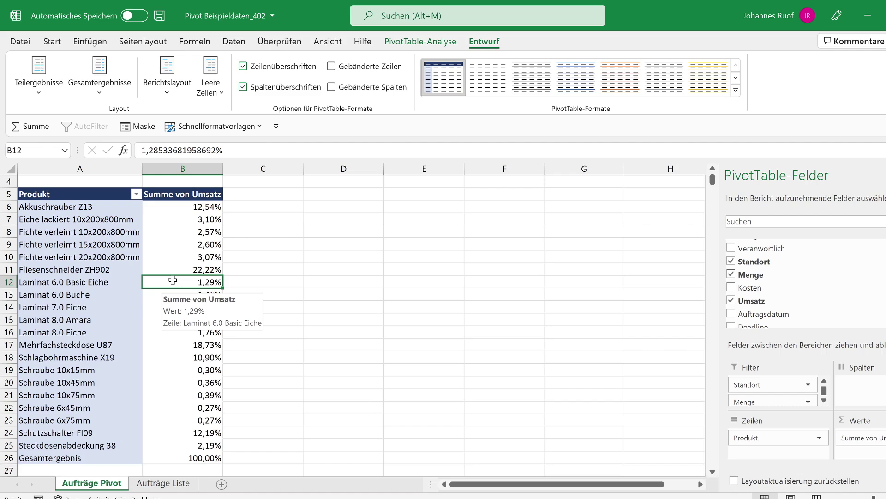
left_click(181, 267)
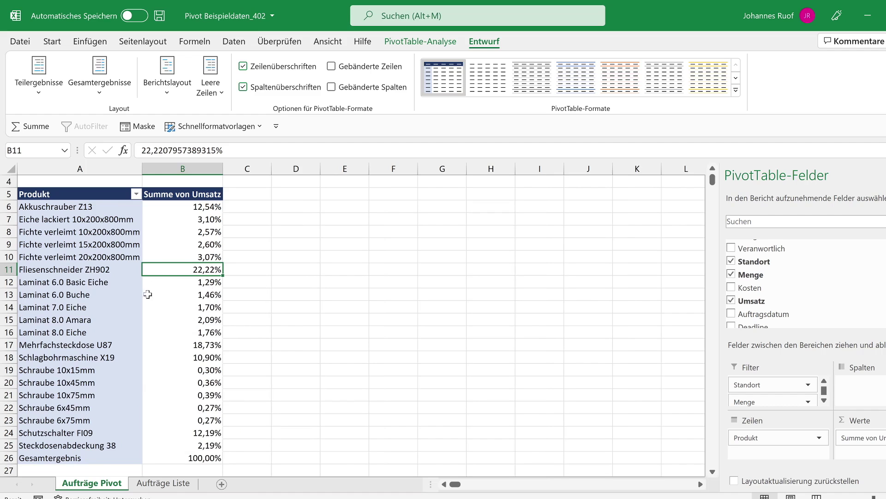
scroll(157, 343, "up", 1)
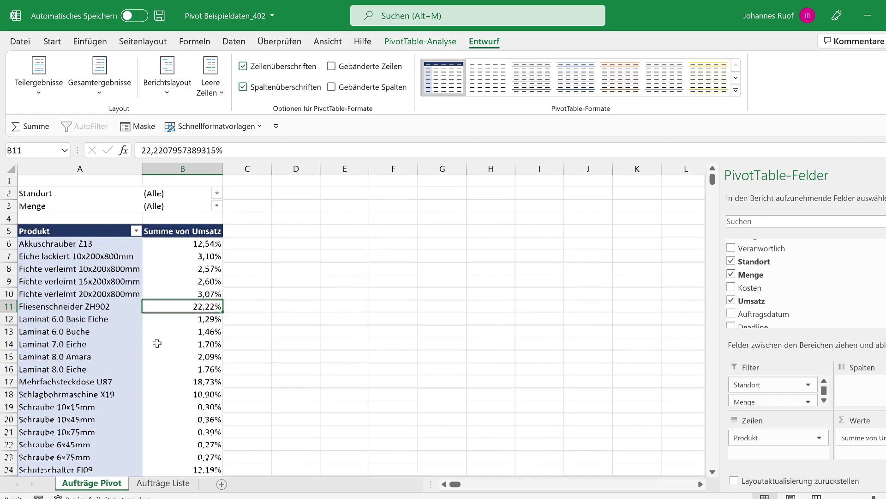
left_click(217, 196)
left_click(92, 249)
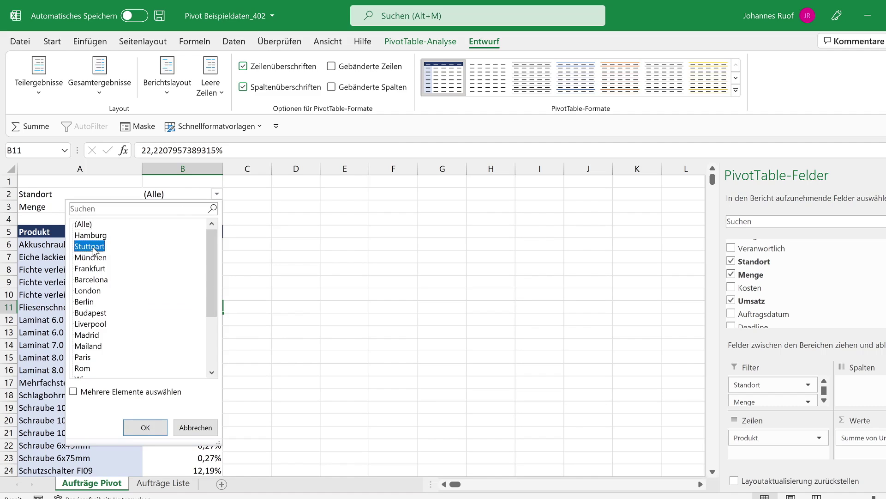
left_click(143, 426)
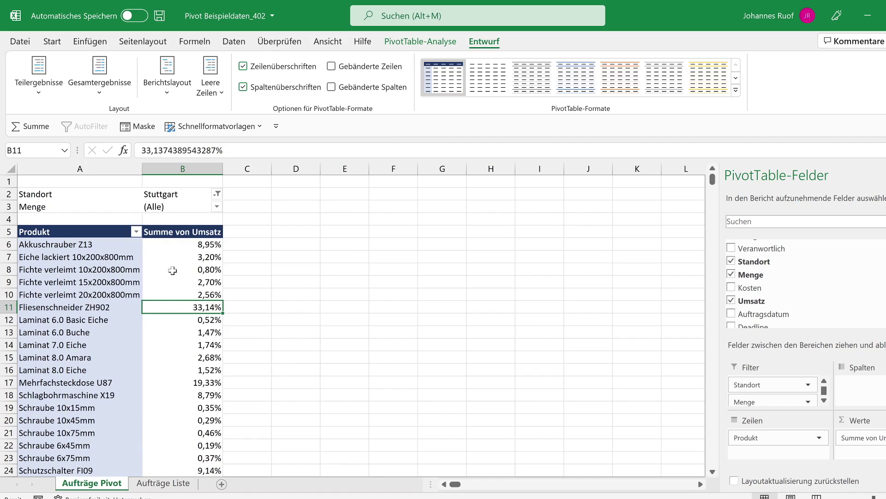
scroll(142, 284, "down", 1)
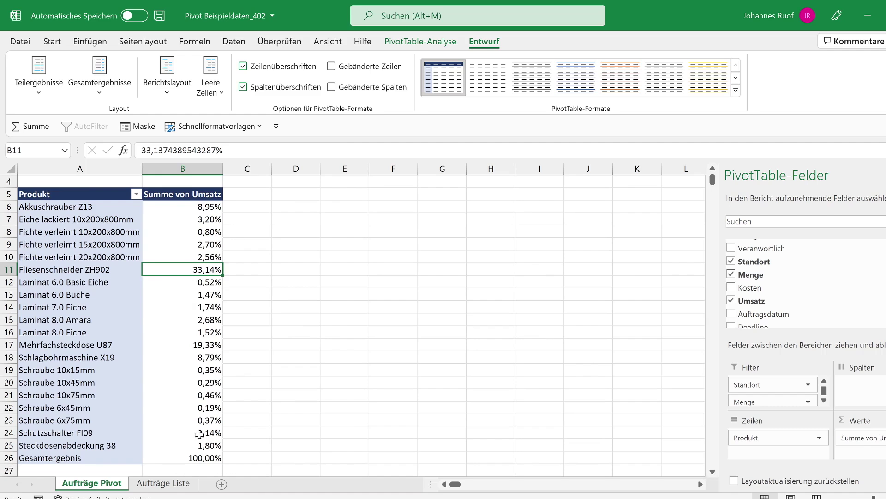
scroll(212, 330, "up", 1)
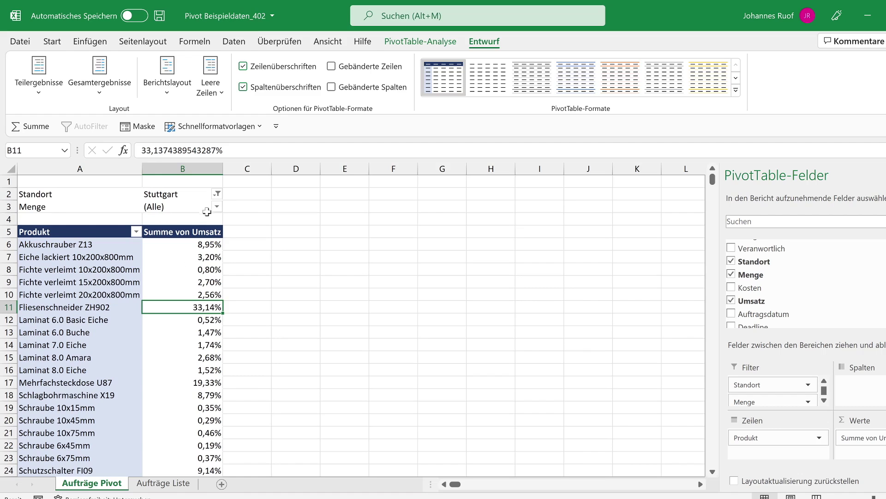
left_click(218, 195)
left_click(87, 225)
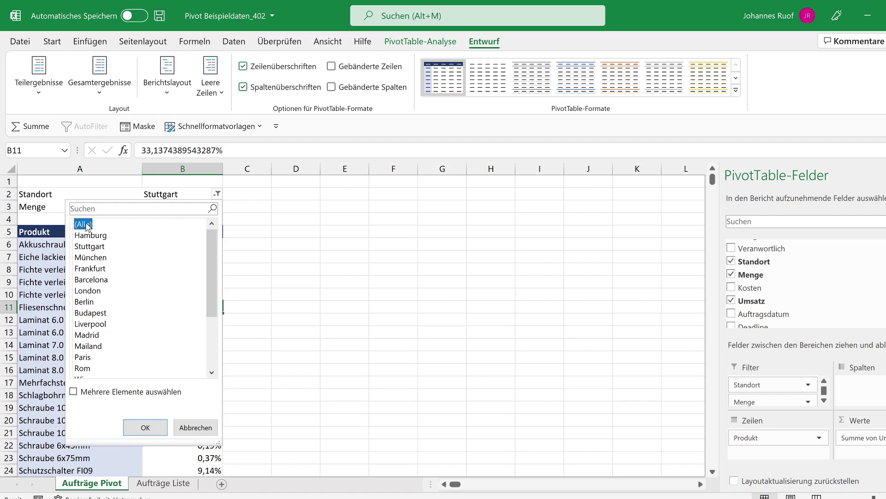
left_click(146, 428)
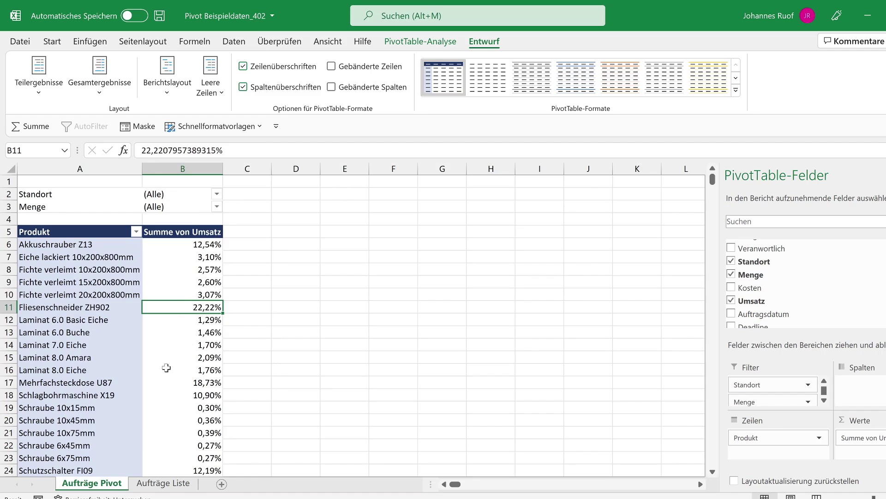
mouse_move(181, 369)
scroll(171, 370, "down", 1)
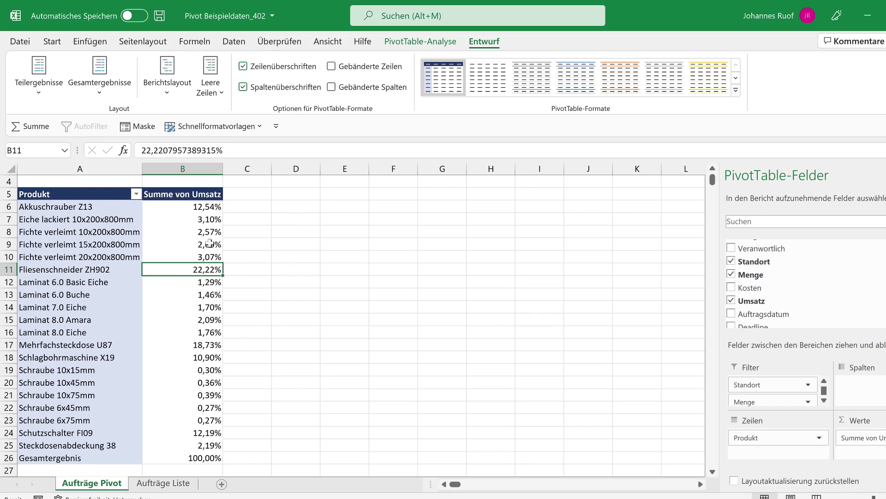
scroll(210, 243, "up", 1)
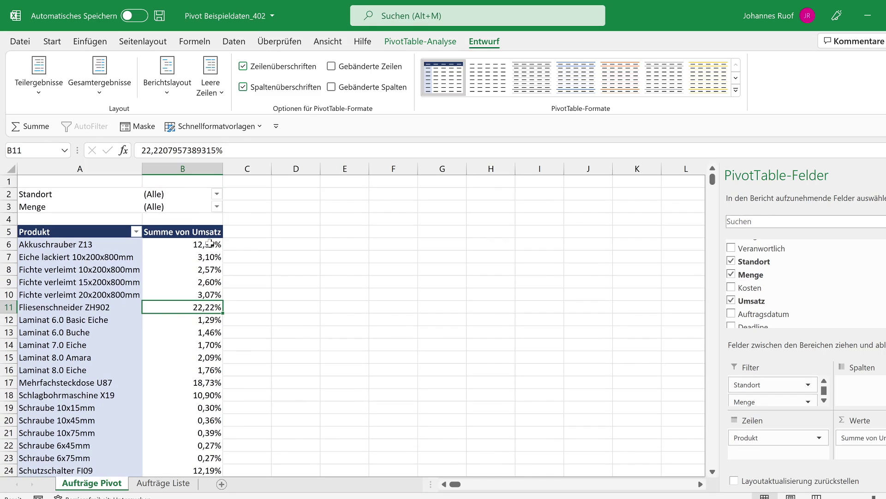
scroll(178, 283, "down", 1)
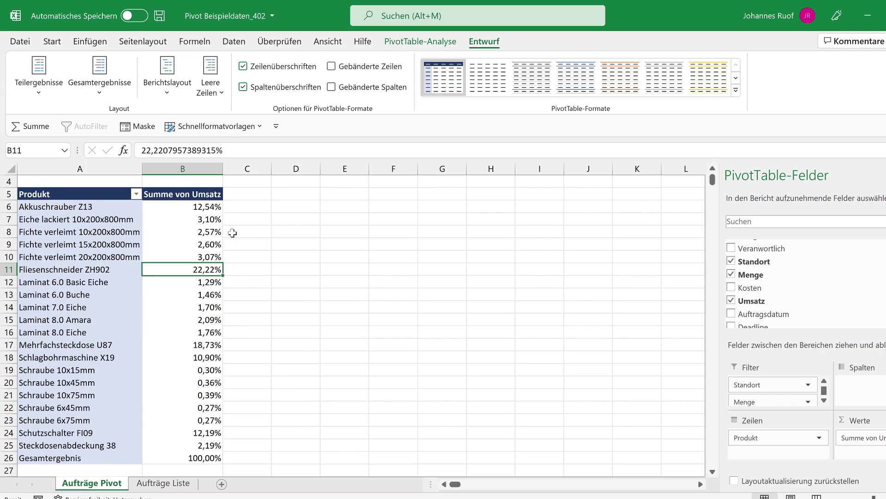
right_click(192, 268)
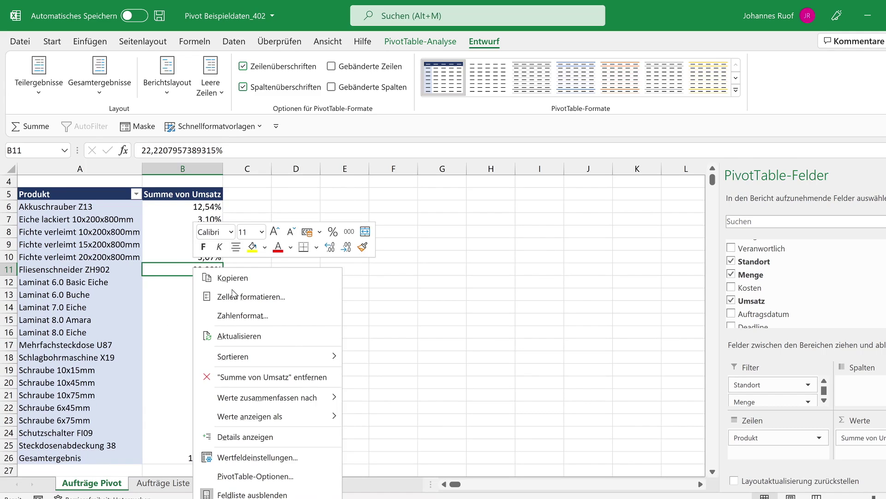
mouse_move(267, 415)
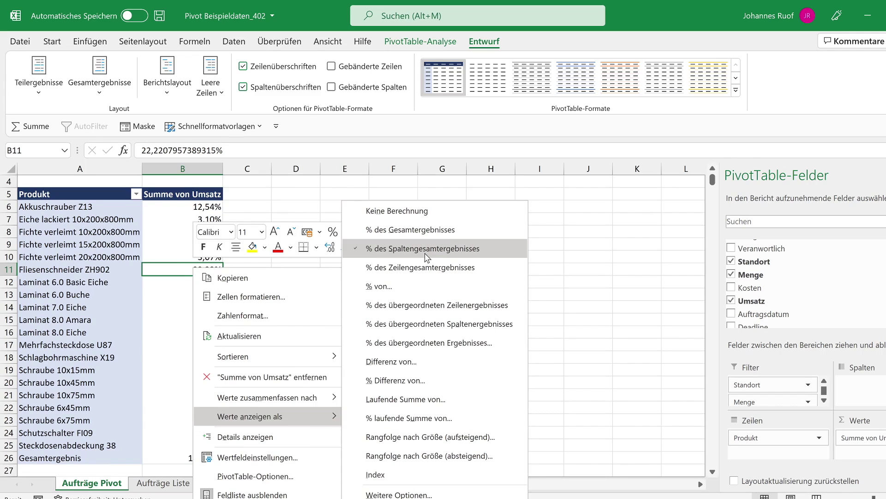
left_click(168, 272)
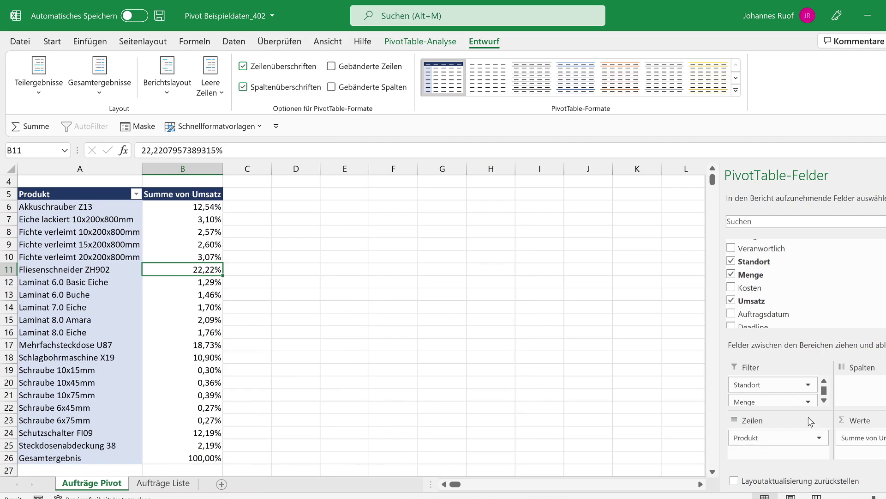
Move Produkt from rows to columns and review the product percentages across the sheet
left_click_drag(787, 438, 858, 386)
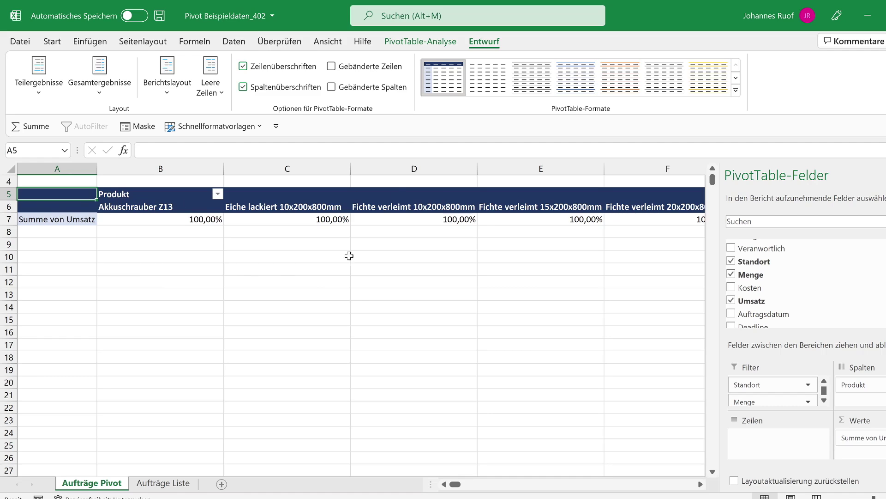
left_click(193, 220)
key("Right")
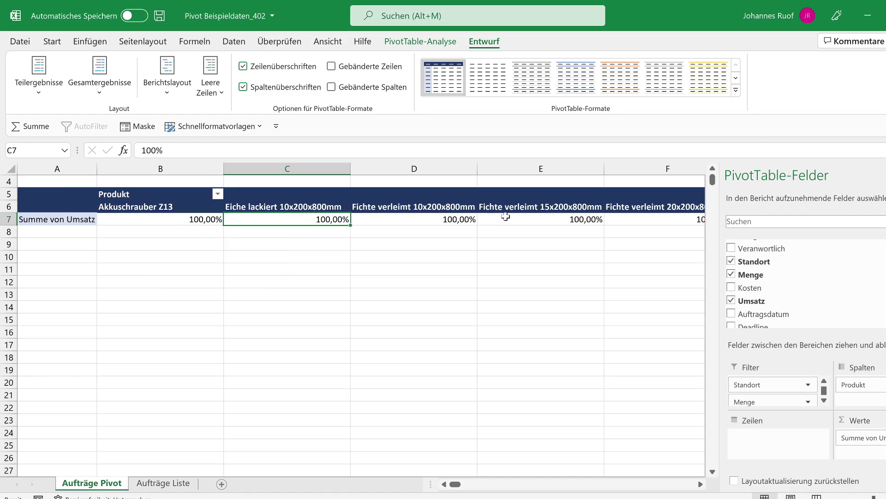
key("Right")
key("Right")
left_click(318, 215)
left_click(701, 484)
left_click(700, 484)
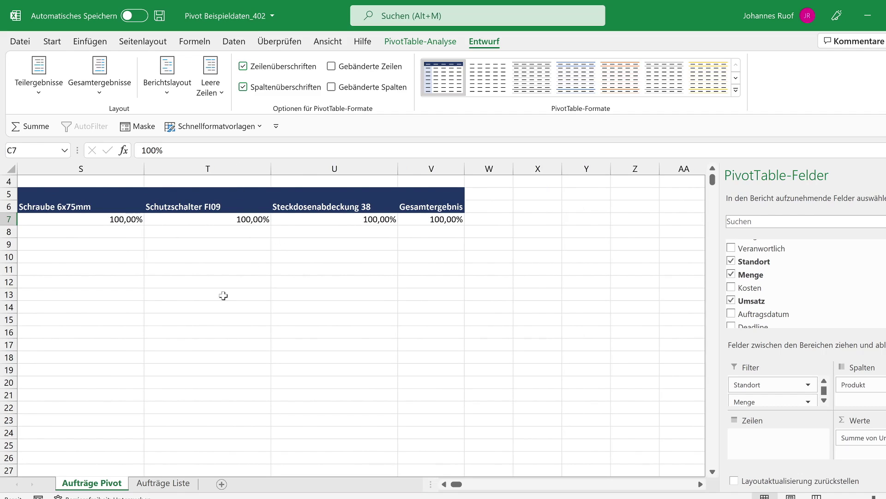
Show Umsatz as % des Zeilengesamtergebnisses, e.g. 12,54% for Akkuschrauber Z13, totalling 100%
right_click(233, 221)
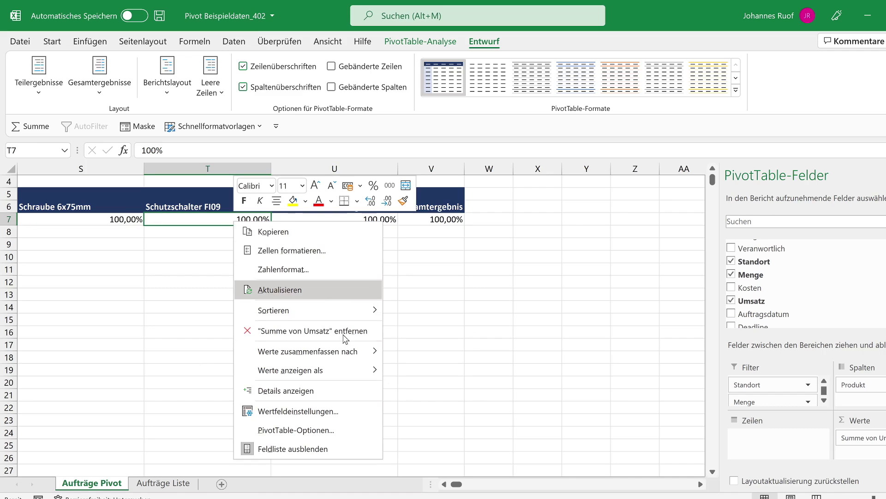
mouse_move(309, 370)
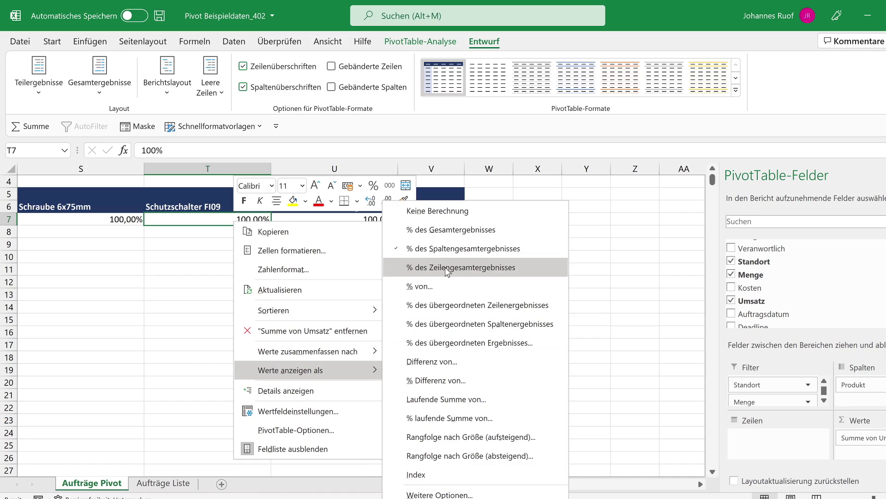
left_click(443, 267)
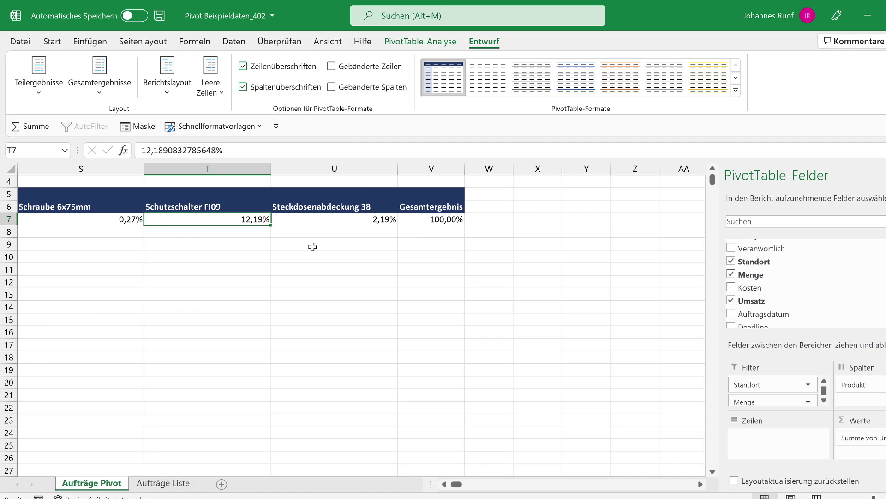
left_click(429, 222)
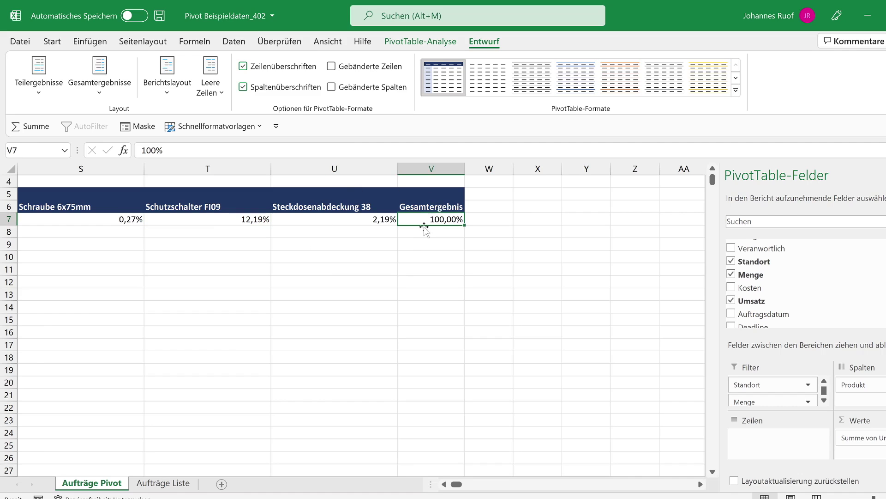
left_click(444, 484)
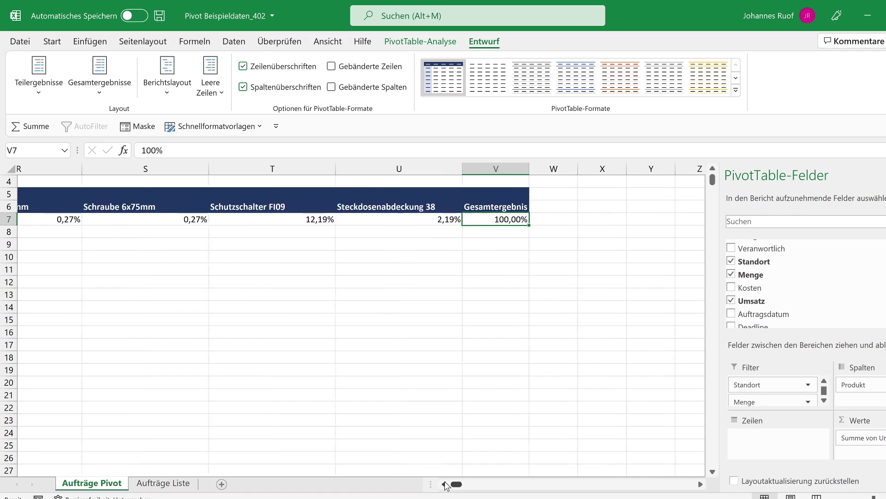
left_click_drag(445, 484, 444, 483)
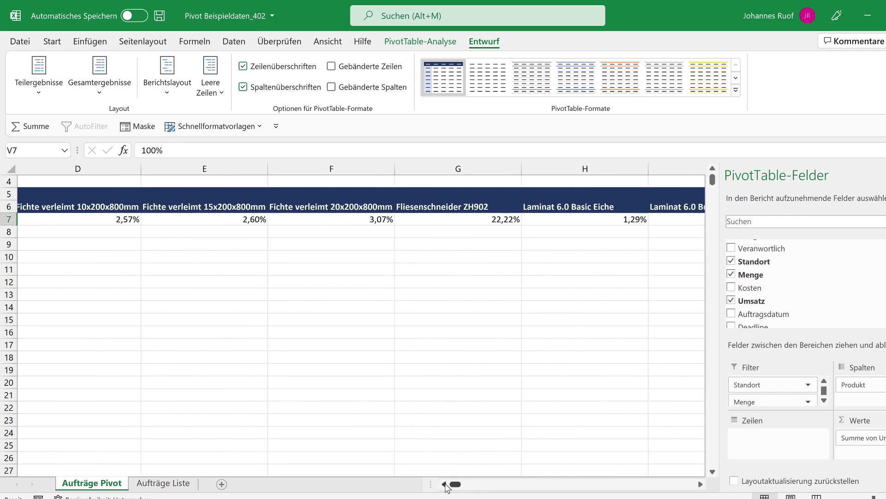
left_click_drag(444, 484, 445, 483)
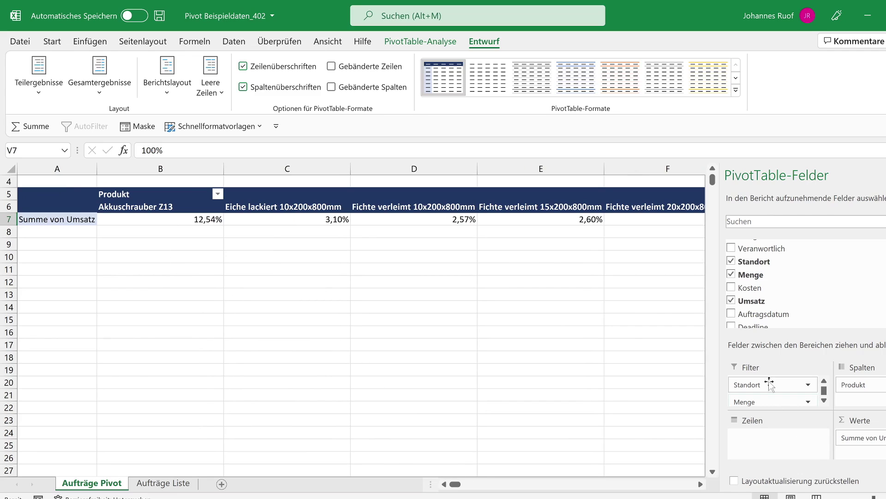
Move Standort from Filter to Zeilen and check the Gesamtergebnis values in columns B–D
left_click_drag(765, 383, 765, 443)
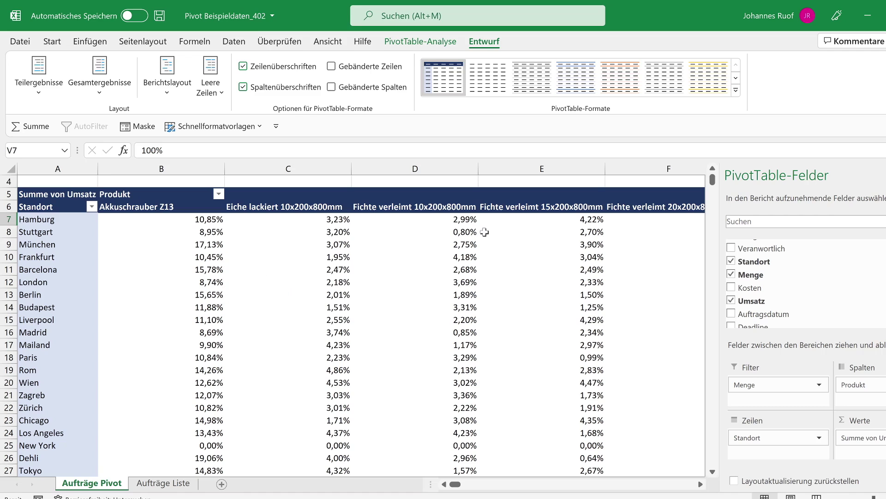
scroll(258, 249, "down", 2)
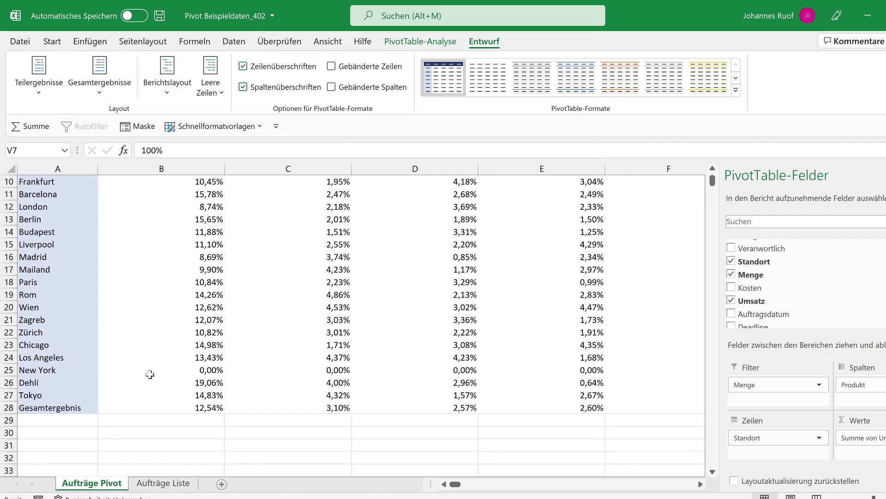
left_click(216, 408)
left_click(321, 406)
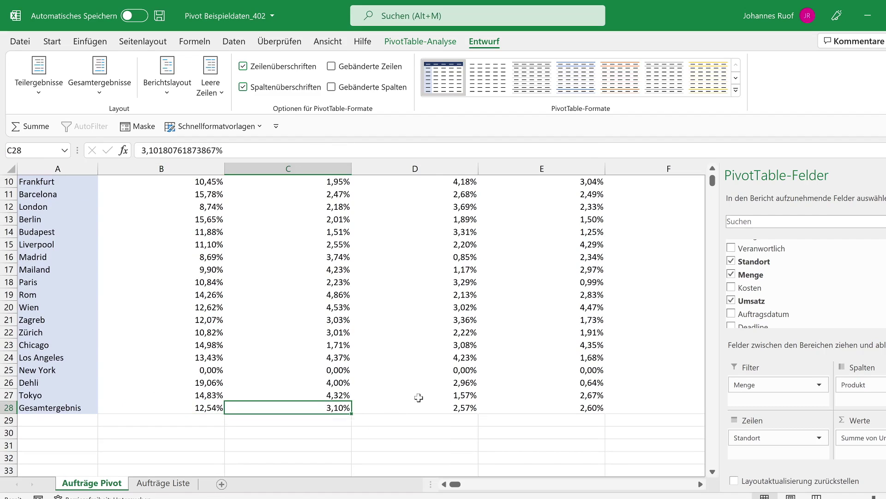
left_click(454, 409)
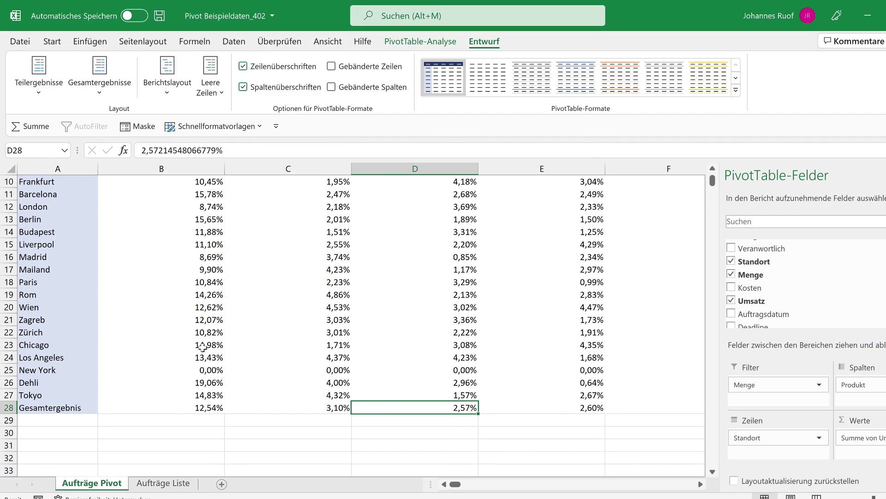
scroll(202, 347, "up", 1)
scroll(202, 347, "up", 1)
scroll(204, 323, "up", 1)
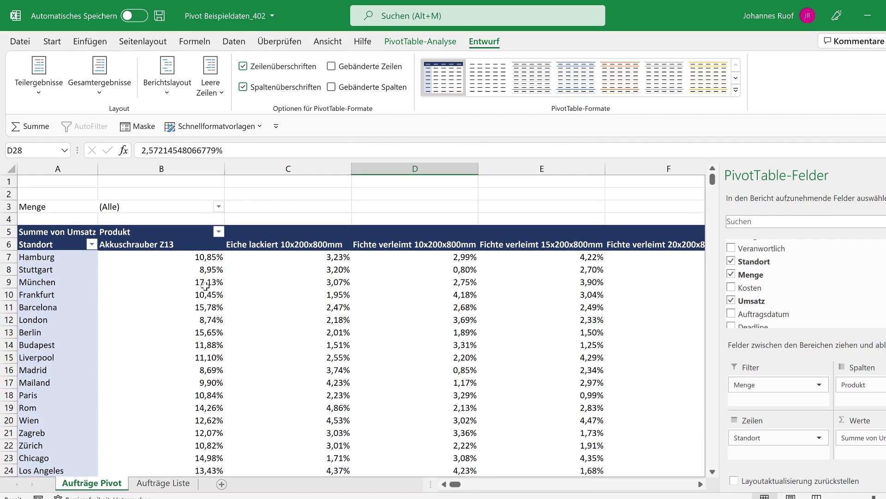
Show Umsatz as % des Spaltengesamtergebnisses, e.g. 6,86% for München under Akkuschrauber Z13
right_click(206, 285)
mouse_move(277, 197)
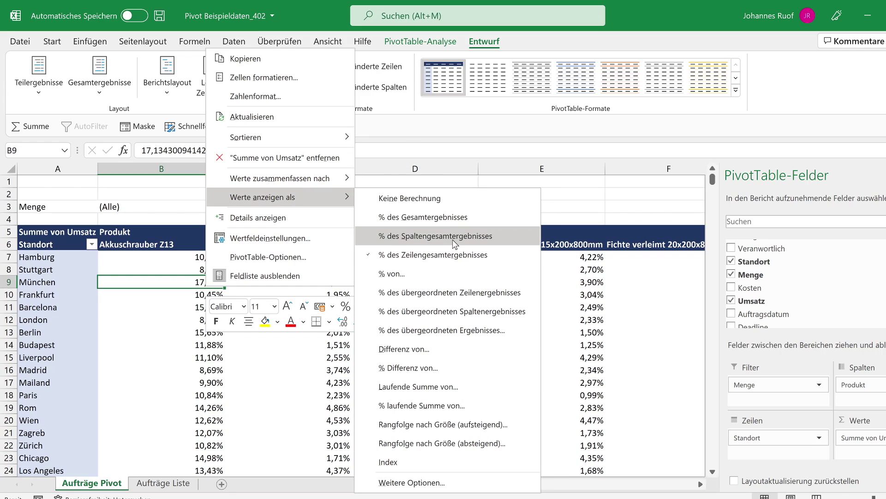
left_click(455, 244)
scroll(225, 289, "down", 2)
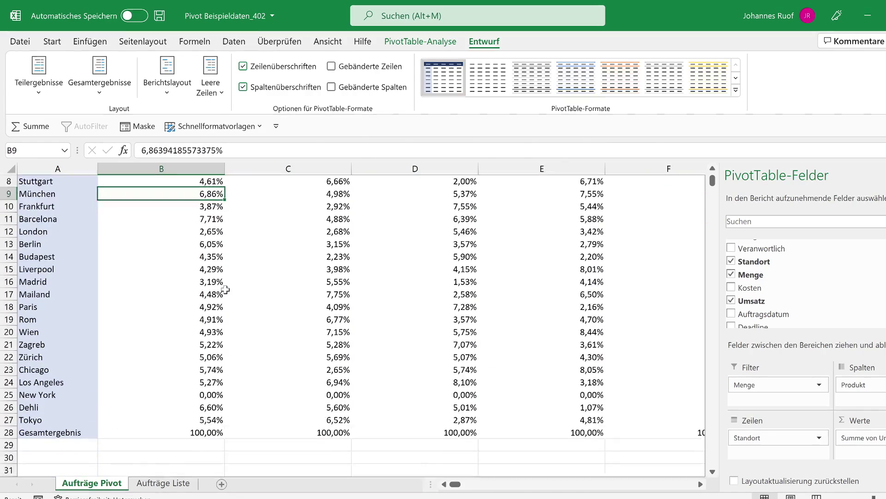
scroll(226, 289, "down", 1)
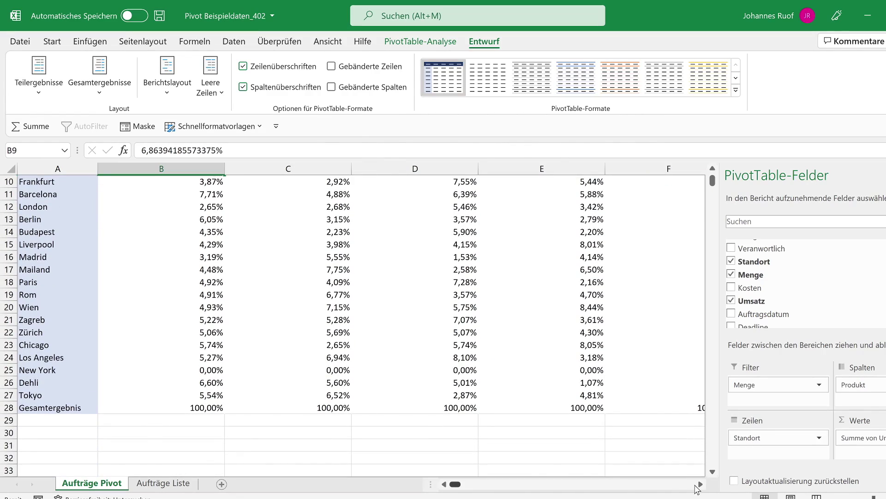
left_click(701, 484)
left_click(701, 484)
left_click(700, 484)
left_click(701, 484)
left_click(700, 484)
left_click(701, 484)
left_click(701, 484)
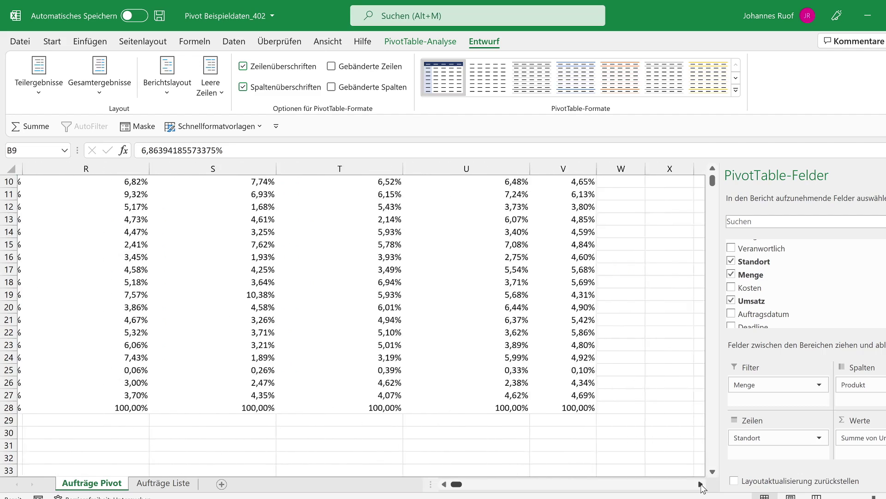
left_click(701, 484)
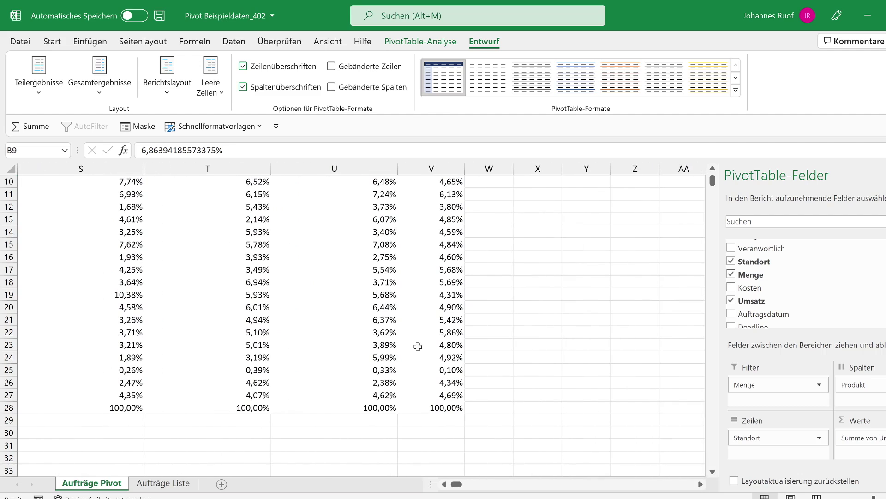
left_click(445, 484)
left_click(444, 484)
left_click(444, 484)
left_click(445, 484)
left_click(444, 484)
left_click(444, 483)
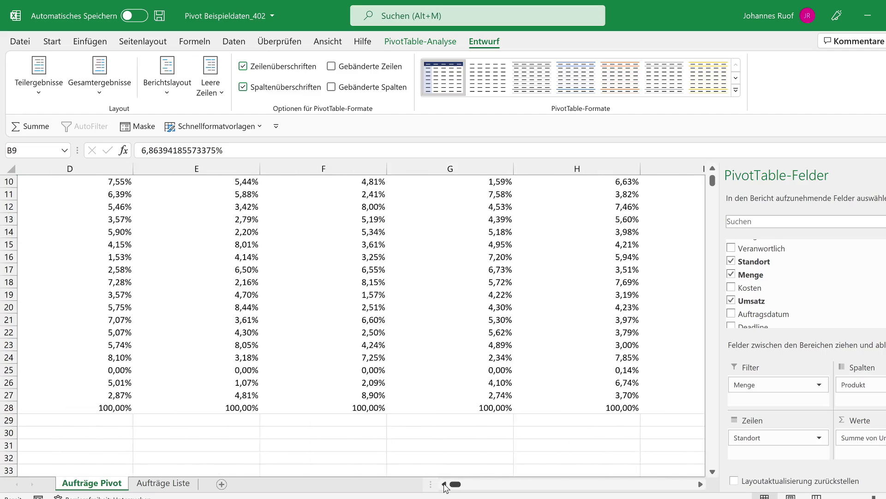
left_click(444, 484)
scroll(206, 279, "up", 2)
scroll(206, 279, "up", 1)
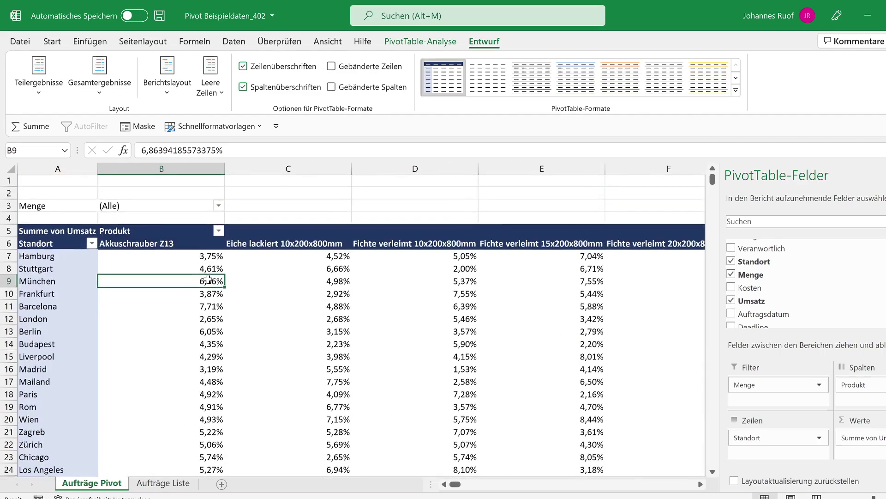
mouse_move(204, 294)
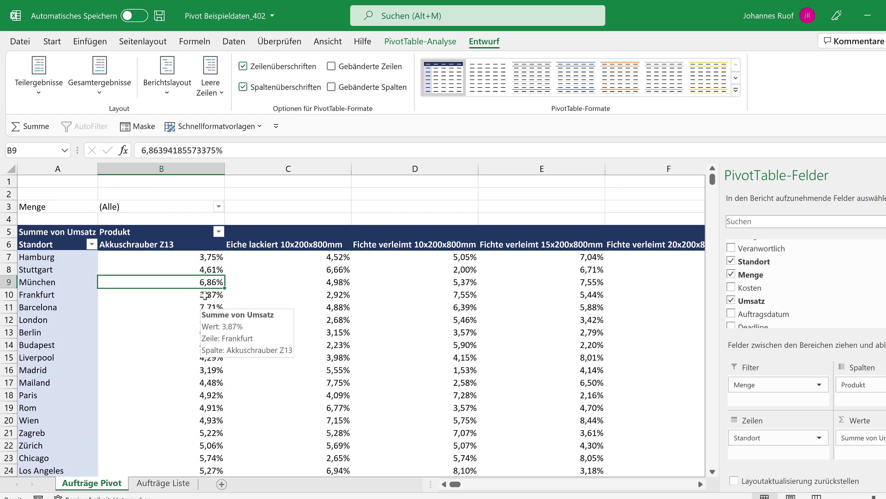
scroll(204, 296, "down", 1)
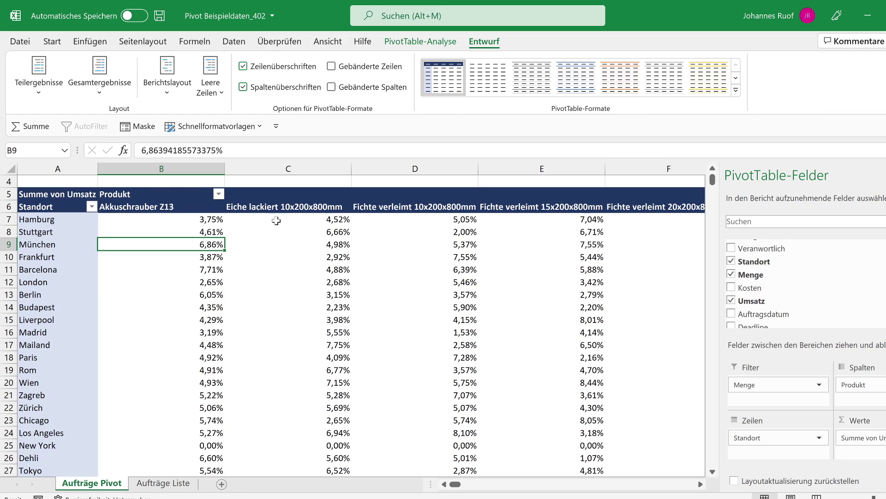
Move Standort back to the filters and add Umsatz to the values a second time
mouse_move(762, 437)
left_mouse_down()
mouse_move(817, 401)
mouse_move(778, 461)
left_mouse_up()
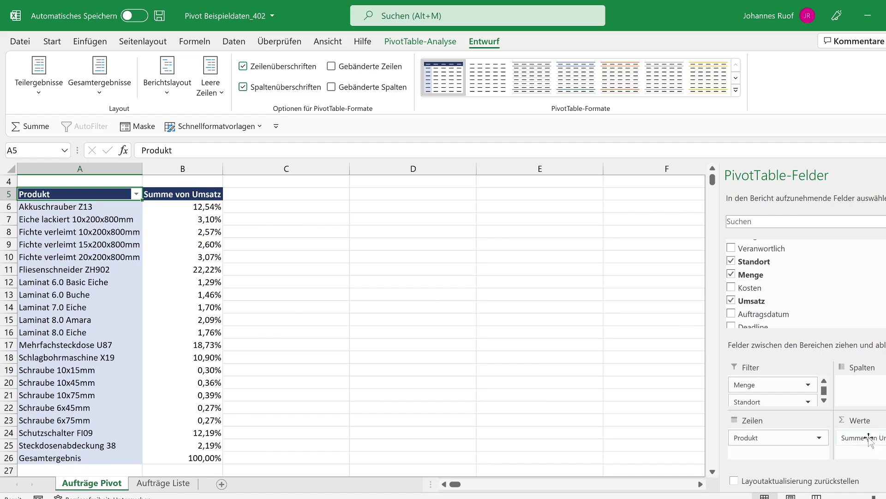
left_click_drag(757, 306, 868, 438)
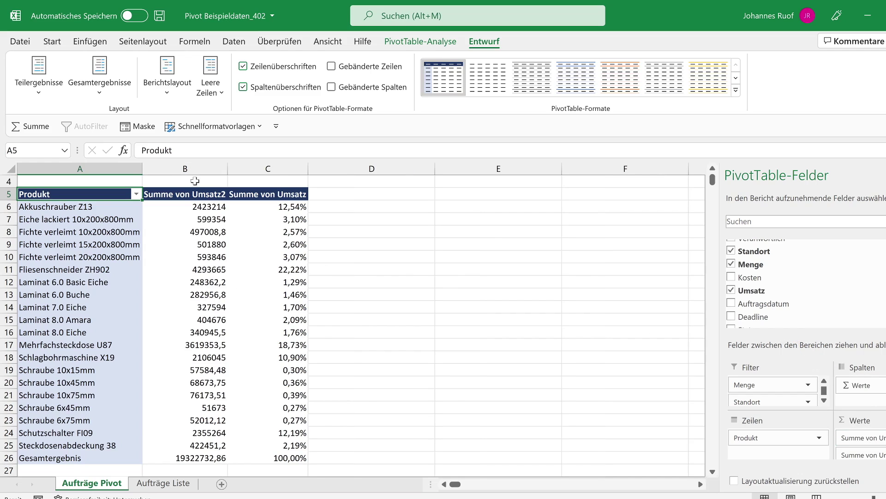
Format the Summe von Umsatz2 values as Währung with 0 decimal places
left_click(195, 209)
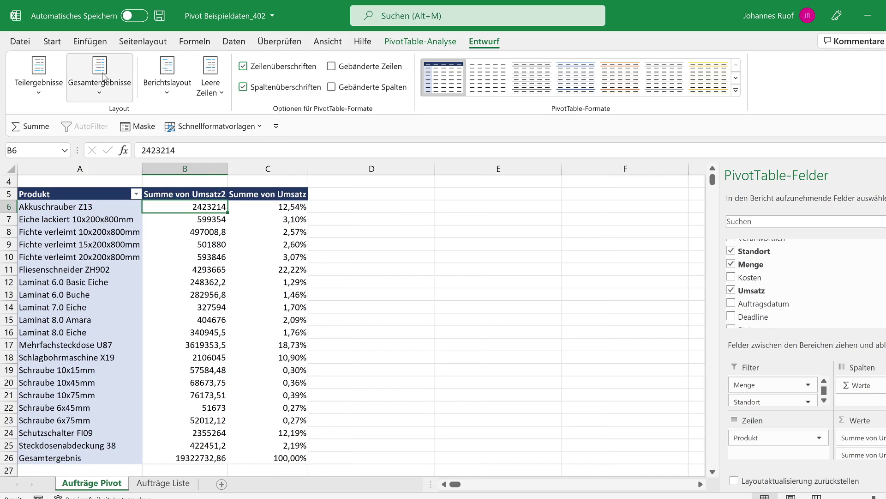
right_click(207, 209)
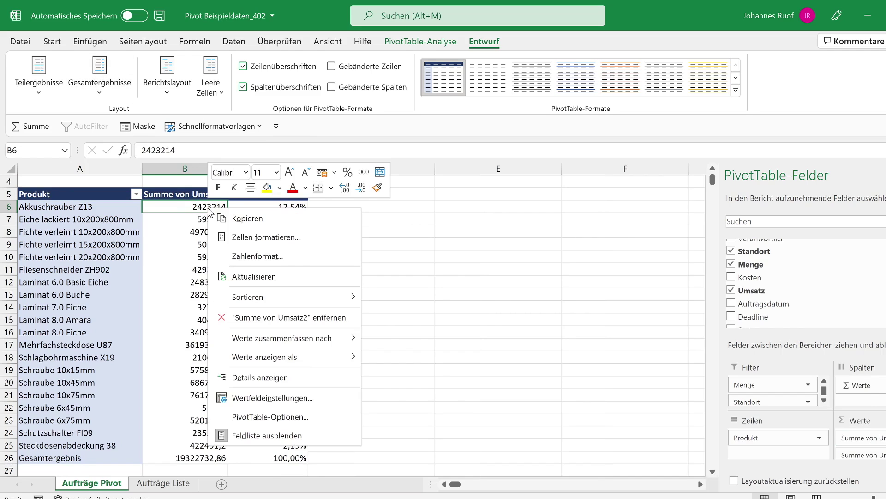
left_click(345, 256)
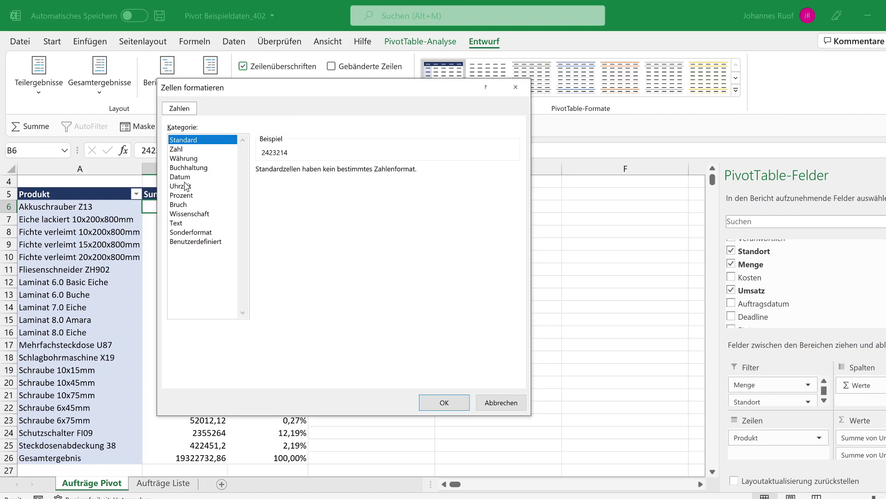
left_click(183, 159)
left_click(340, 174)
left_click(341, 173)
left_click(432, 399)
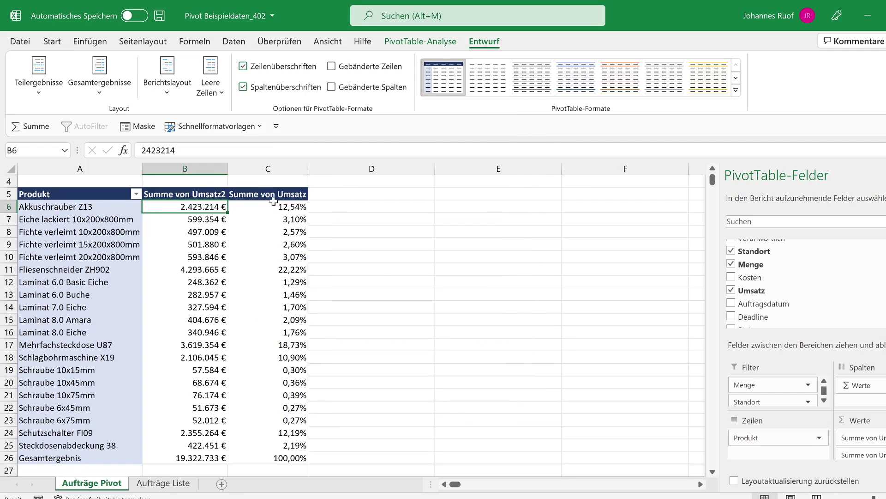
Widen column B to fit the euro values and check Akkuschrauber Z13's sums
left_click_drag(228, 170, 240, 171)
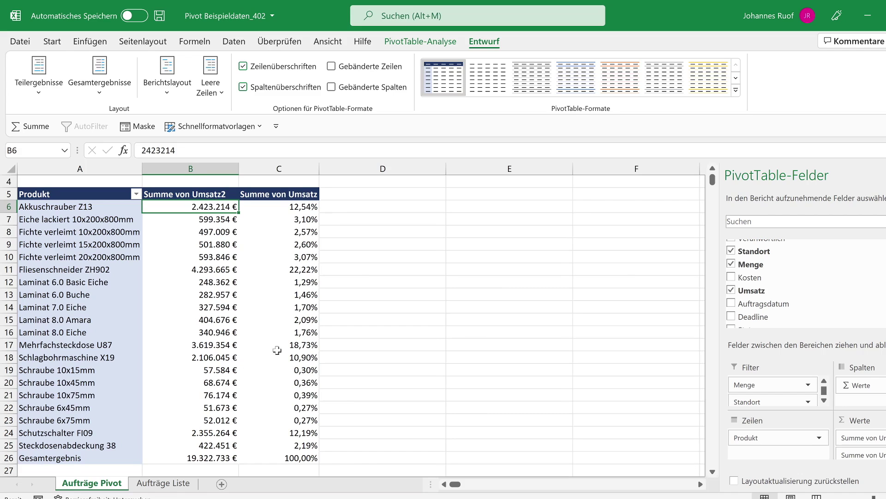
left_click(273, 208)
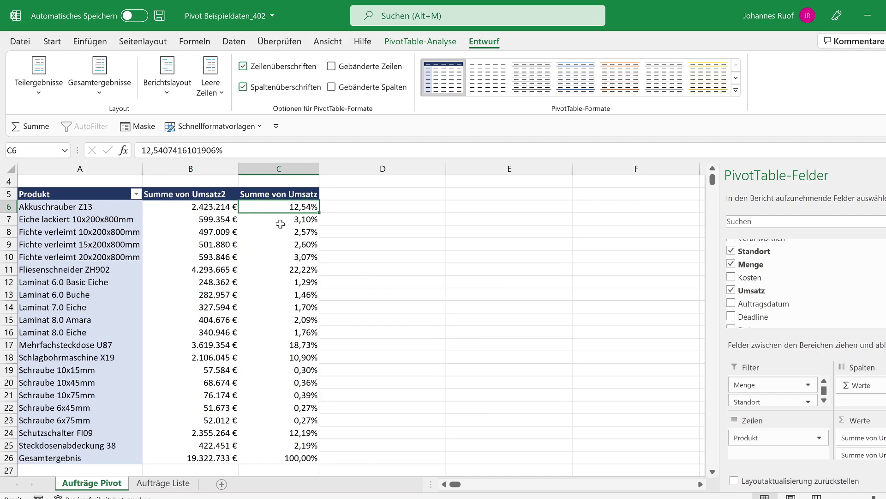
left_click(210, 208)
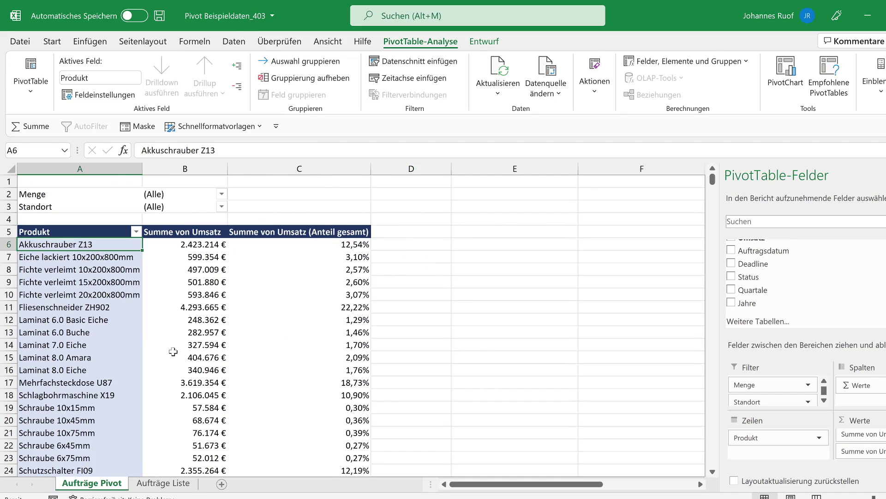
left_click(173, 237)
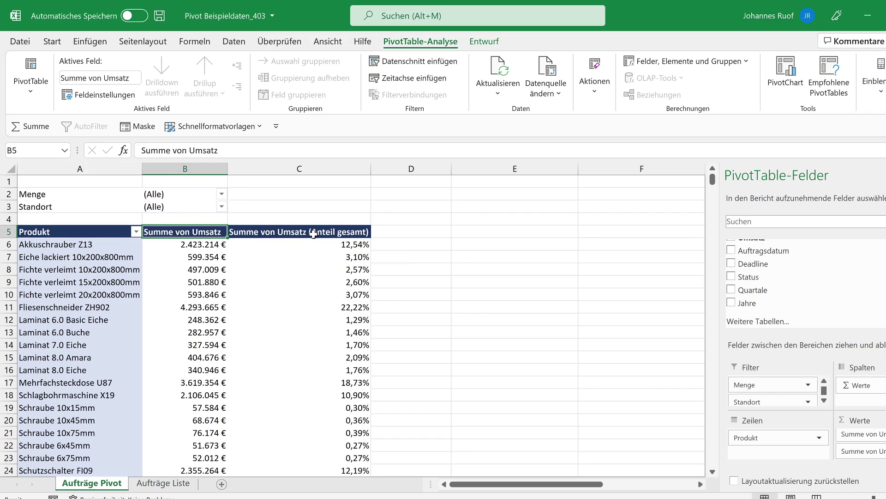
scroll(326, 250, "down", 2)
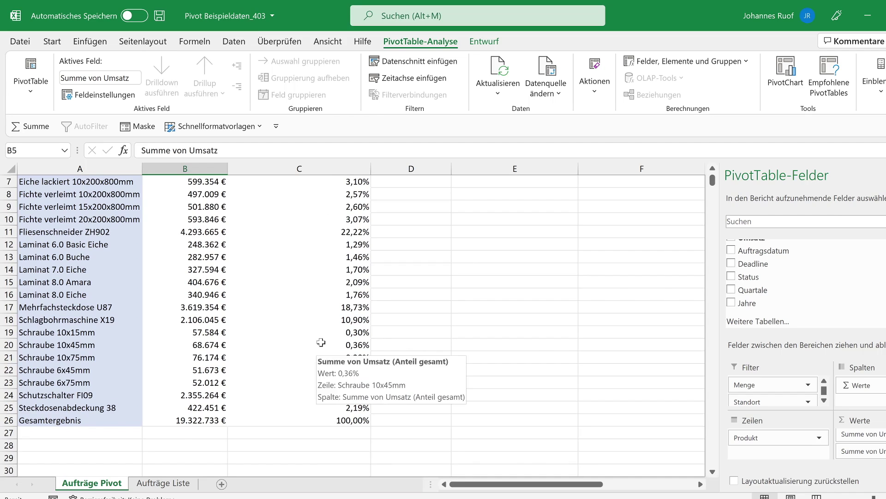
scroll(321, 342, "up", 2)
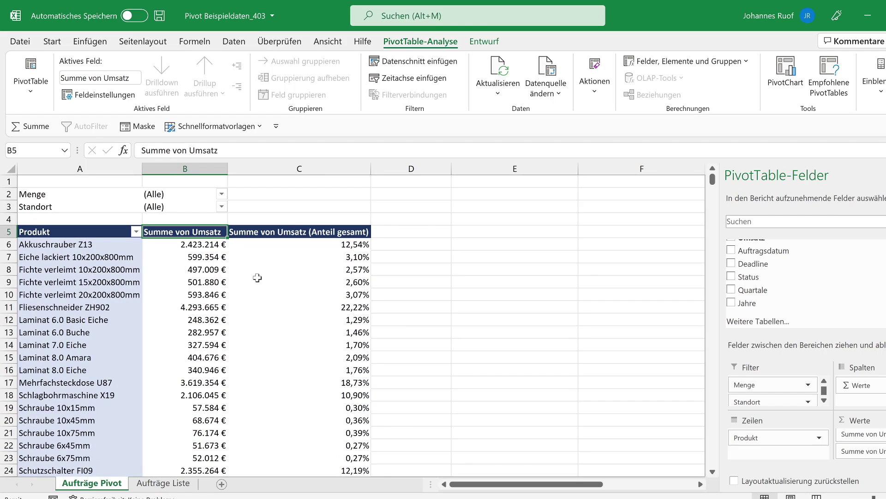
right_click(320, 256)
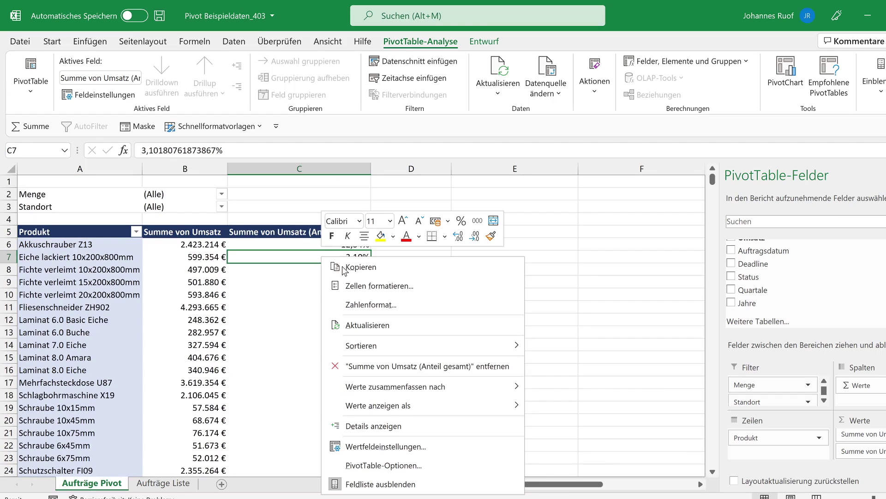
mouse_move(423, 406)
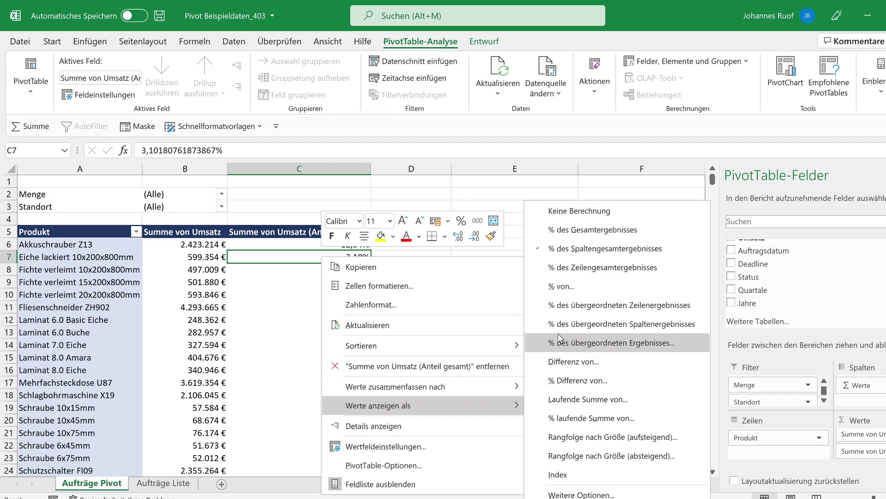
left_click(287, 298)
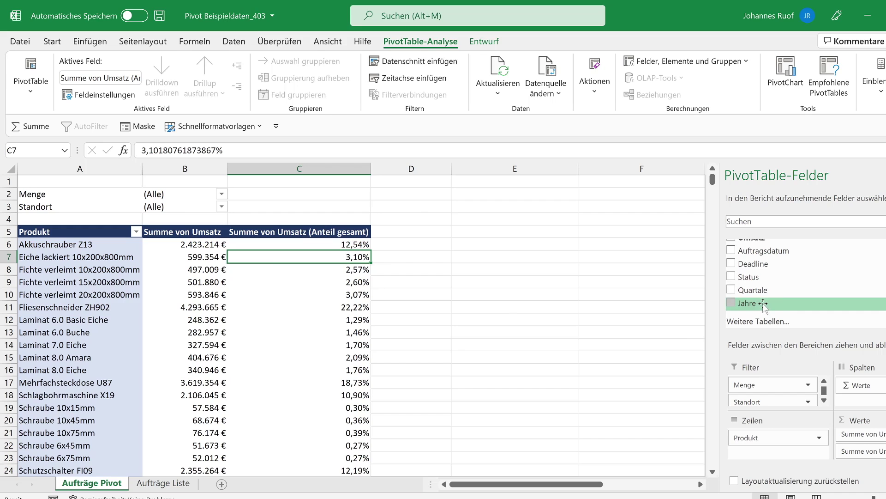
mouse_move(744, 304)
left_mouse_down()
mouse_move(780, 379)
mouse_move(789, 459)
left_mouse_up()
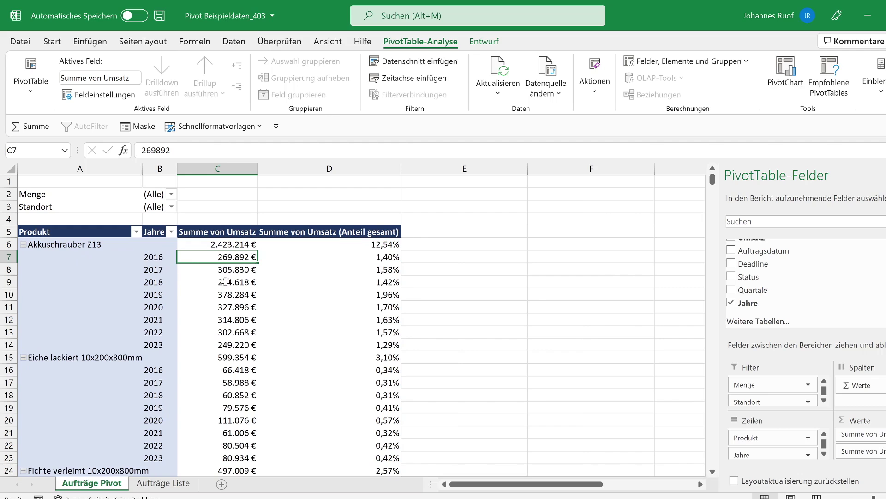
left_click(81, 245)
left_click(240, 245)
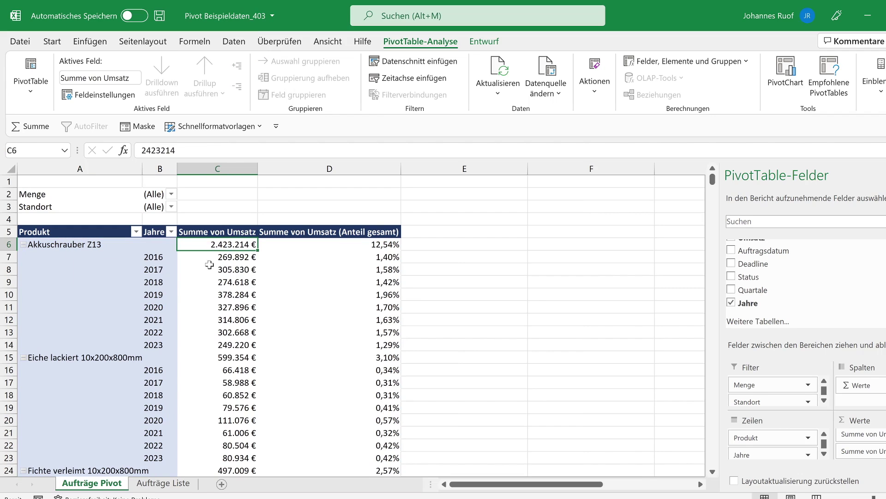
left_click_drag(210, 258, 207, 344)
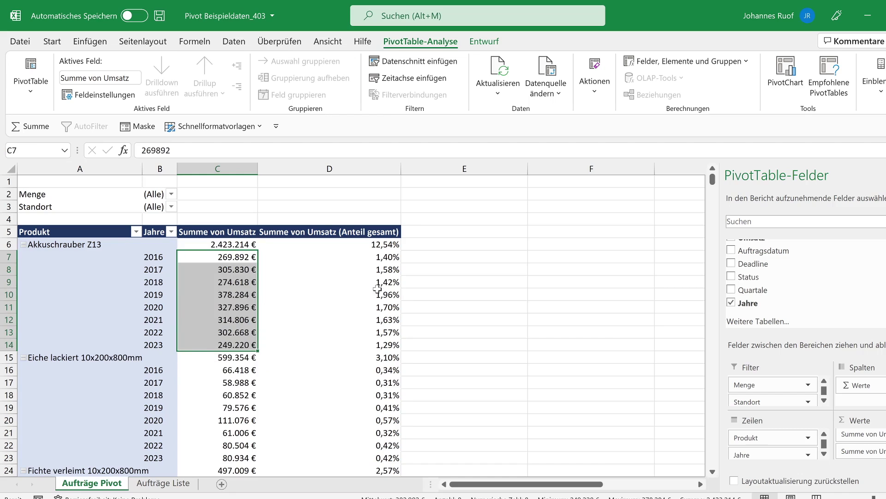
left_click(378, 257)
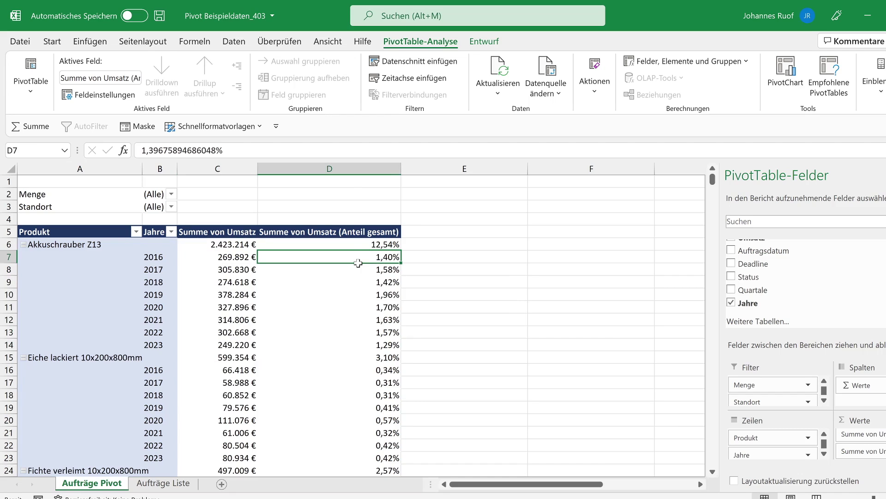
left_click(351, 245)
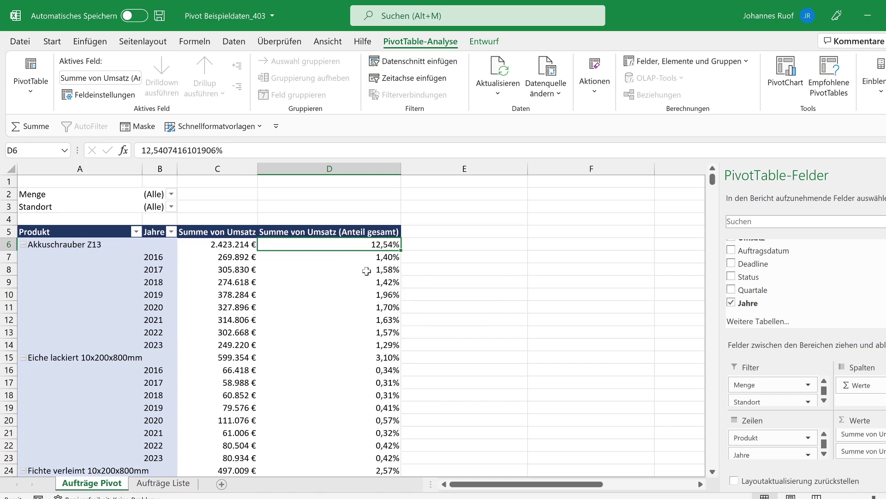
left_click_drag(354, 256, 359, 344)
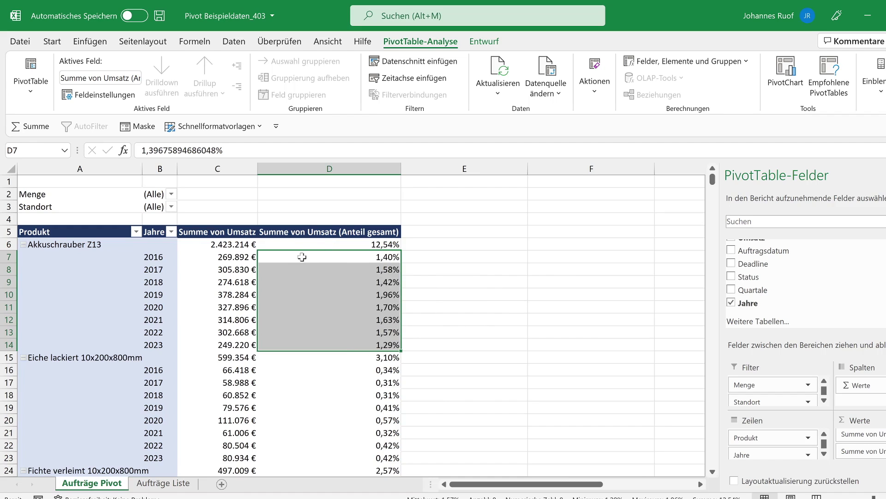
left_click(317, 257)
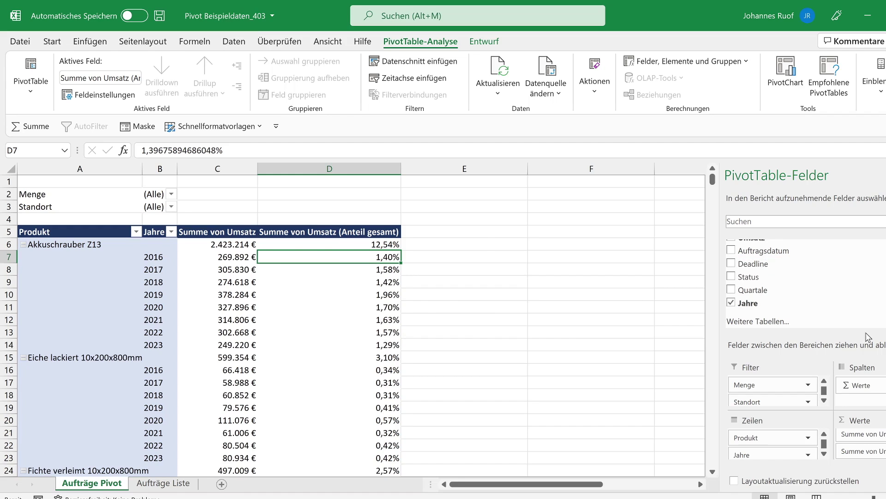
scroll(757, 302, "up", 2)
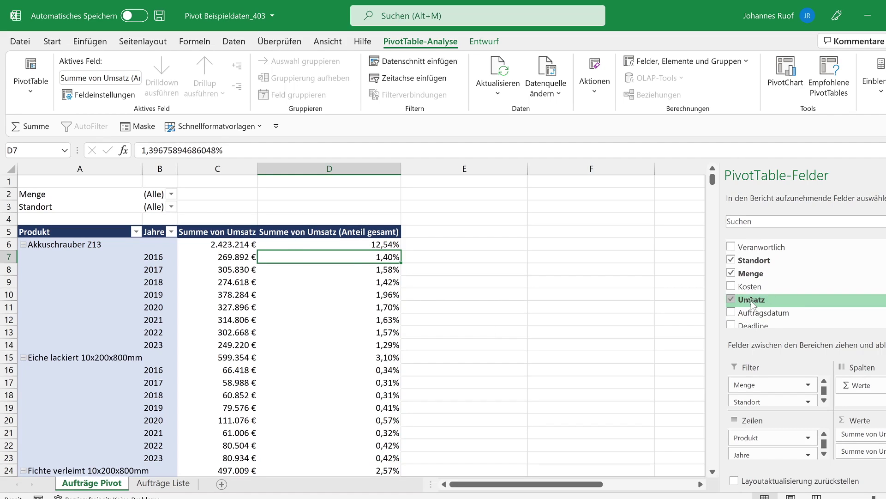
Add a second Umsatz sum shown as % des übergeordneten Ergebnisses with base field Jahre
left_click_drag(751, 301, 870, 466)
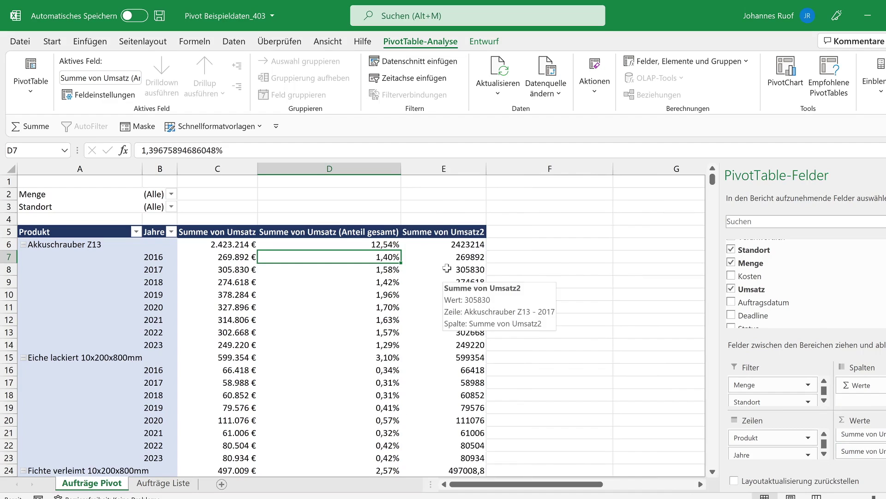
right_click(447, 269)
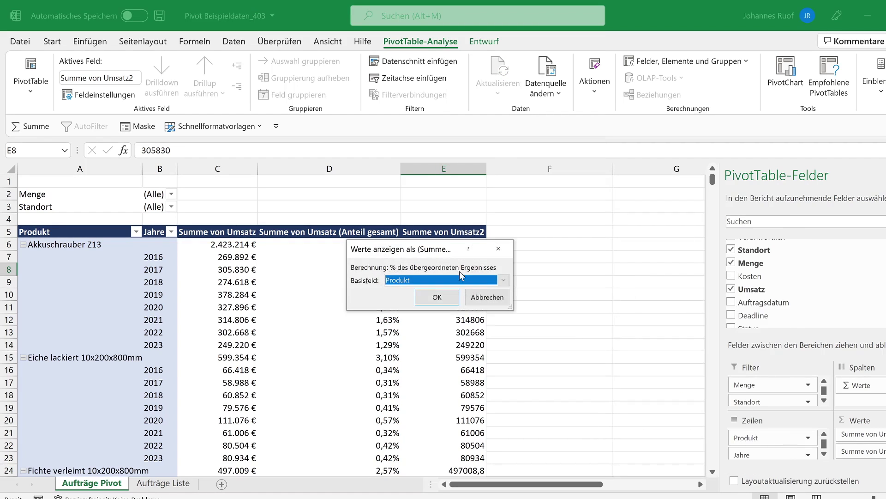
left_click_drag(447, 251, 471, 317)
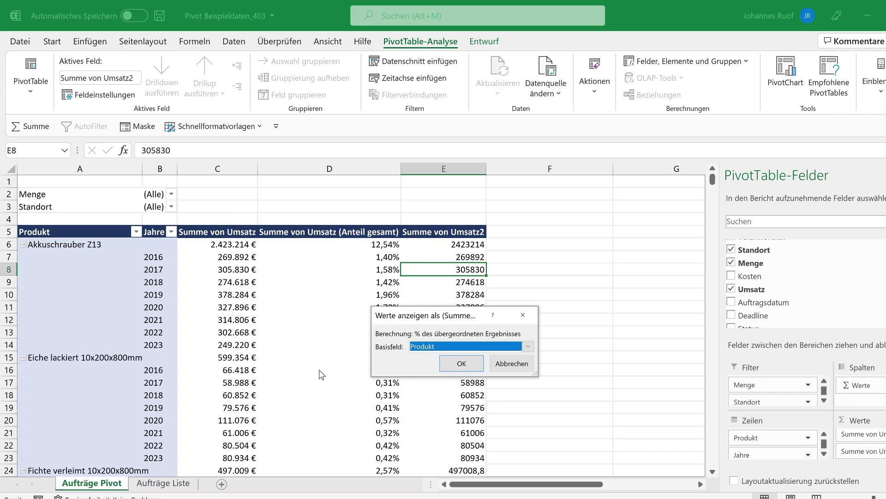
left_click(529, 346)
left_click(430, 369)
left_click(462, 363)
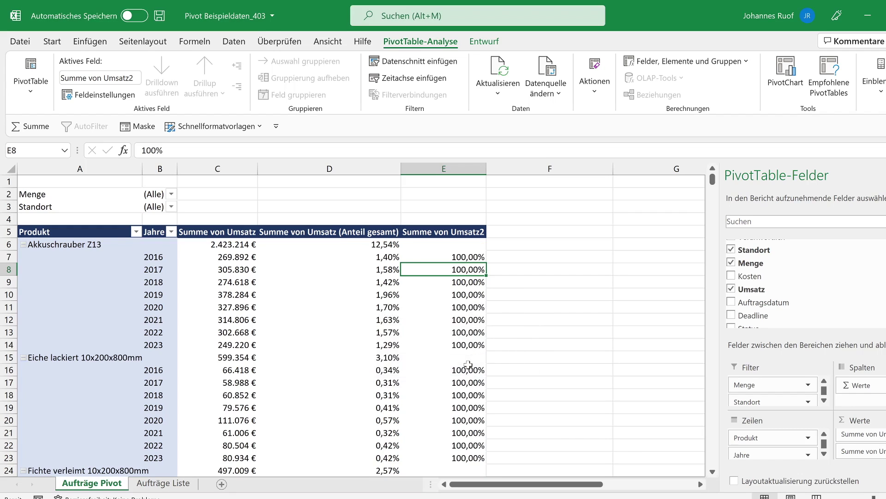
left_click_drag(457, 257, 461, 345)
left_click(429, 255)
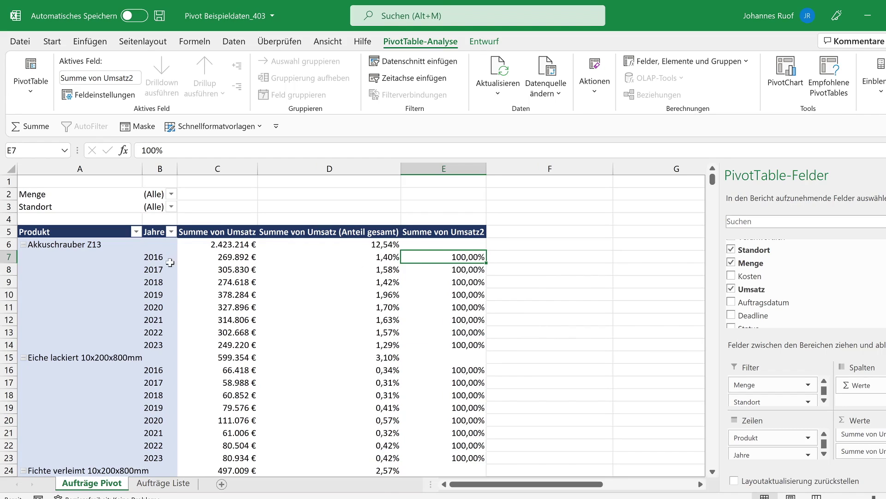
Change the Summe von Umsatz2 base field to Produkt to show each year's product share
right_click(451, 258)
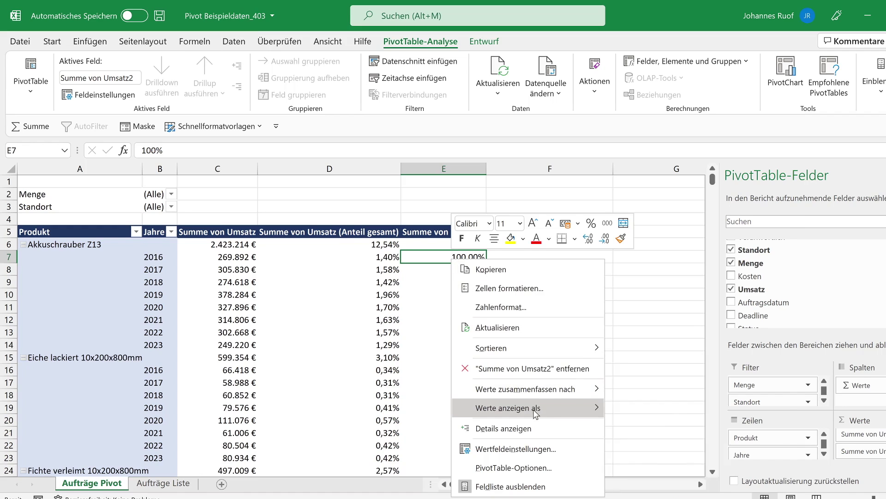
mouse_move(508, 407)
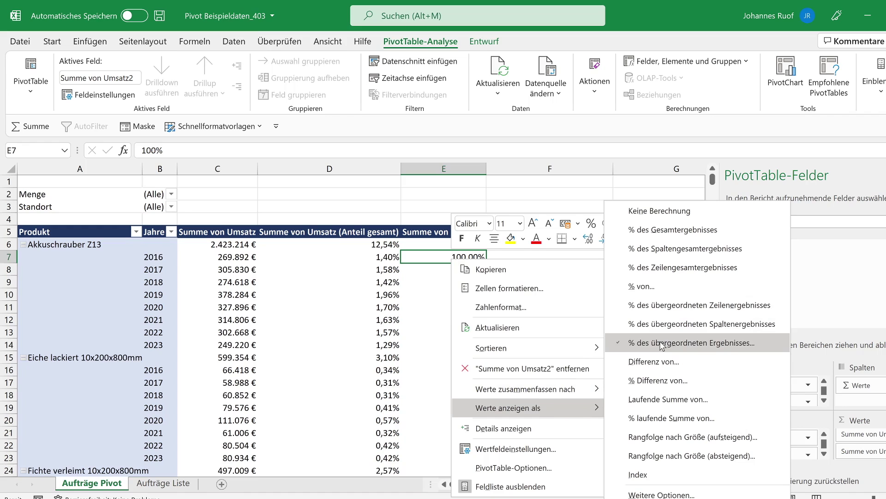
left_click(663, 346)
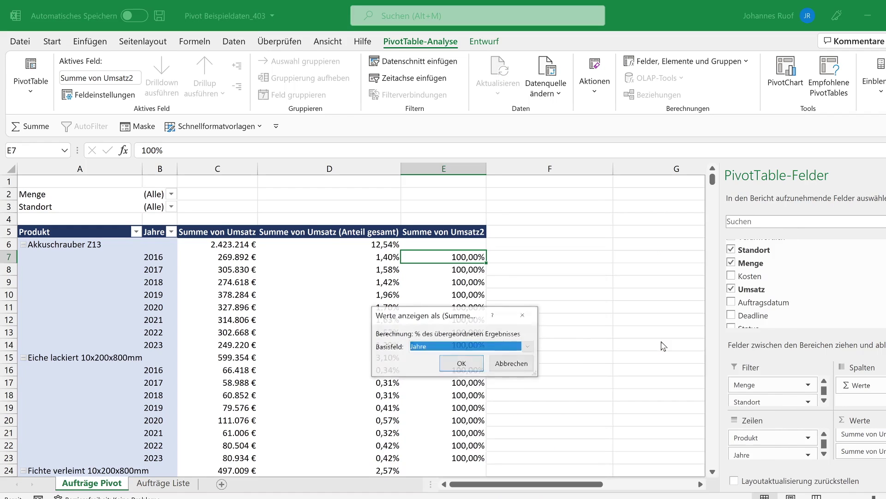
left_click(512, 347)
left_click(452, 358)
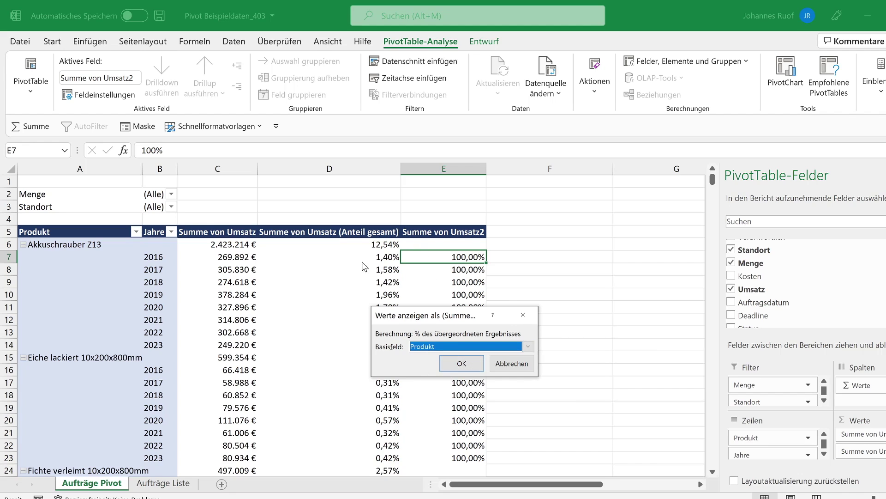
left_click(470, 366)
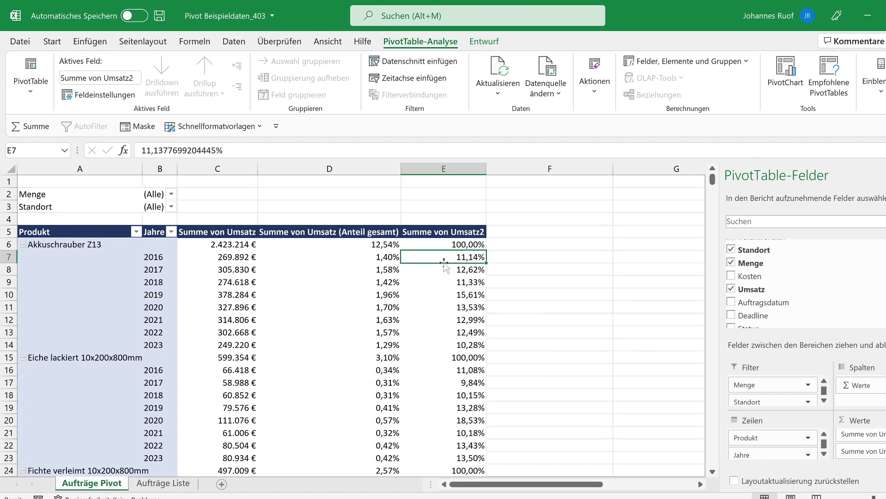
Compare the 2016 and 2019 product shares with grand-total shares and select the Summe von Umsatz2 header
left_click_drag(445, 257, 444, 346)
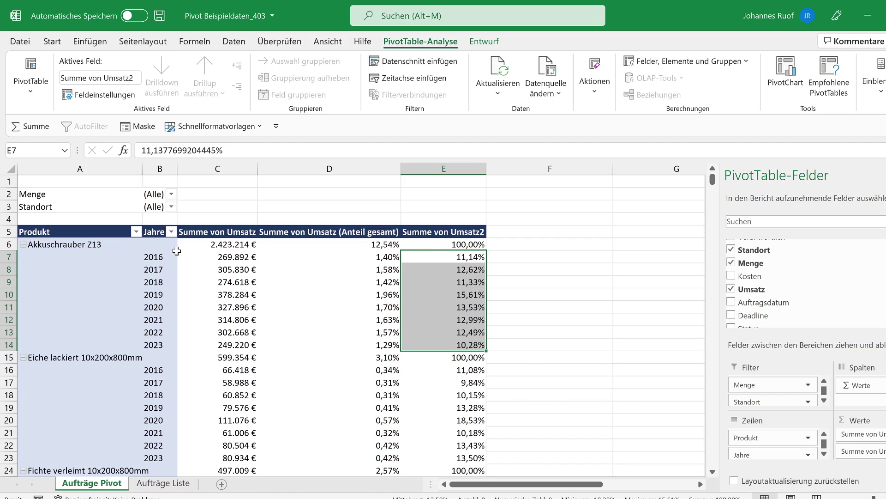
left_click(448, 259)
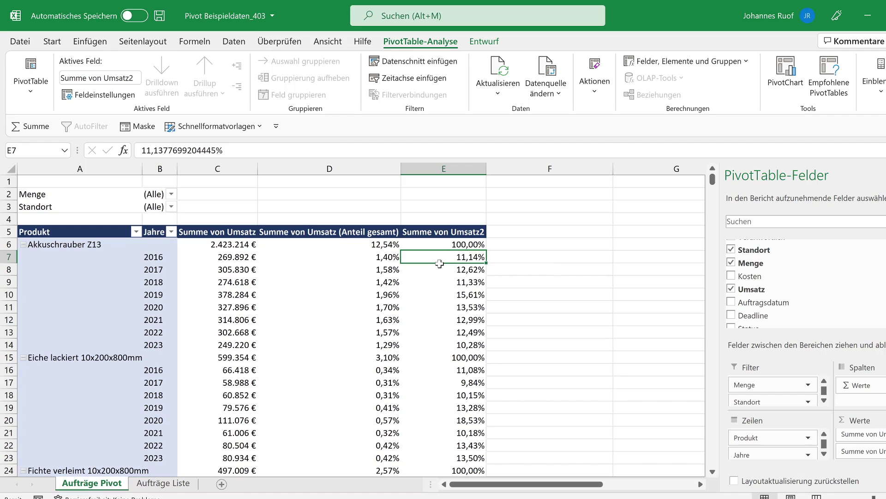
left_click(379, 260)
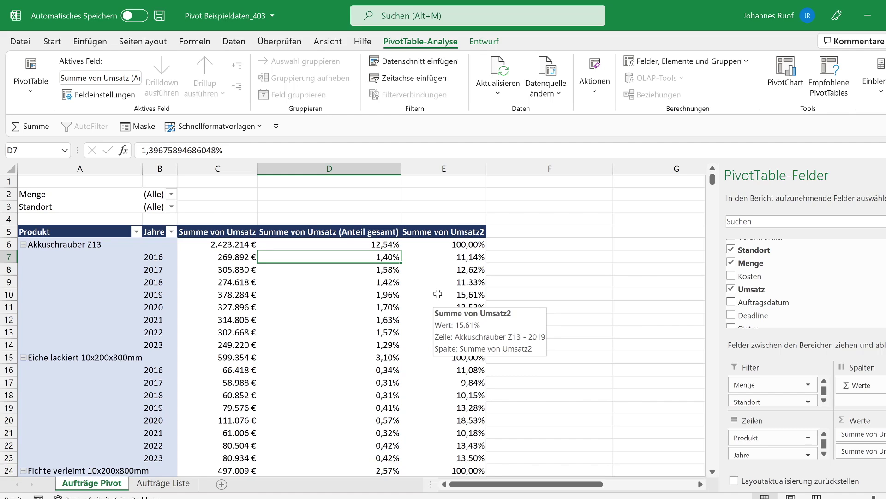
mouse_move(443, 256)
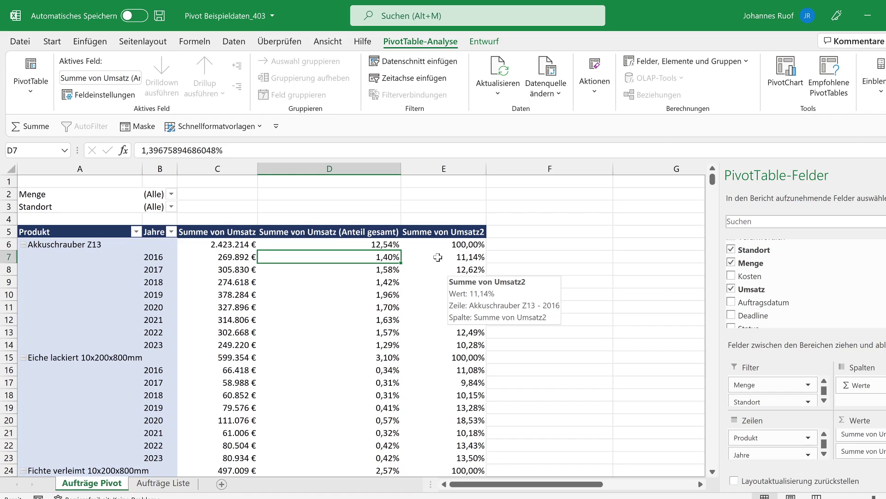
left_click(446, 232)
type("(Anteil an Produkt")
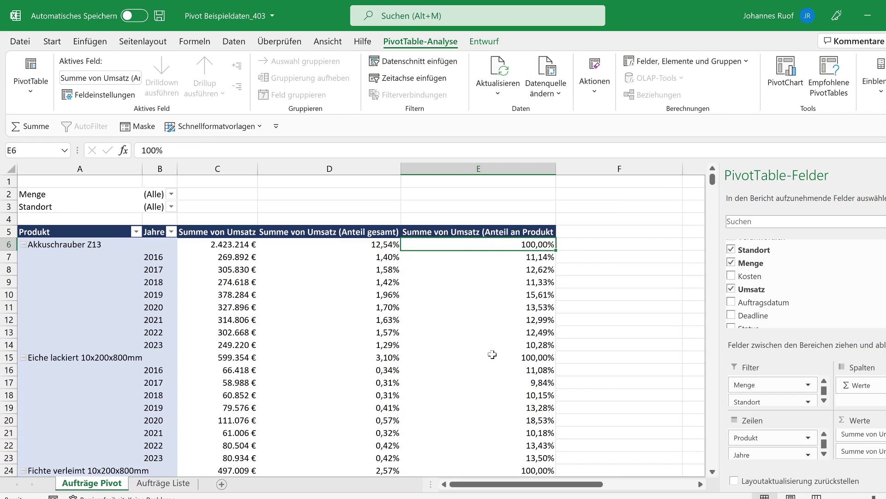
left_click(508, 292)
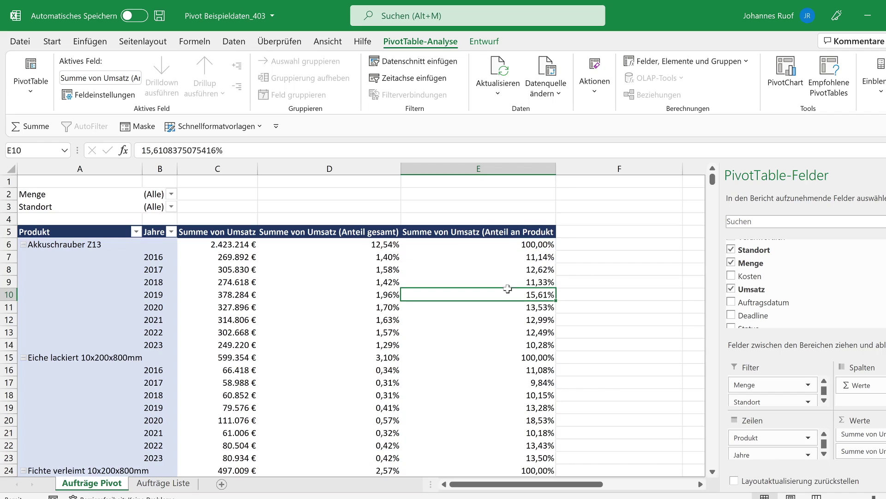
left_click(353, 297)
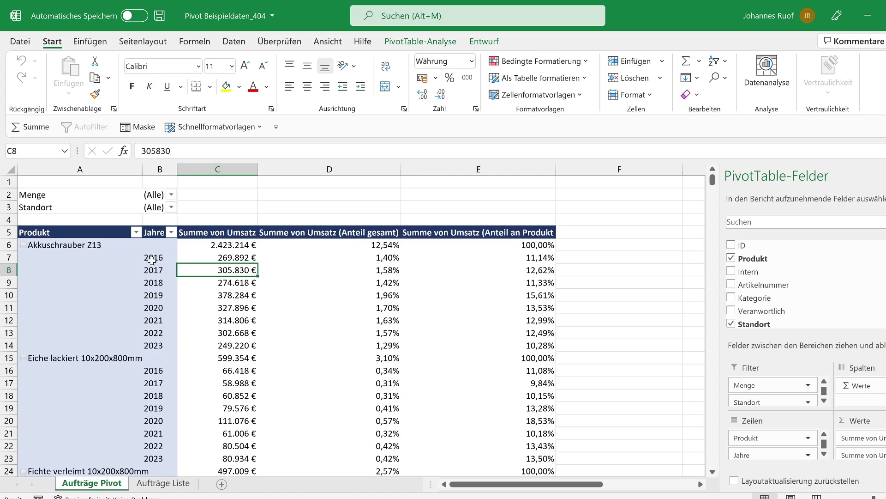
Filter Jahre to show only 2020, 2021, 2022, 2023 and 2024
left_click(171, 232)
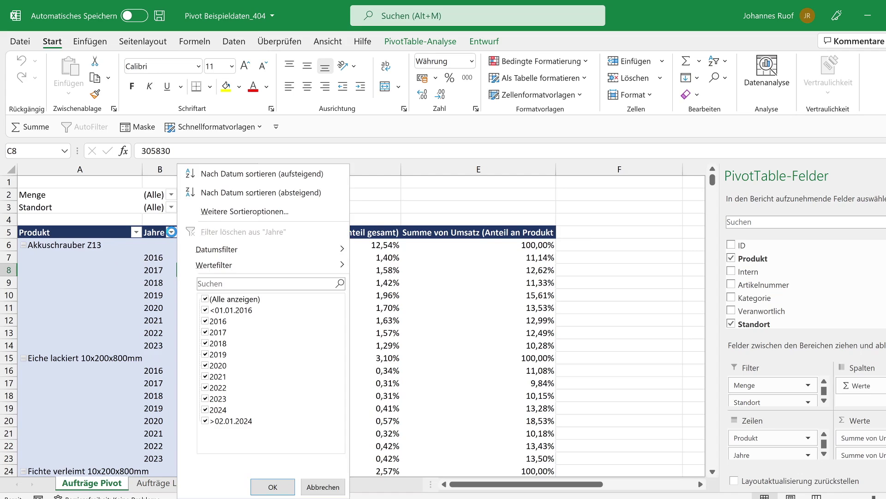
left_click(205, 299)
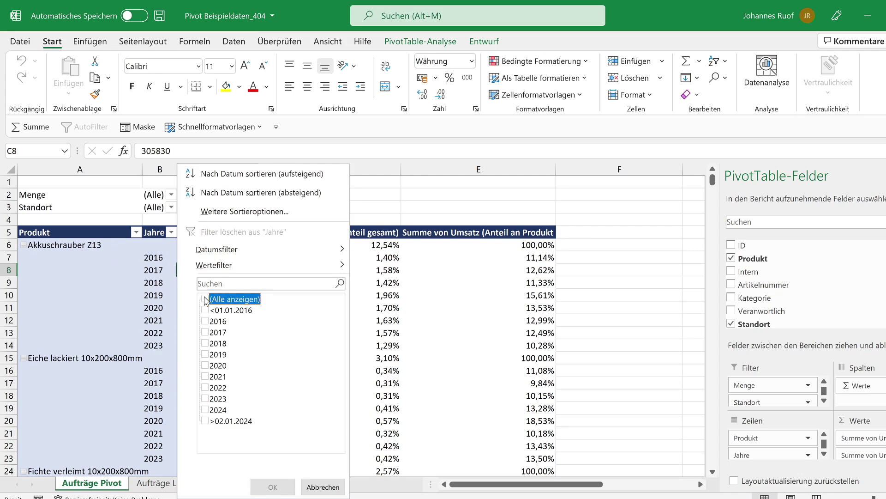
left_click(205, 365)
left_click(205, 377)
left_click(205, 387)
left_click(205, 398)
left_click(205, 409)
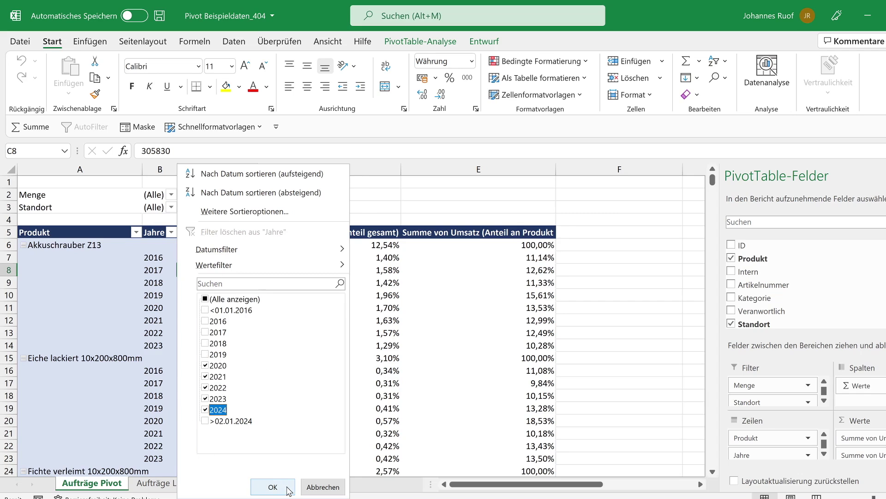
left_click(272, 487)
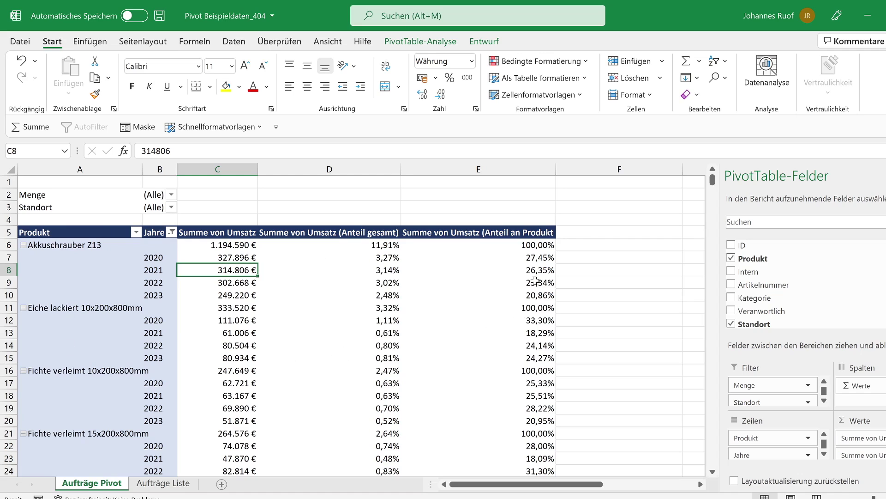
Select and review the 2020–2023 product shares of Akkuschrauber Z13
left_click_drag(538, 258, 528, 294)
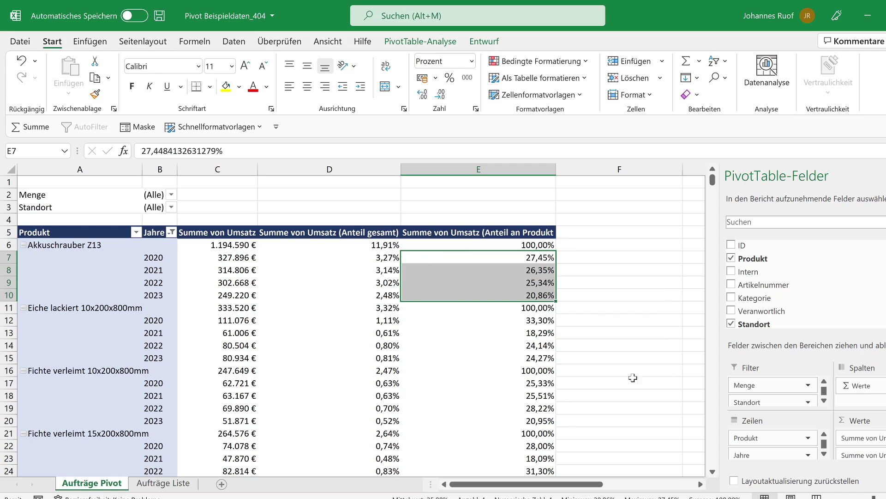
scroll(852, 263, "down", 2)
scroll(819, 276, "down", 2)
scroll(810, 276, "up", 1)
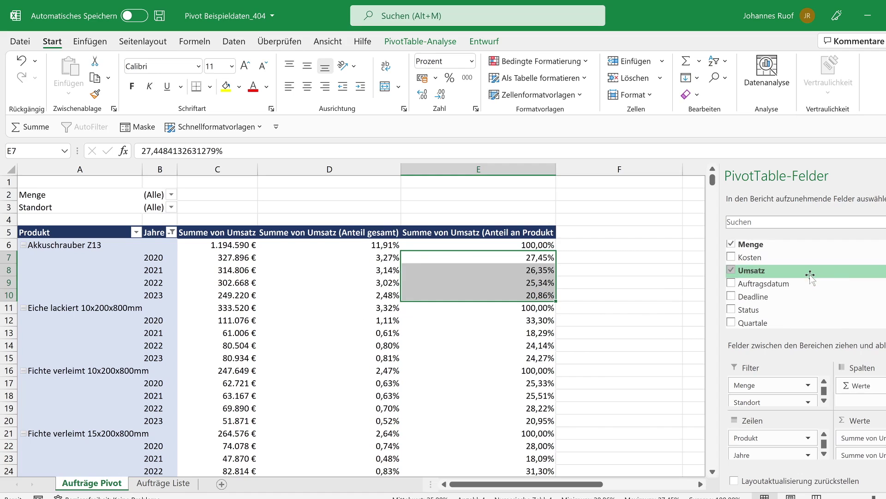
Add another Umsatz sum and format it as euro currency without decimals
left_click_drag(743, 276, 858, 443)
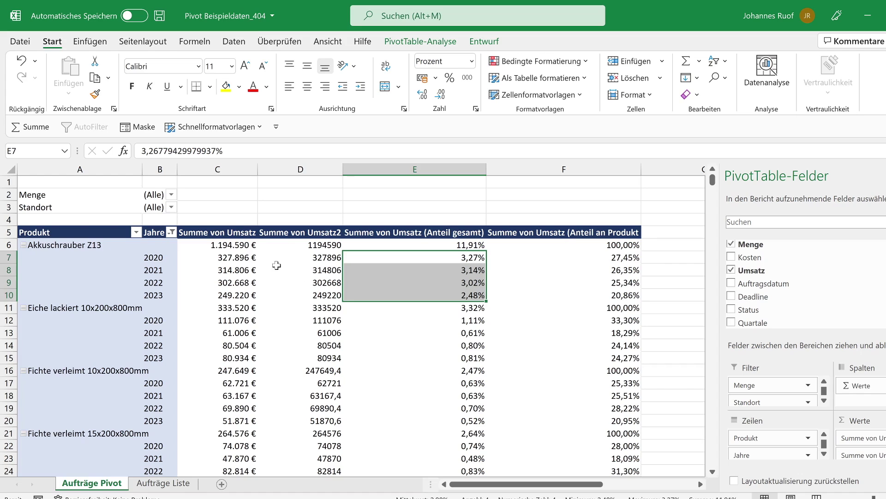
right_click(306, 263)
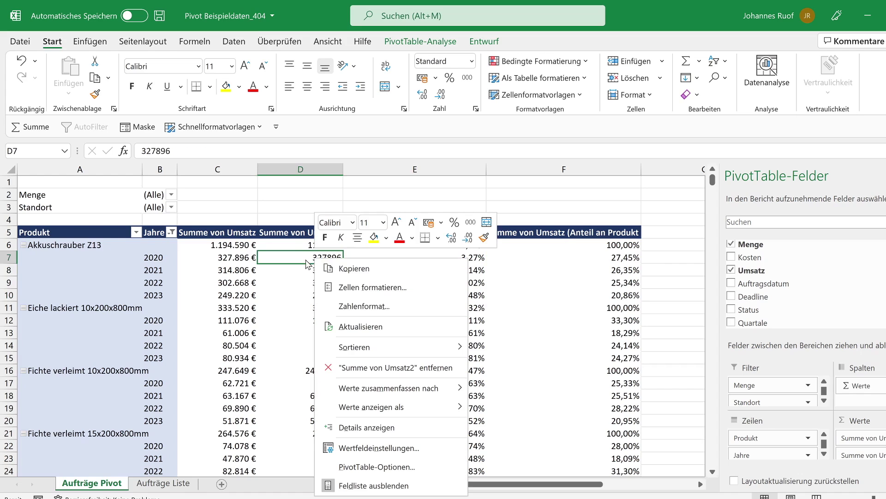
left_click(391, 307)
left_click(245, 210)
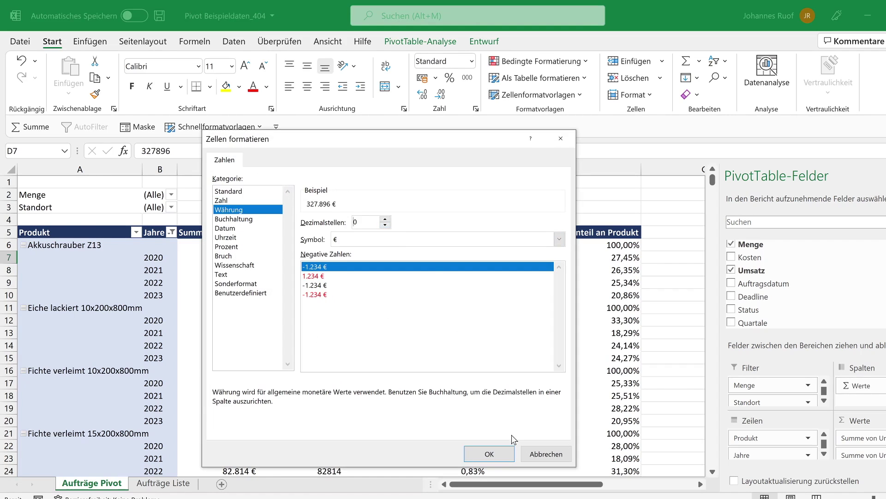
left_click(490, 454)
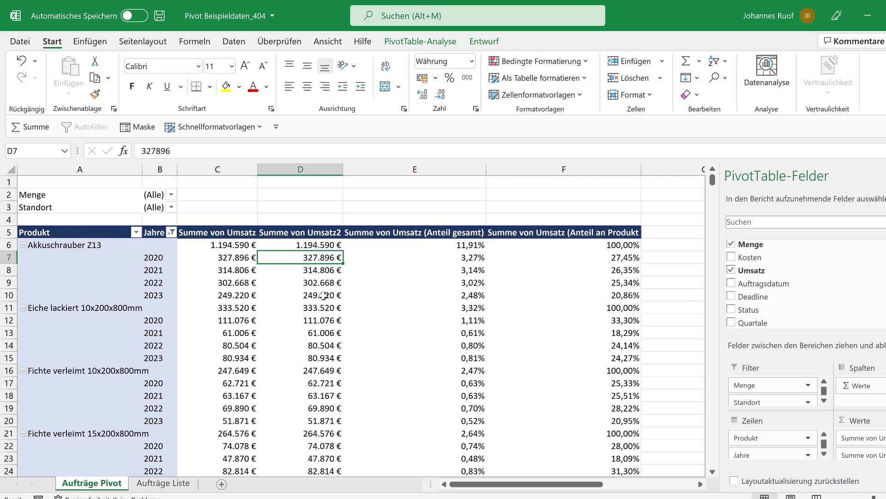
right_click(306, 261)
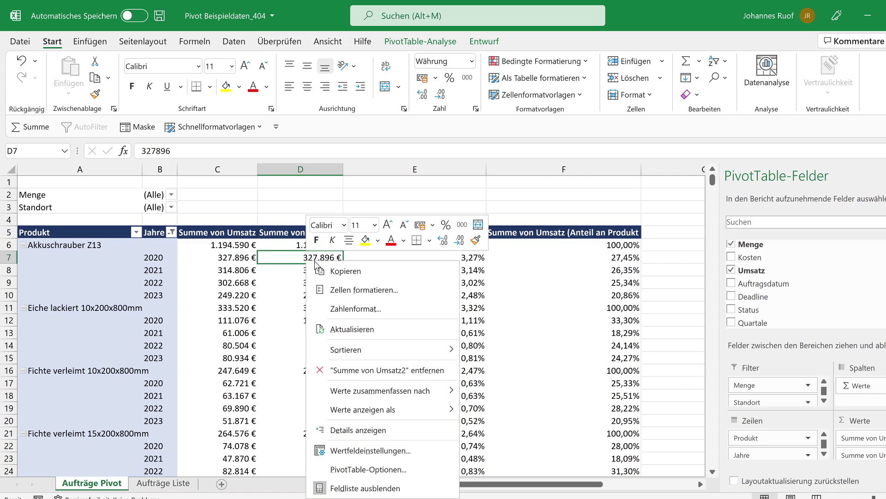
mouse_move(383, 409)
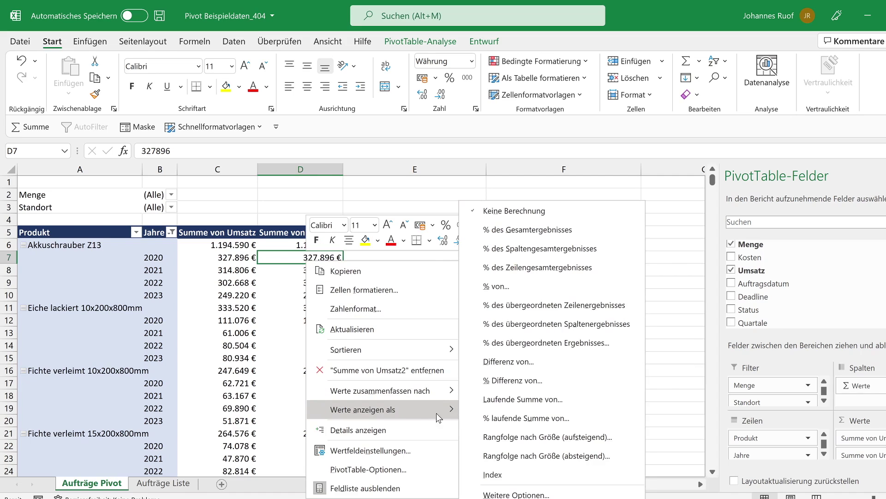
Choose Differenz von with base field Jahre and base item 2020 for Summe von Umsatz2
left_click(519, 362)
mouse_move(524, 305)
left_mouse_down()
mouse_move(363, 248)
mouse_move(378, 282)
left_mouse_up()
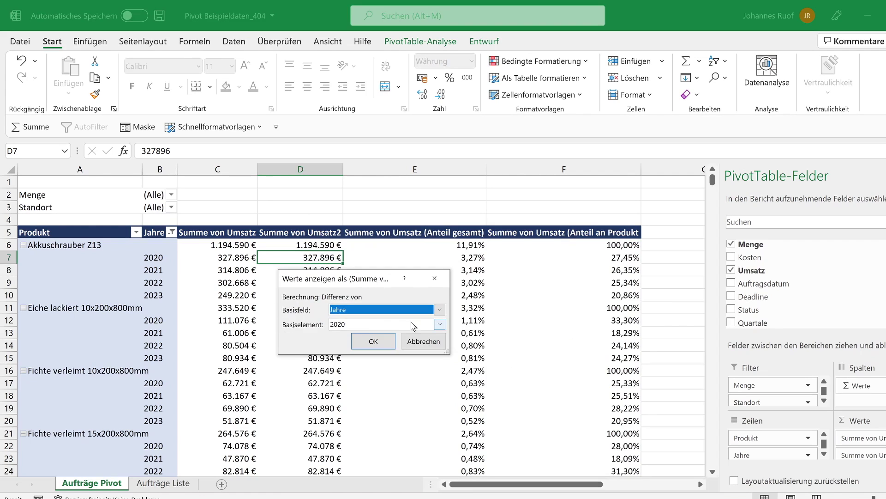
left_click(439, 310)
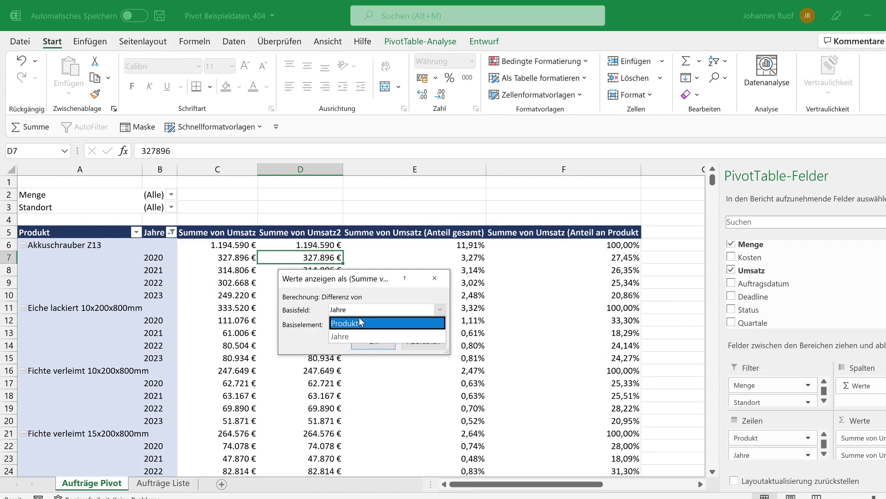
left_click(345, 337)
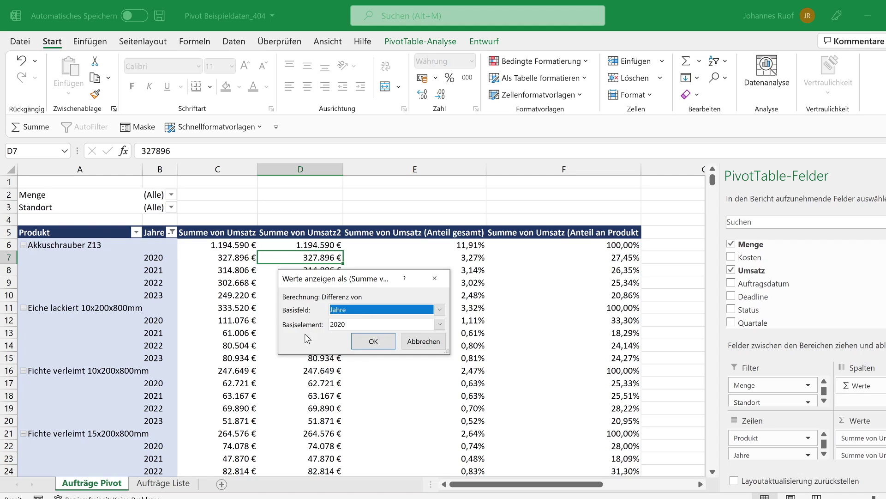
left_click(440, 324)
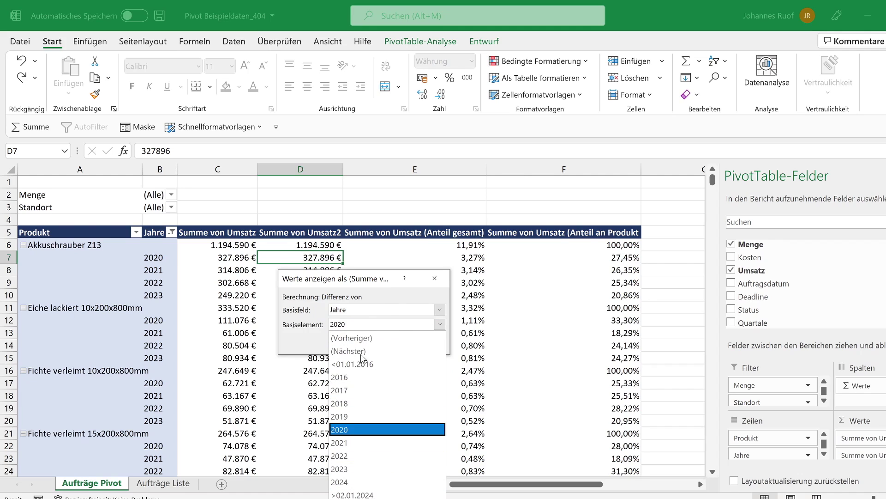
left_click(341, 429)
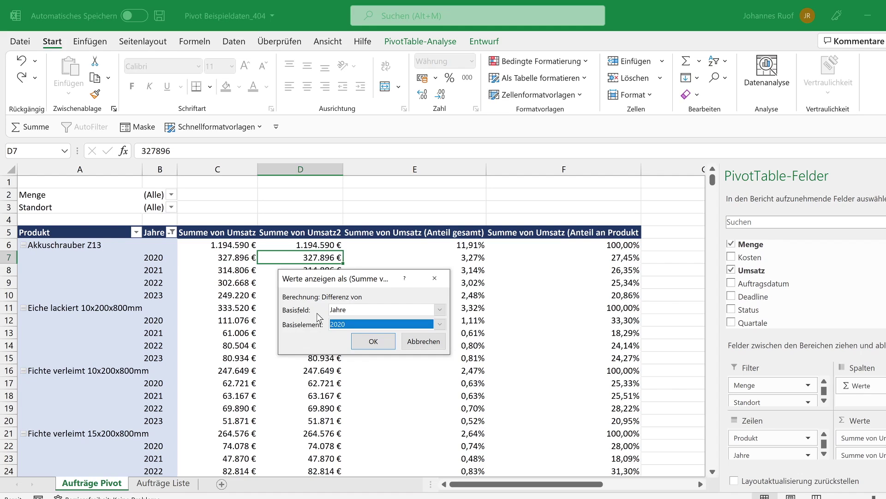
Apply Differenz von 2020 so Summe von Umsatz2 shows each year's change from 2020
left_click(374, 342)
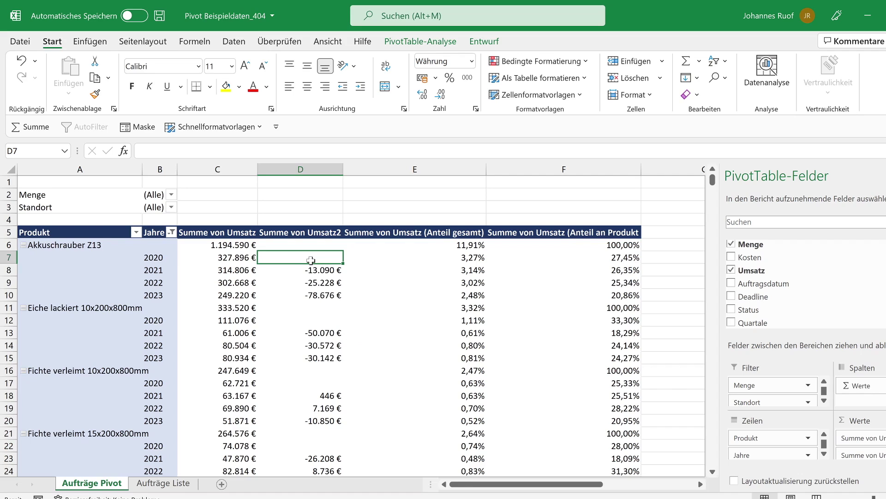
Switch Summe von Umsatz2 to Differenz von with base item (Vorheriger)
right_click(311, 258)
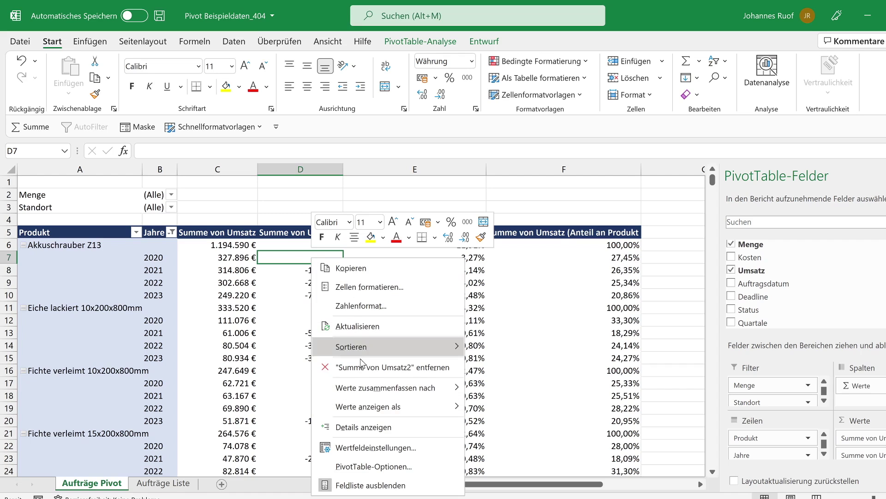
mouse_move(377, 406)
left_click(503, 363)
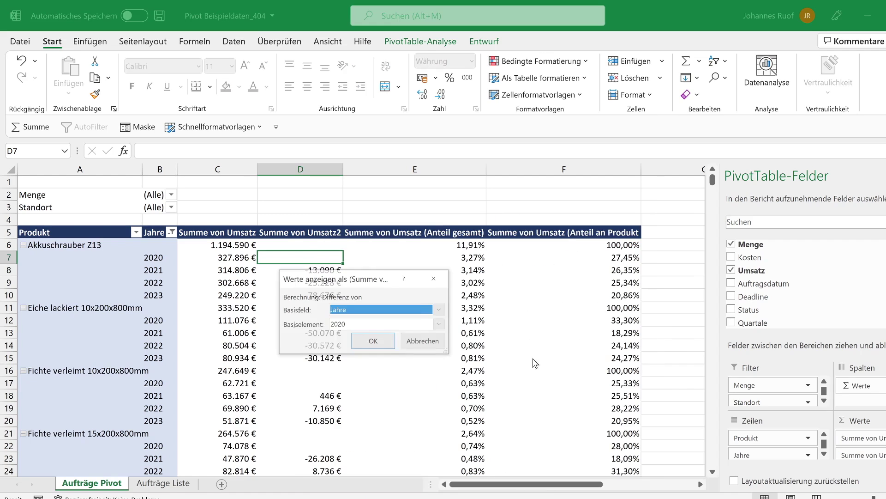
left_click(440, 325)
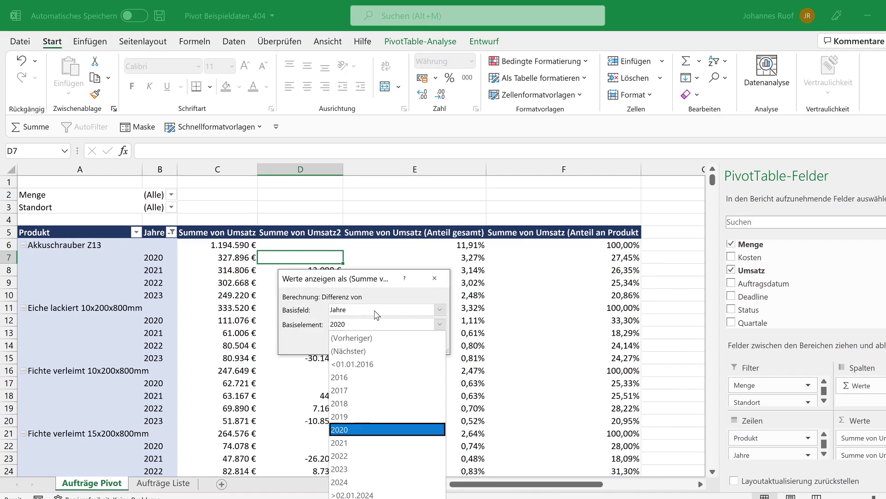
left_click(357, 337)
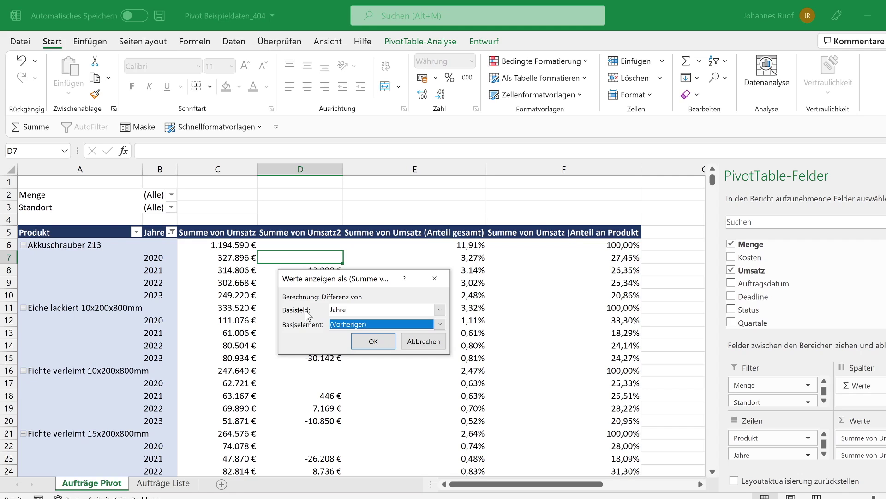
left_click(376, 346)
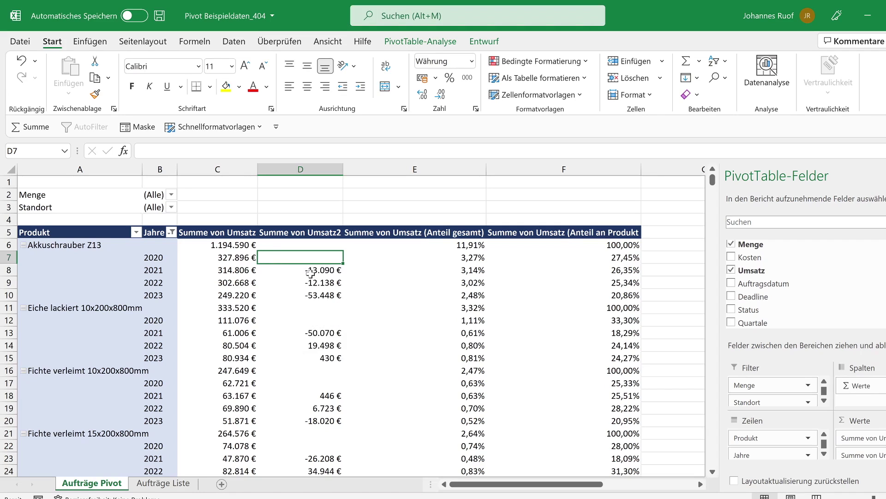
left_click(284, 271)
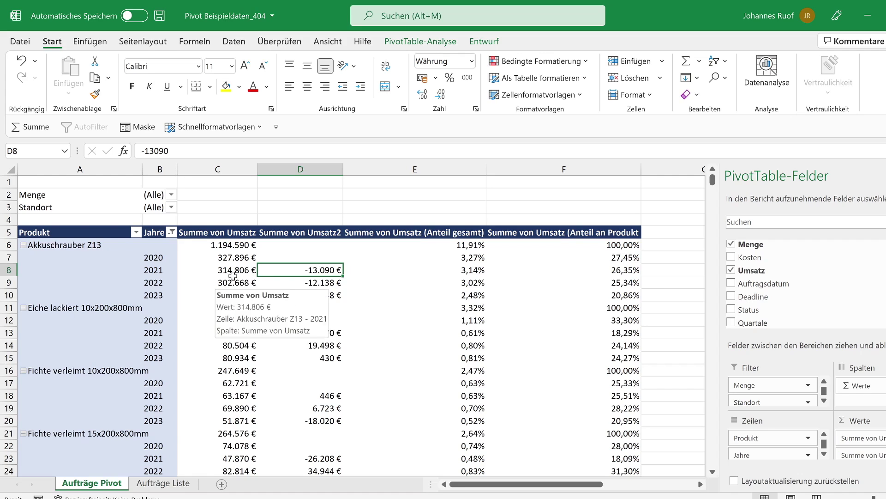
left_click(285, 286)
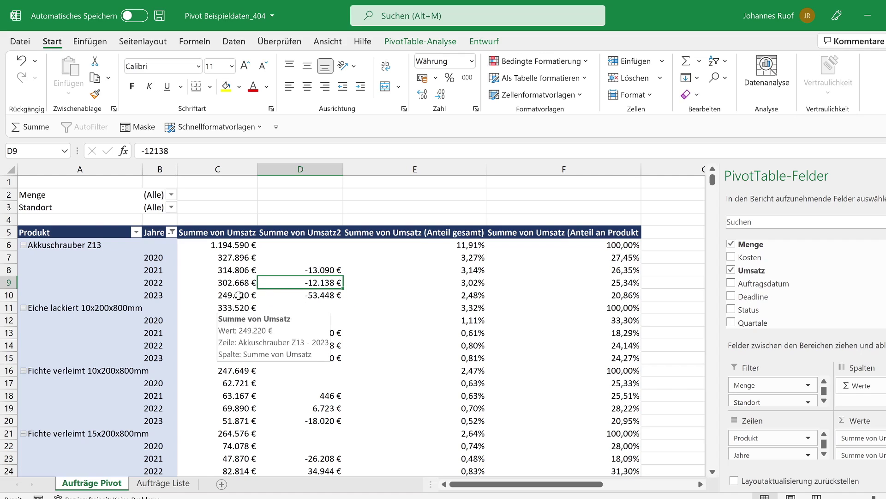
left_click(288, 294)
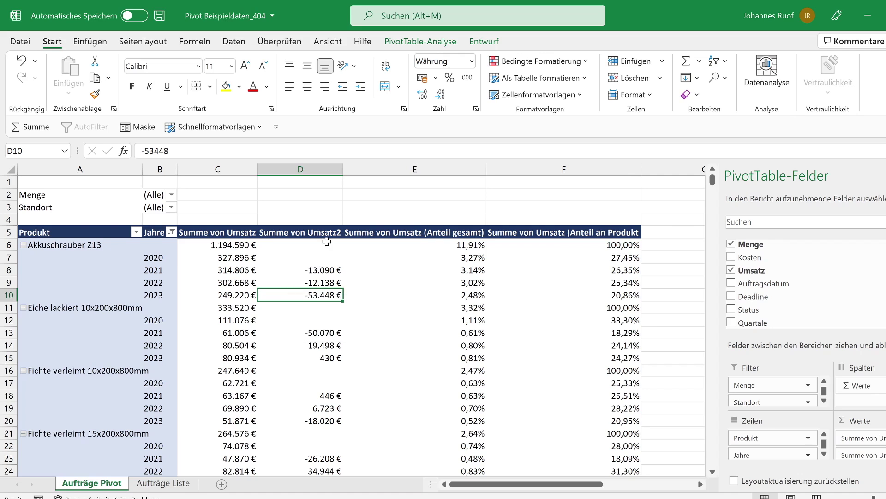
Add another Umsatz sum shown as % Differenz von the previous year (Vorheriger)
mouse_move(751, 270)
left_mouse_down()
mouse_move(832, 354)
mouse_move(877, 434)
left_mouse_up()
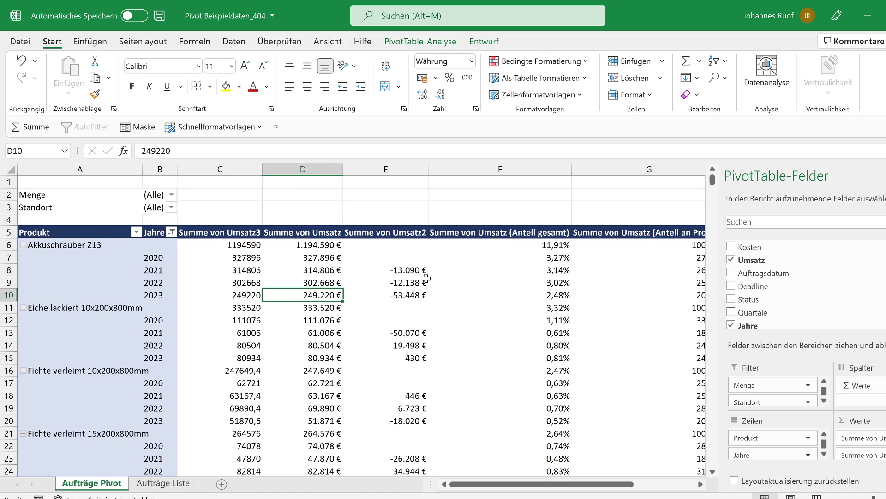
right_click(312, 269)
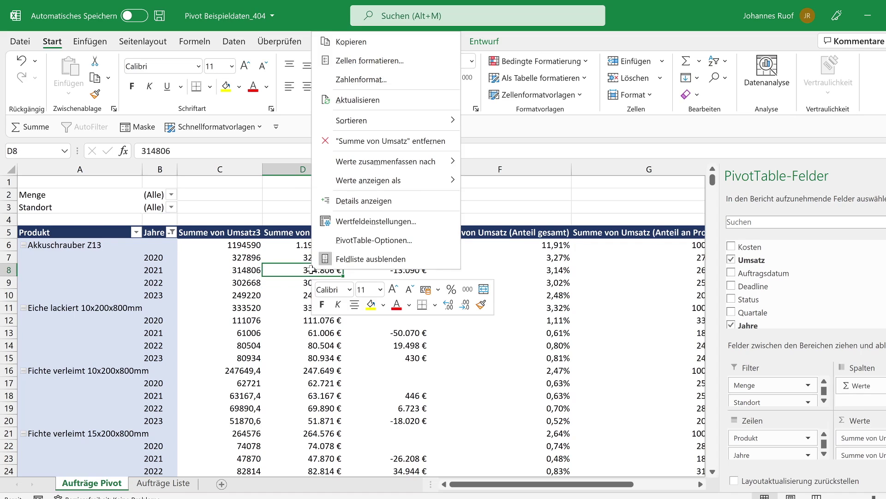
mouse_move(386, 180)
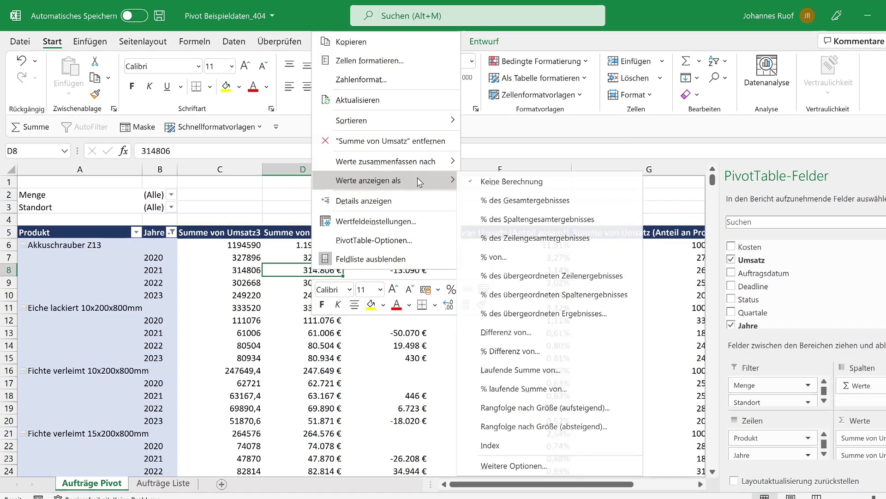
left_click(488, 350)
mouse_move(358, 286)
left_mouse_down()
mouse_move(361, 313)
mouse_move(348, 313)
left_mouse_up()
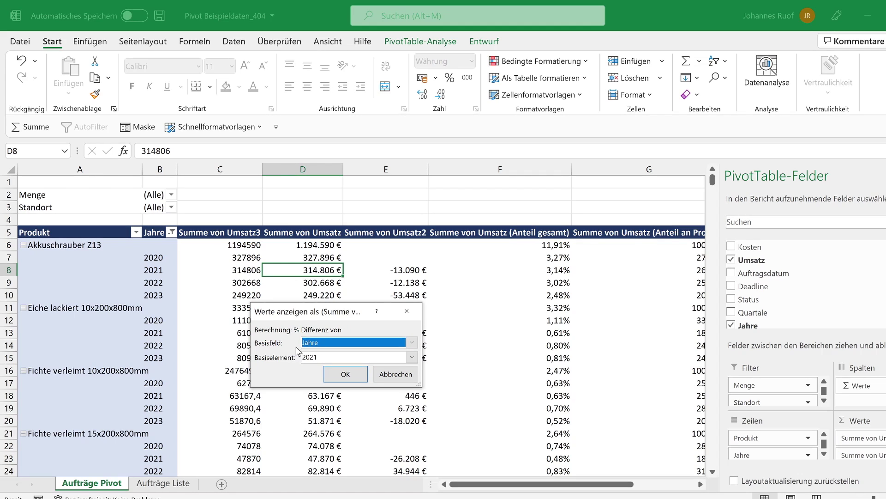
left_click(412, 358)
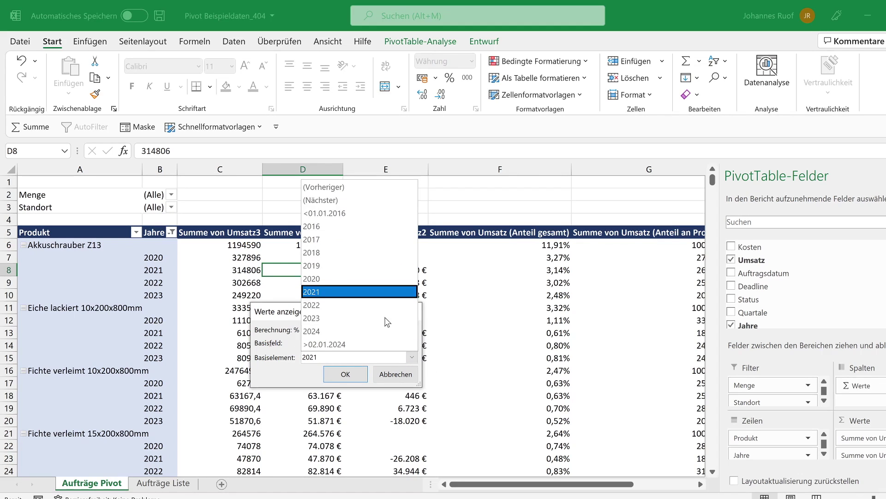
left_click(345, 192)
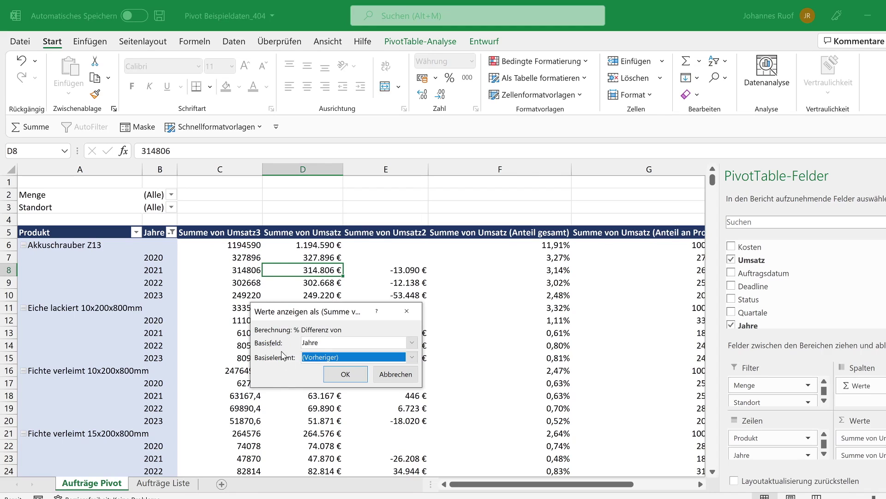
left_click(356, 375)
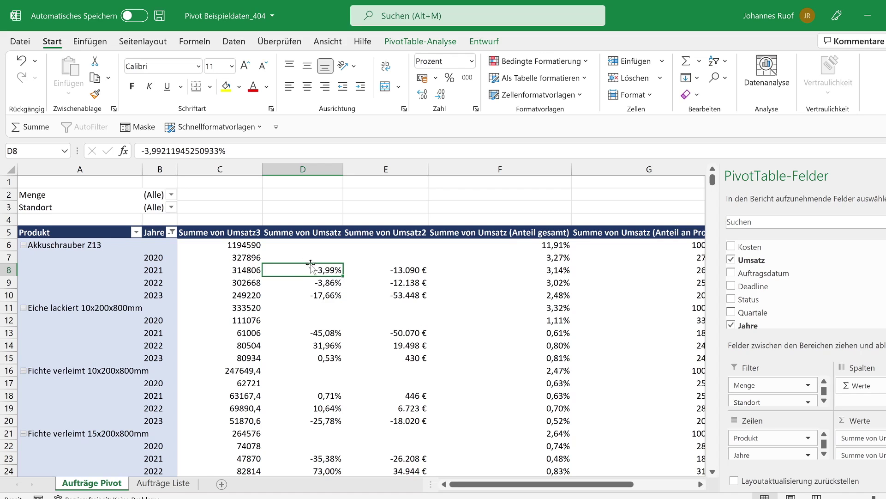
scroll(313, 336, "down", 2)
scroll(314, 336, "down", 3)
scroll(316, 335, "down", 2)
scroll(318, 334, "down", 4)
scroll(321, 328, "up", 4)
scroll(324, 318, "up", 3)
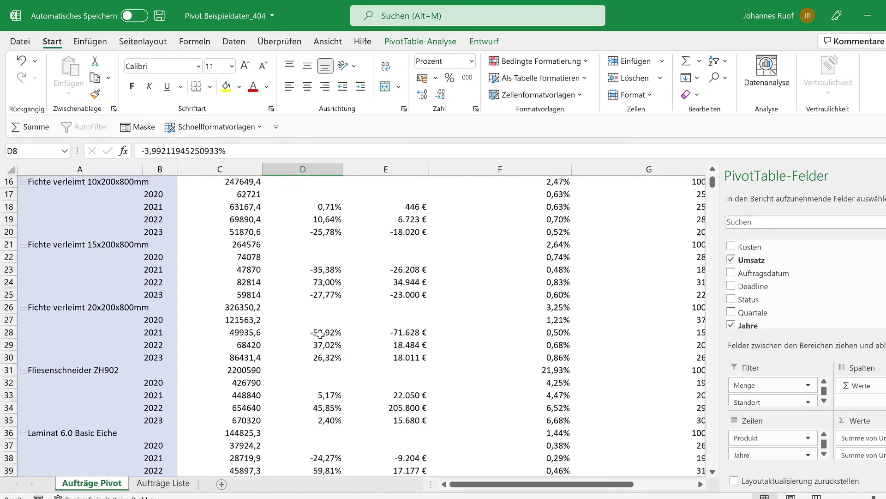
scroll(327, 309, "up", 4)
scroll(331, 302, "up", 2)
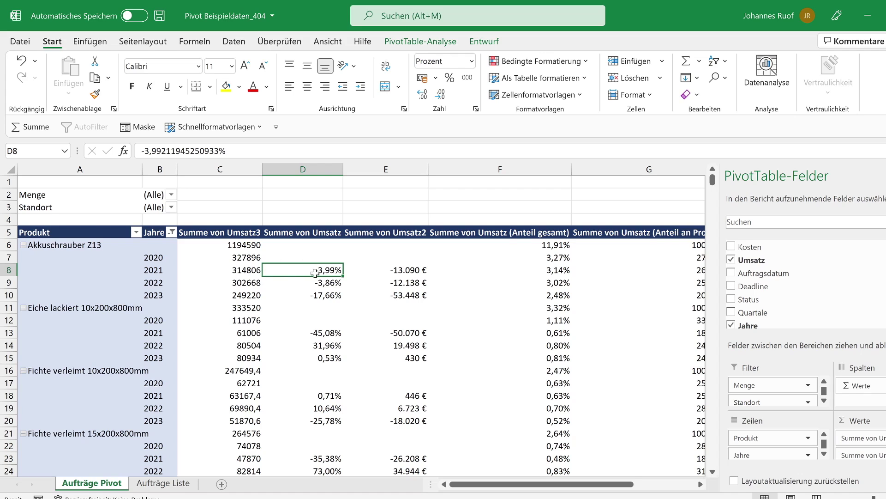
Format the Umsatz3 sums as Währung with 0 decimal places, e.g. 1.194.590 €
left_click(226, 271)
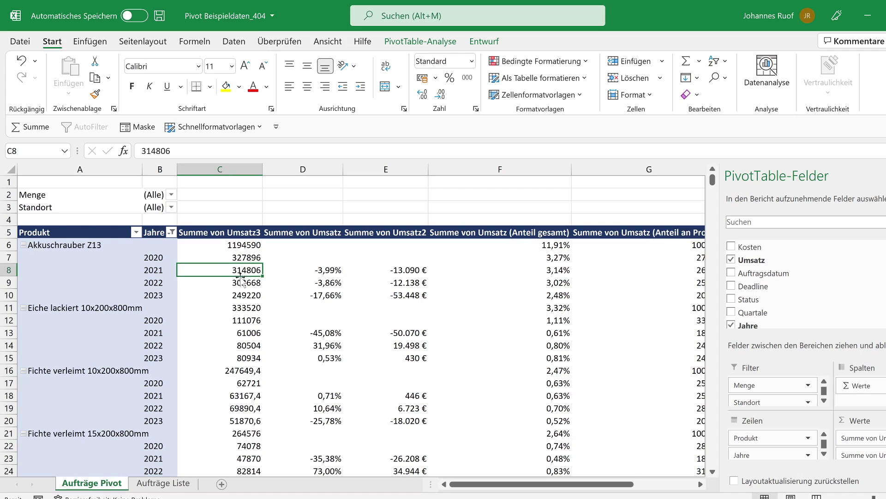
right_click(235, 269)
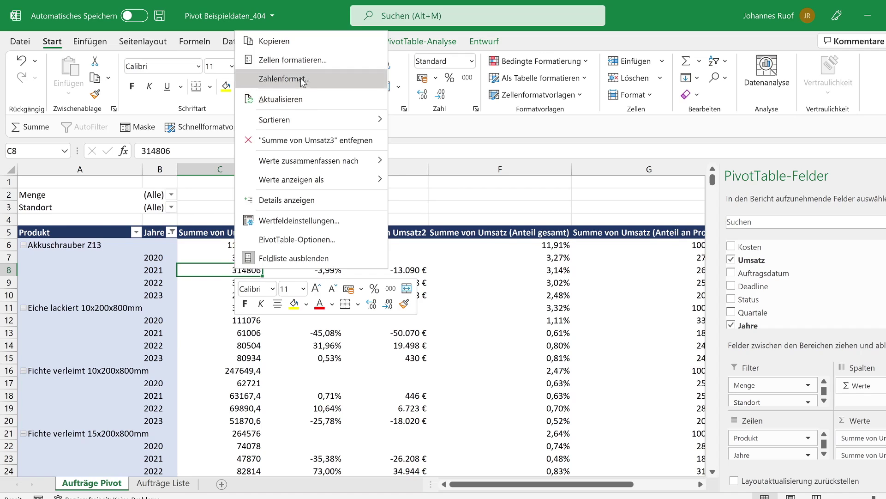
left_click(297, 76)
left_click(150, 80)
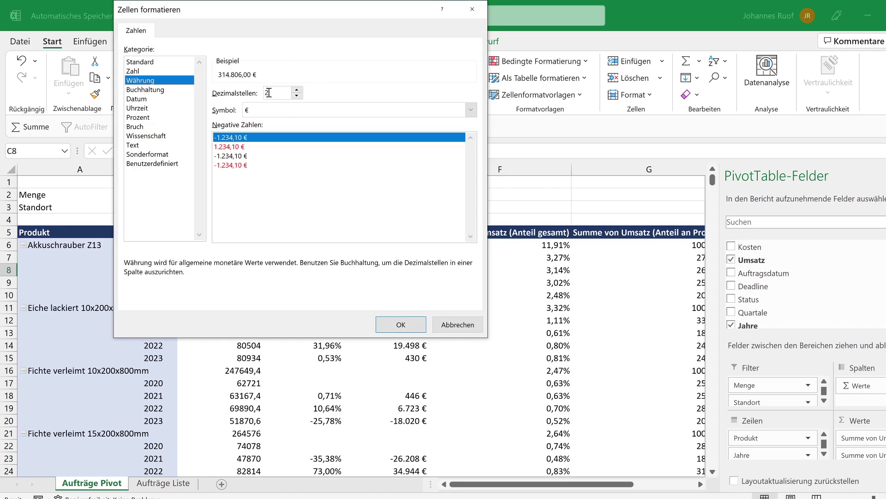
left_click(297, 95)
left_click(297, 96)
left_click(401, 324)
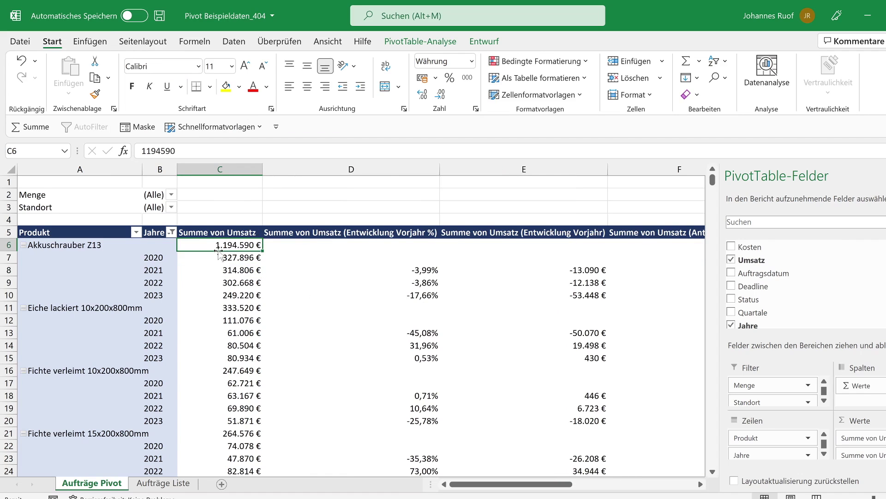
Check the 2022 Umsatz value and the 2021 percentage and euro changes in the pivot
left_click(219, 279)
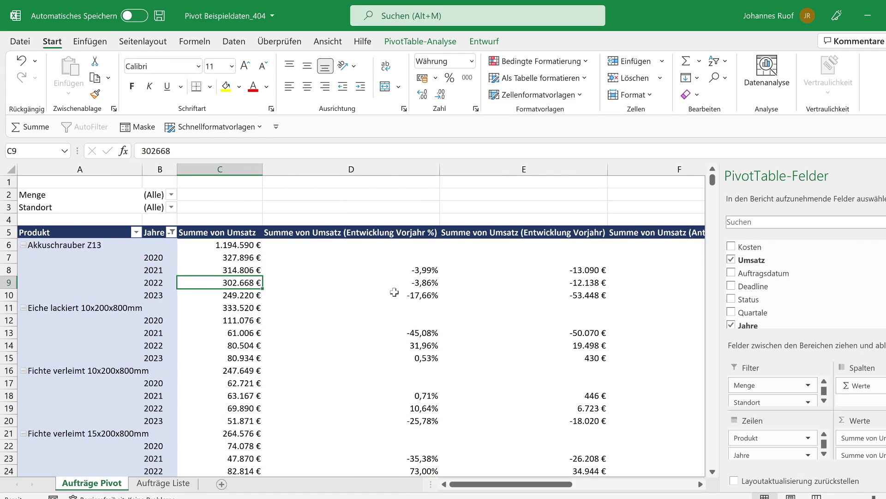
left_click(396, 271)
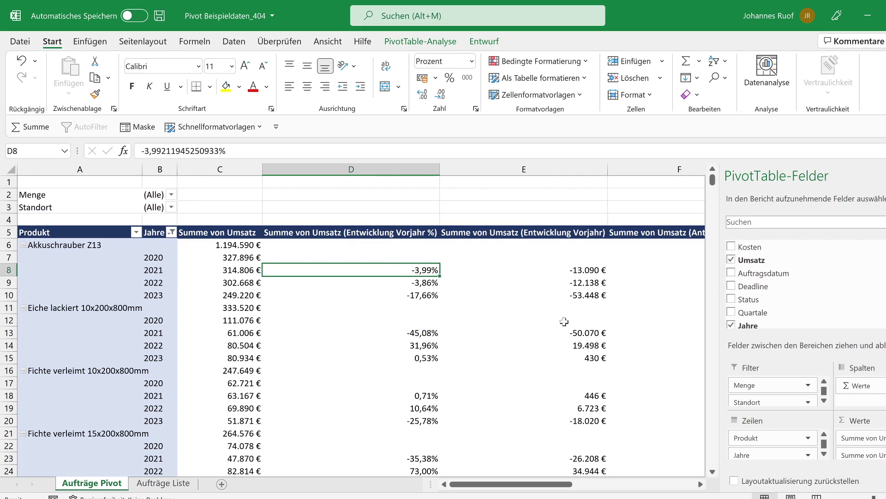
left_click(543, 267)
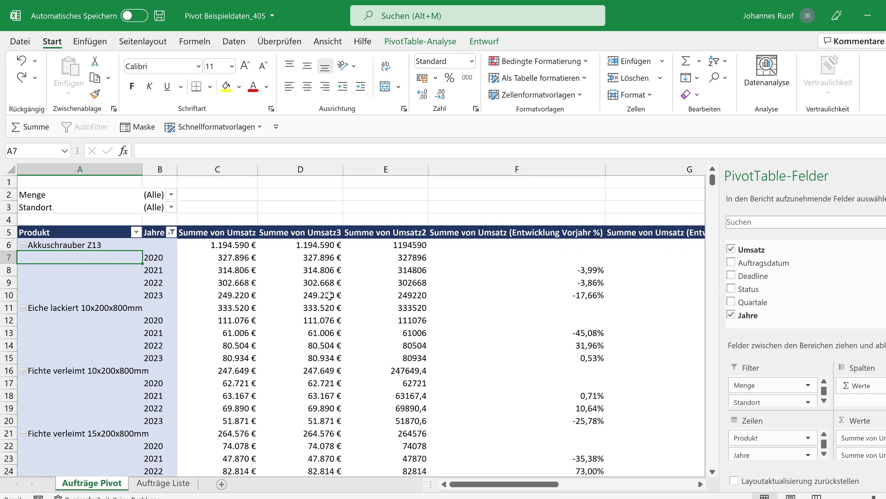
Show Summe von Umsatz3 as Laufende Summe in with Basisfeld Jahre
right_click(312, 259)
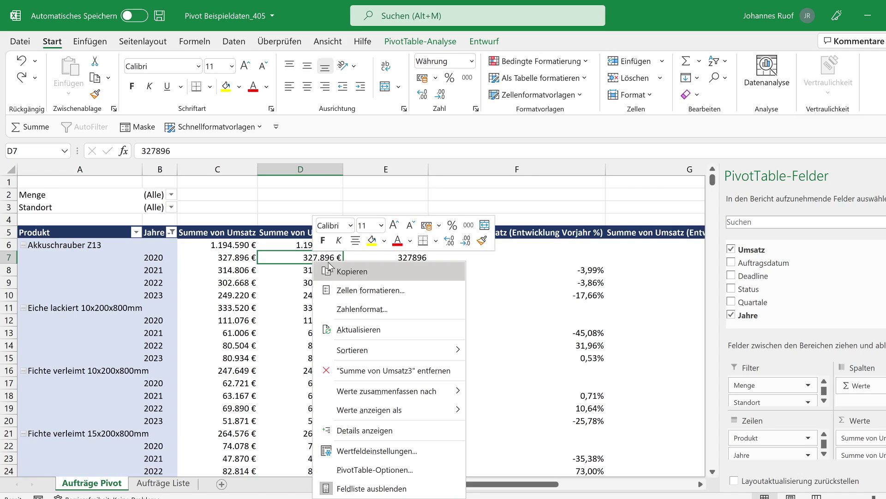
mouse_move(388, 410)
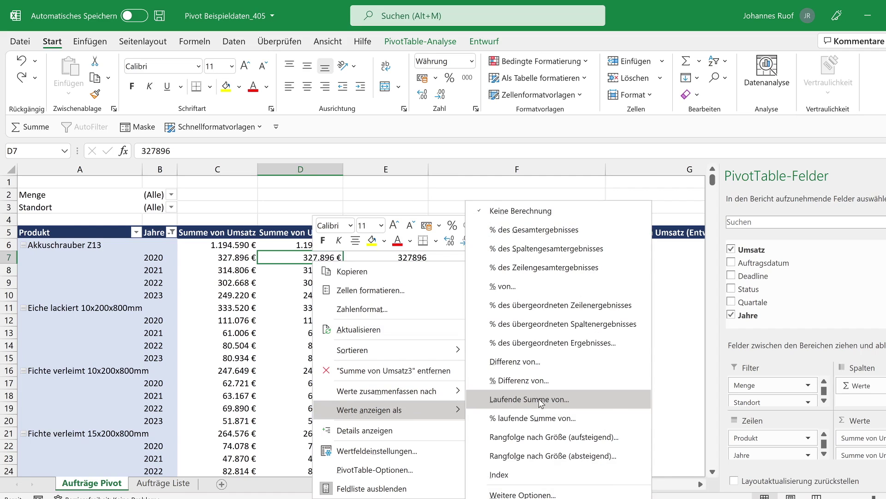
left_click(560, 401)
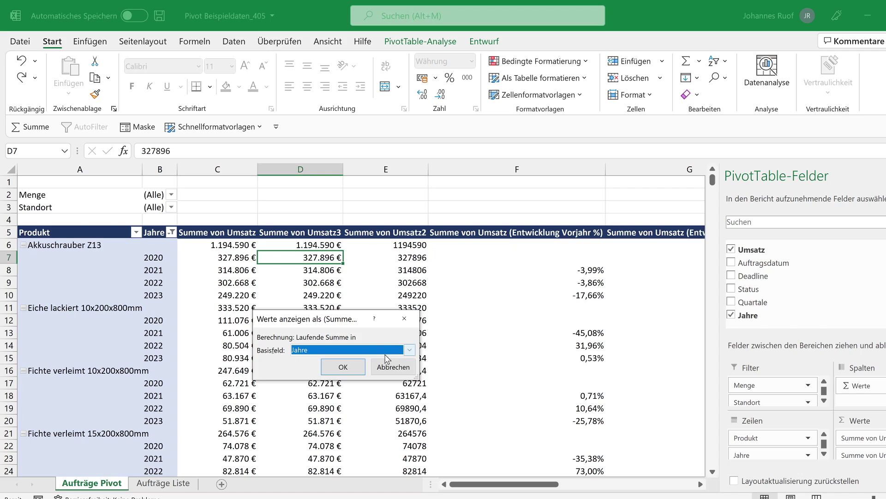
left_click(409, 350)
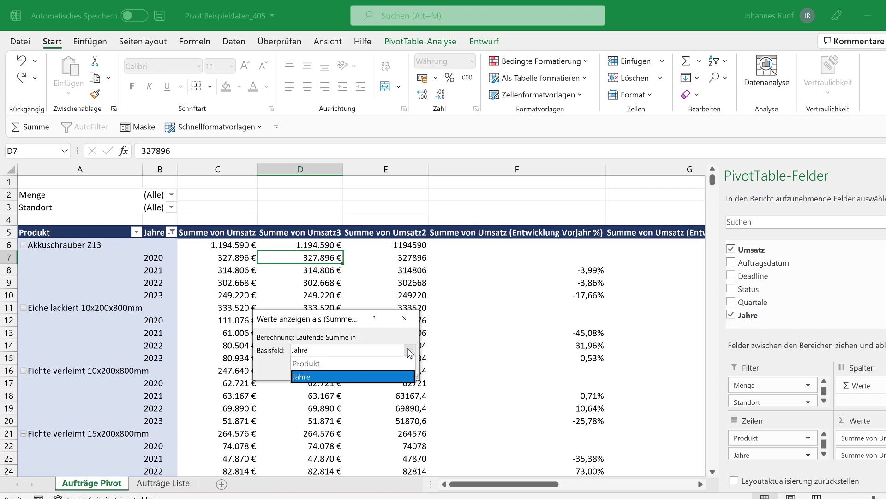
left_click(305, 377)
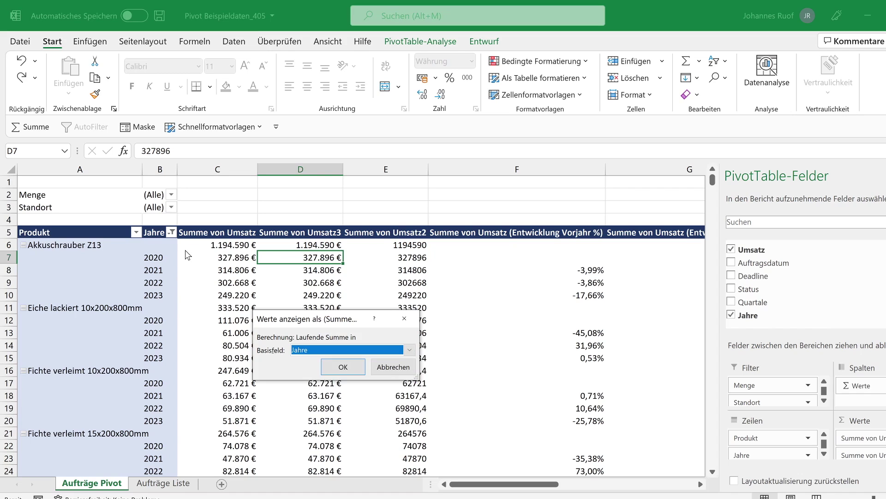
left_click(350, 366)
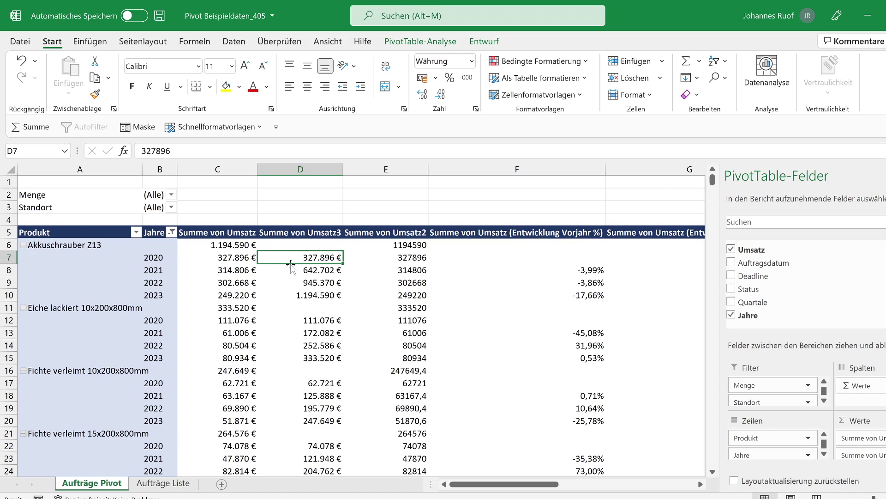
left_click(224, 258)
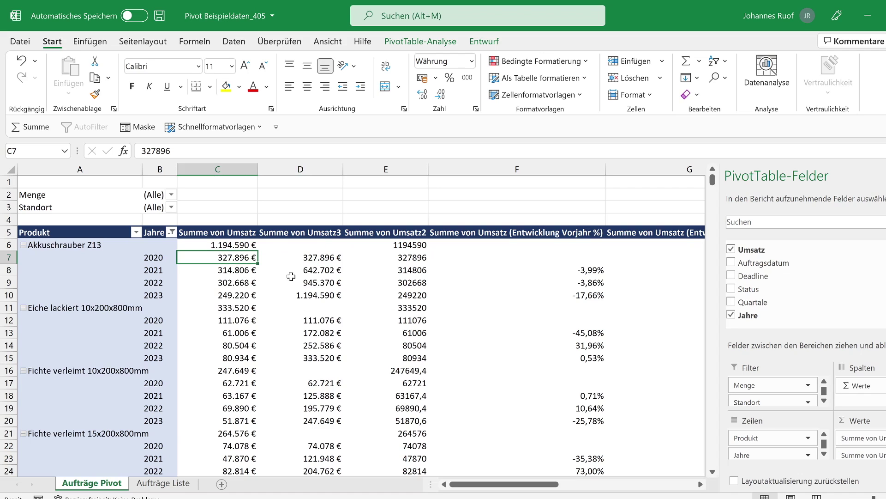
left_click(305, 271)
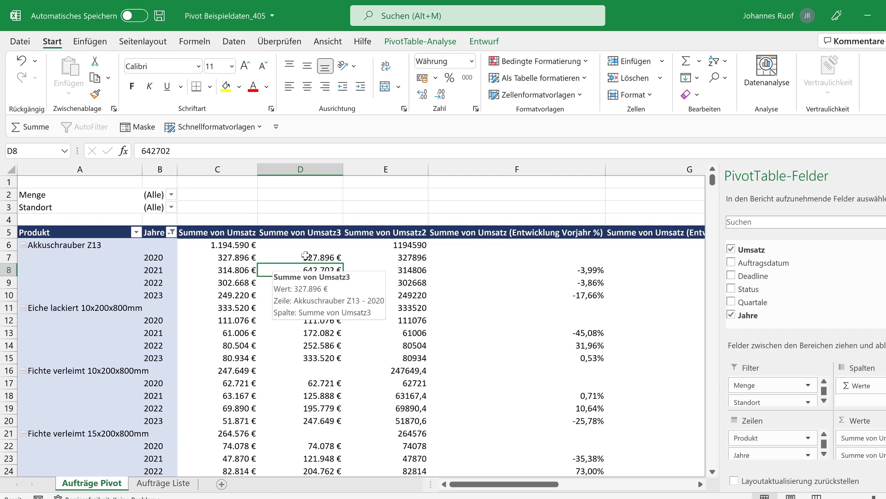
left_click(223, 272)
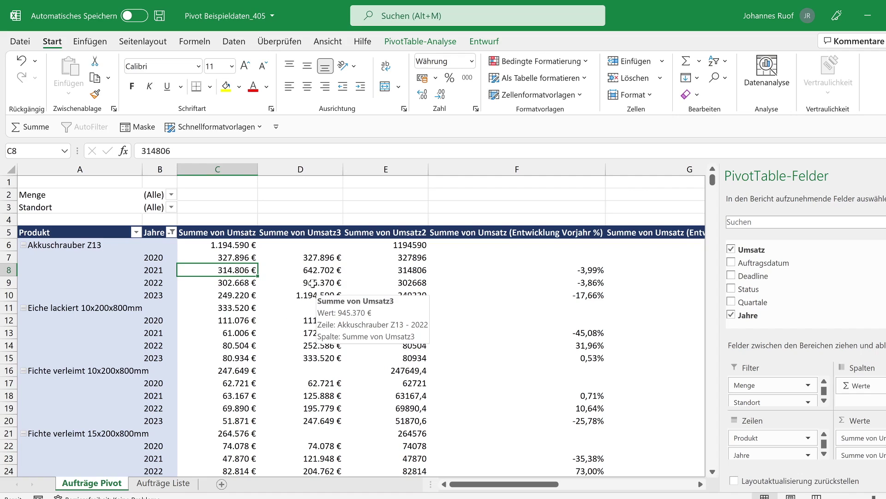
left_click(296, 283)
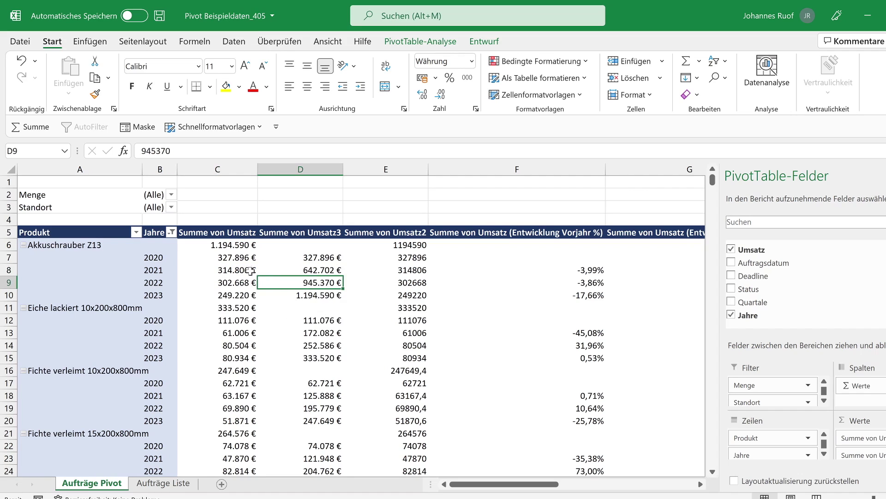
left_click_drag(242, 258, 241, 284)
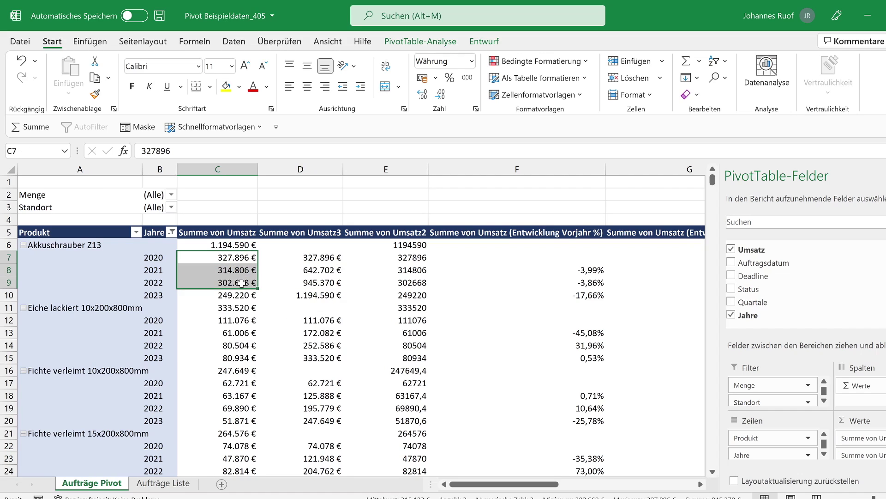
left_click(310, 300)
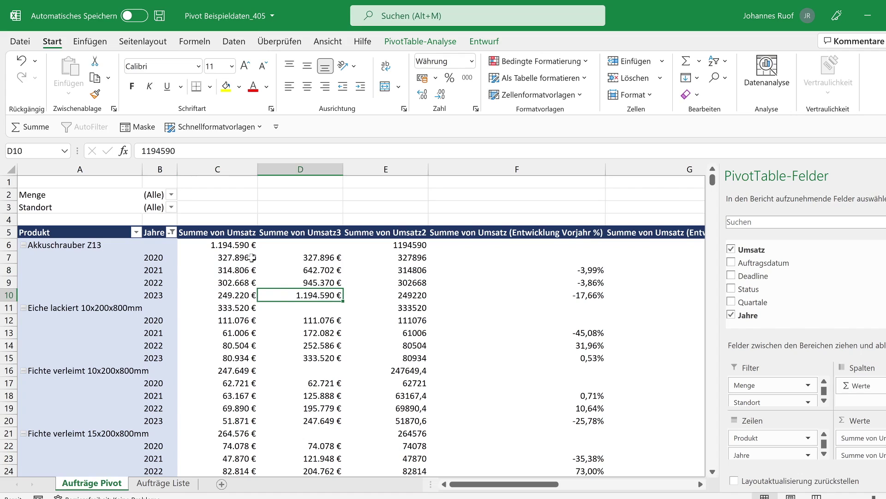
left_click(232, 245)
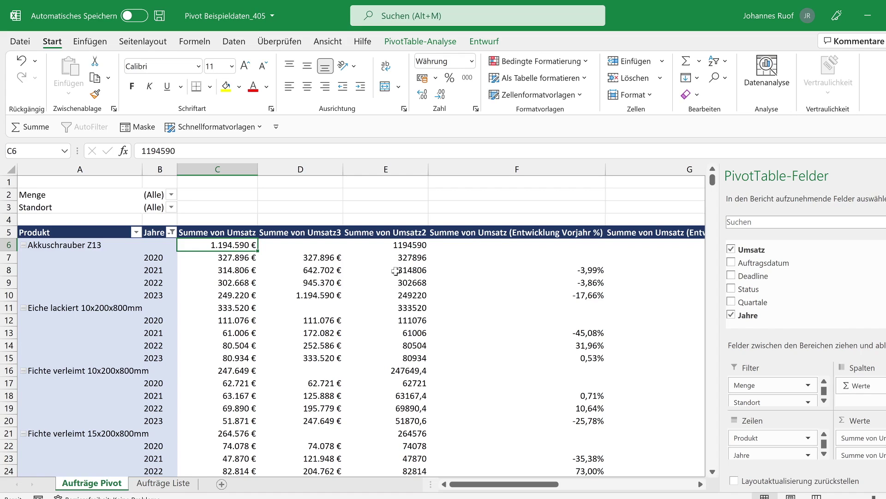
Show Summe von Umsatz2 as % laufende Summe von with Basisfeld Jahre
right_click(396, 269)
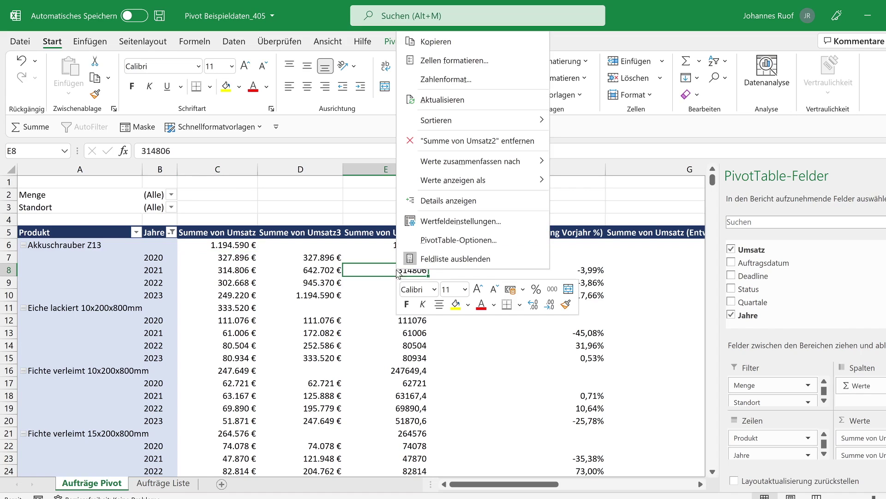
mouse_move(463, 180)
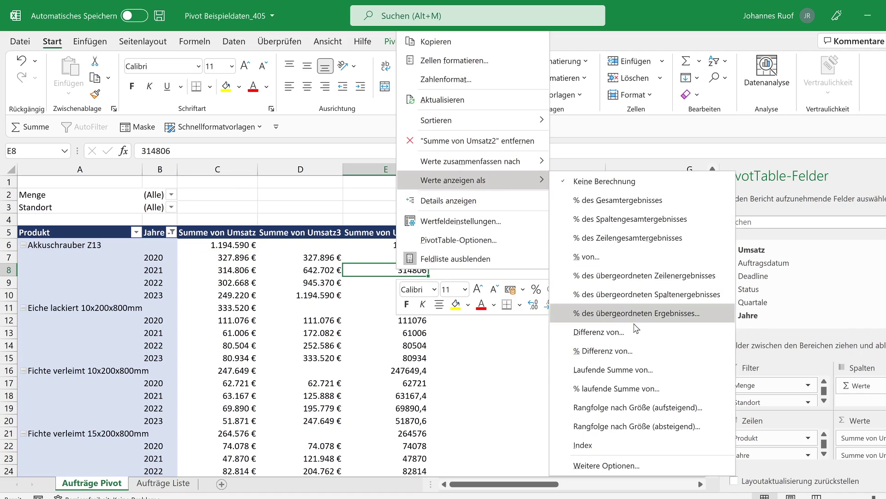
left_click(631, 389)
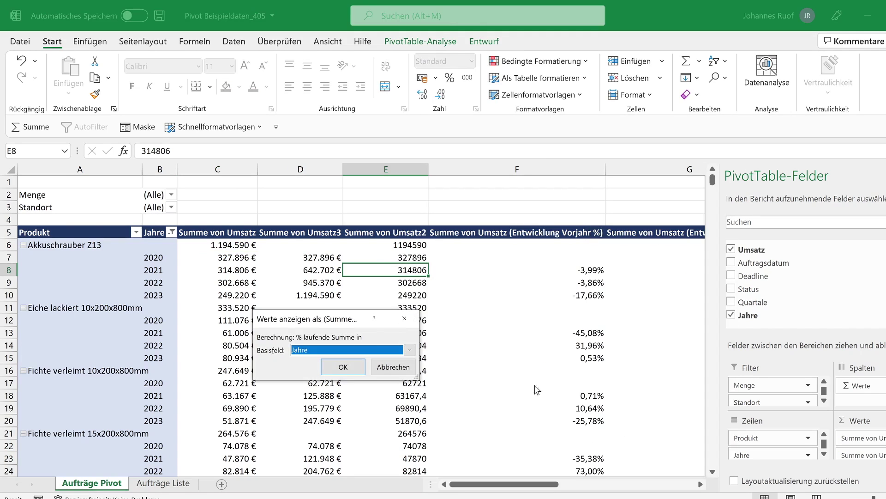
left_click(351, 371)
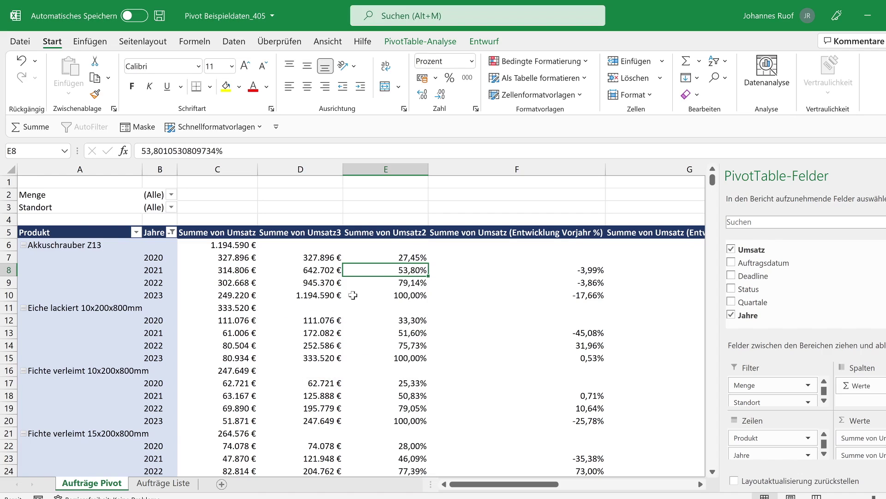
Verify the 2020–2023 cumulative percentages reach 100% and compare with column D's running total
left_click(398, 297)
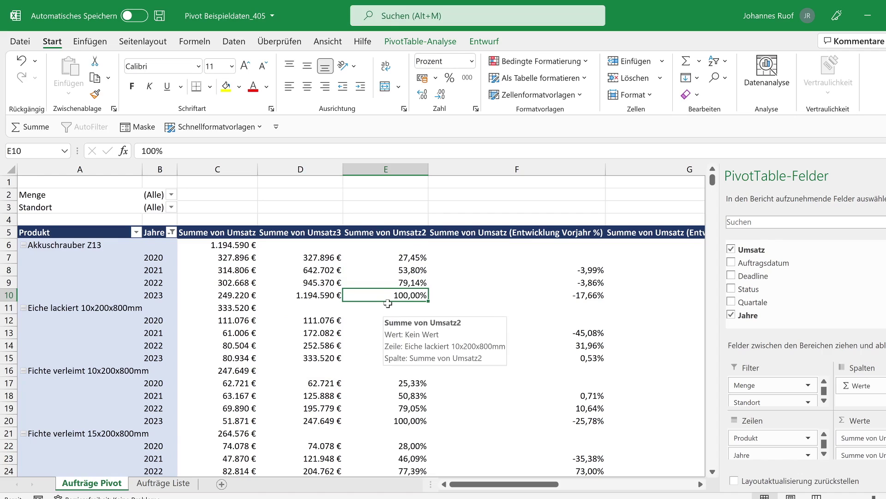
left_click(393, 257)
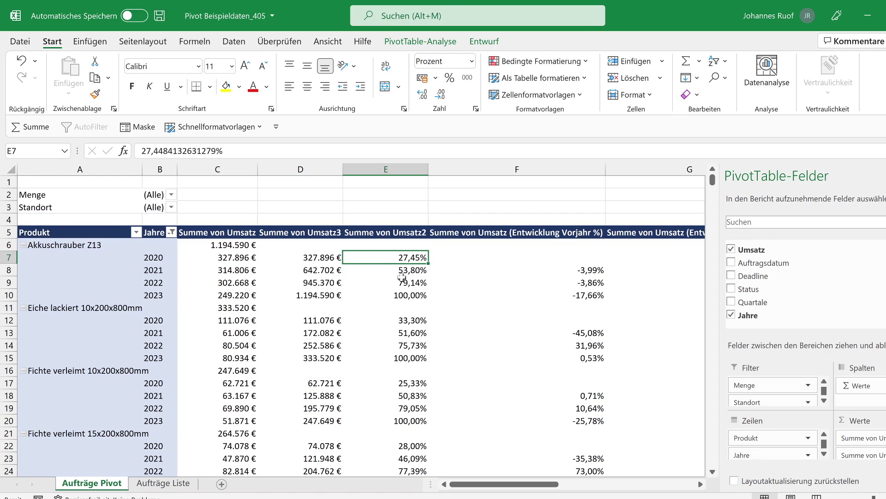
left_click(390, 274)
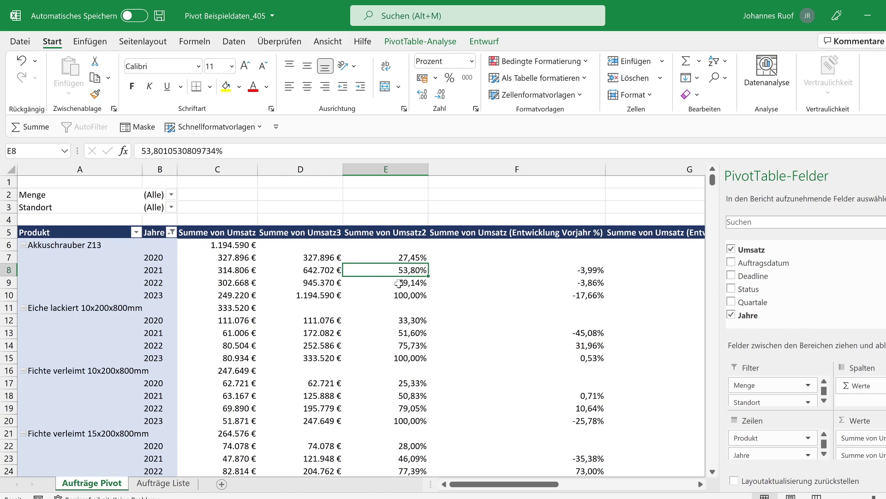
left_click(399, 284)
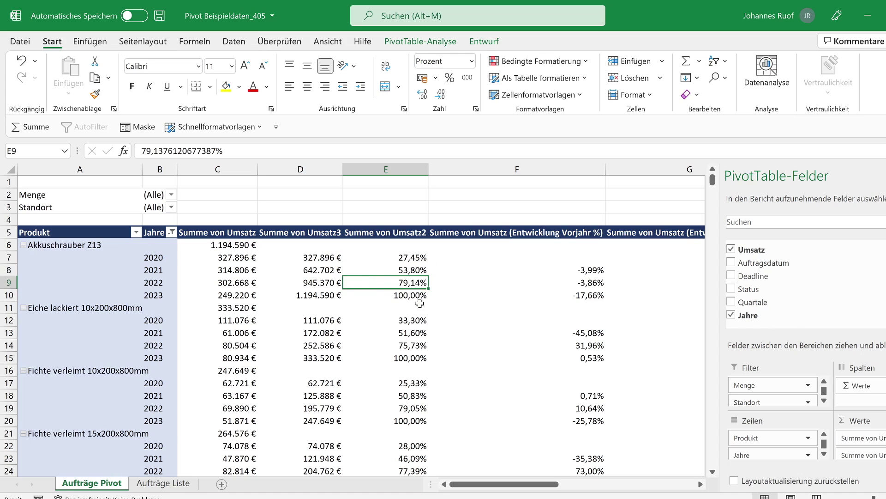
left_click(401, 296)
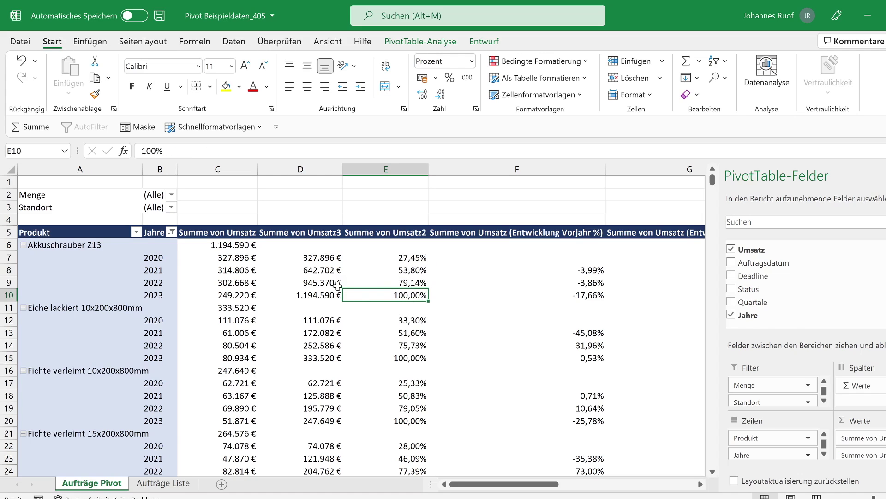
left_click(306, 258)
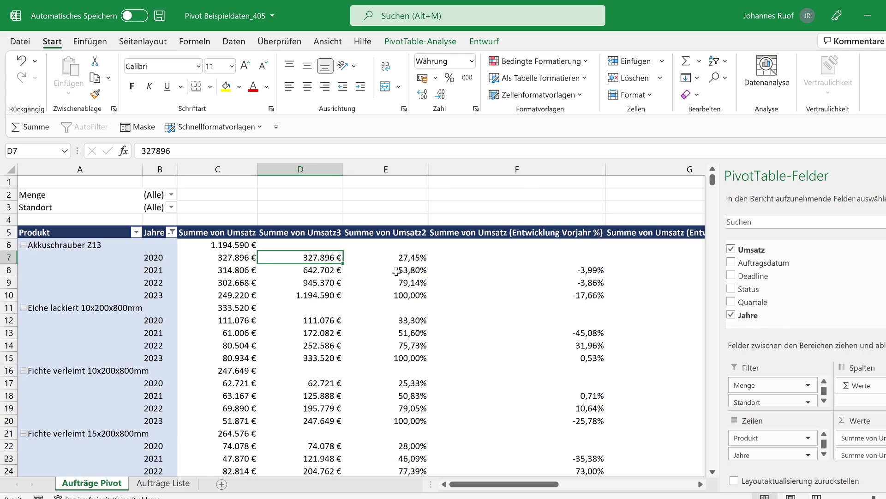
Drag Umsatz into the Werte area again to add a new Summe von Umsatz2 column
left_click(396, 271)
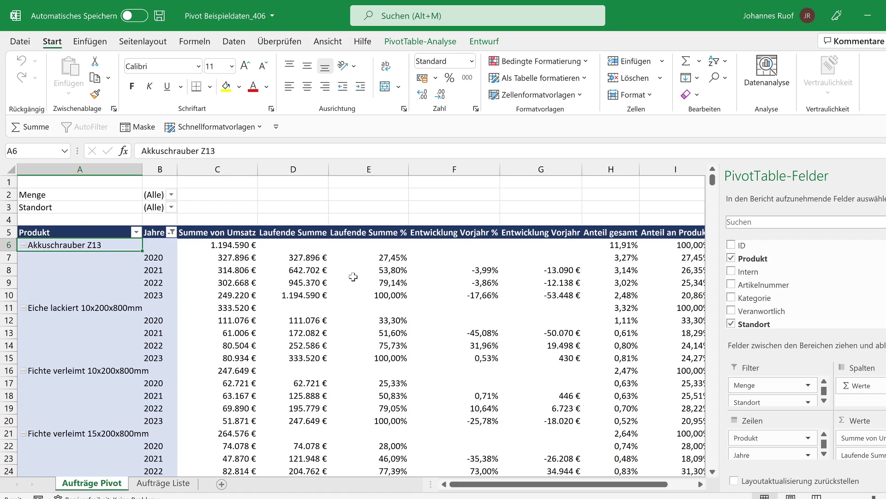
scroll(784, 274, "down", 5)
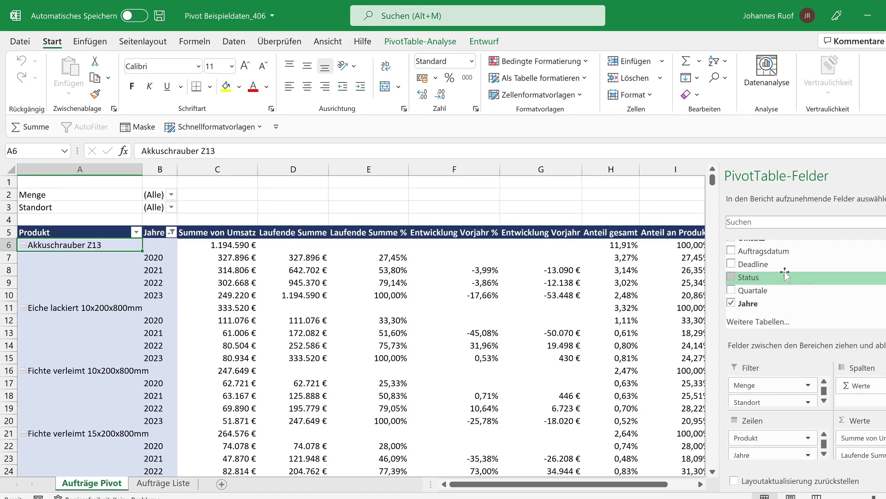
scroll(785, 273, "up", 2)
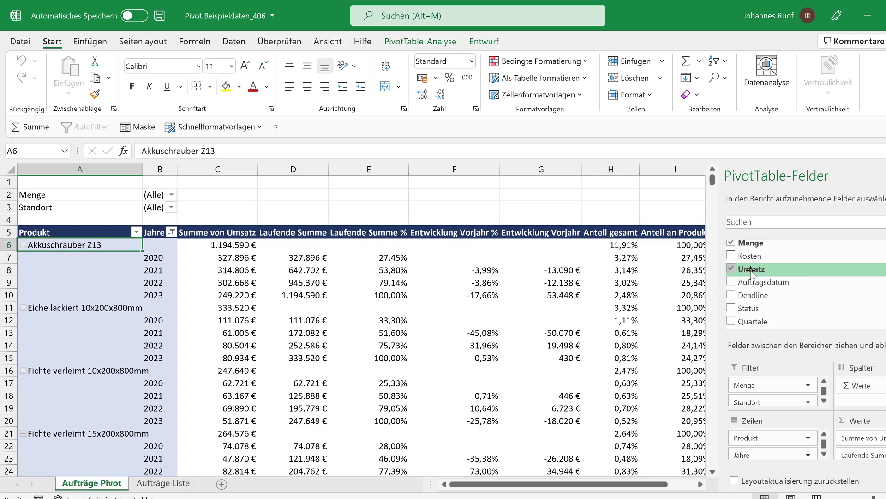
left_click_drag(751, 273, 858, 455)
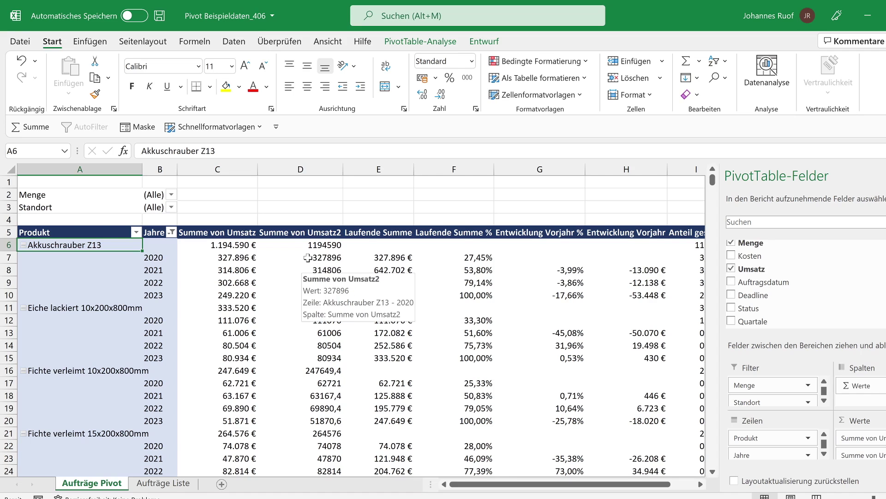
Rank the new Umsatz sum as Rangfolge nach Größe (absteigend) with Basisfeld Jahre, giving 1 to 4
right_click(308, 259)
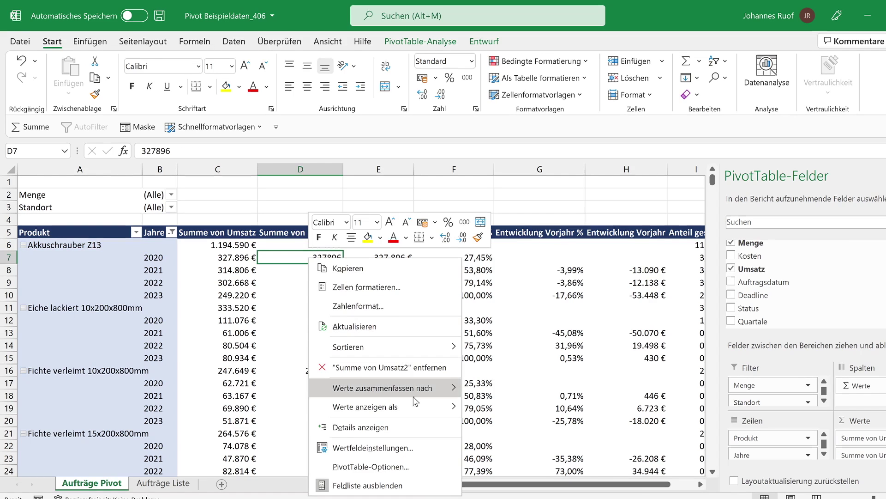
mouse_move(385, 406)
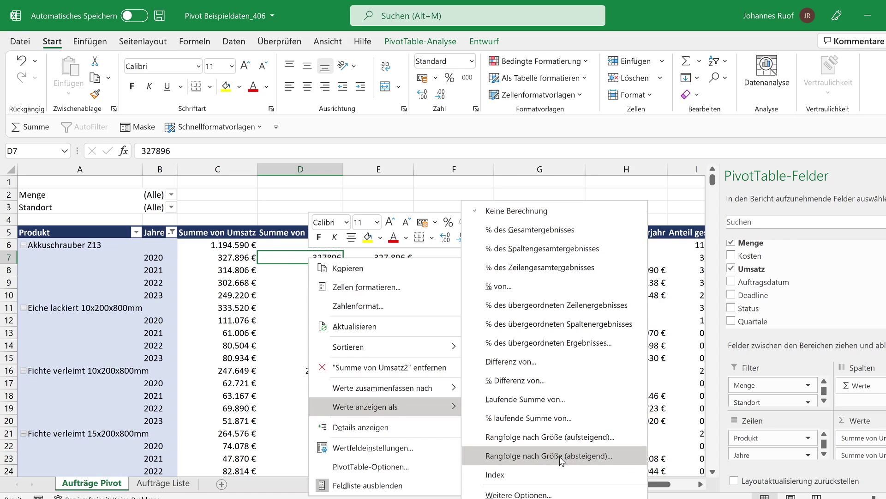
left_click(562, 457)
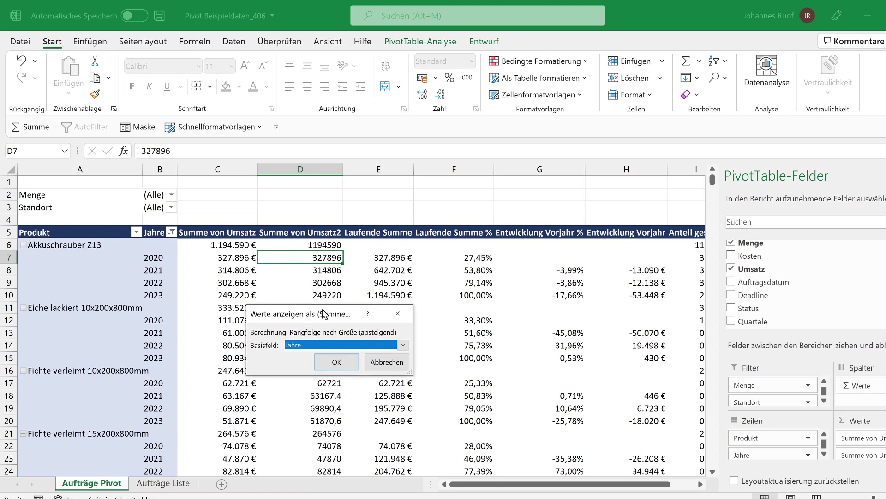
left_click_drag(325, 314, 348, 317)
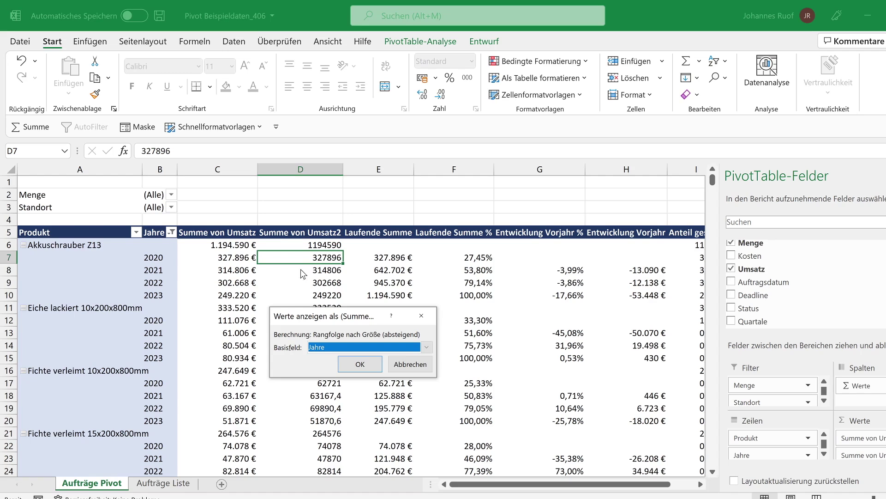
left_click(360, 364)
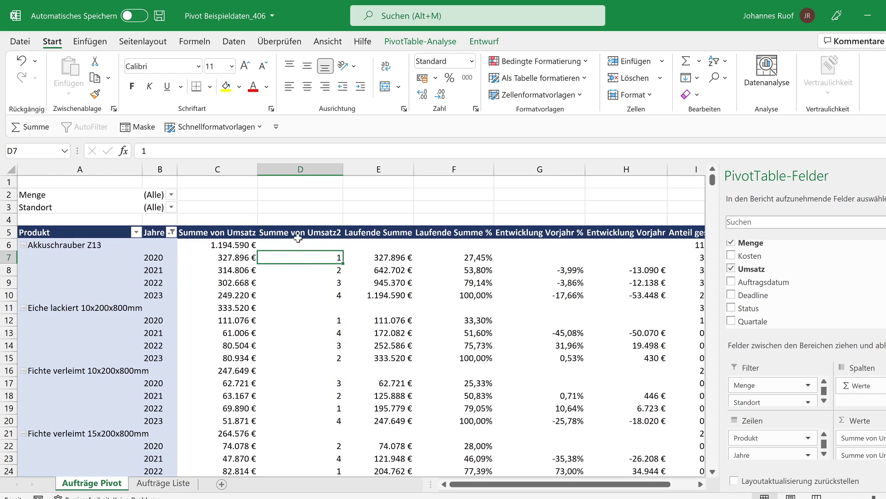
left_click(165, 258)
left_click(207, 259)
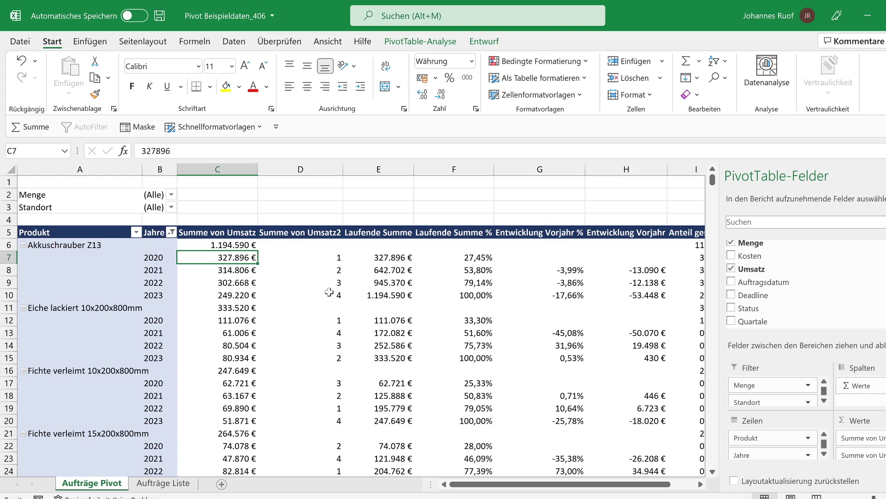
left_click(319, 258)
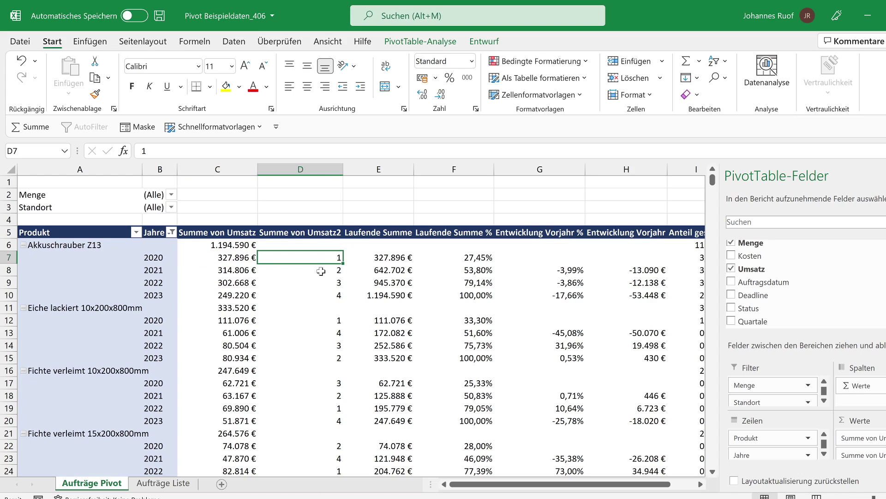
left_click(321, 282)
left_click(323, 296)
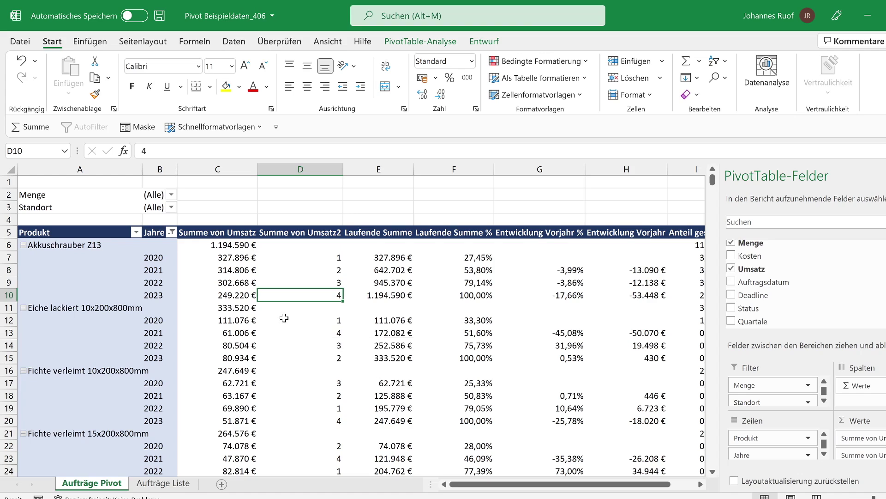
left_click(285, 324)
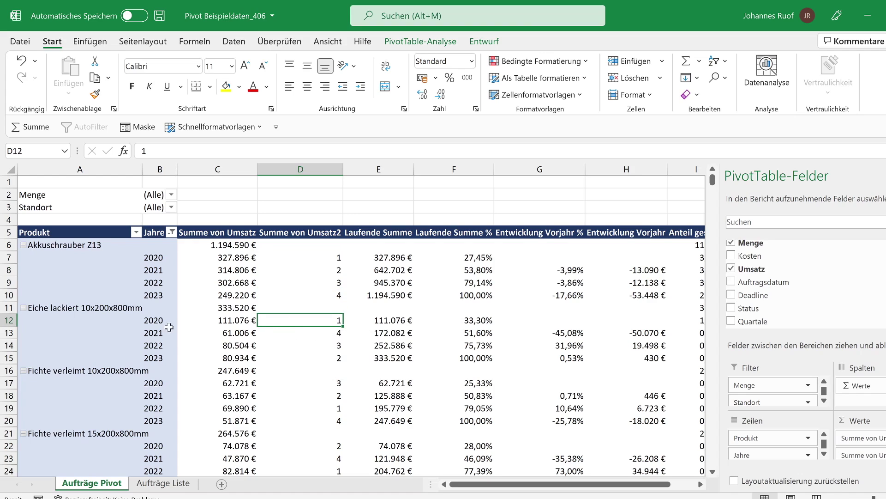
left_click(298, 361)
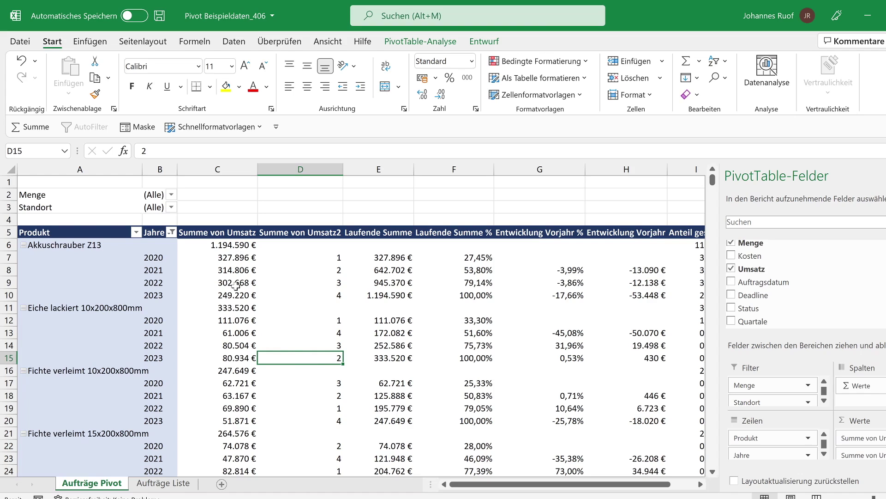
left_click_drag(233, 257, 209, 286)
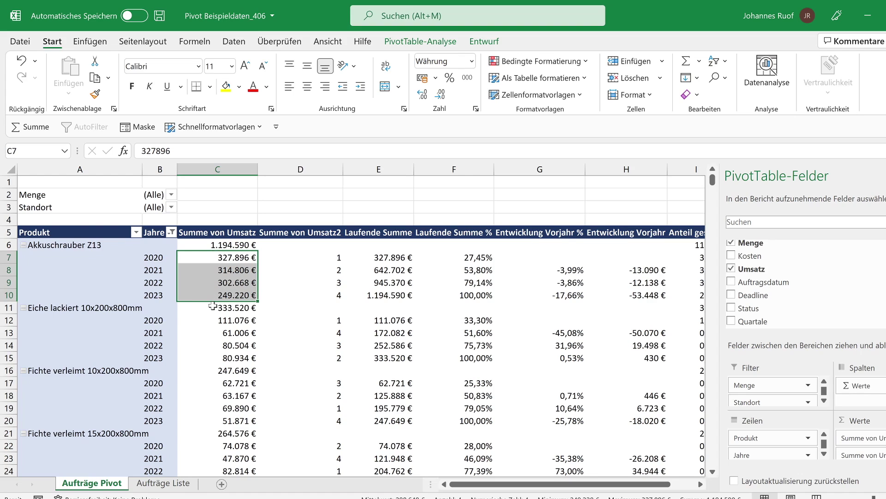
left_click_drag(293, 254, 300, 294)
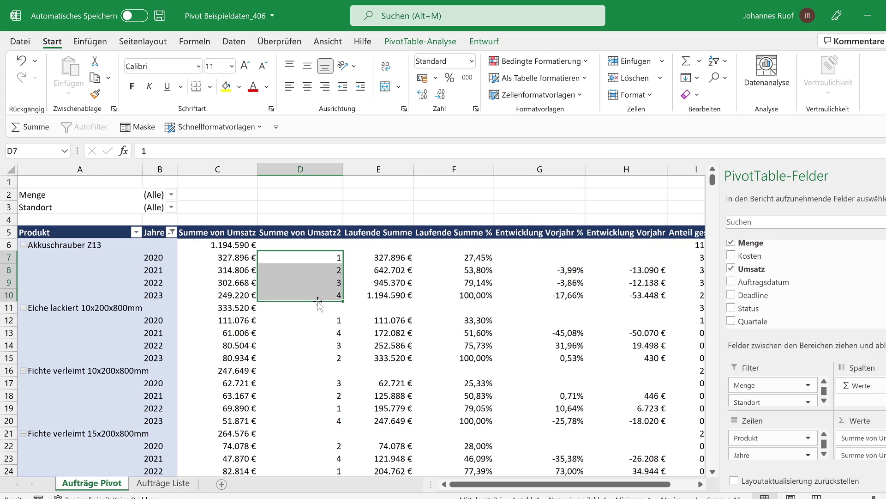
Change the descending rank's Basisfeld from Jahre to Produkt
right_click(321, 271)
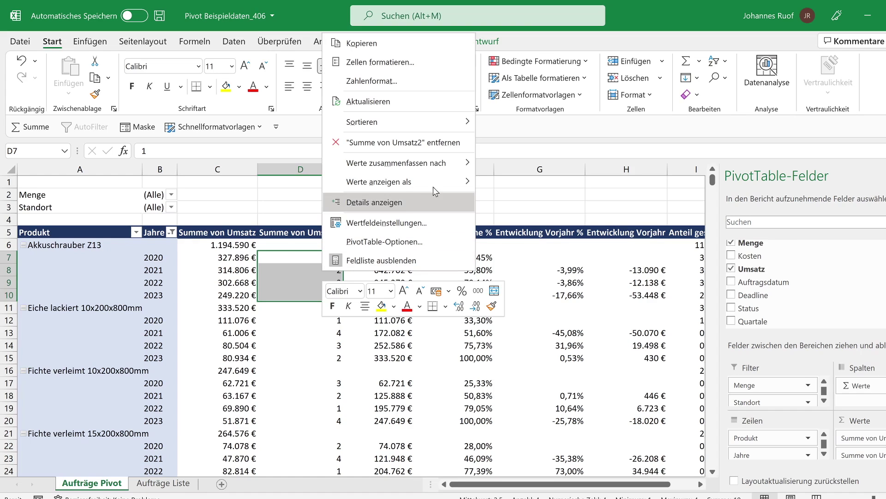
mouse_move(397, 181)
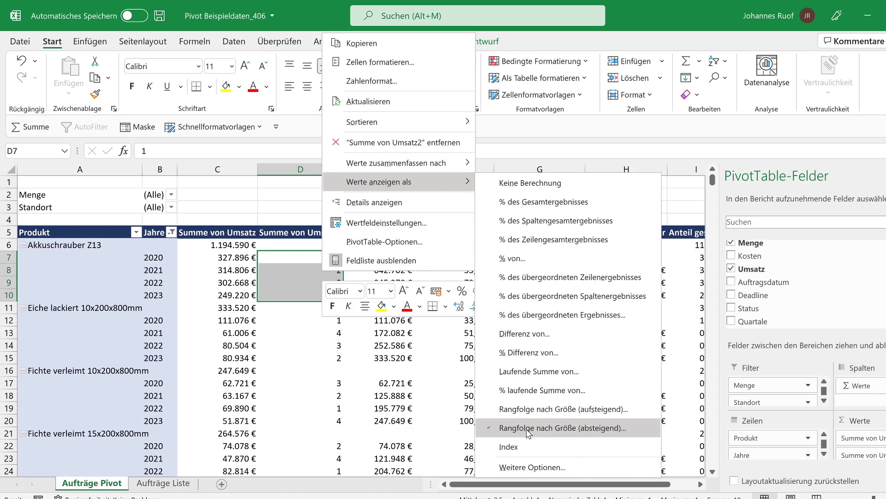
left_click(530, 428)
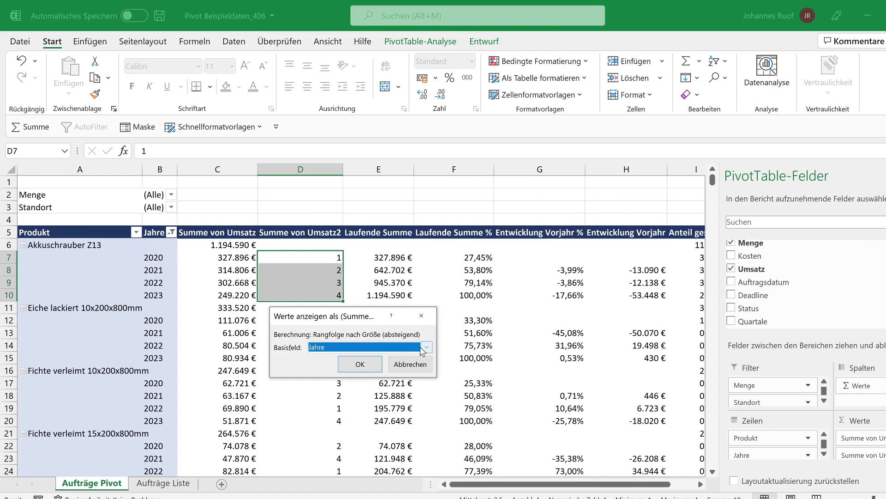
left_click(426, 347)
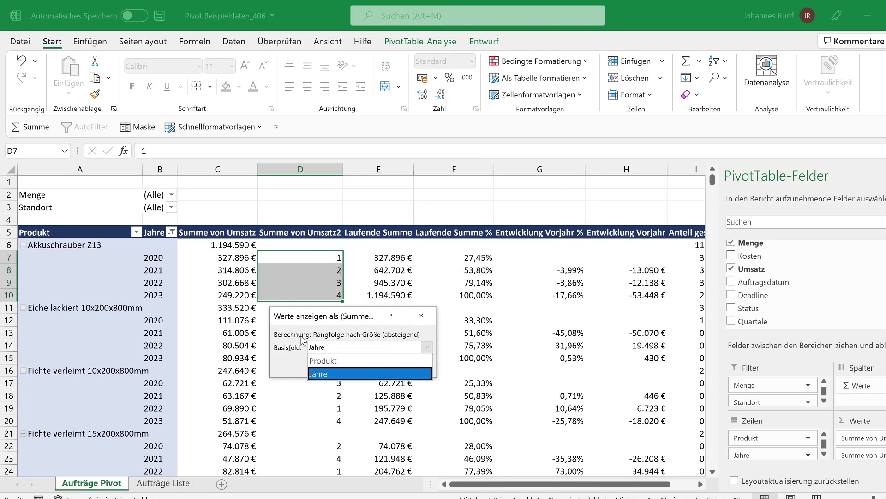
left_click(318, 361)
left_click(362, 364)
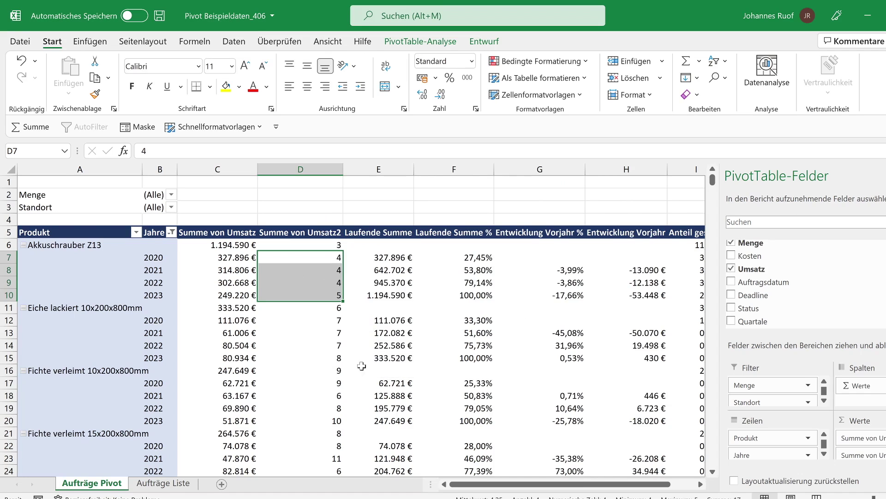
Check the product ranks for Akkuschrauber Z13 and Fliesenschneider ZH902
left_click(305, 245)
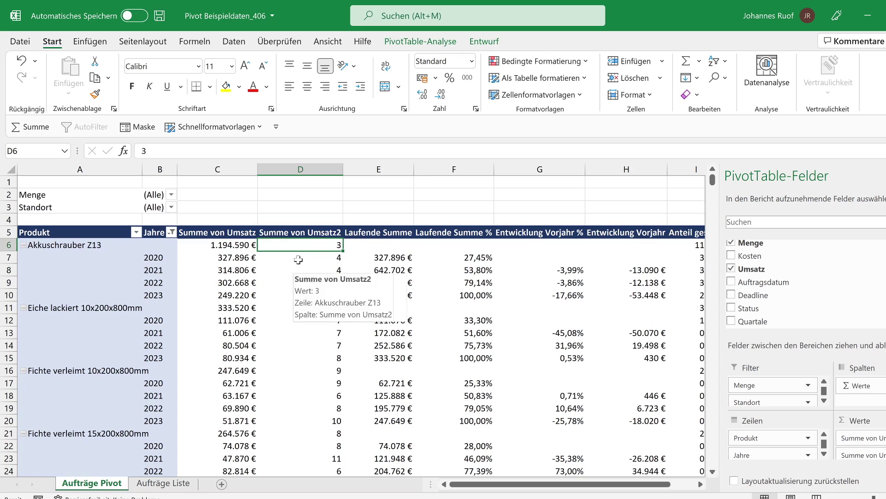
scroll(300, 256, "down", 2)
scroll(301, 256, "down", 2)
scroll(301, 256, "down", 2)
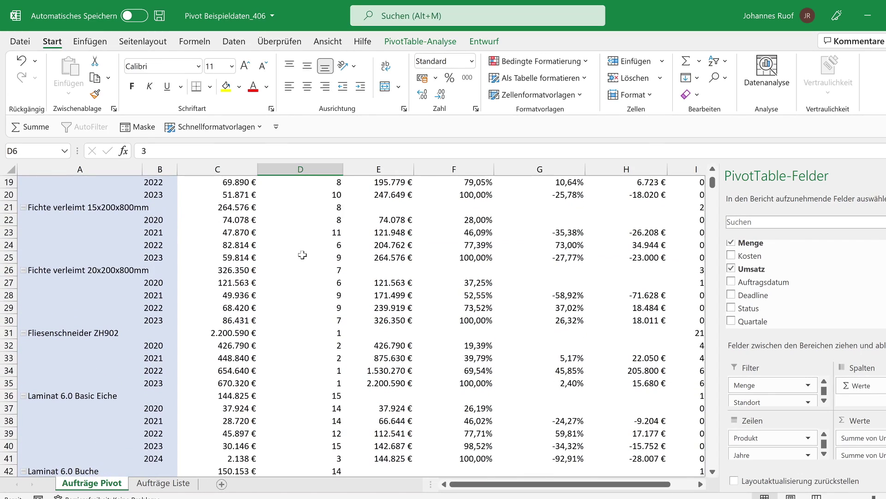
left_click(313, 331)
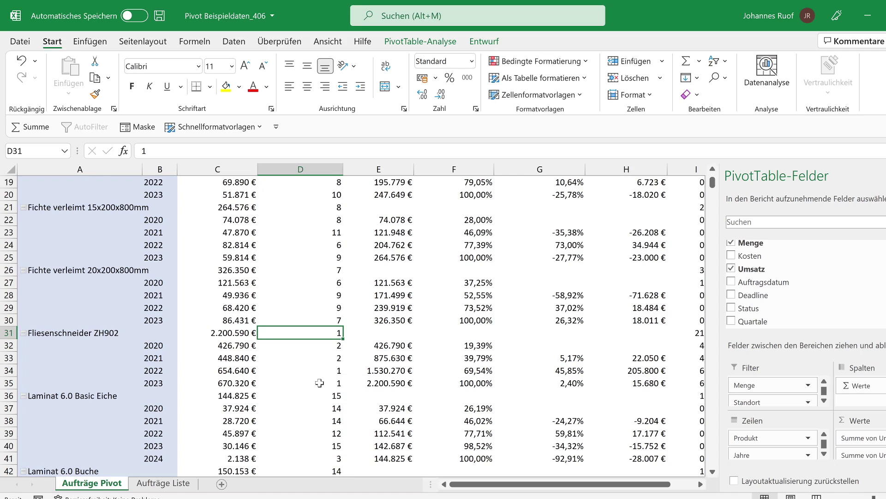
scroll(323, 368, "up", 6)
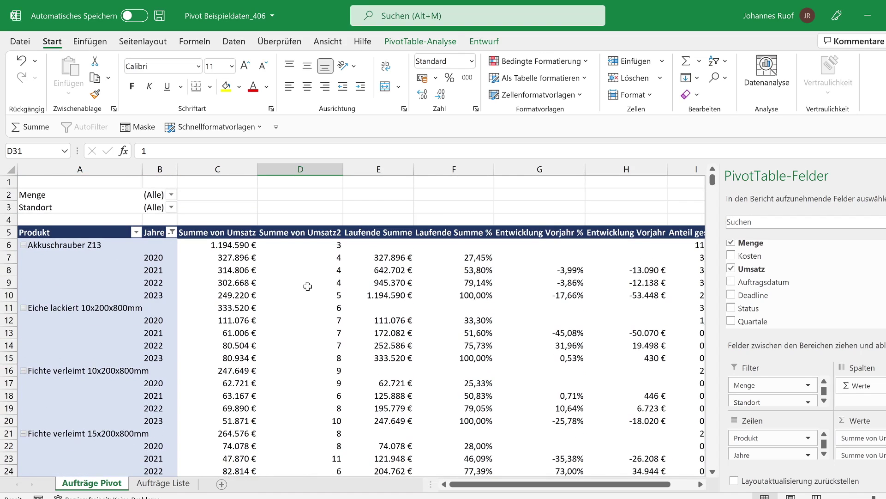
Set the descending rank's Basisfeld back to Jahre
right_click(303, 271)
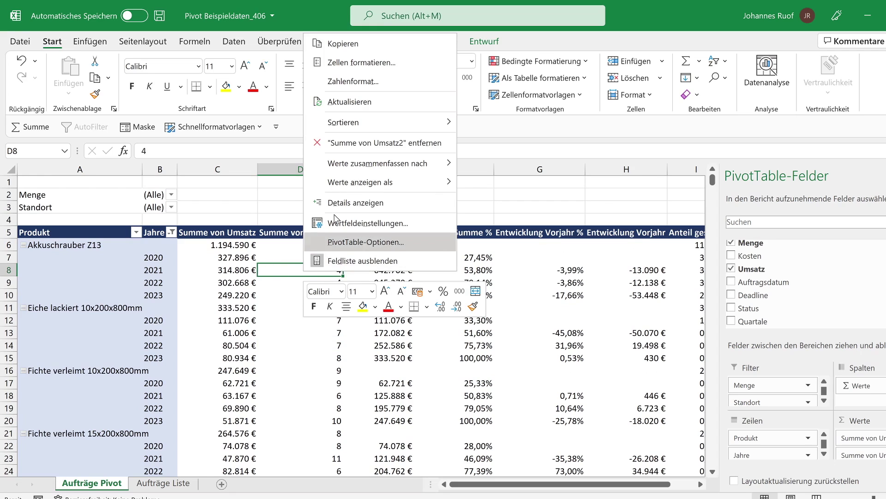
mouse_move(380, 181)
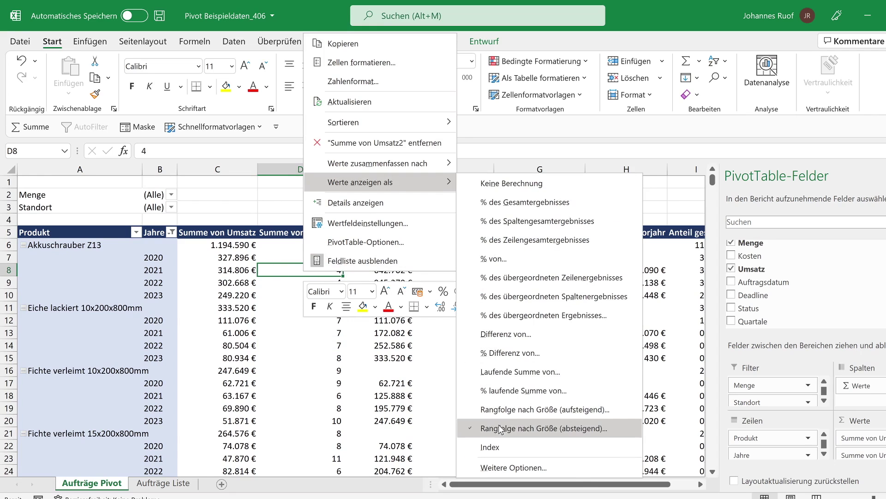
left_click(531, 428)
left_click(386, 347)
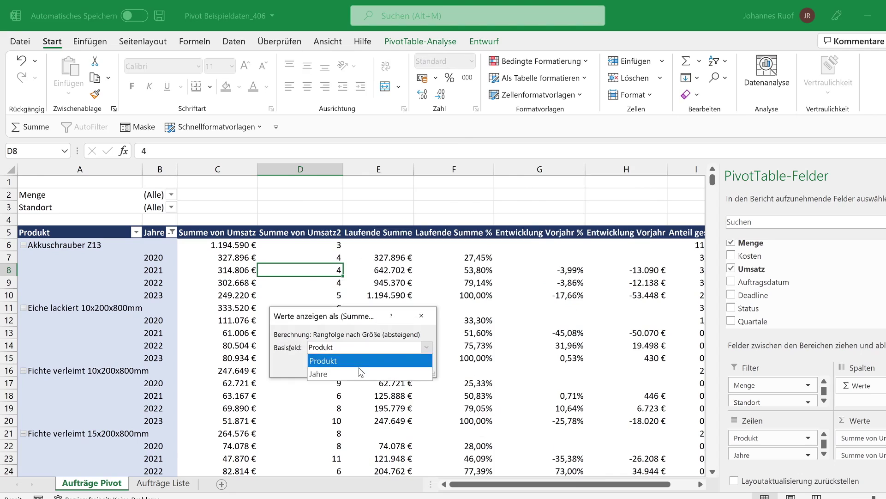
left_click(318, 372)
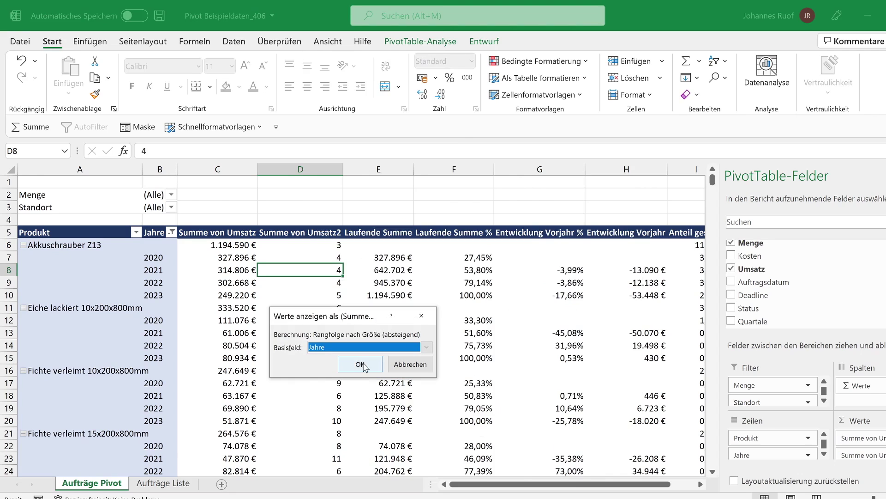
left_click(362, 364)
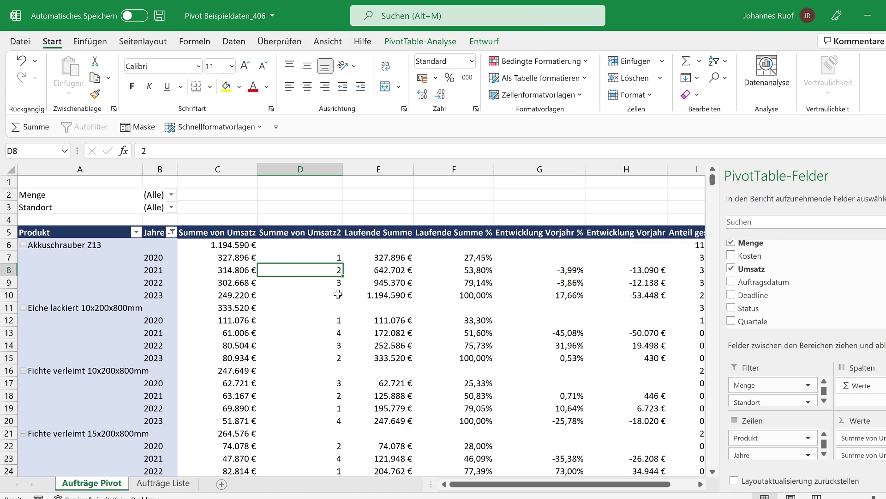
Rename the Summe von Umsatz2 header to Rang and autofit column D
left_click(293, 232)
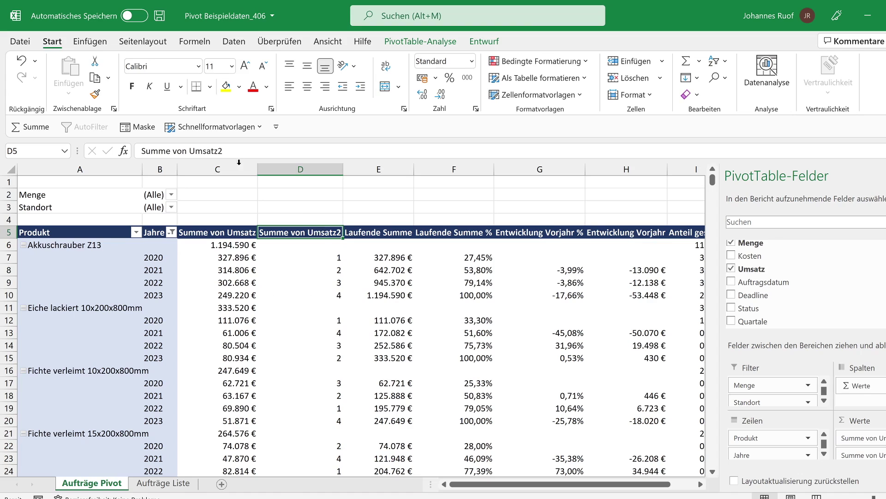
left_click_drag(241, 147, 153, 145)
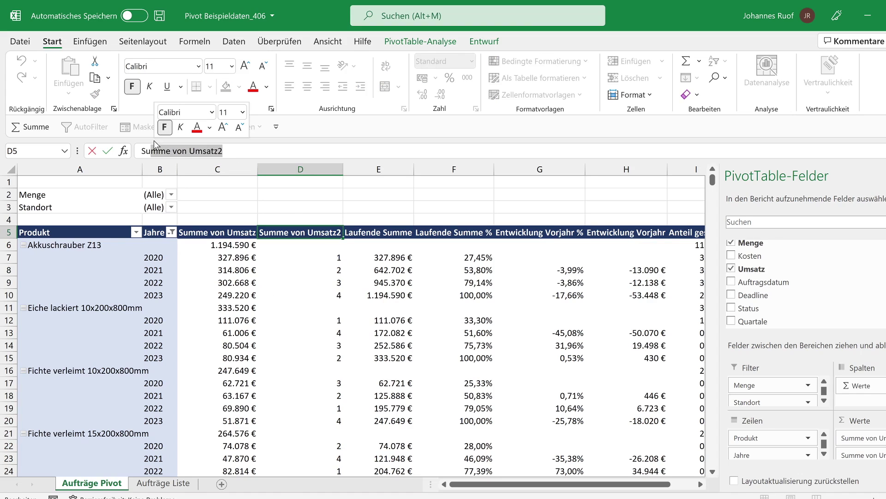
key("BackSpace")
type("ng")
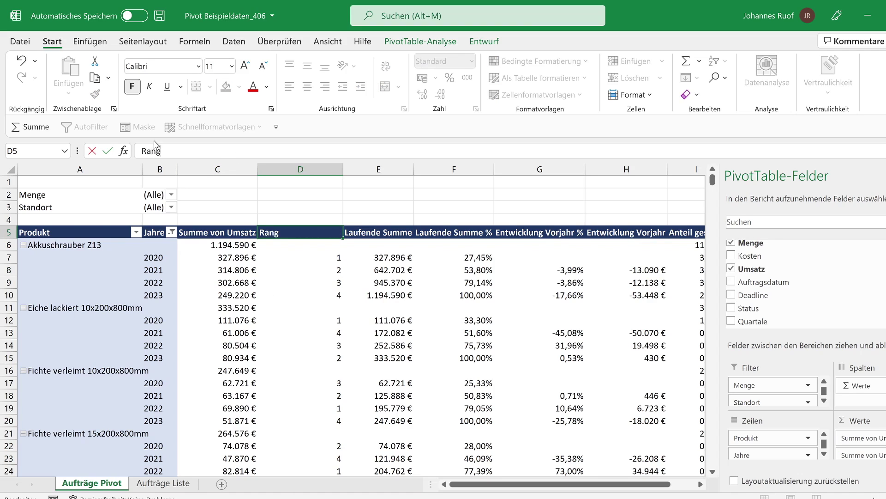
key("Return")
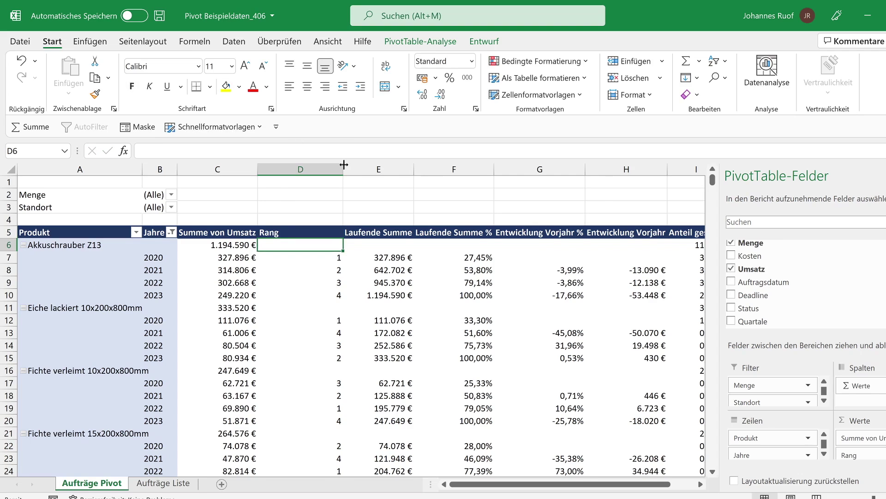
double_click(343, 165)
left_click(273, 273)
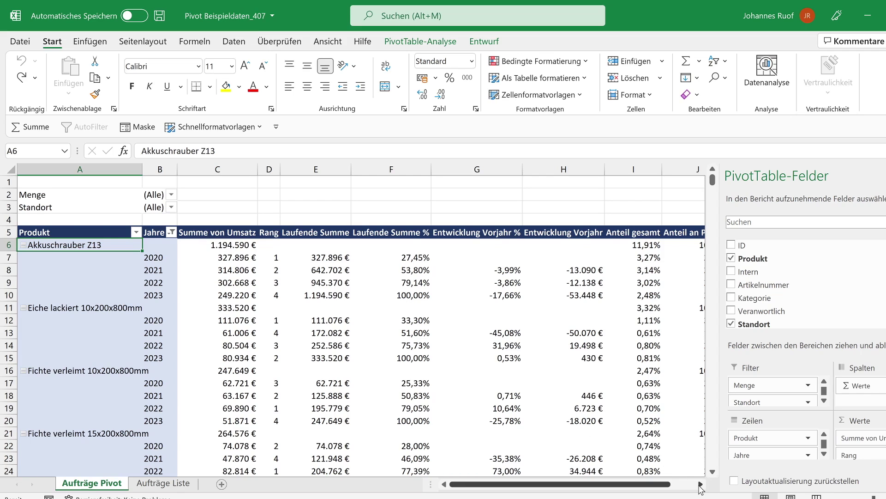
left_click(701, 483)
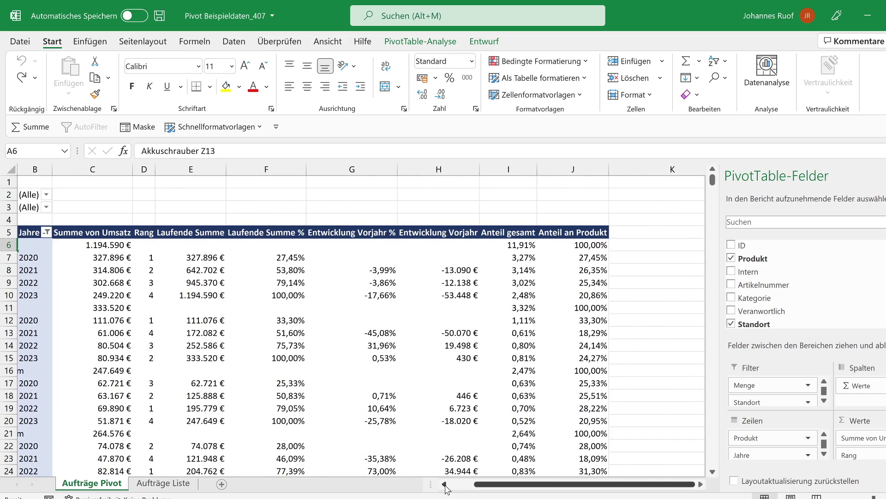
left_click(445, 484)
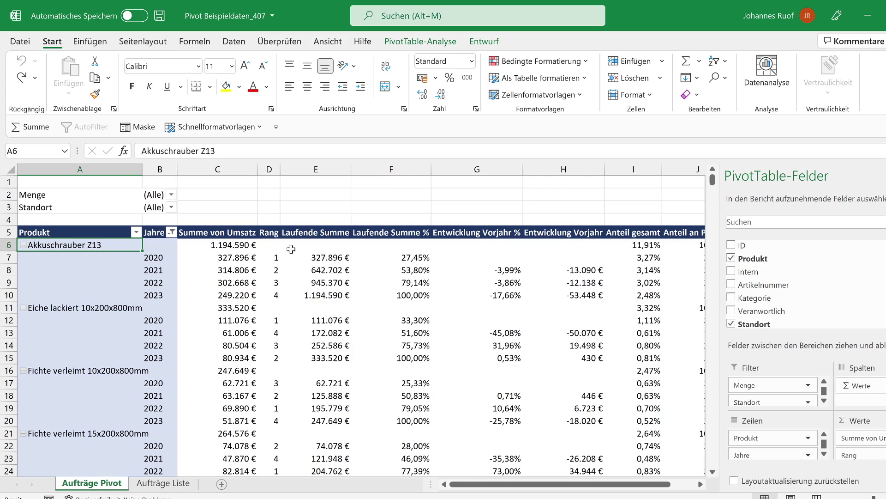
scroll(587, 484, "right", 2)
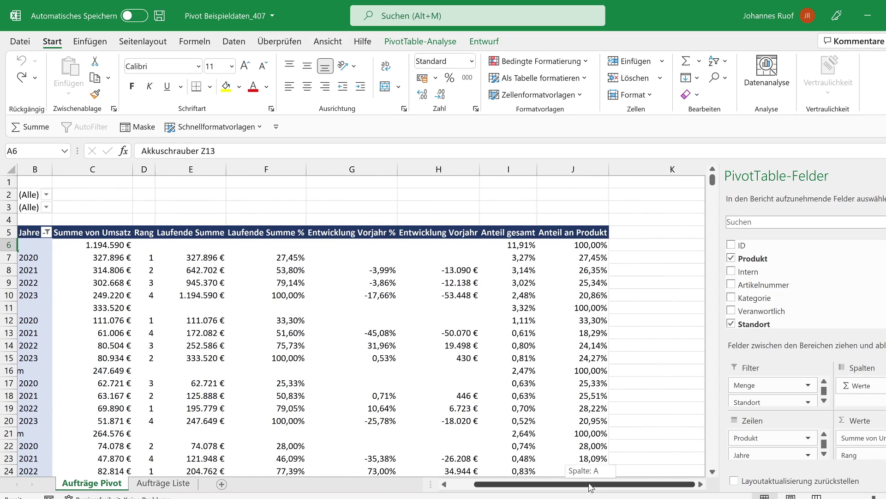
scroll(592, 485, "left", 2)
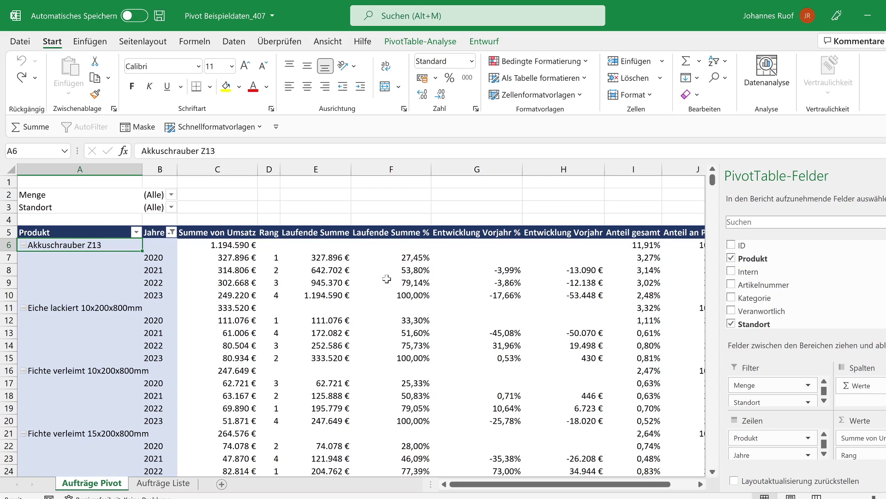
scroll(403, 303, "down", 2)
scroll(402, 303, "down", 4)
scroll(402, 304, "down", 4)
scroll(404, 303, "down", 3)
scroll(403, 304, "down", 4)
scroll(403, 303, "down", 3)
scroll(404, 303, "up", 8)
scroll(404, 304, "up", 3)
scroll(404, 304, "up", 3)
scroll(404, 304, "up", 6)
left_click(489, 270)
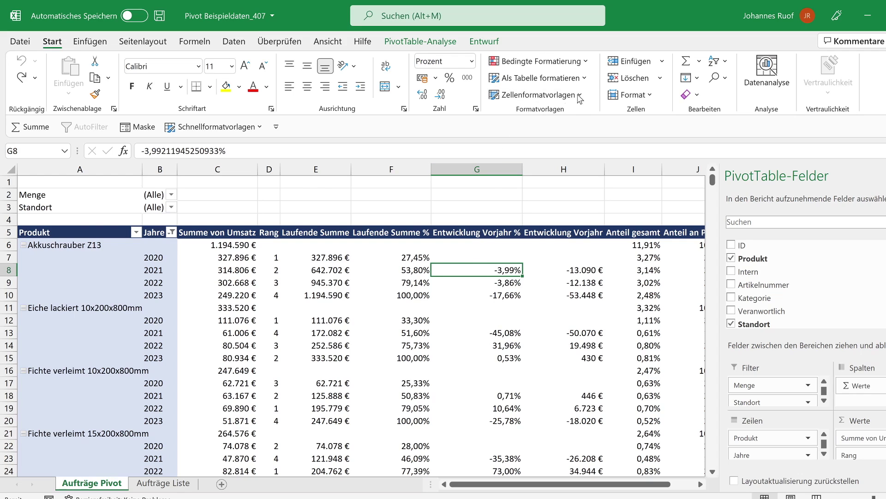
left_click(591, 68)
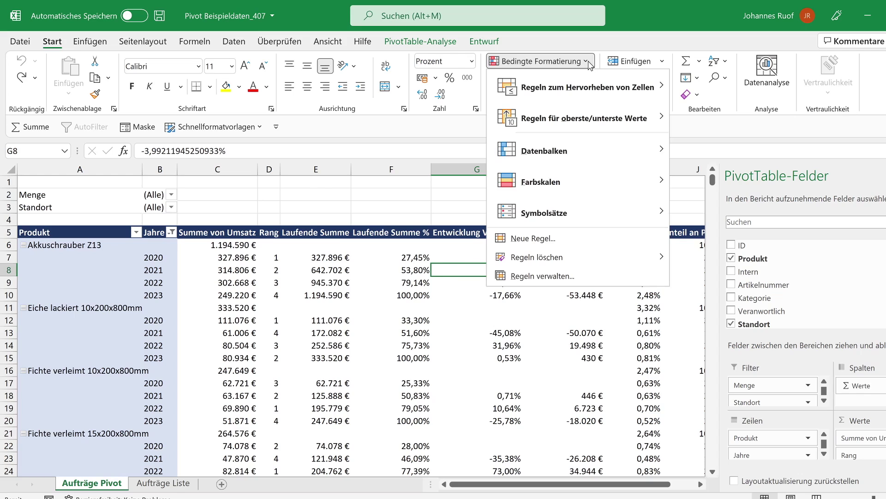
mouse_move(581, 88)
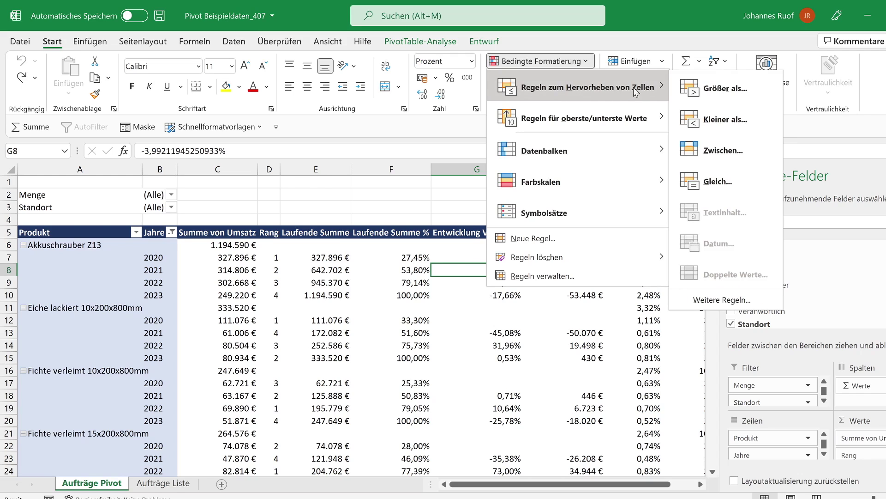
left_click(726, 93)
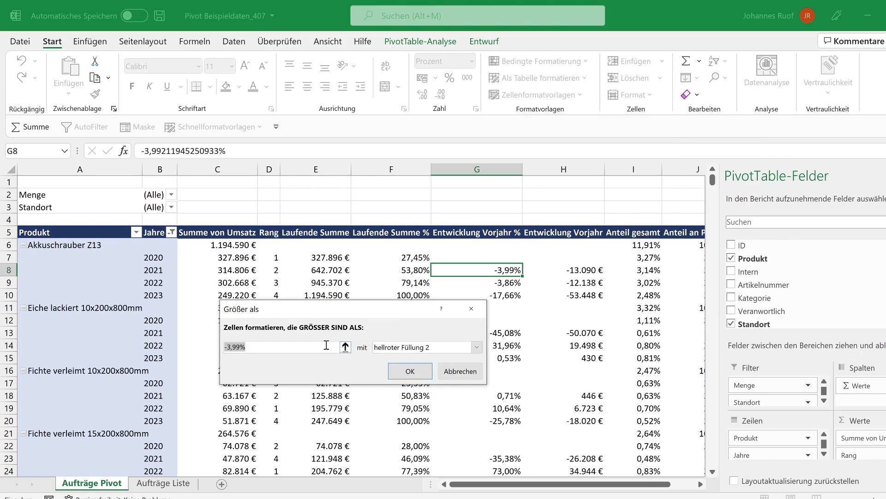
type("0")
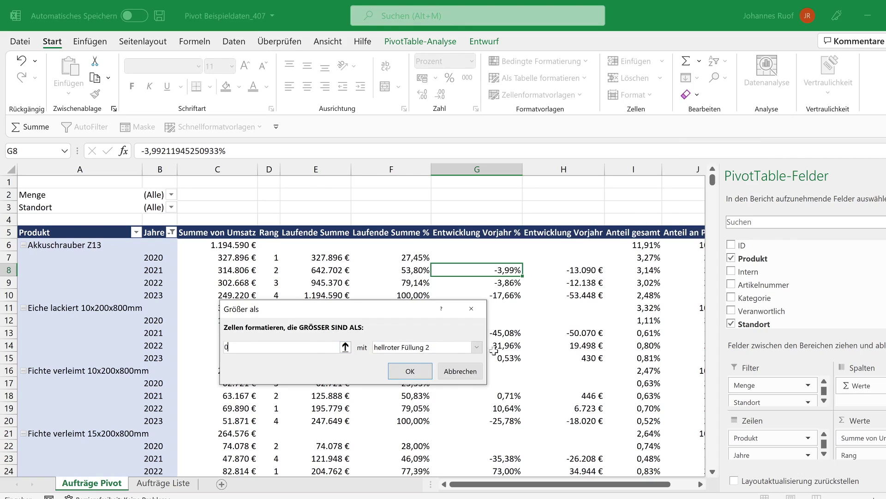
left_click(476, 347)
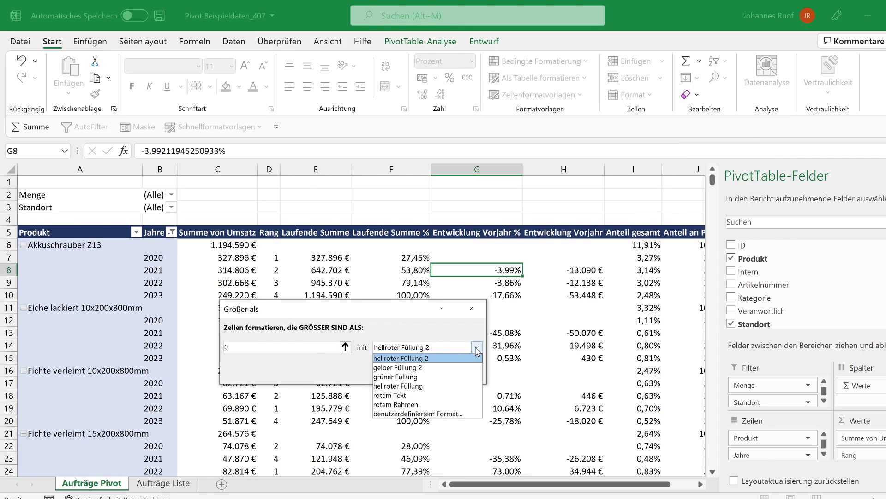
left_click(418, 376)
left_click(409, 377)
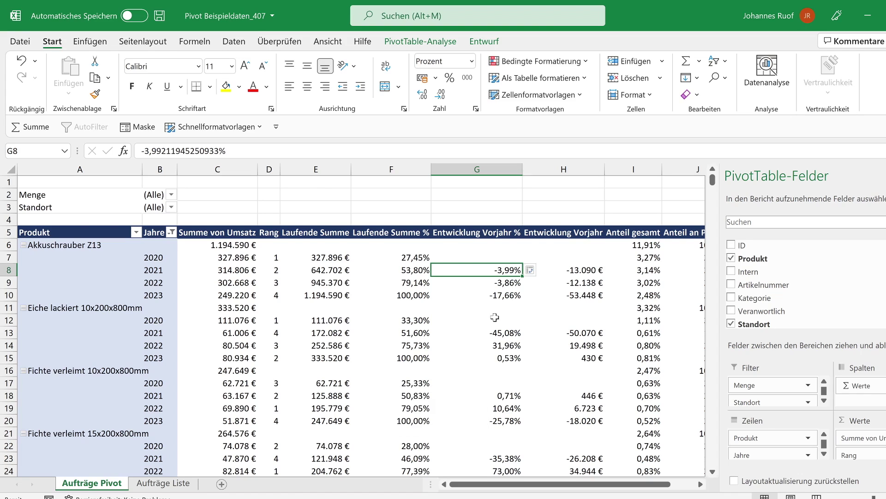
left_click(541, 270)
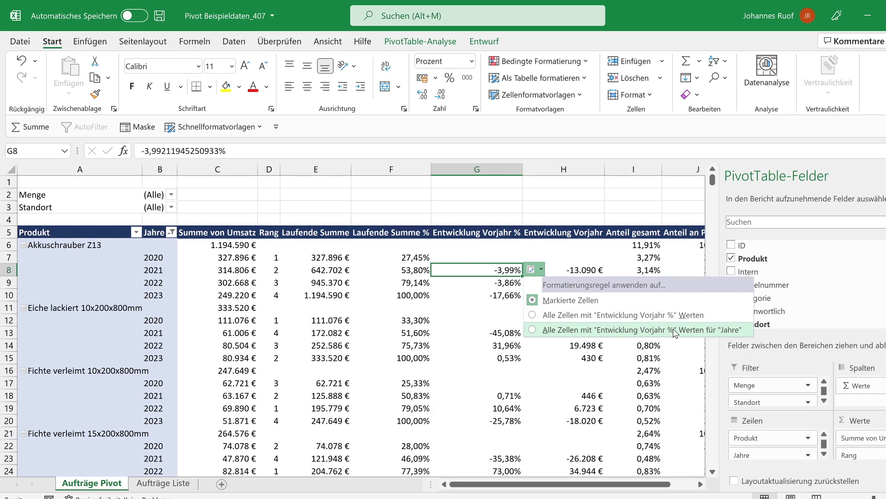
left_click(546, 329)
scroll(510, 263, "down", 2)
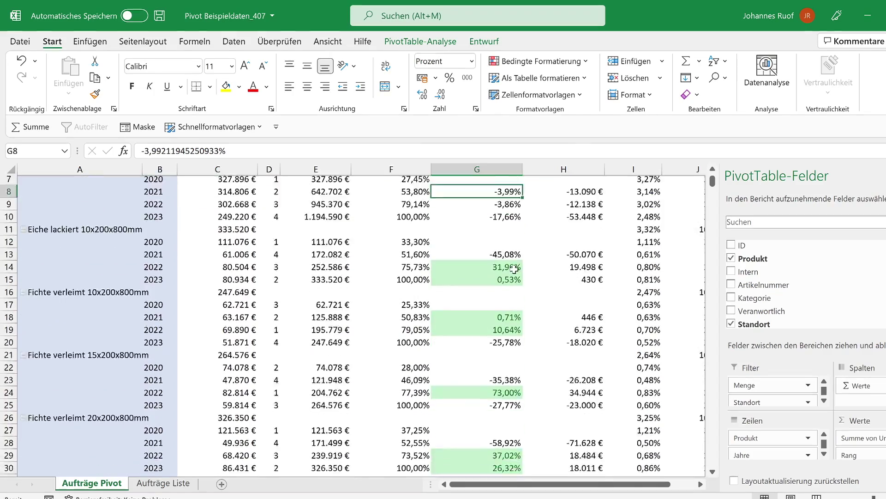
scroll(512, 265, "down", 3)
scroll(514, 269, "down", 2)
scroll(516, 275, "down", 3)
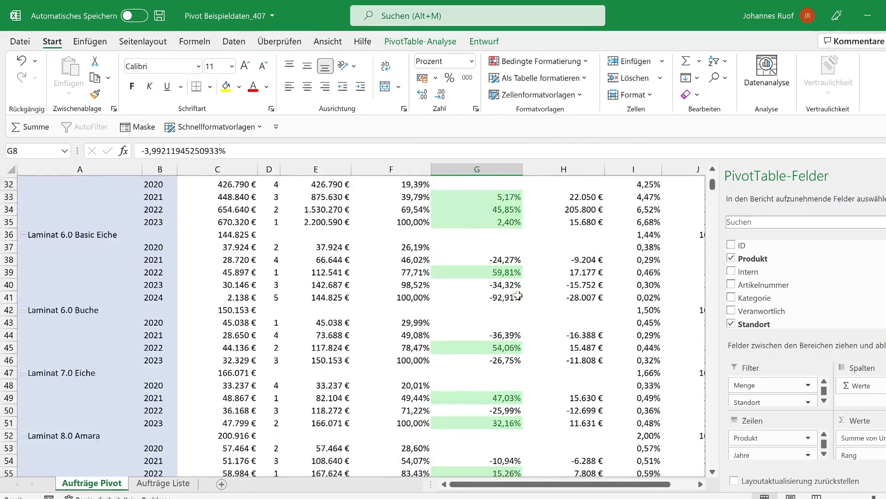
scroll(516, 279, "down", 2)
scroll(517, 288, "up", 8)
scroll(517, 294, "up", 4)
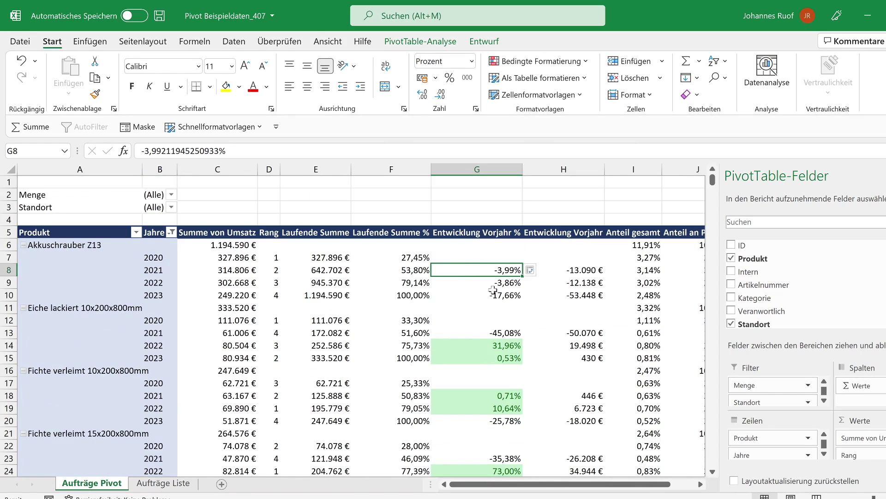
Add a Kleiner als 0 highlight rule with light red fill to Entwicklung Vorjahr %
left_click(559, 61)
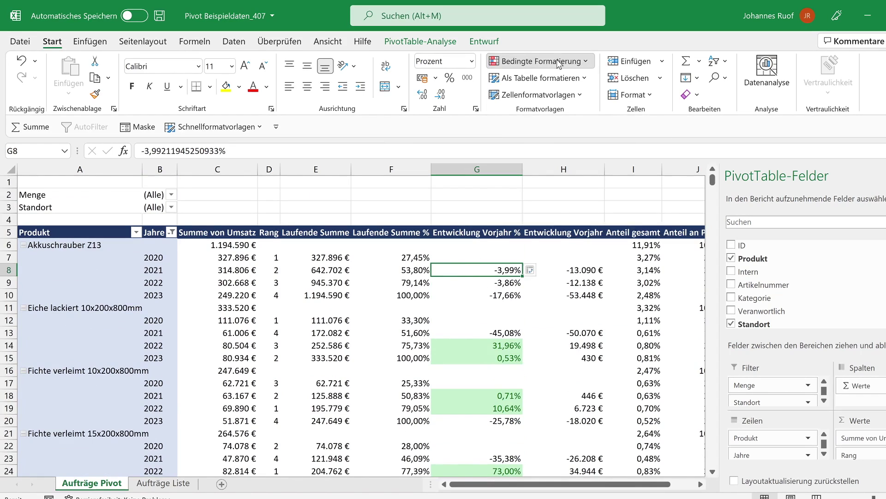
mouse_move(577, 87)
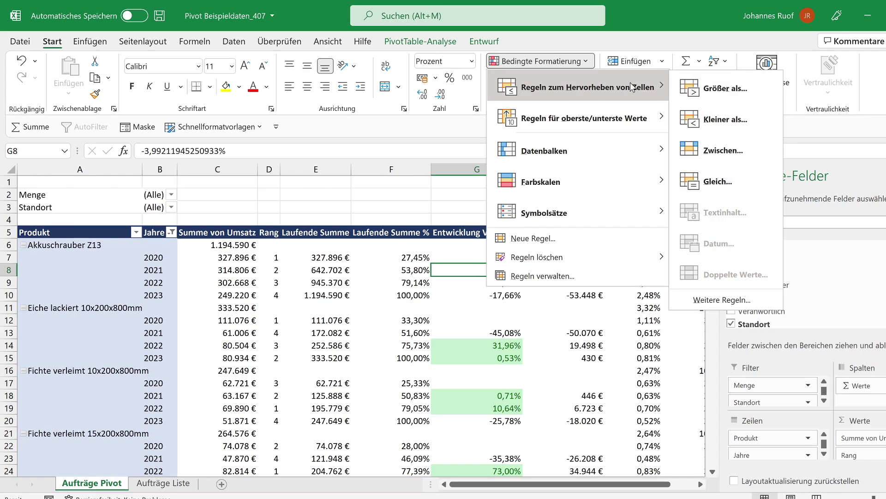
left_click(714, 121)
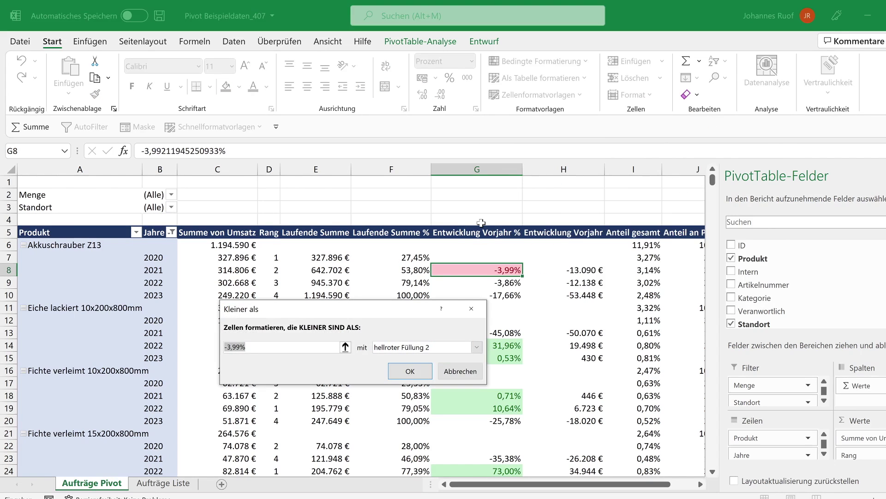
type("0")
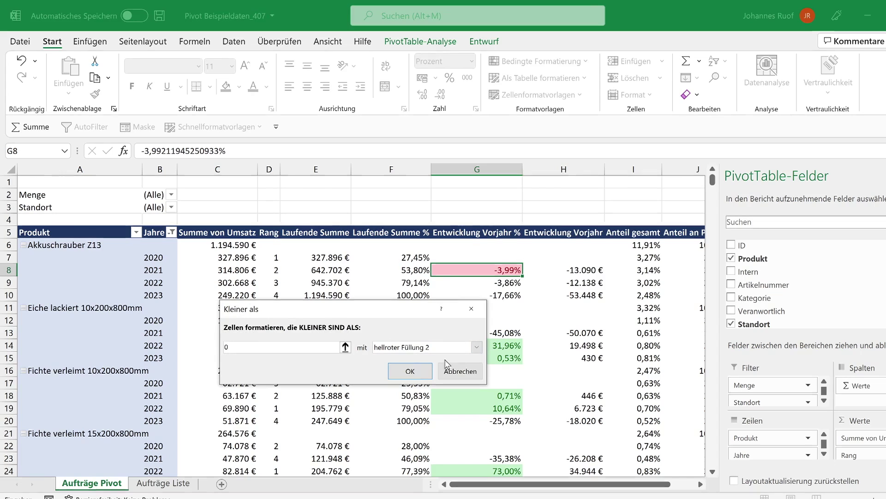
left_click(408, 370)
Apply the red rule to all Entwicklung Vorjahr % cells for Jahre and review the results
left_click(539, 270)
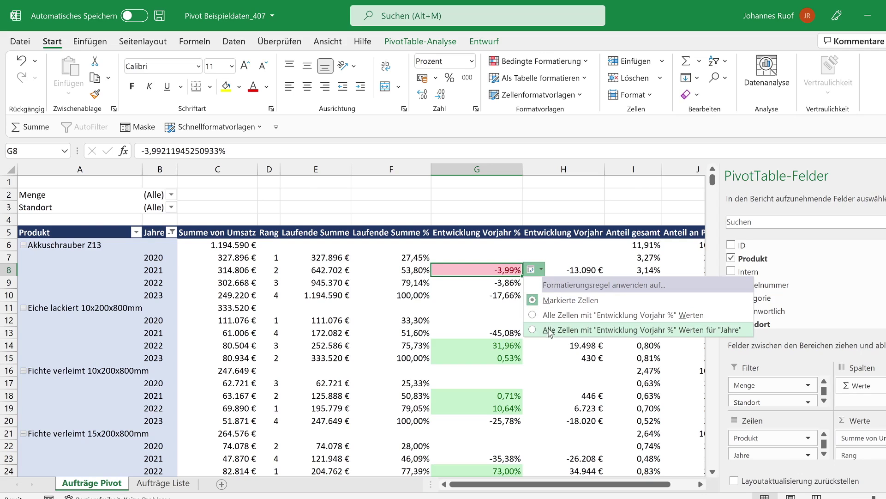
left_click(533, 330)
scroll(512, 230, "down", 4)
scroll(512, 229, "down", 2)
scroll(512, 230, "down", 6)
scroll(512, 230, "down", 5)
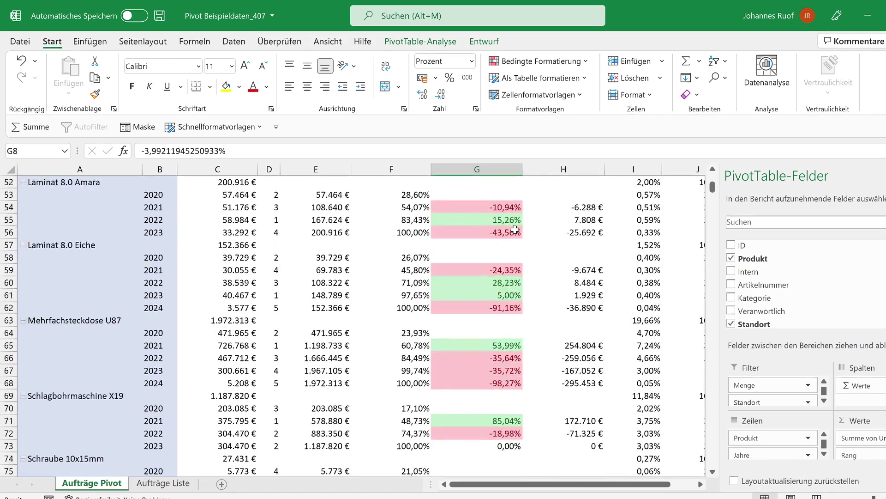
scroll(515, 230, "up", 6)
scroll(515, 230, "up", 7)
scroll(515, 229, "up", 4)
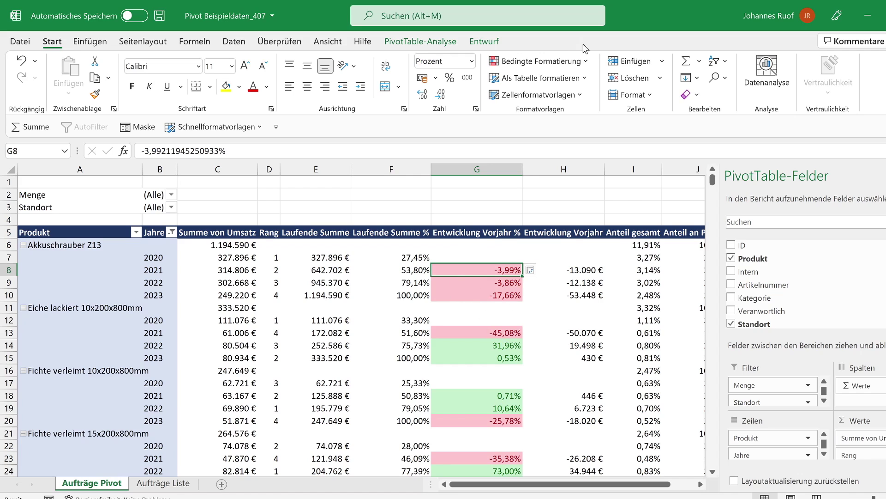
Clear all conditional formatting rules in this PivotTable and reopen Bedingte Formatierung
left_click(585, 61)
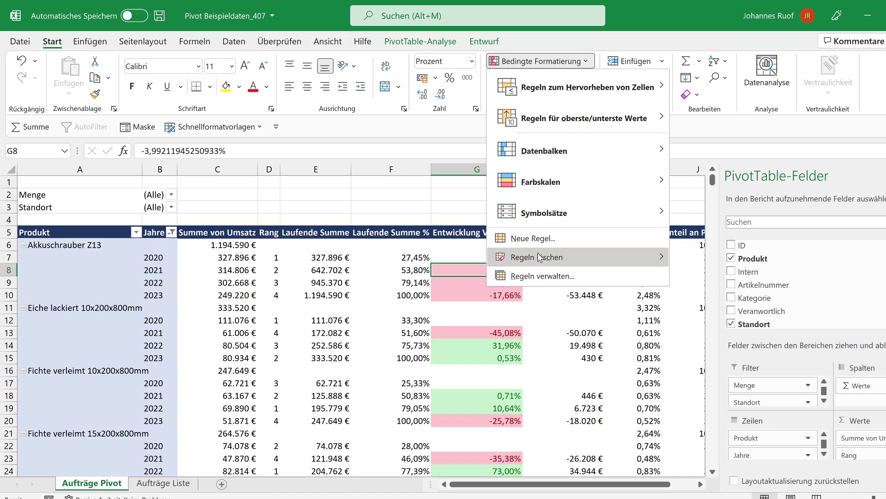
mouse_move(536, 257)
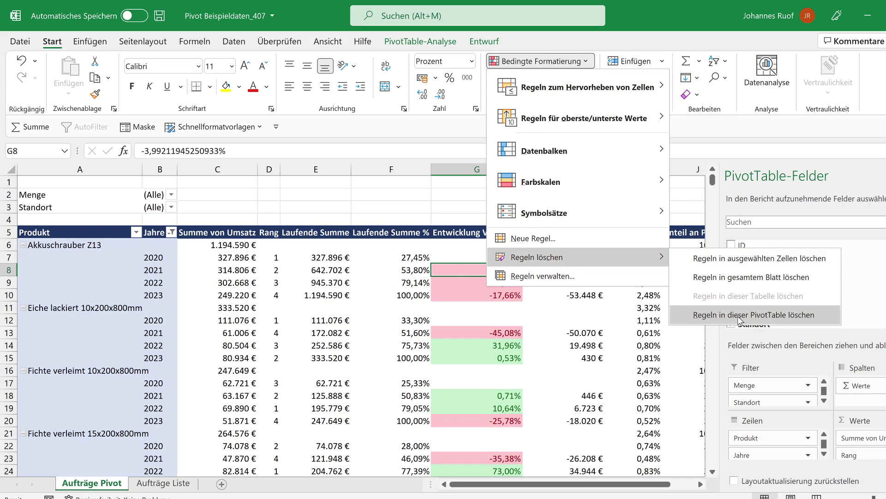
left_click(752, 314)
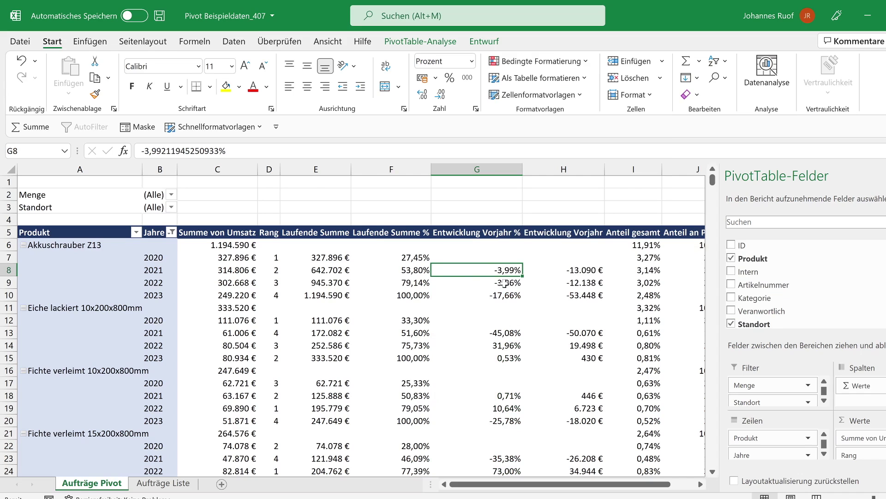
left_click(584, 62)
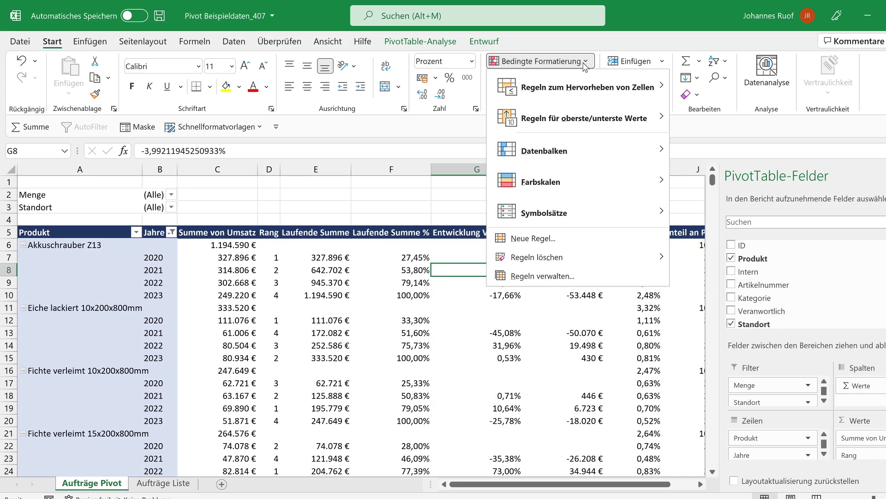
mouse_move(575, 180)
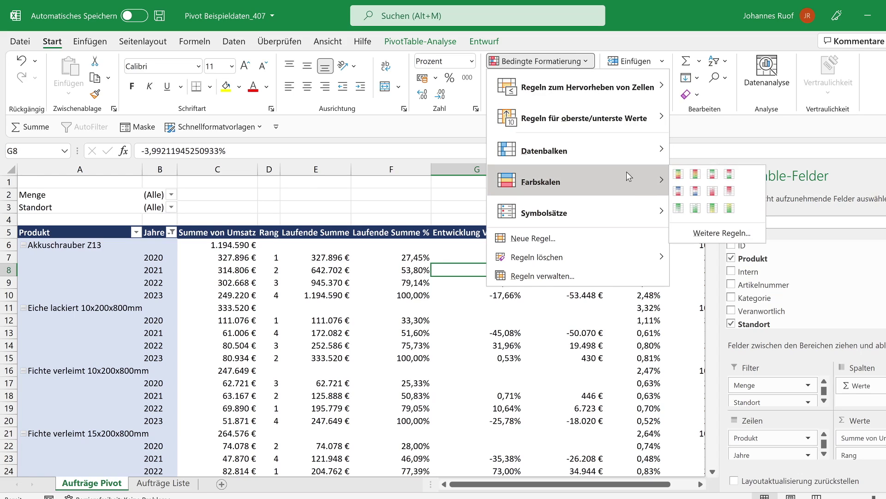
Apply the red-yellow-green colour scale to all yearly Entwicklung Vorjahr % cells
left_click(681, 176)
left_click(539, 271)
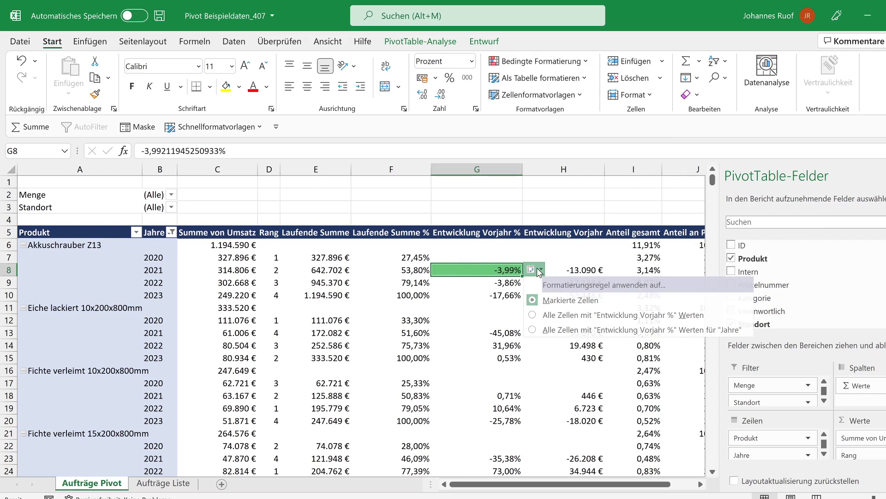
left_click(536, 330)
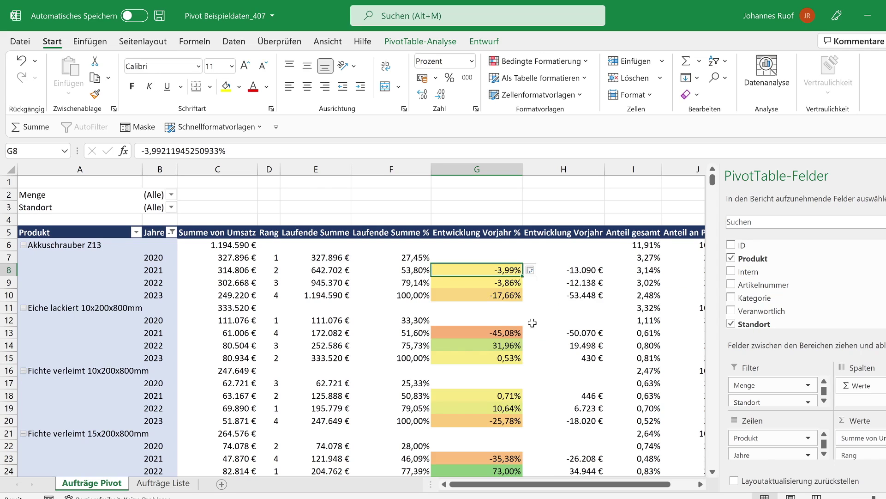
mouse_move(408, 256)
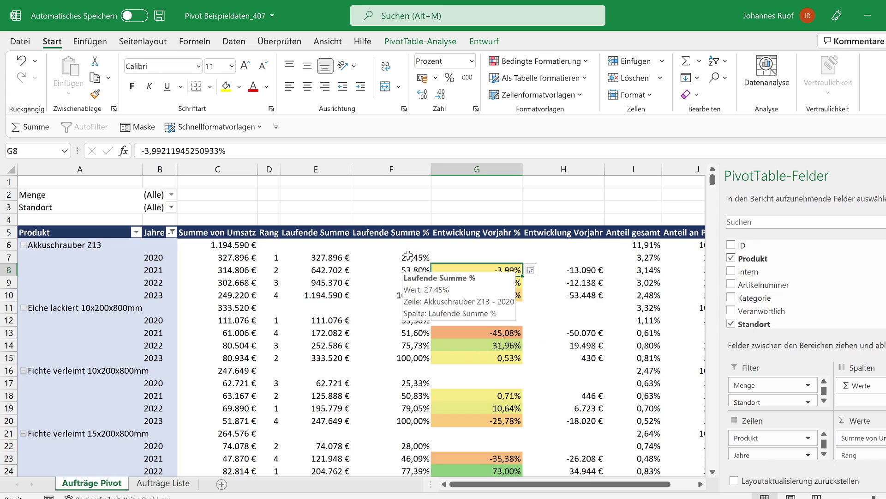
Check the red-shaded -92,91% value for Laminat 6.0 Basic Eiche
scroll(399, 253, "down", 1)
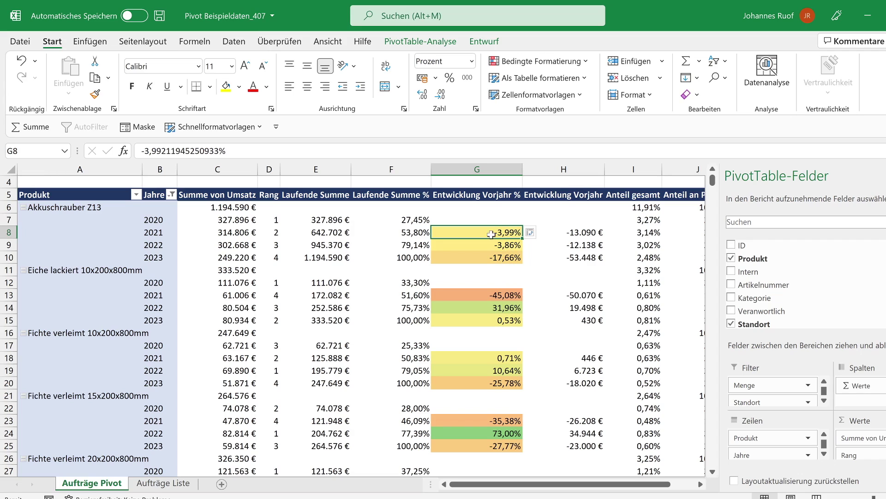
mouse_move(478, 294)
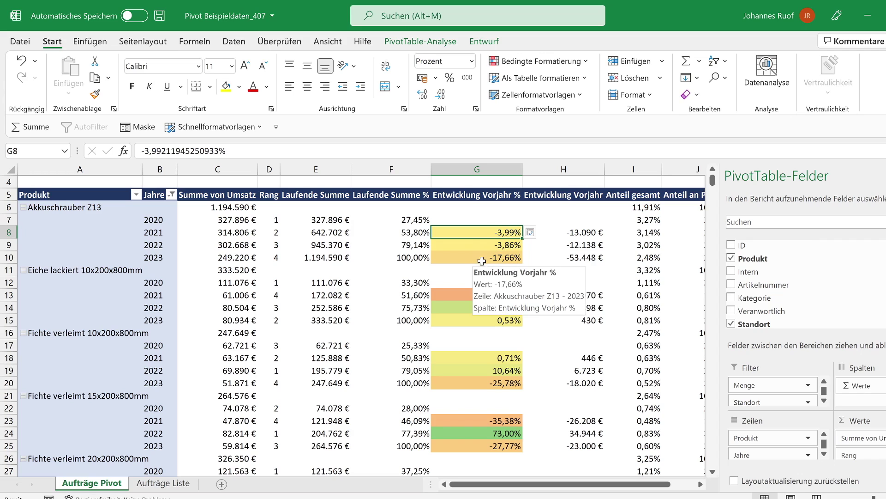
scroll(565, 292, "down", 3)
scroll(565, 292, "down", 3)
scroll(565, 292, "down", 2)
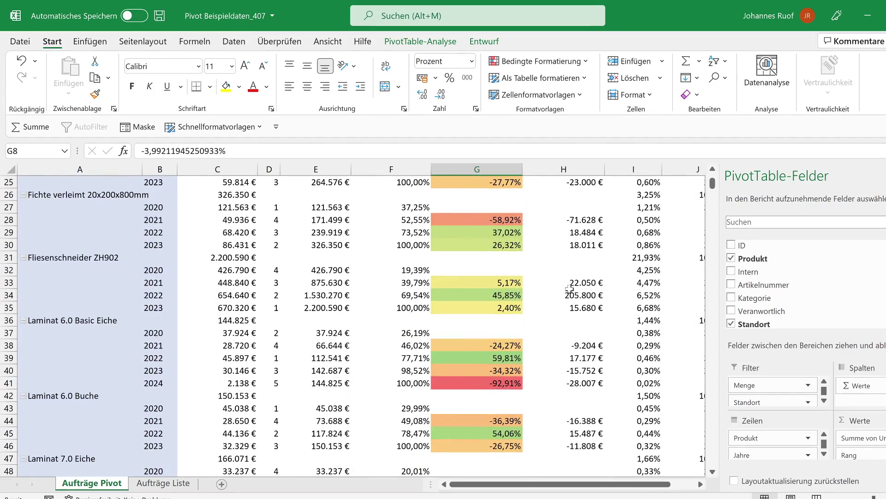
left_click(465, 383)
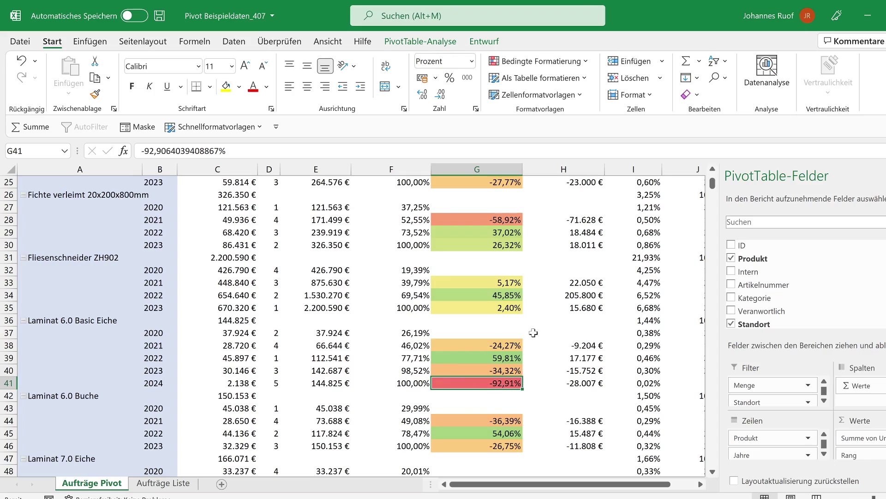
Check the 53,99% value for Mehrfachsteckdose U87 and the green 85,04% for Schlagbohrmaschine X19
scroll(557, 297, "down", 3)
scroll(556, 298, "down", 1)
scroll(556, 297, "down", 2)
scroll(556, 297, "down", 1)
scroll(557, 296, "down", 1)
left_click(471, 381)
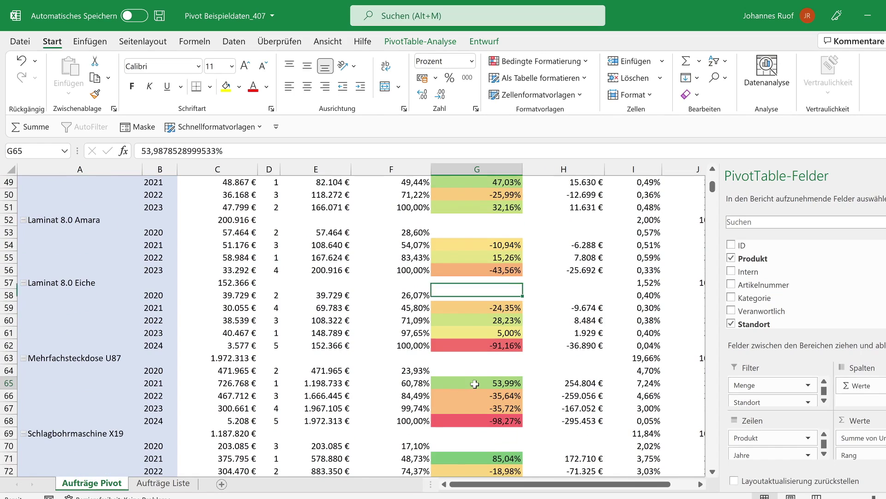
scroll(483, 361, "down", 2)
left_click(473, 379)
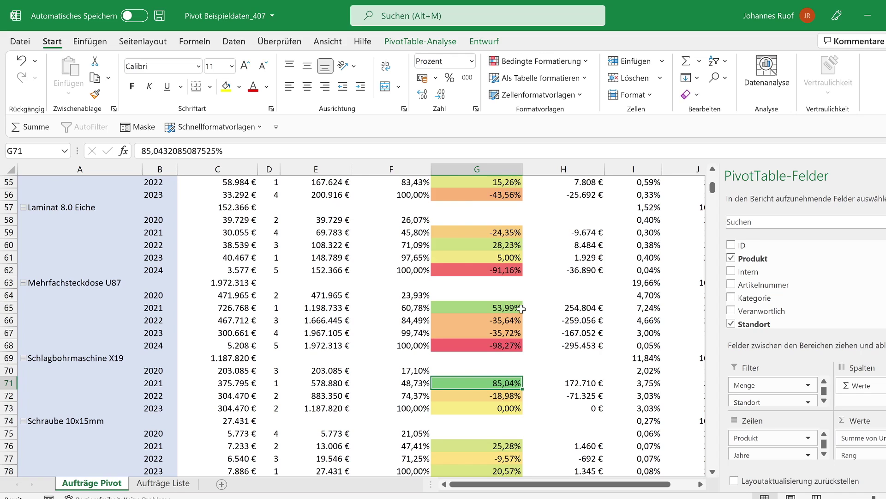
left_click(572, 62)
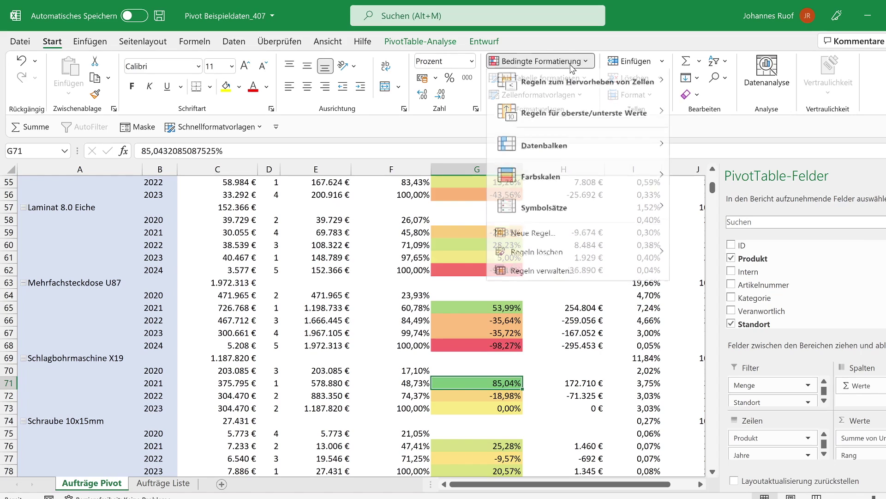
left_click(544, 276)
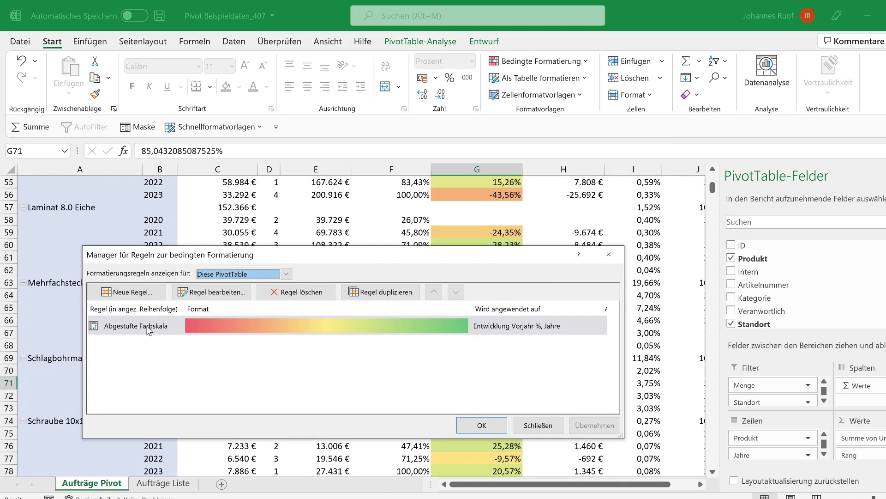
double_click(147, 326)
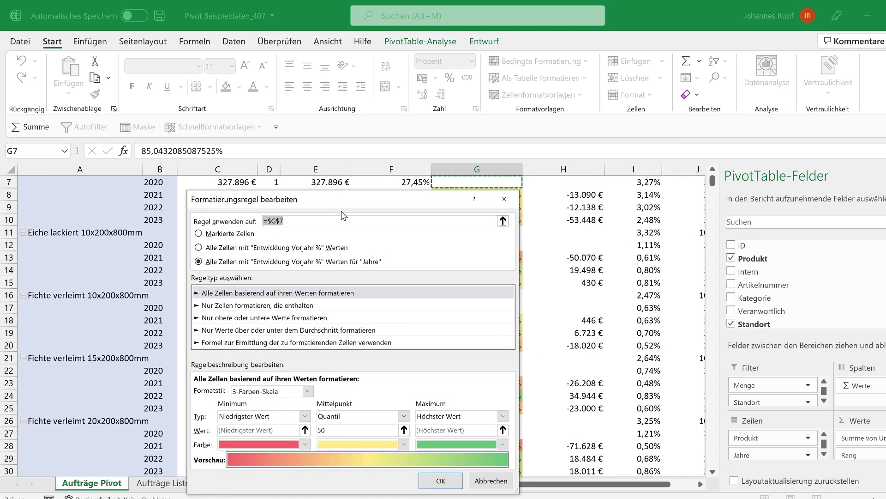
left_click_drag(360, 196, 406, 115)
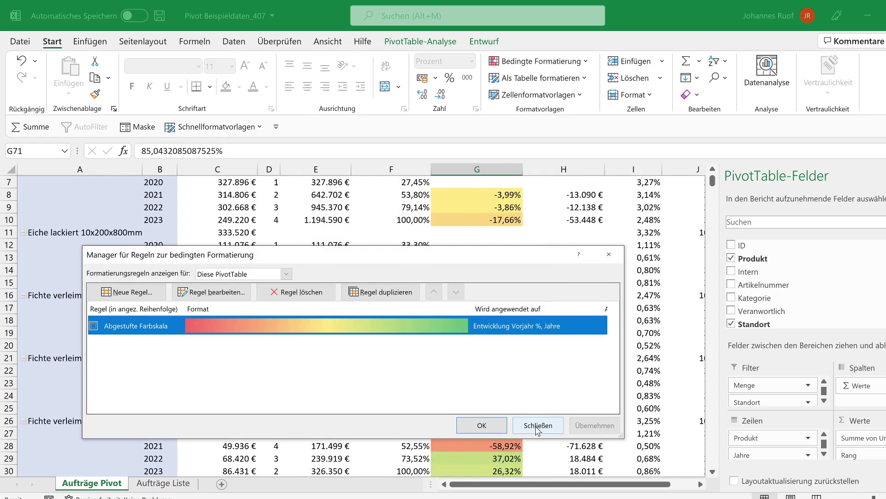
left_click(537, 425)
scroll(468, 277, "up", 2)
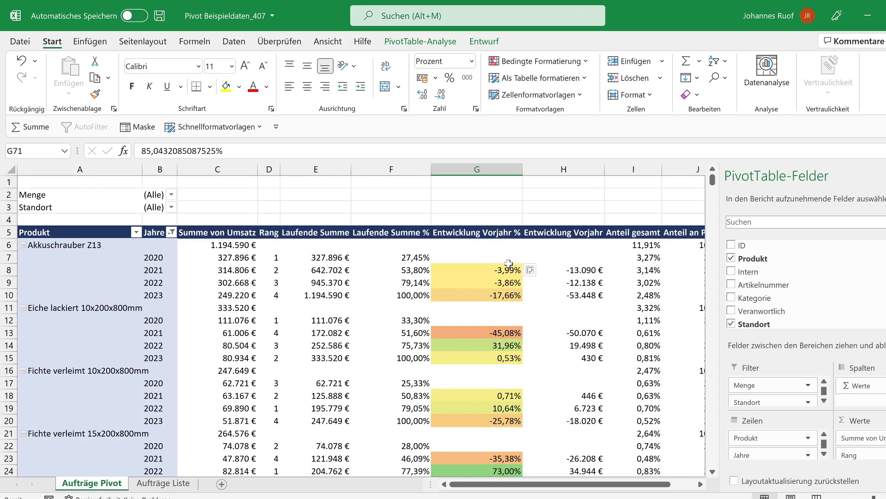
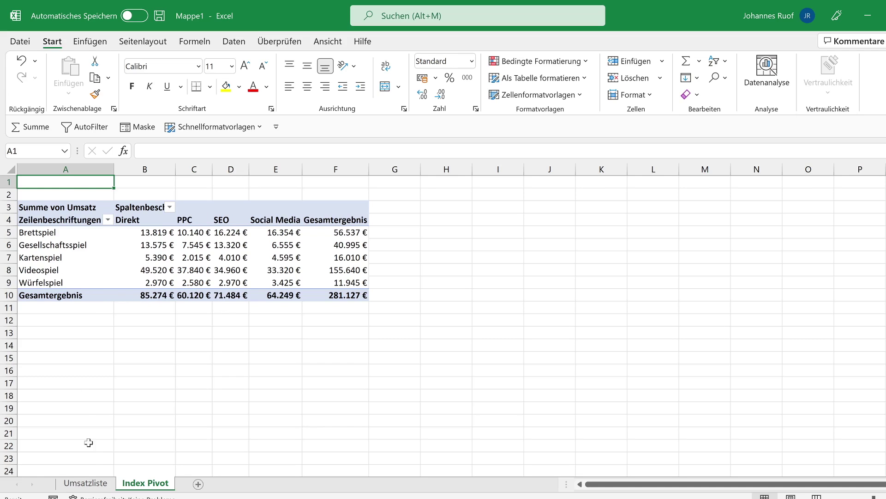
On the Umsatzliste sheet, review the first sales row's product, Menge, Umsatz and Werbe-Kanal
left_click(98, 482)
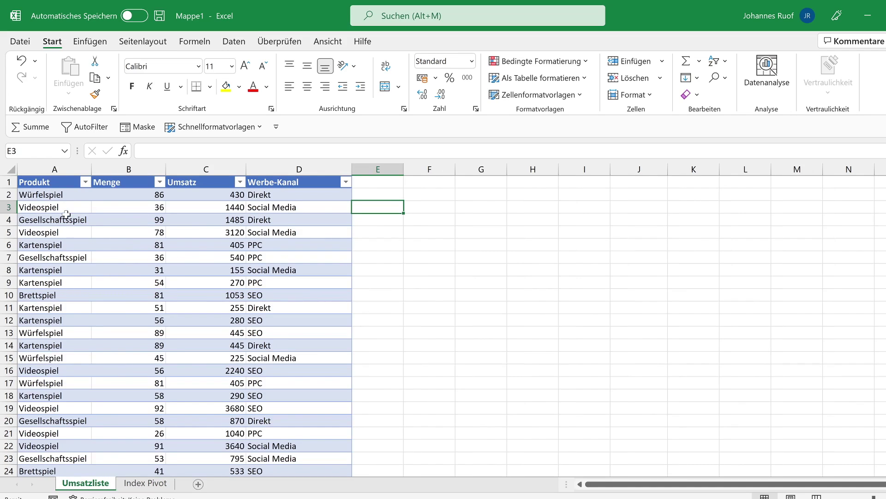
left_click(59, 197)
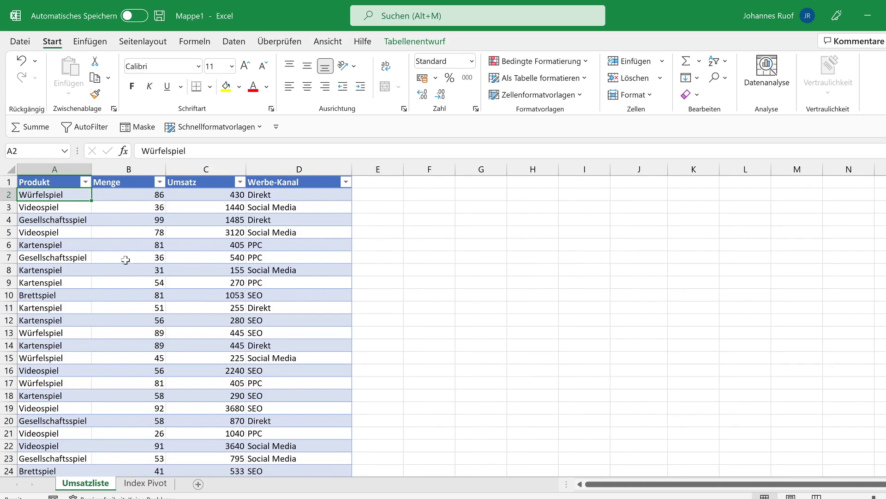
left_click(143, 196)
left_click(214, 198)
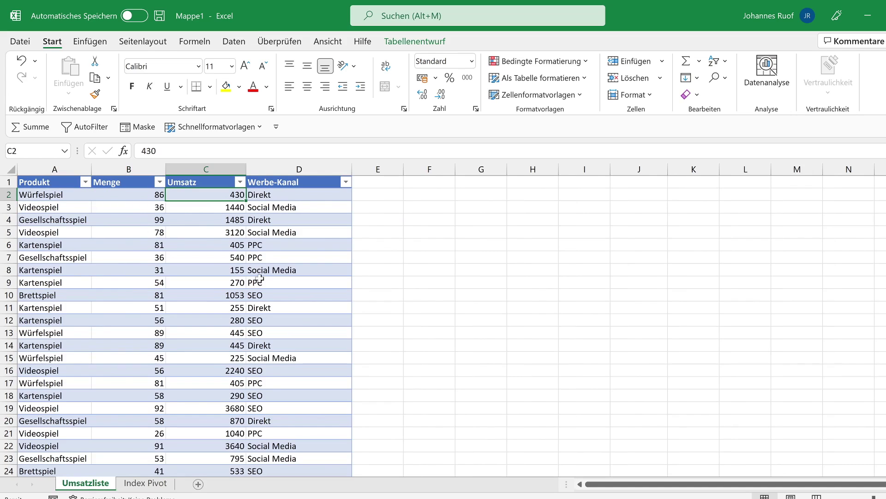
left_click(271, 195)
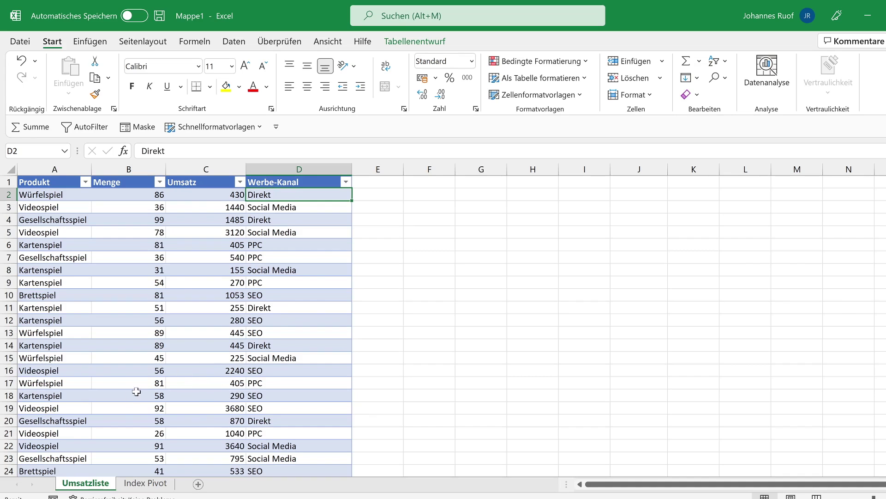
Back on Index Pivot, select a pivot value and review the Kartenspiel and Videospiel channel revenues
left_click(147, 483)
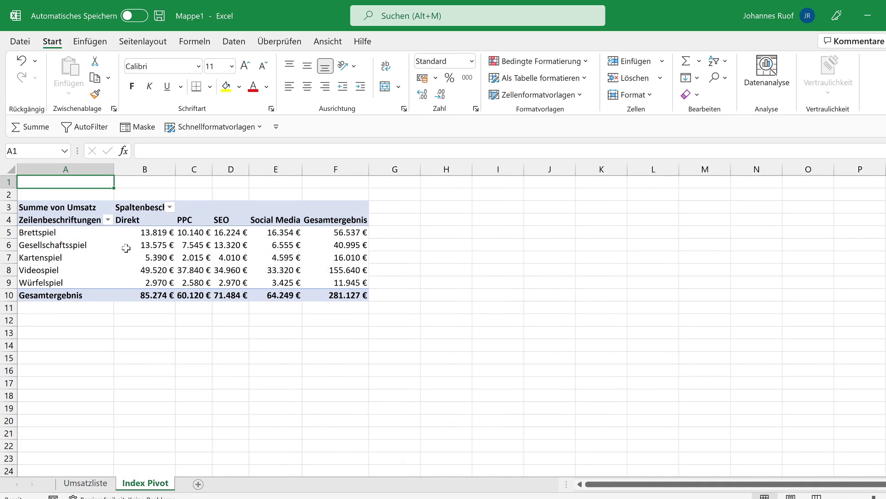
left_click(126, 249)
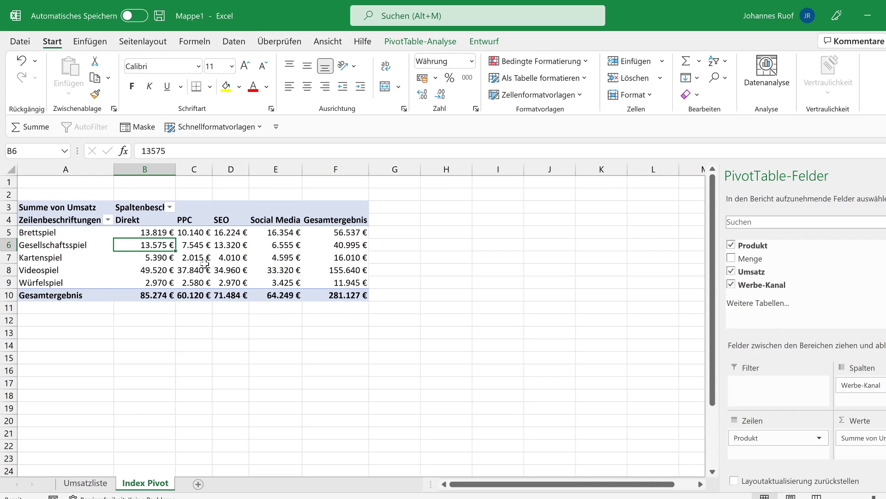
left_click(229, 259)
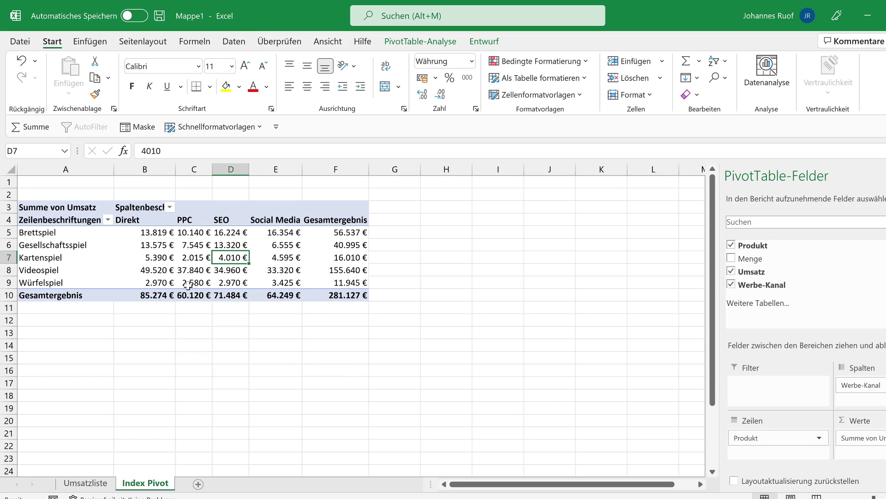
left_click(167, 271)
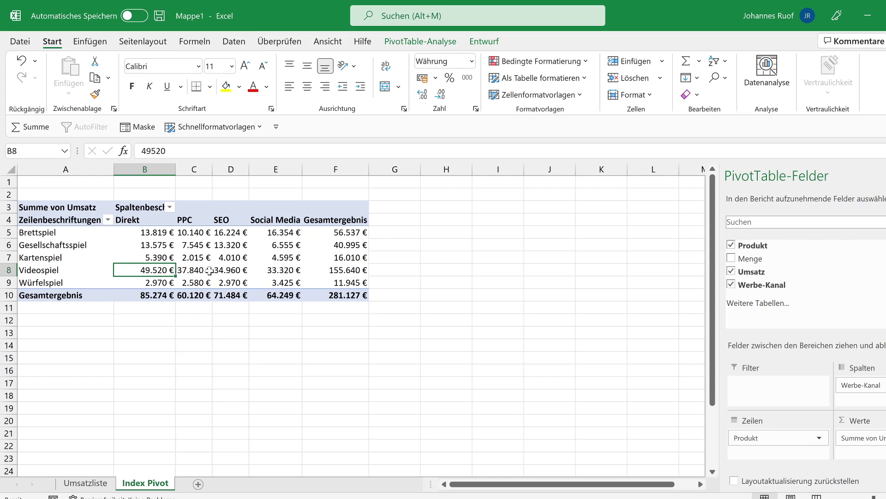
left_click(227, 271)
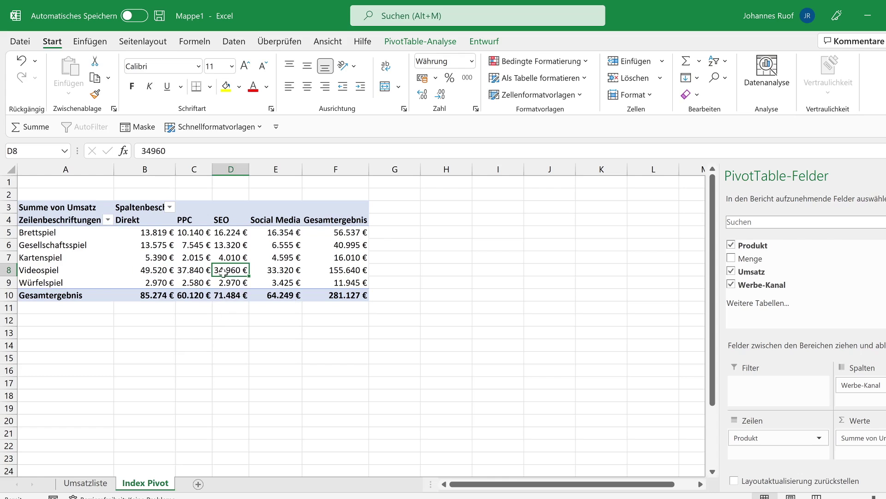
left_click(272, 272)
left_click(240, 273)
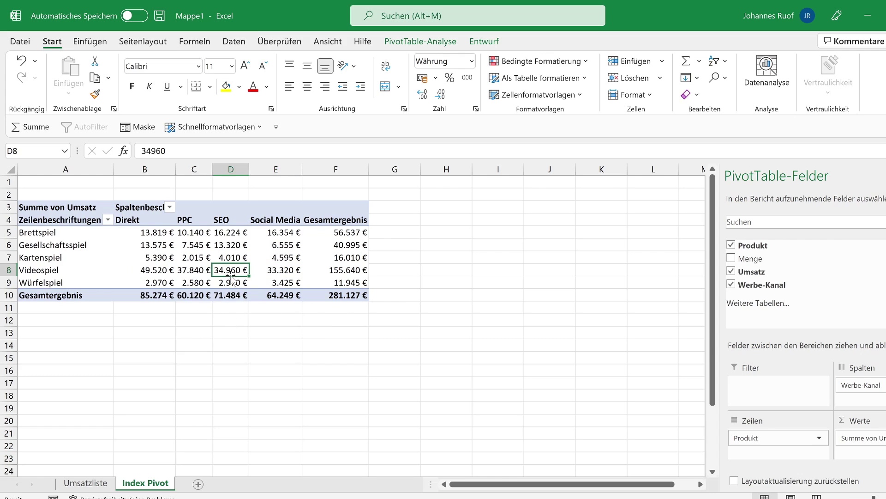
left_click(168, 273)
left_click(201, 271)
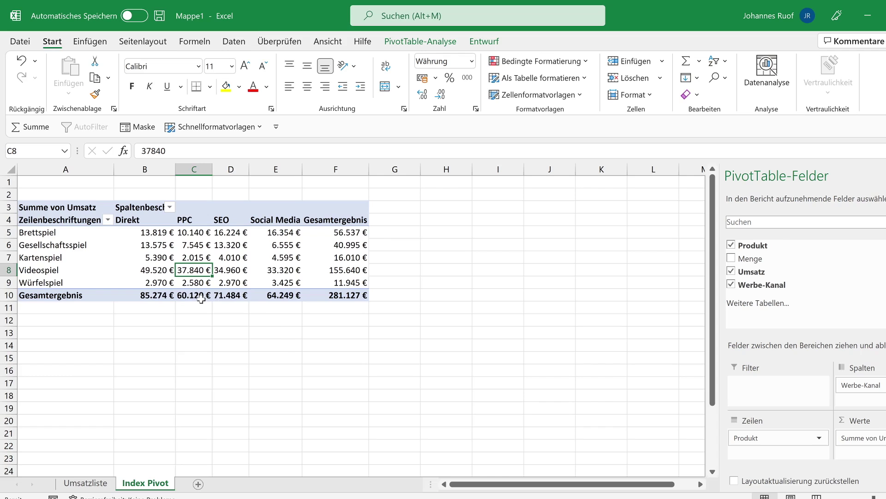
Copy the pivot table A3:F10 and paste a duplicate at A16
left_click_drag(22, 207, 344, 298)
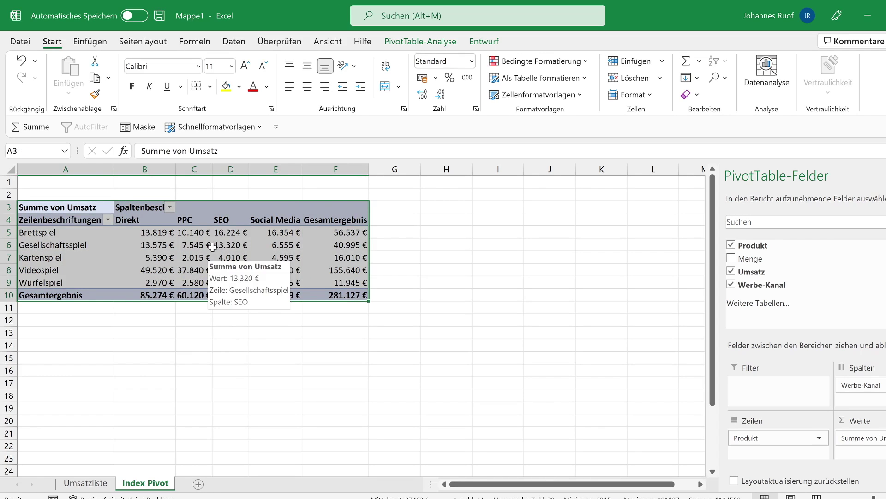
key("ctrl+c")
left_click(69, 369)
key("ctrl+v")
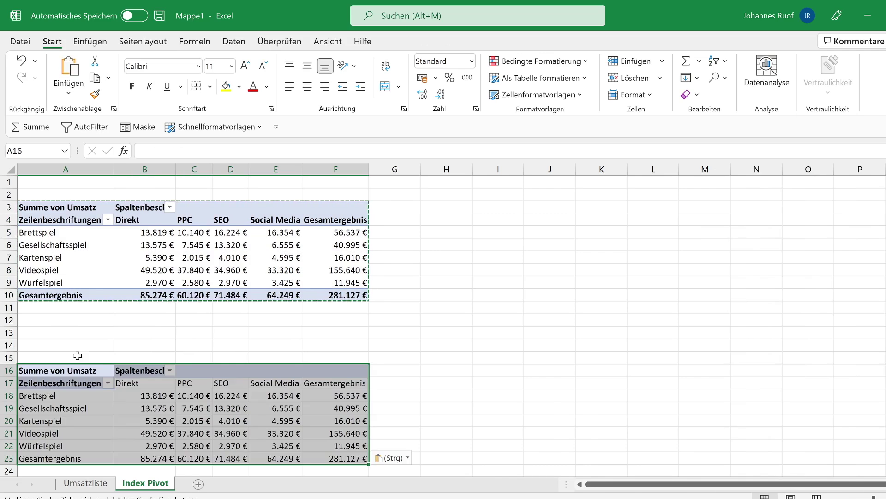
left_click(244, 422)
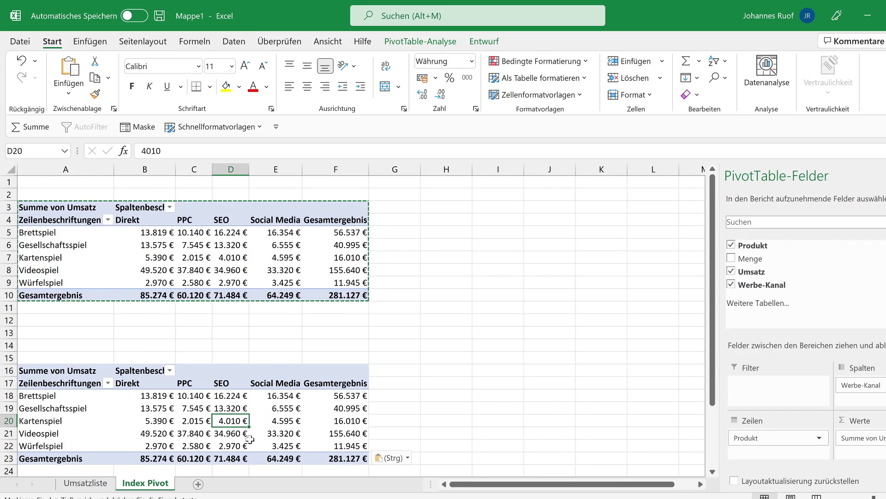
key("Escape")
Set the upper pivot's Umsatz values to Werte anzeigen als Index
right_click(195, 248)
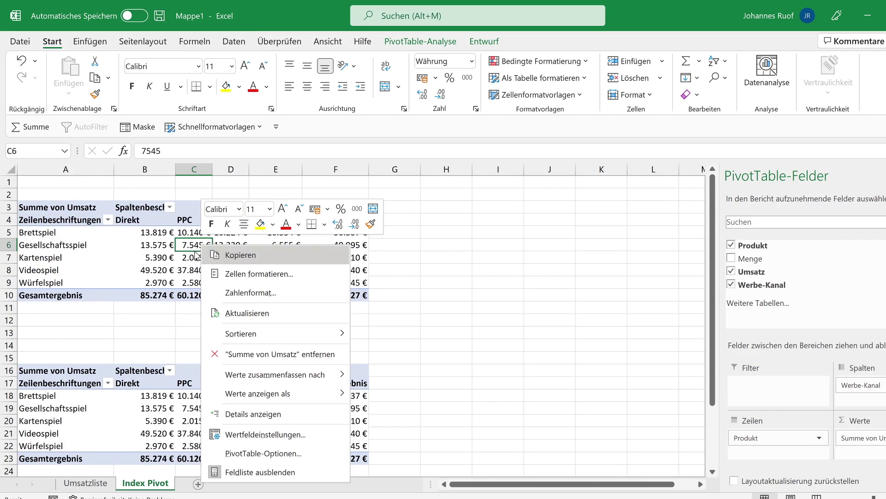
mouse_move(267, 393)
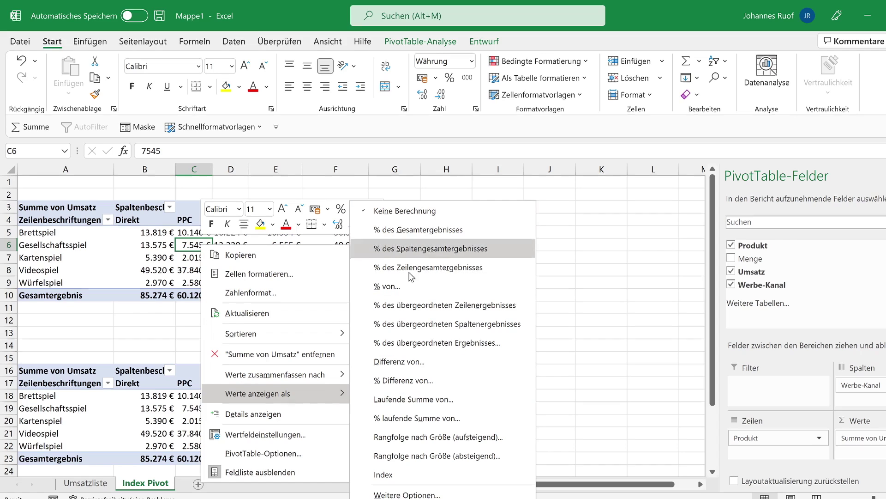
left_click(383, 474)
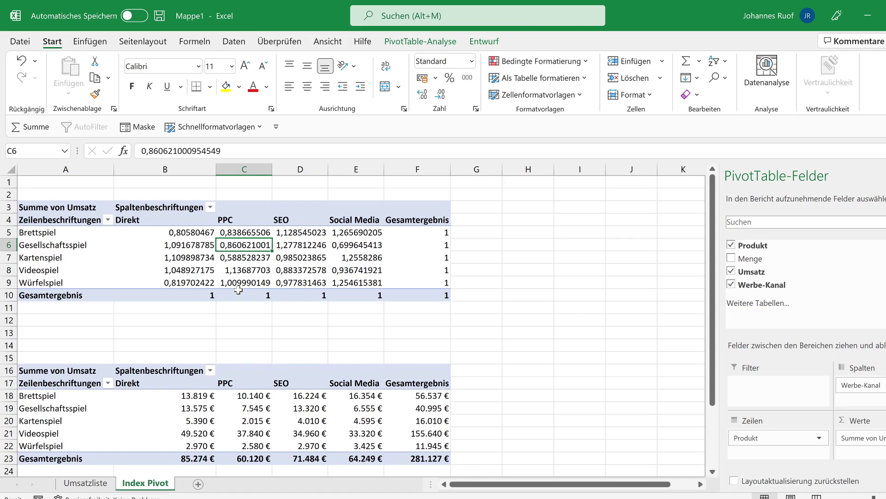
right_click(242, 242)
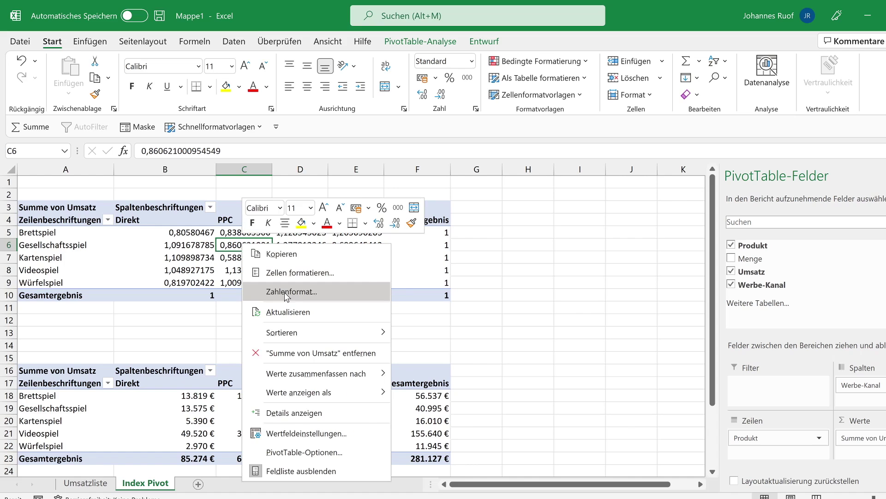
Format the index values as Zahl with 2 decimals and autofit columns C and D
left_click(286, 296)
left_click(146, 187)
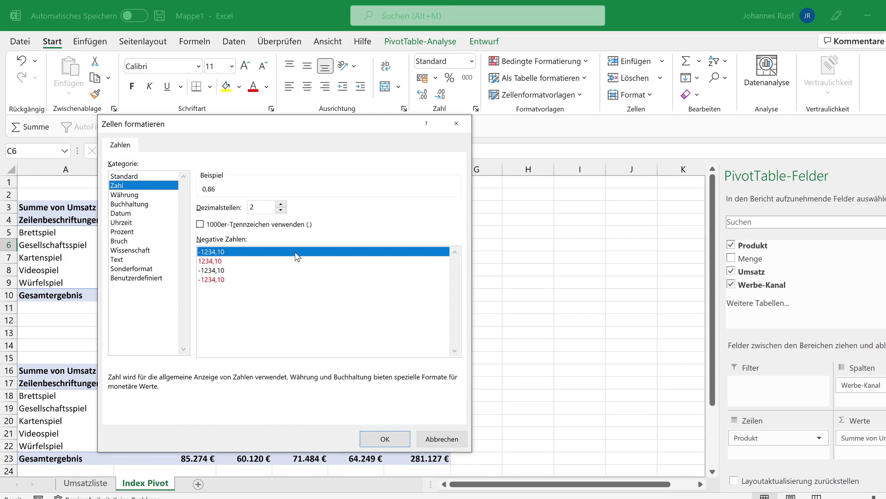
left_click(383, 439)
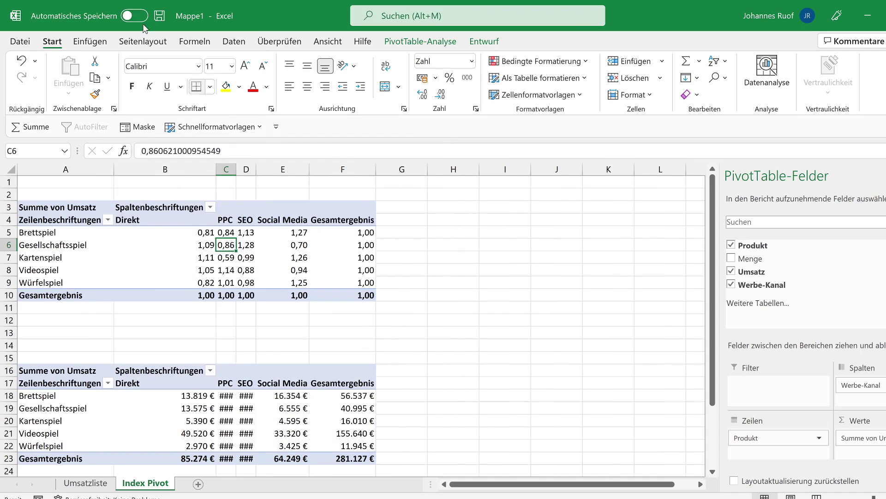
double_click(236, 169)
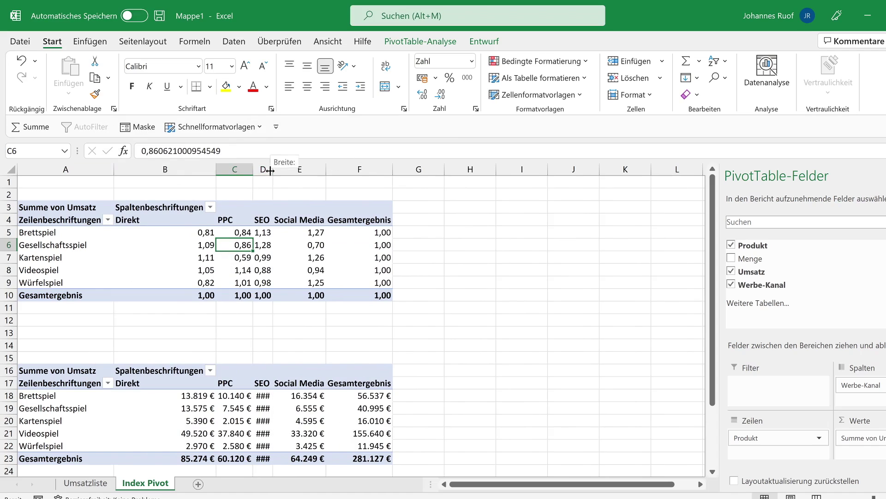
double_click(273, 170)
left_click(290, 270)
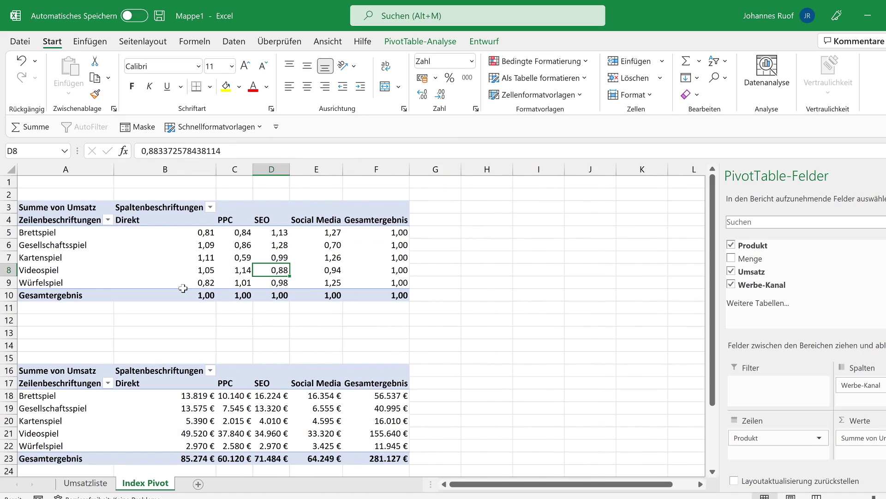
left_click(197, 234)
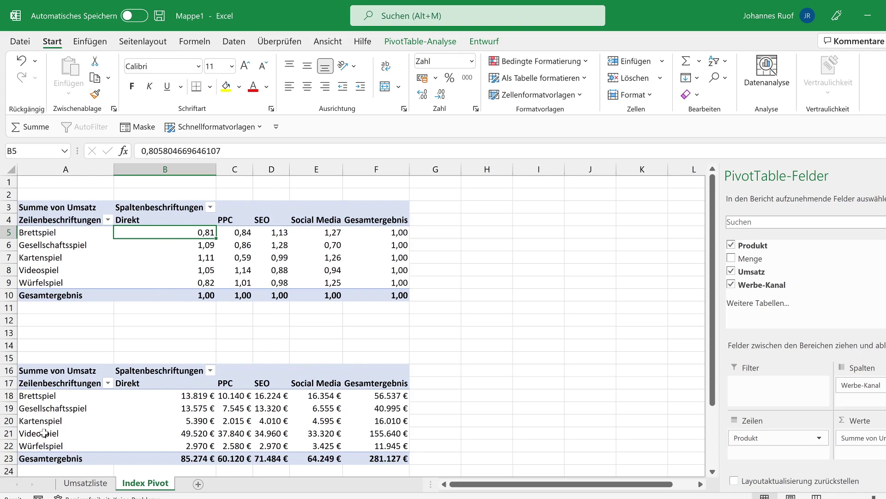
left_click(272, 435)
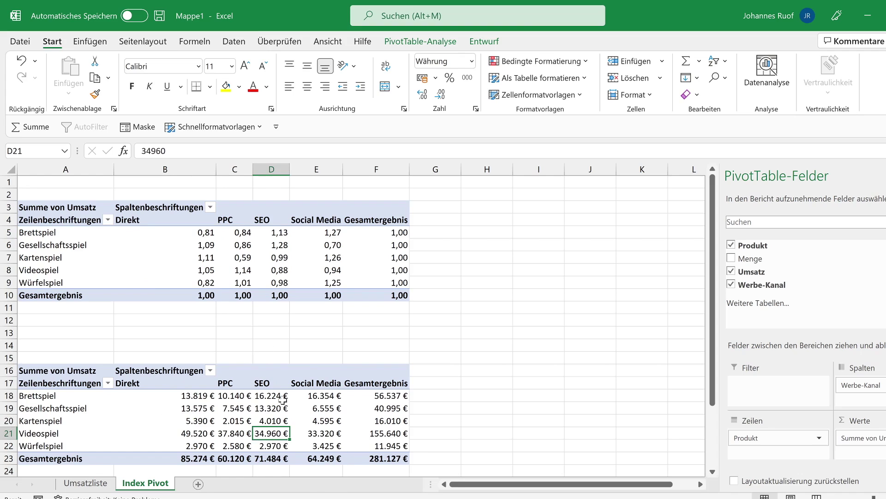
left_click(280, 269)
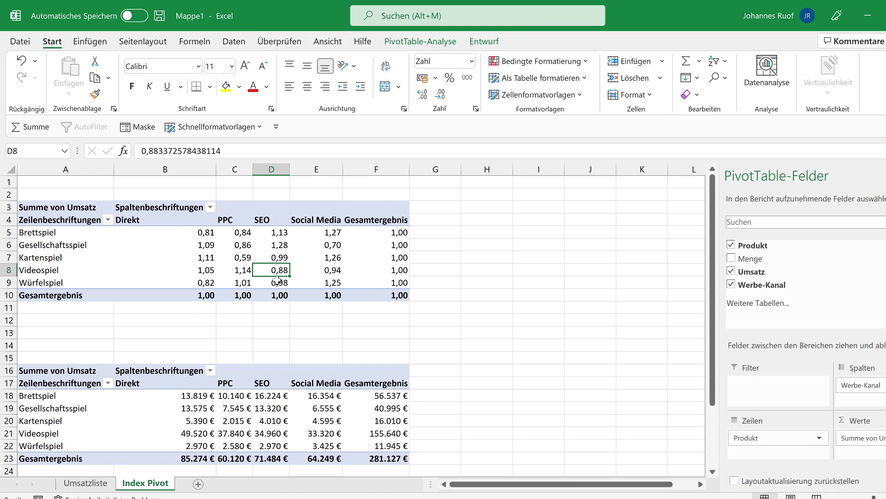
left_click(270, 246)
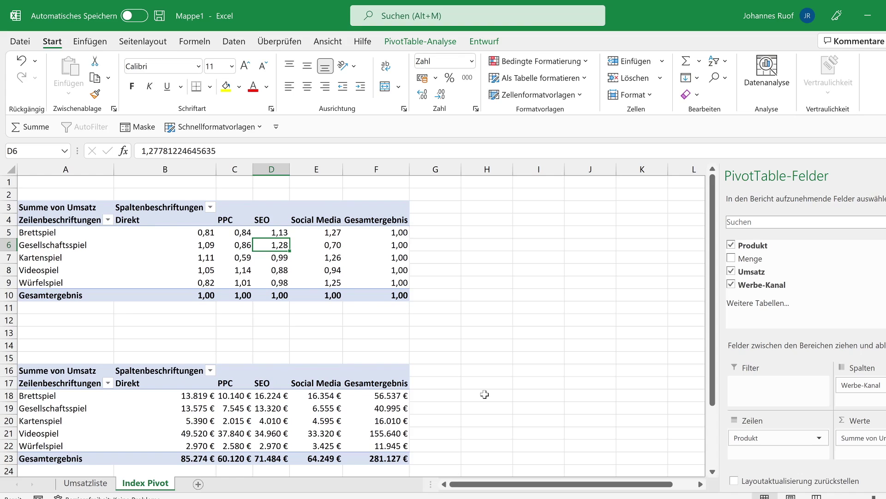
left_click(272, 408)
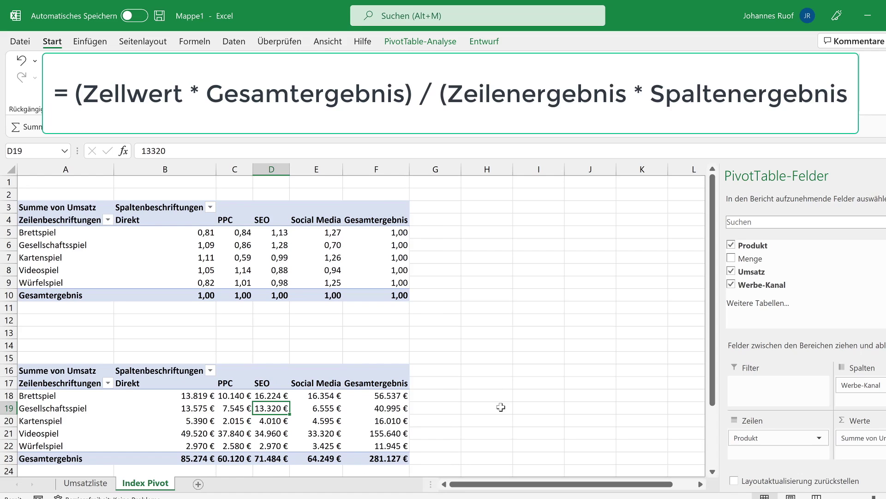
In H16, multiply the Gesellschaftsspiel SEO revenue by the lower pivot's grand total
left_click(470, 371)
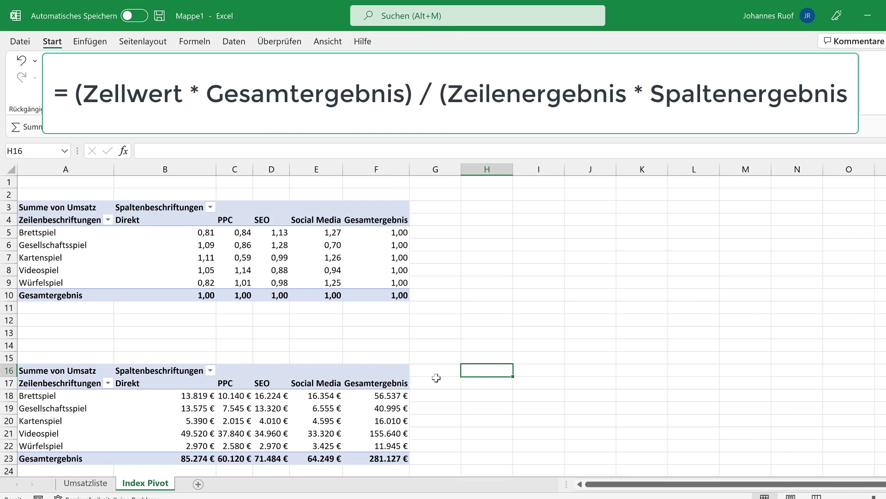
type("=")
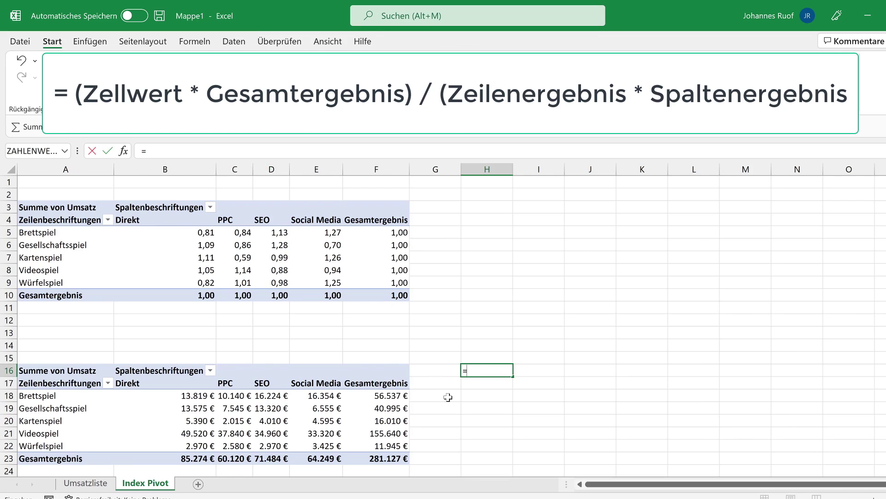
left_click(269, 408)
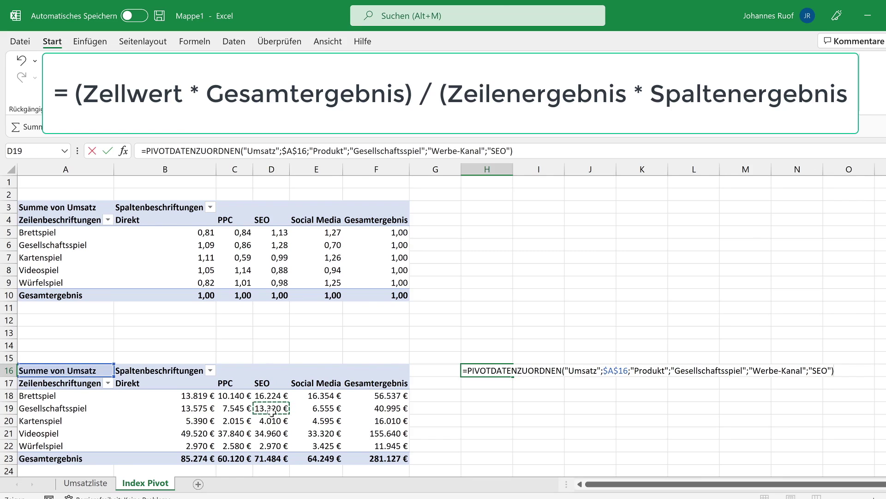
type("*")
left_click(399, 458)
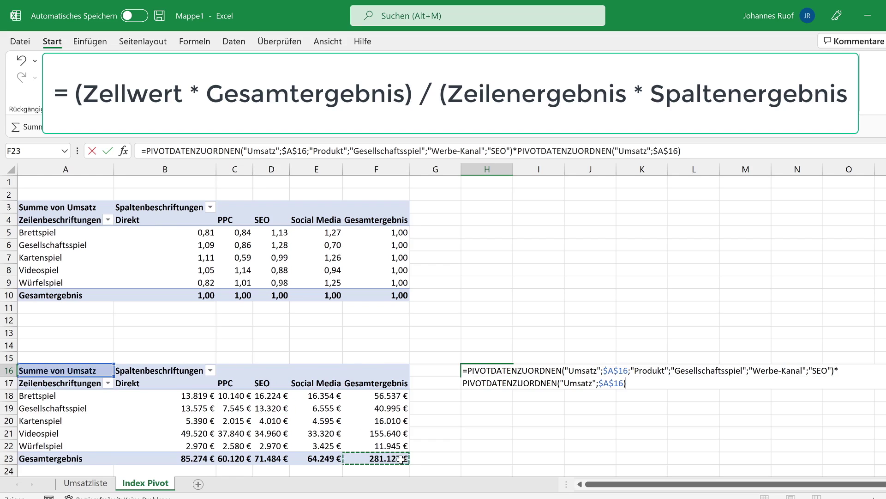
key("Return")
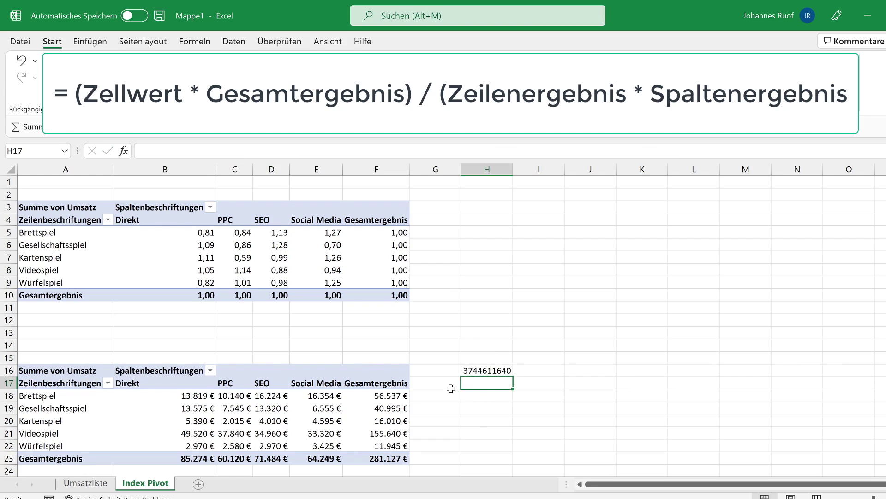
In H17, multiply the Gesellschaftsspiel row total F19 by the SEO column total D23
type("=")
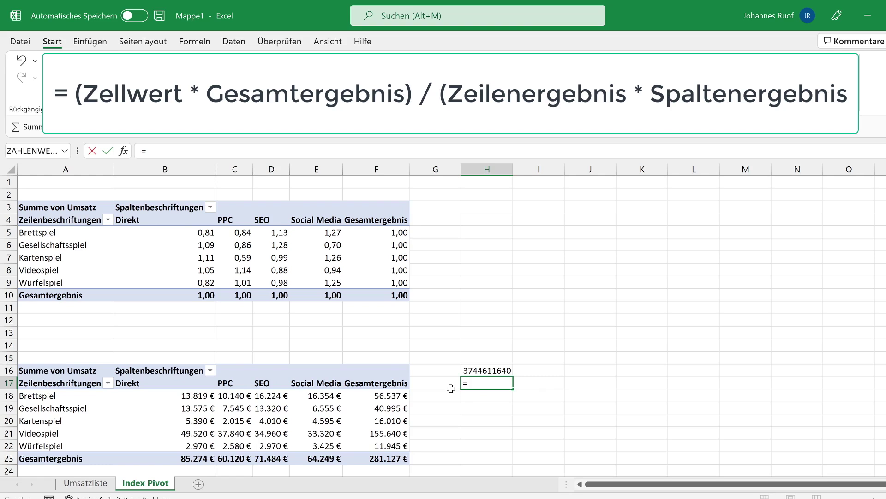
left_click(385, 410)
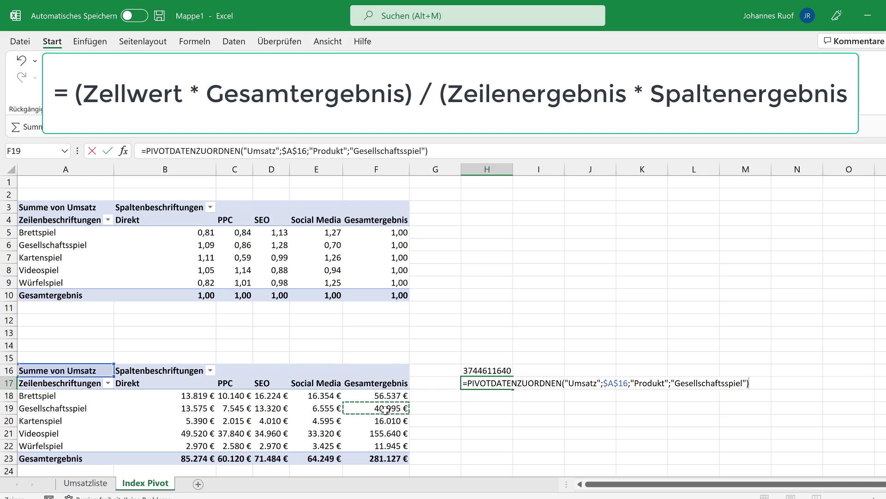
type("*")
left_click(268, 459)
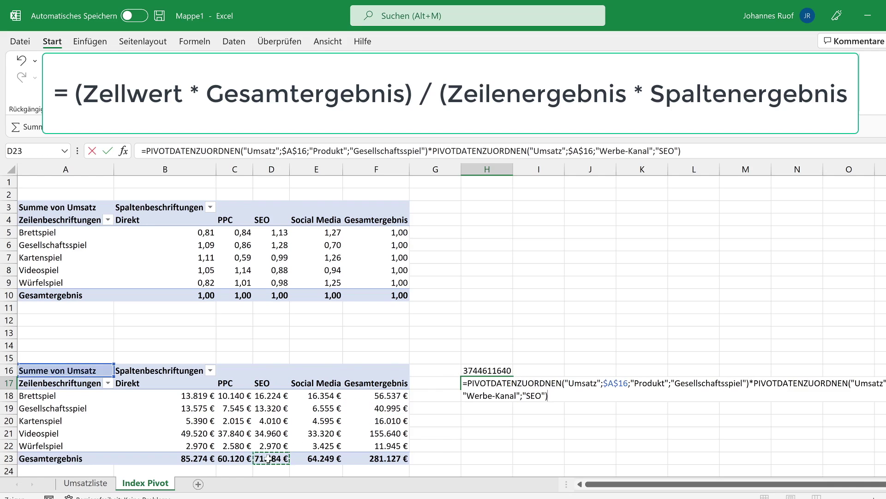
key("Return")
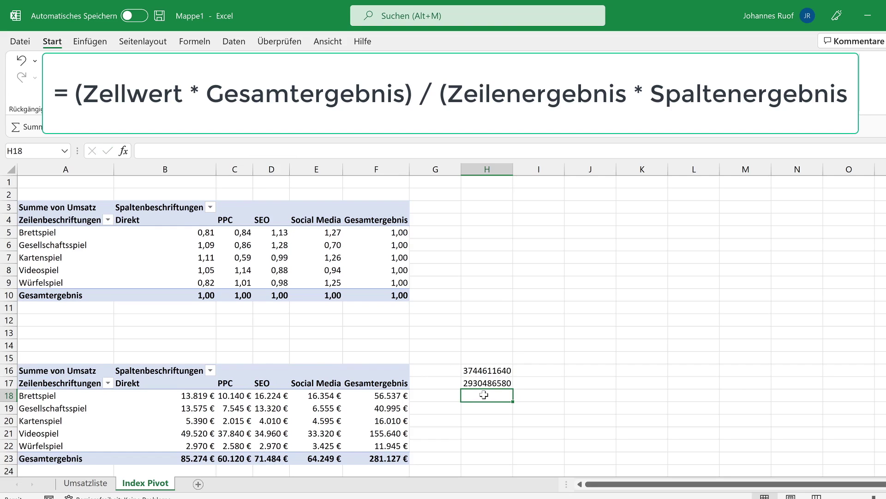
In H18, divide H16 by H17, giving 1,27781225
type("=")
left_click(495, 368)
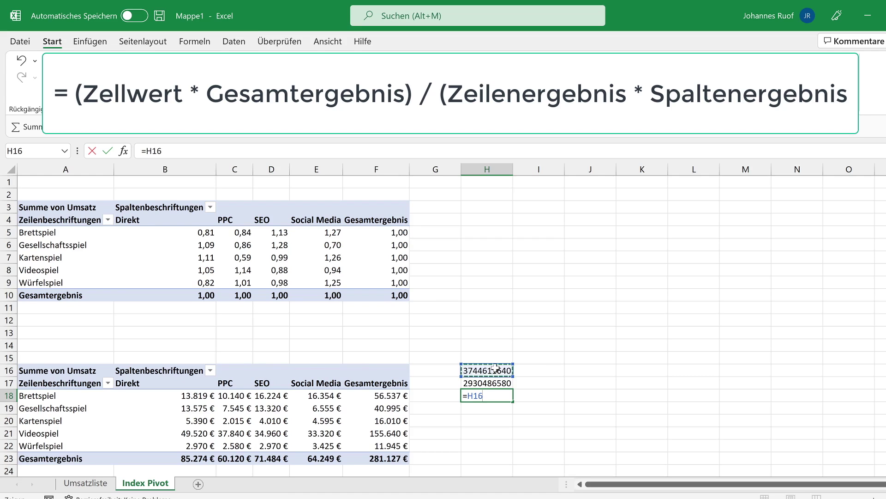
type("/")
left_click(487, 383)
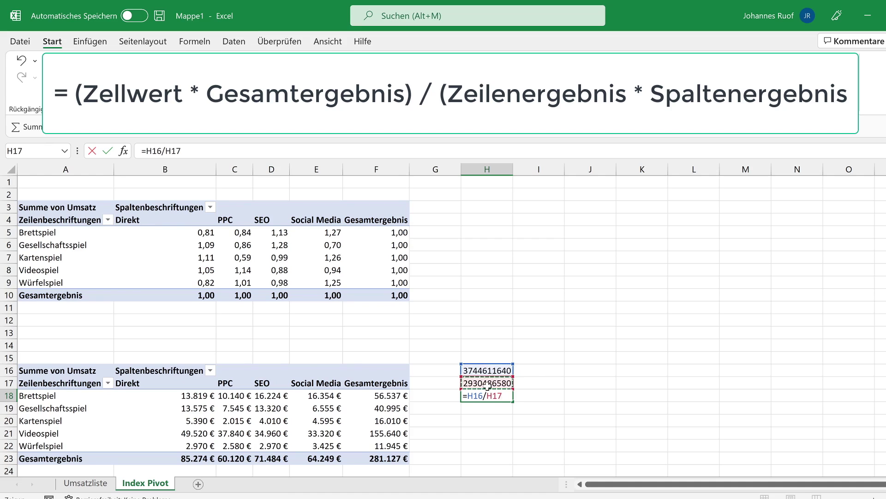
key("Return")
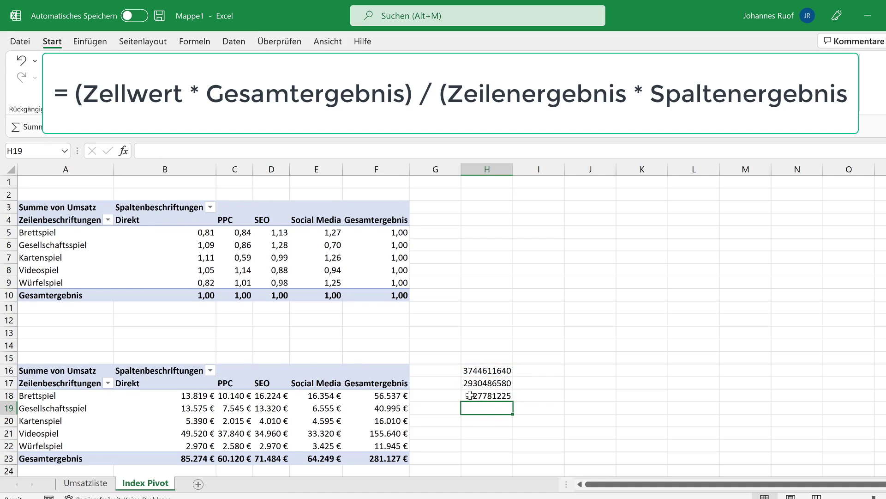
left_click(493, 396)
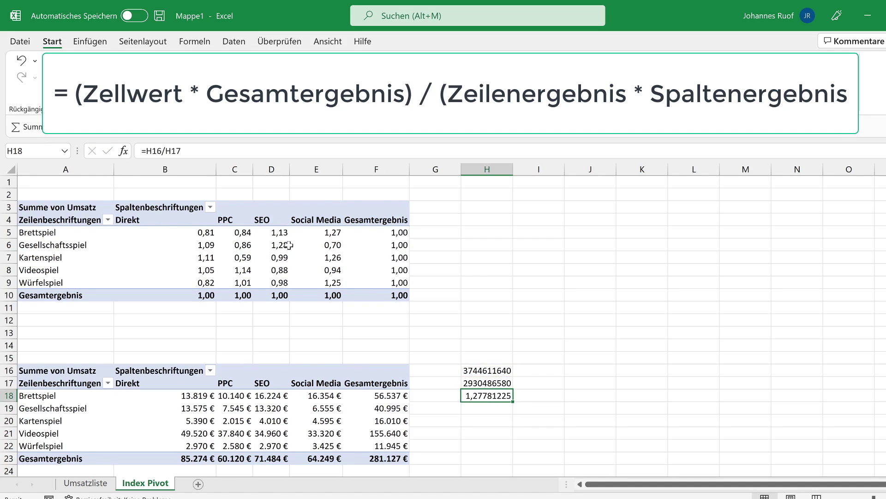
Compare the result with the 1,28 index in D6, then clear H16:H18
left_click(286, 246)
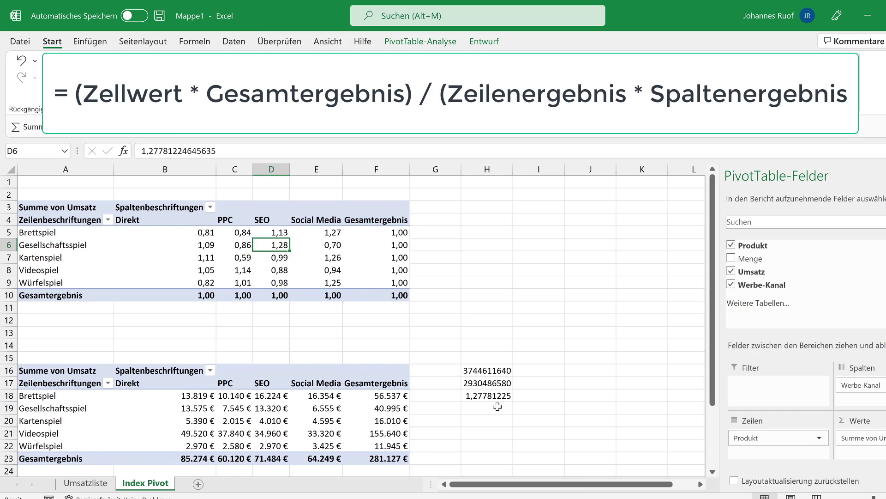
left_click_drag(497, 366, 499, 397)
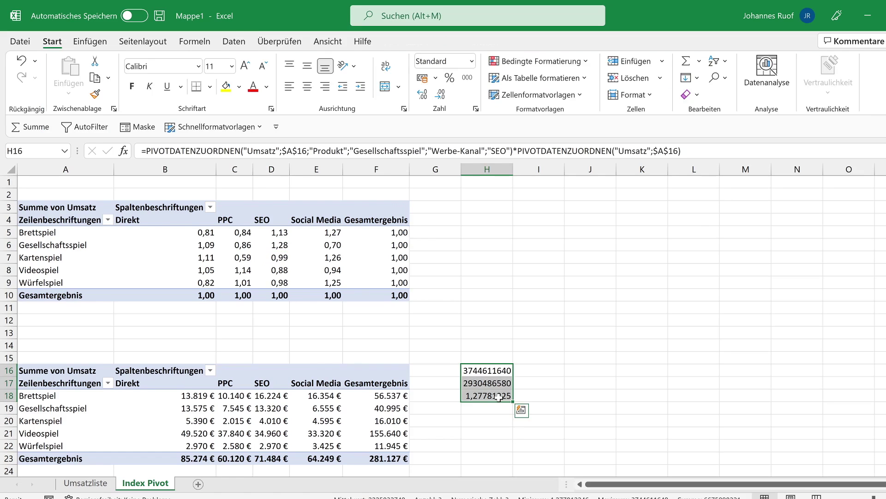
key("Delete")
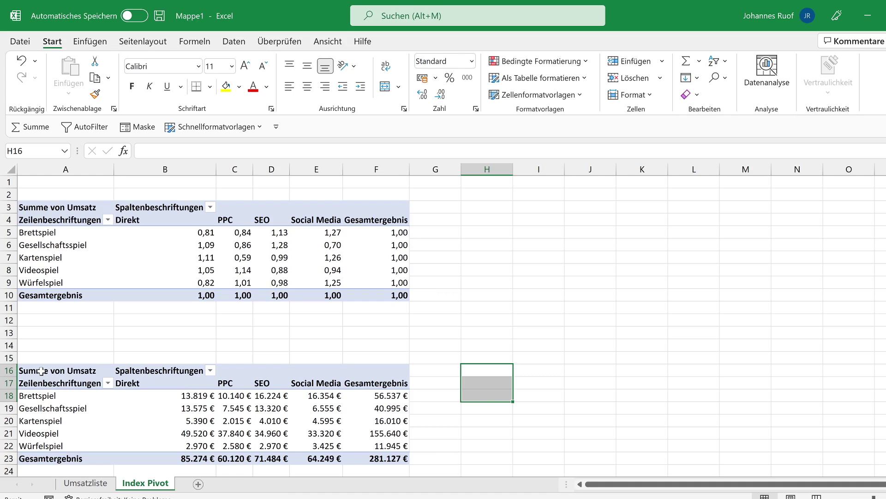
Copy the lower pivot table A16:F23 and paste it as values only at H3
left_click_drag(38, 374, 374, 457)
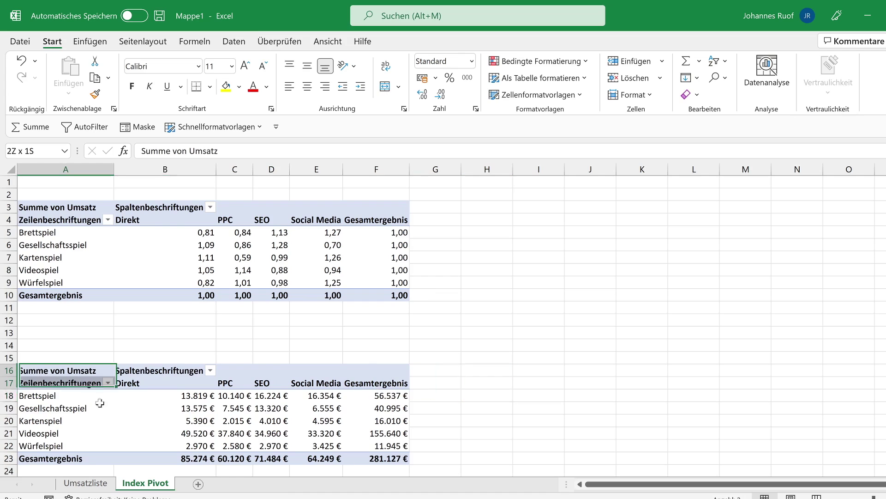
mouse_move(375, 445)
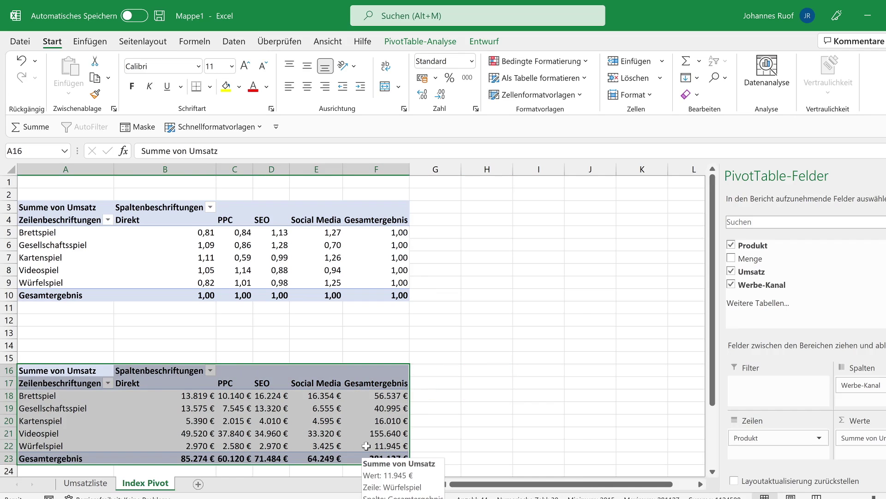
key("ctrl+c")
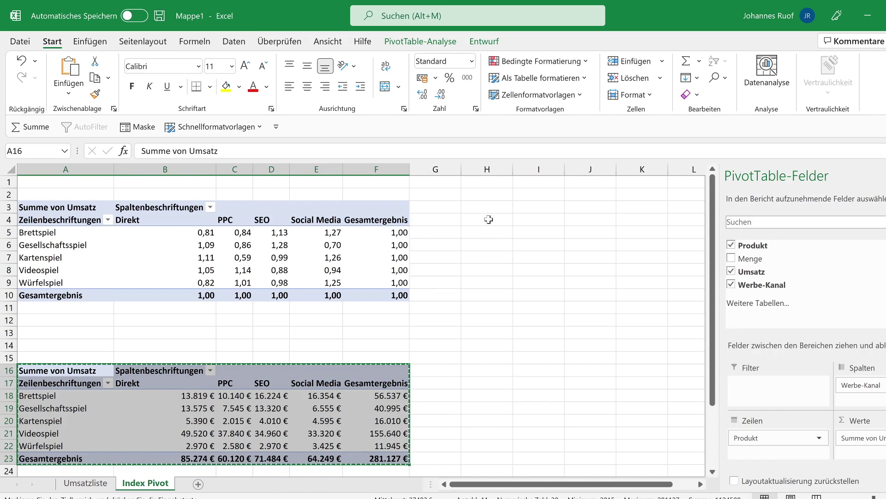
left_click(483, 207)
key("ctrl+v")
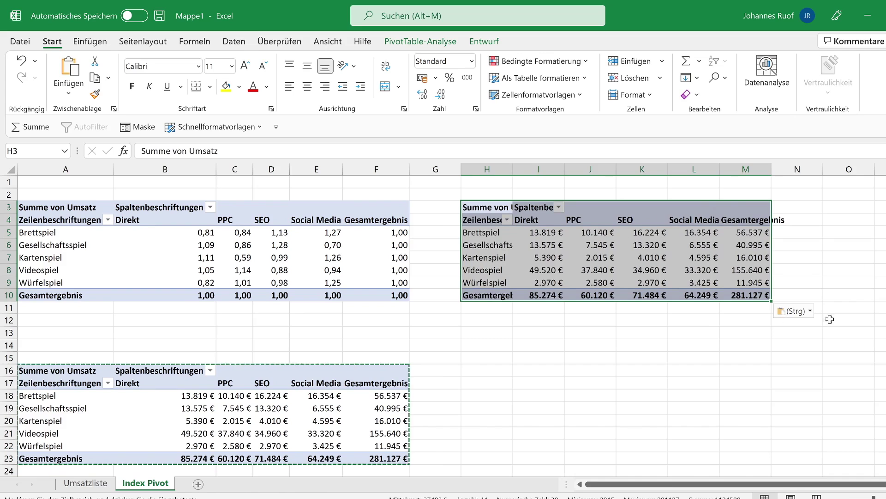
left_click(804, 311)
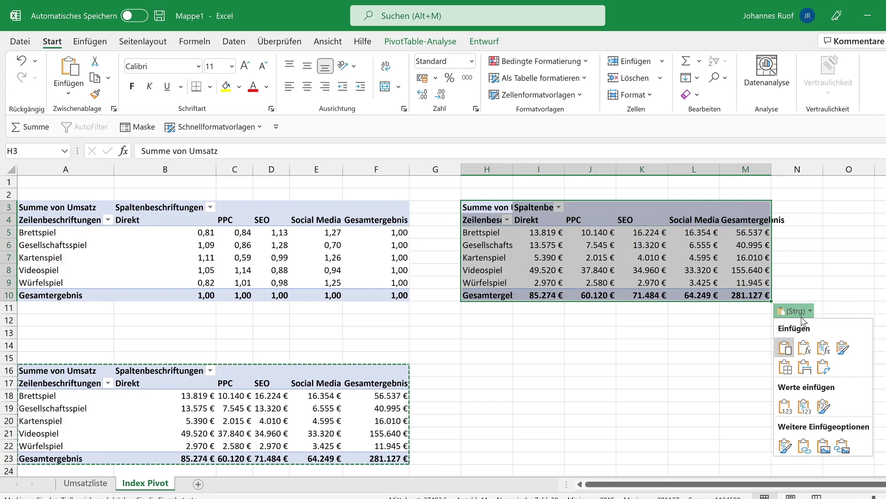
left_click(785, 406)
Autofit columns H to M and compare the copy's SEO values against the pivot
left_click(665, 265)
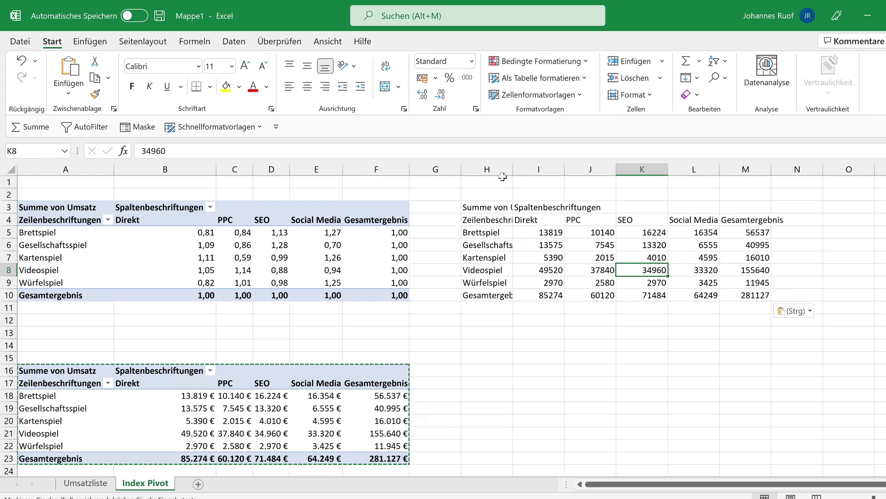
left_click_drag(487, 169, 718, 171)
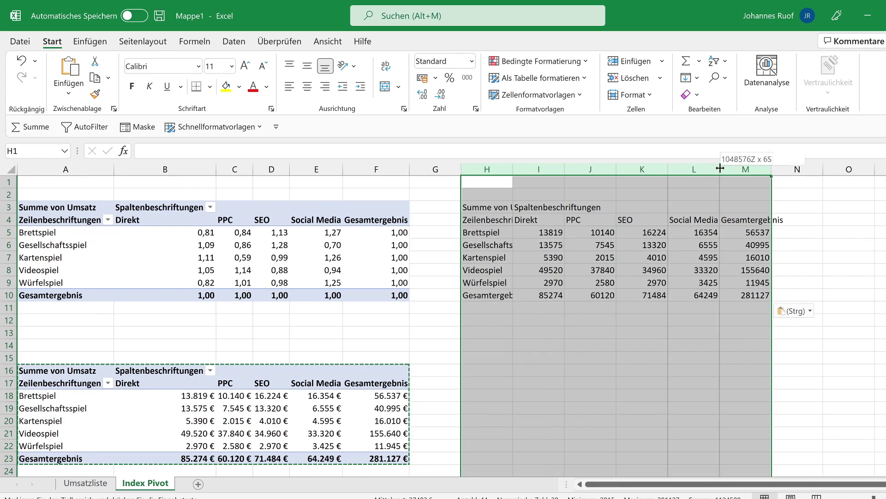
double_click(720, 168)
left_click(672, 346)
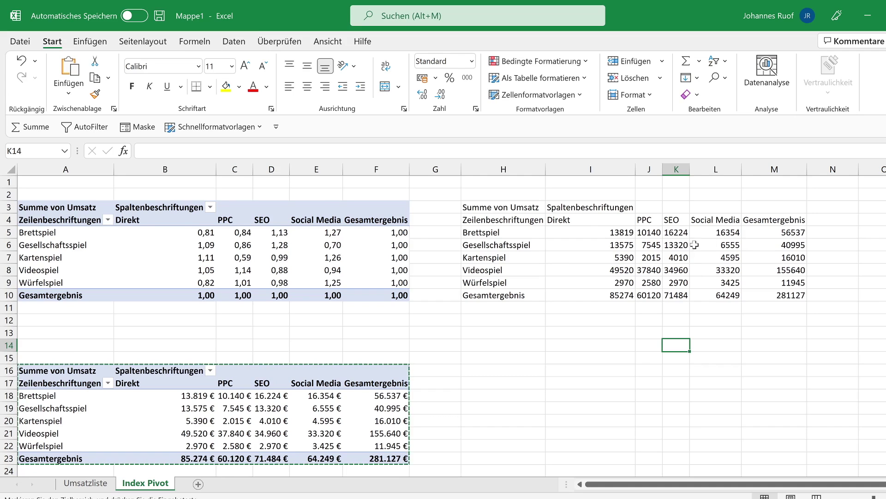
left_click(671, 245)
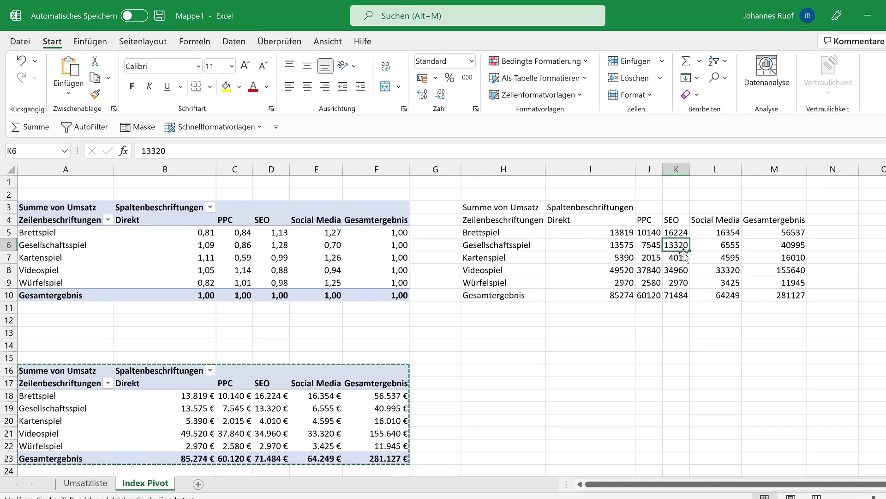
left_click(279, 434)
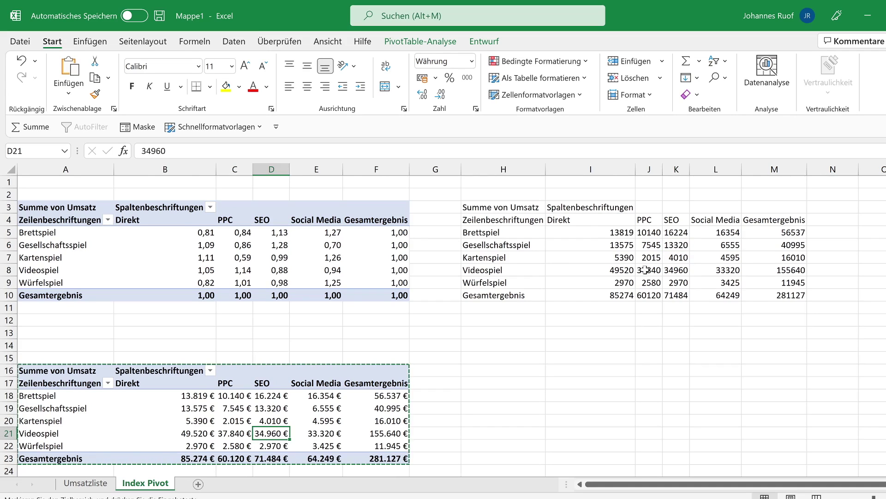
left_click(676, 272)
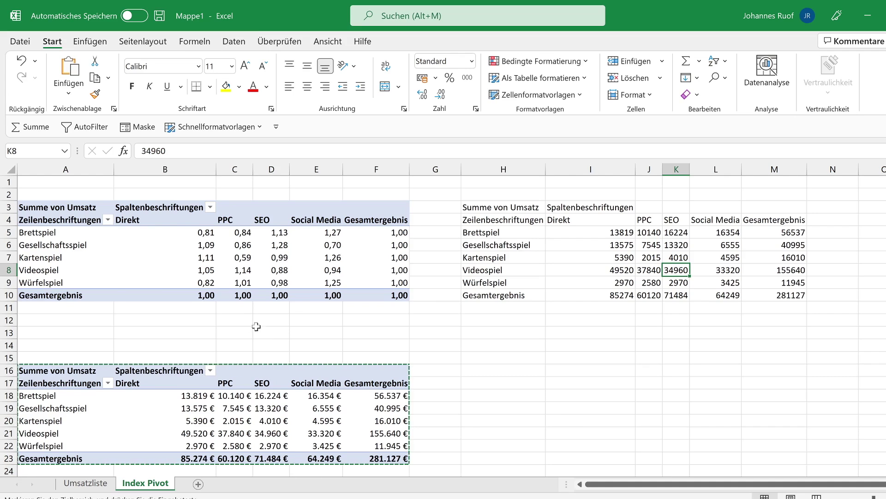
left_click(85, 482)
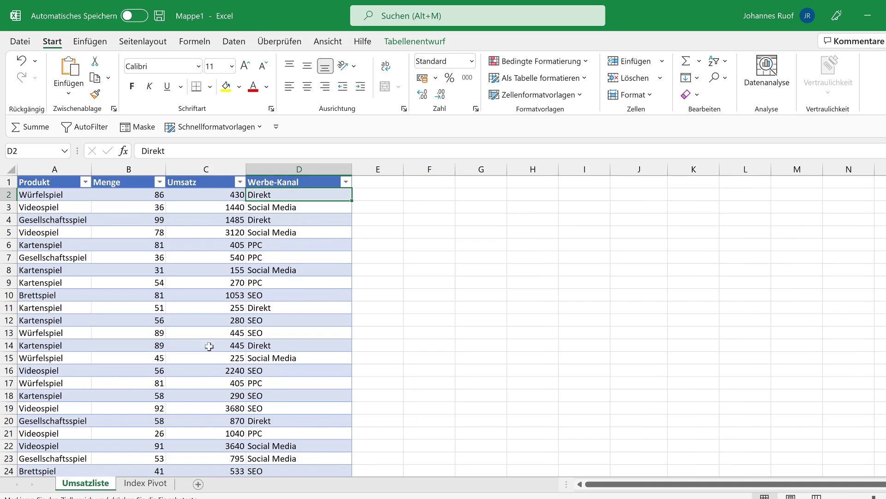
Set the Werbe-Kanal filter on Umsatzliste to SEO only
left_click(151, 482)
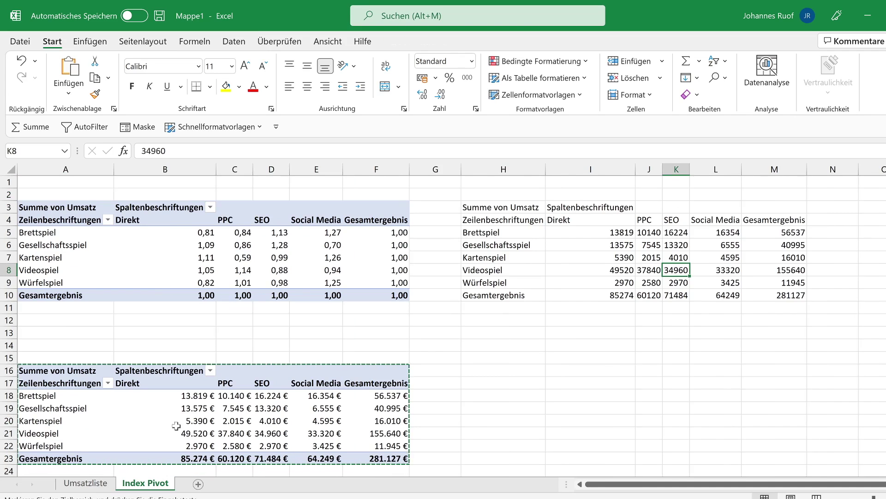
left_click(105, 484)
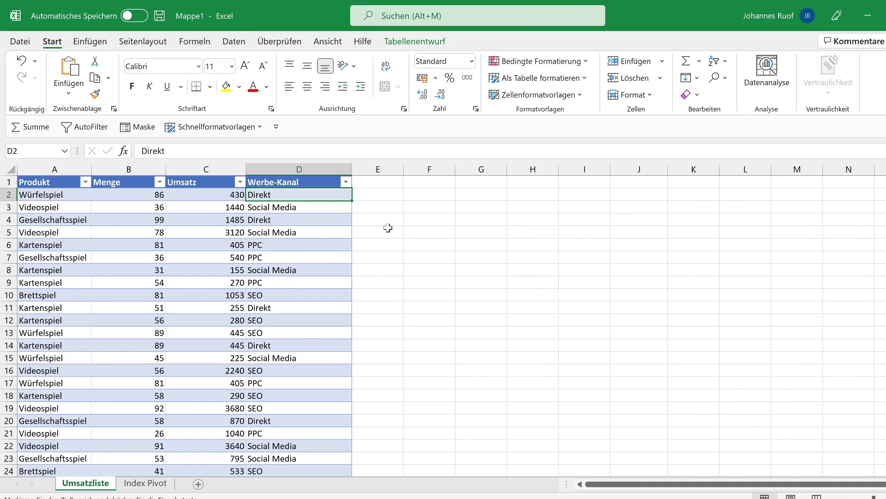
left_click(346, 182)
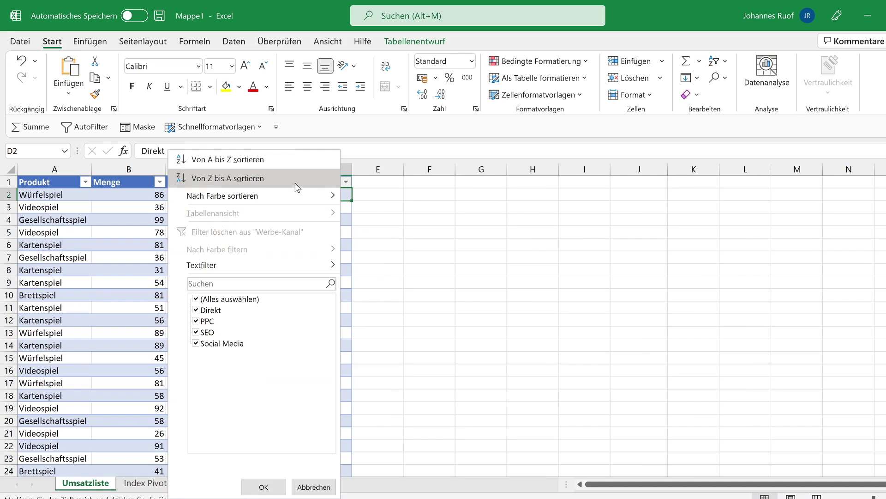
left_click(196, 299)
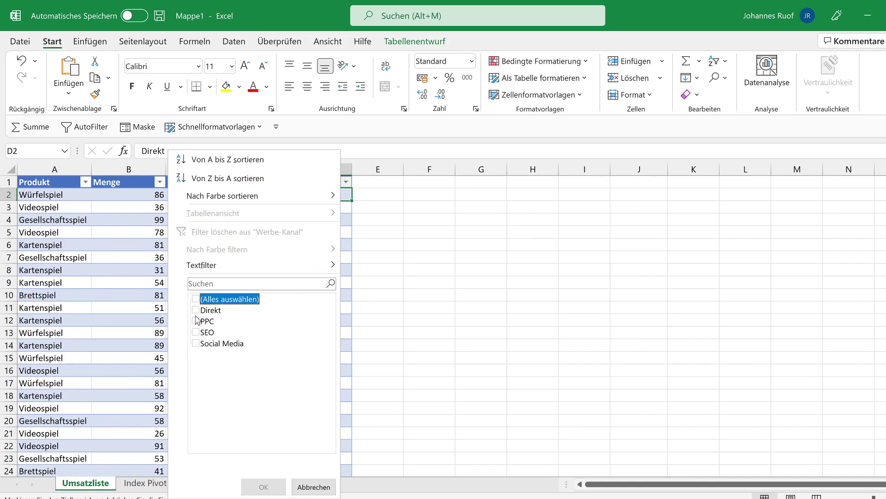
left_click(196, 332)
left_click(263, 486)
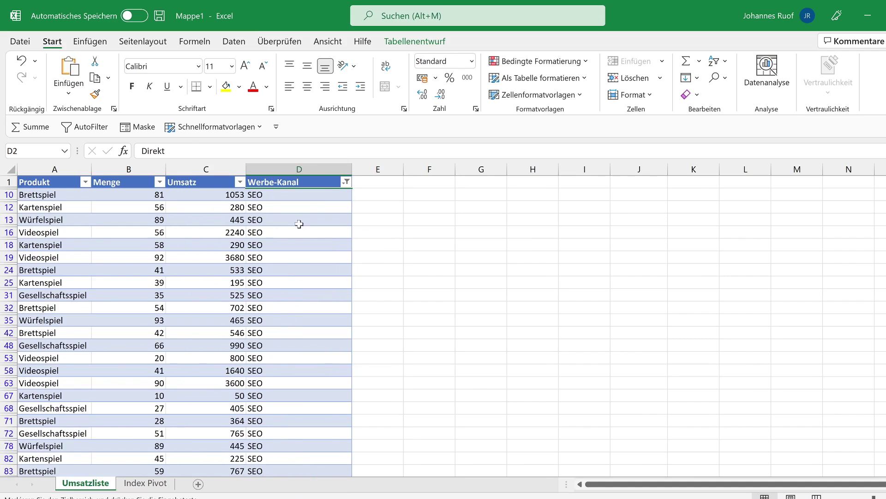
left_click(436, 192)
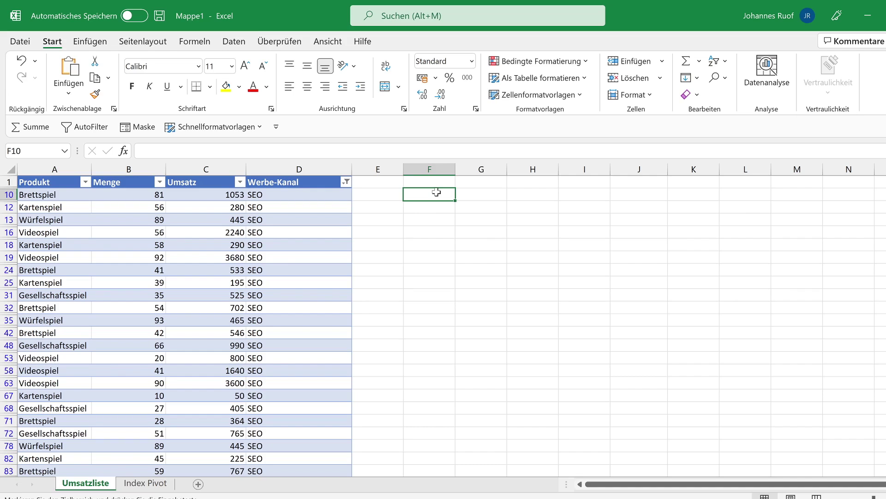
Enter the factor 1,2 in F10 and copy it
type("1,2")
key("Return")
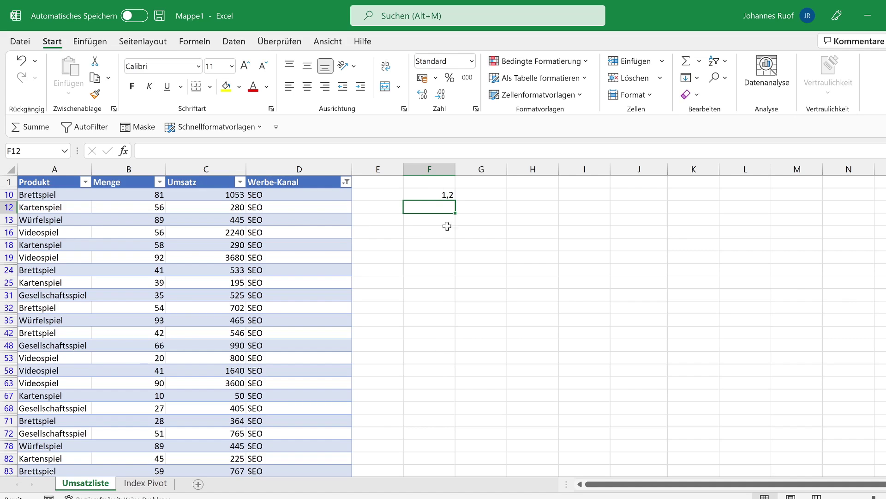
left_click(432, 197)
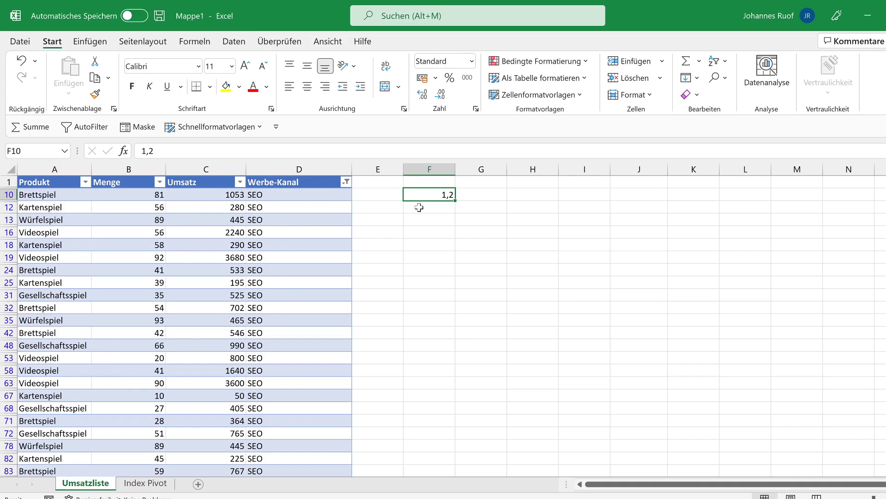
key("ctrl+c")
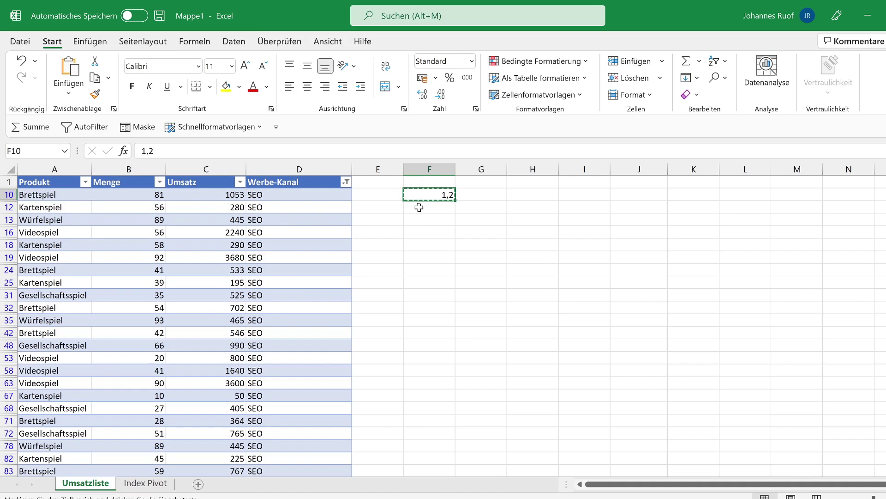
Select the visible Umsatz values from C10 down to the end of the column
left_click(215, 196)
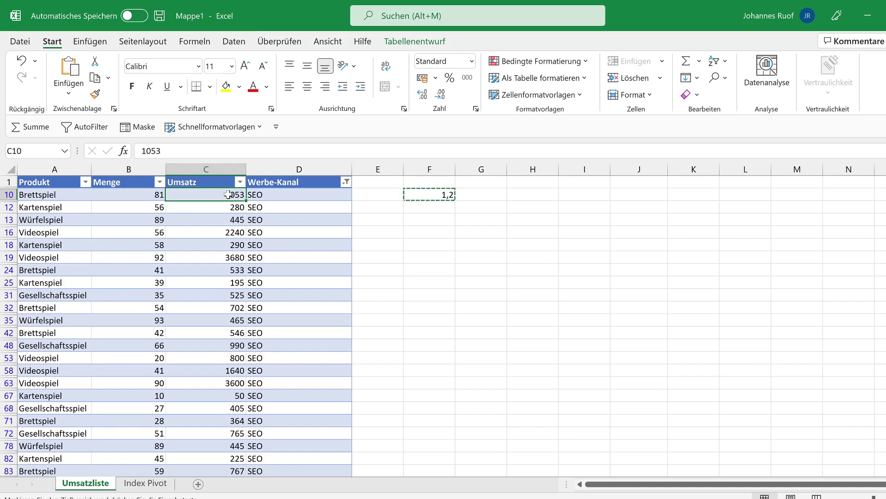
key("ctrl+shift+Down")
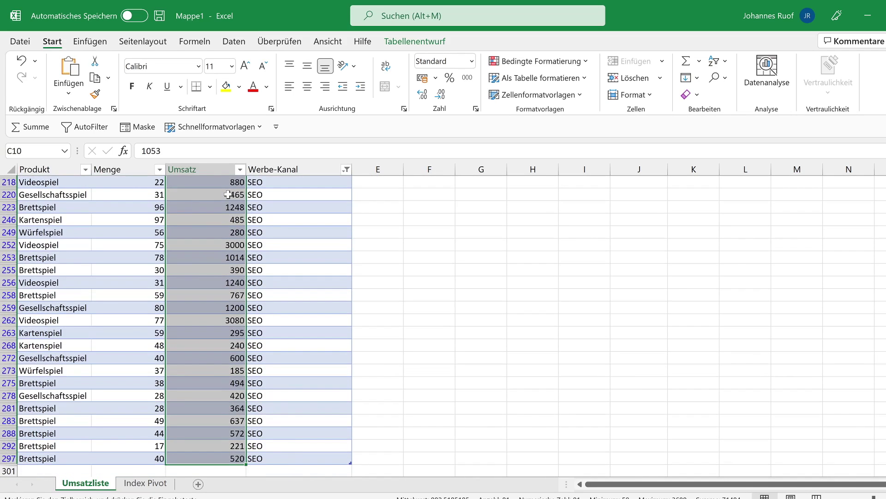
key("ctrl+BackSpace")
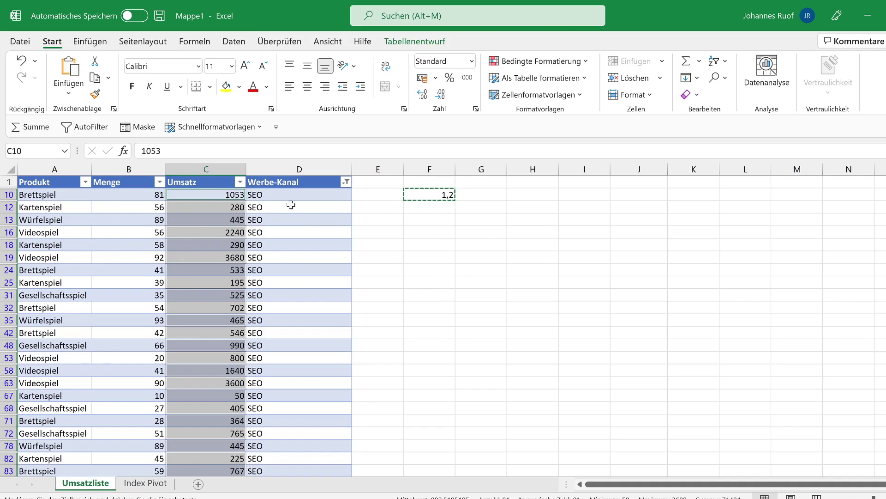
Use Inhalte einfügen with Multiplizieren to scale the selected Umsatz values by 1,2
left_click(68, 95)
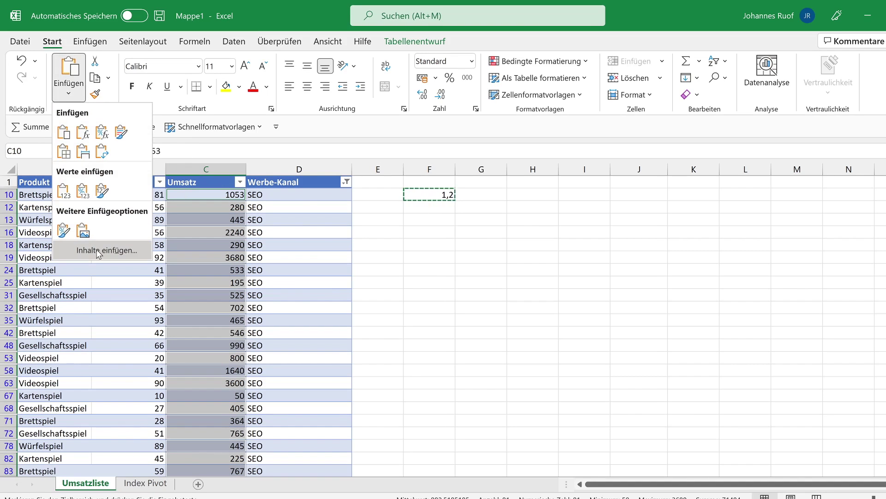
left_click(99, 252)
left_click_drag(465, 190, 486, 235)
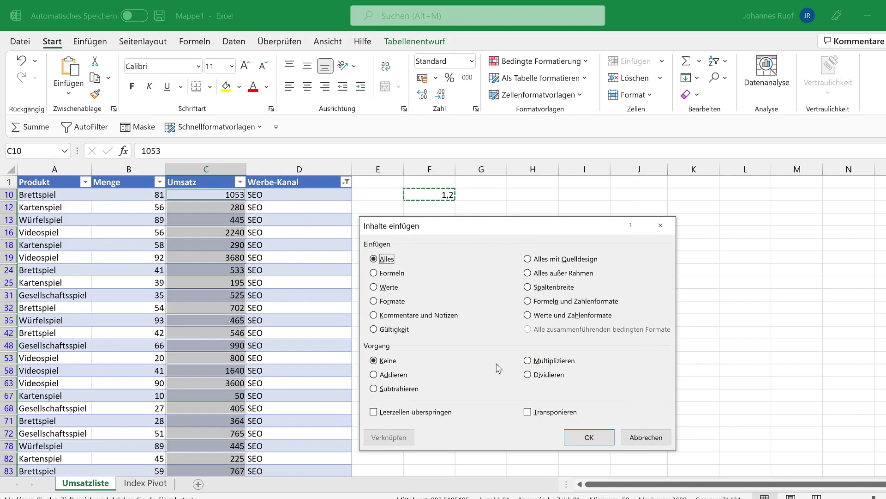
left_click(528, 360)
left_click(594, 437)
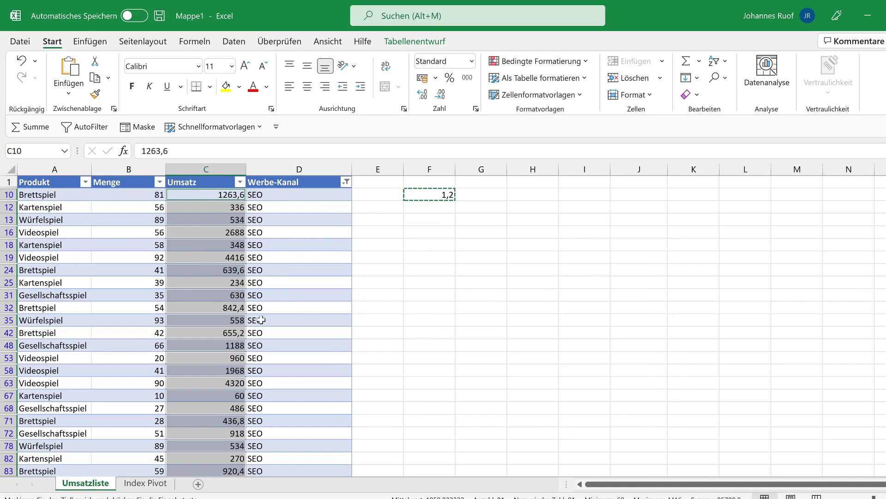
key("Escape")
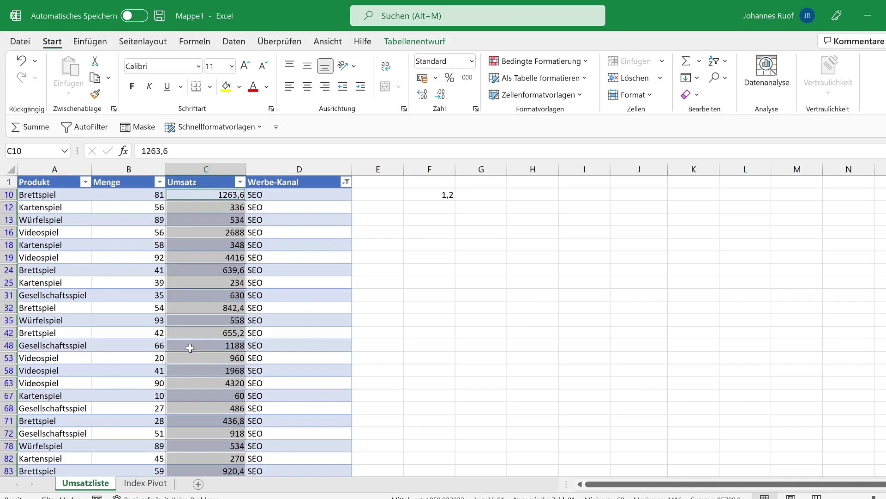
Refresh the Index Pivot PivotTables so the Videospiel SEO total reads 85.781 €
left_click(150, 483)
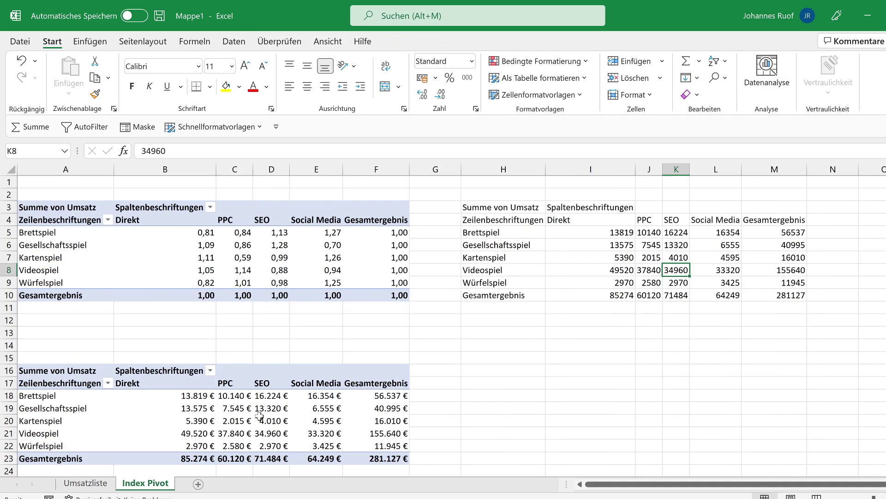
right_click(236, 410)
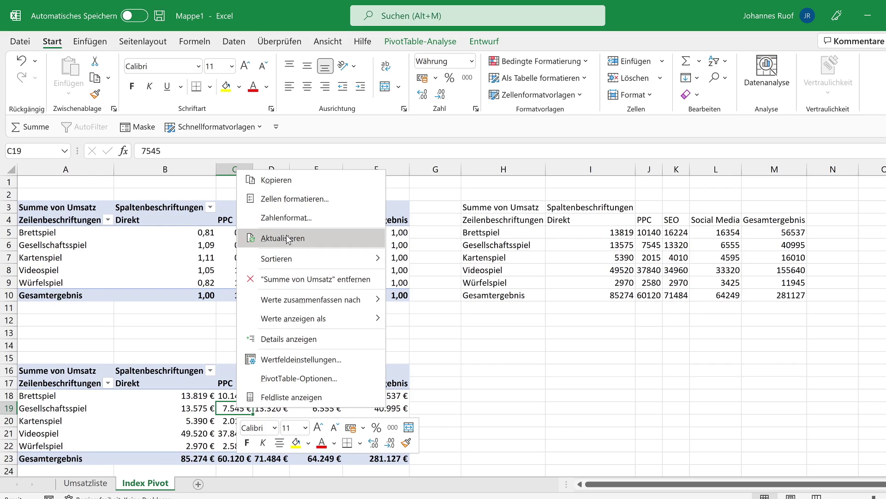
left_click(203, 426)
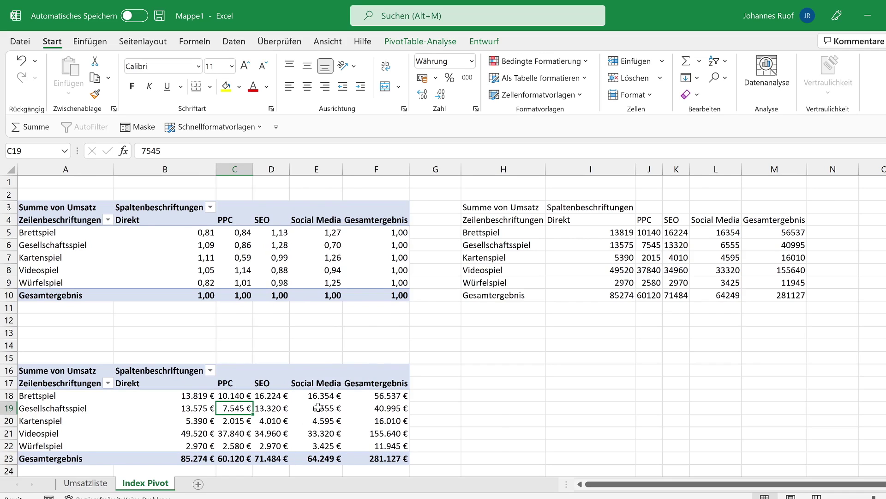
right_click(319, 409)
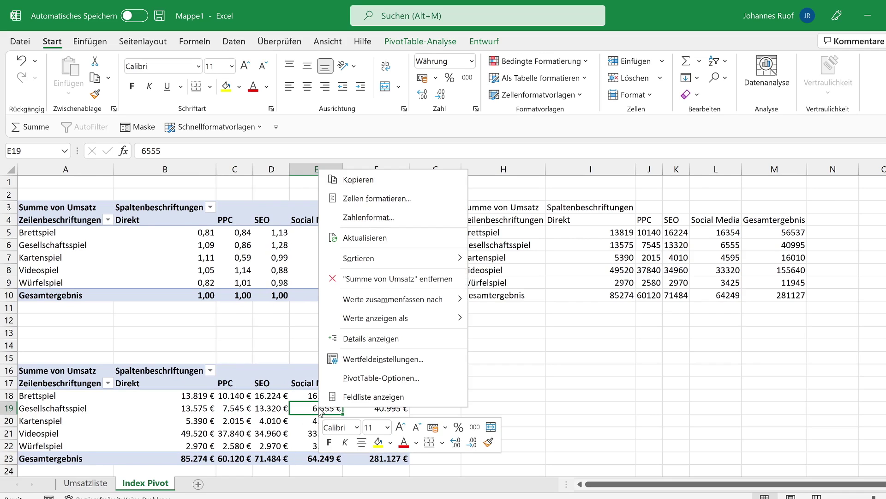
left_click(373, 244)
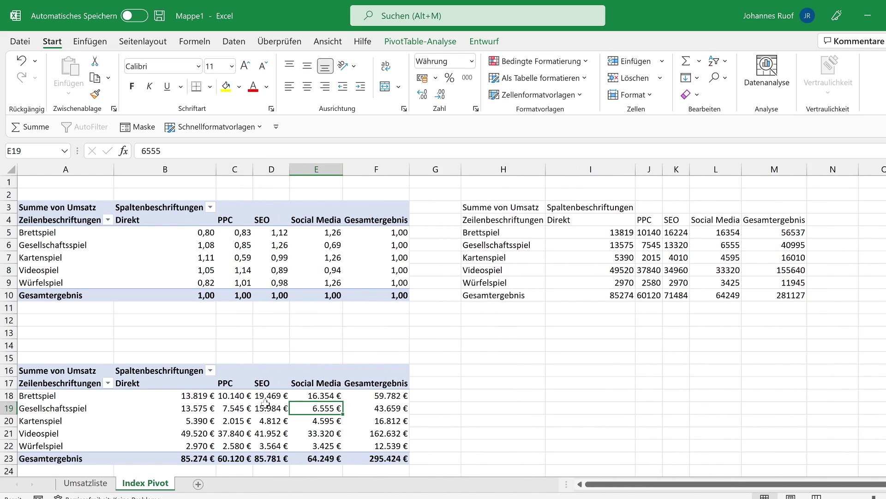
left_click(272, 435)
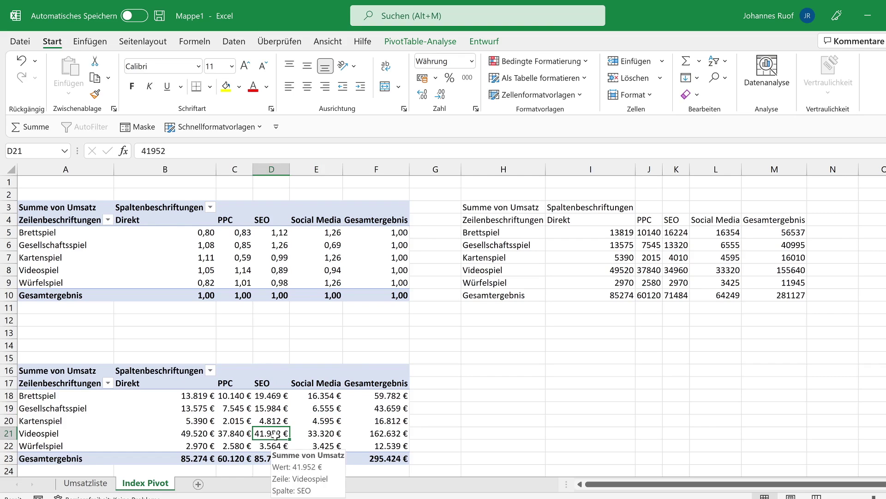
left_click(683, 269)
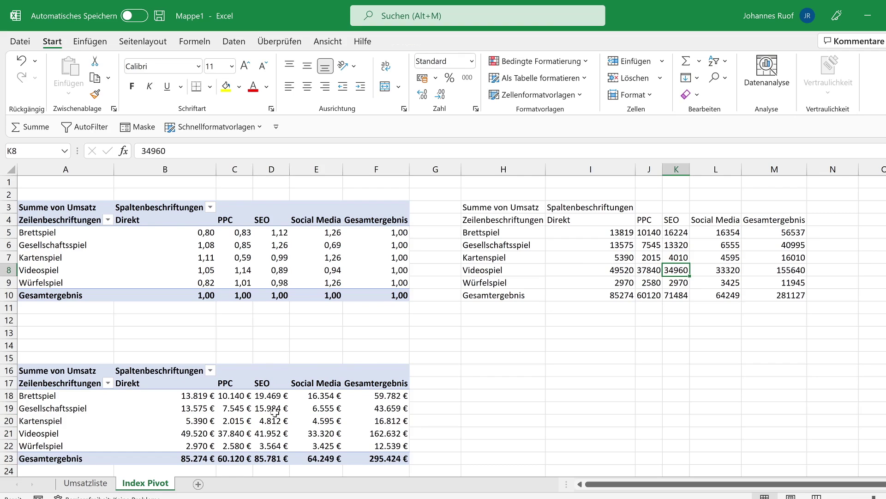
left_click(680, 241)
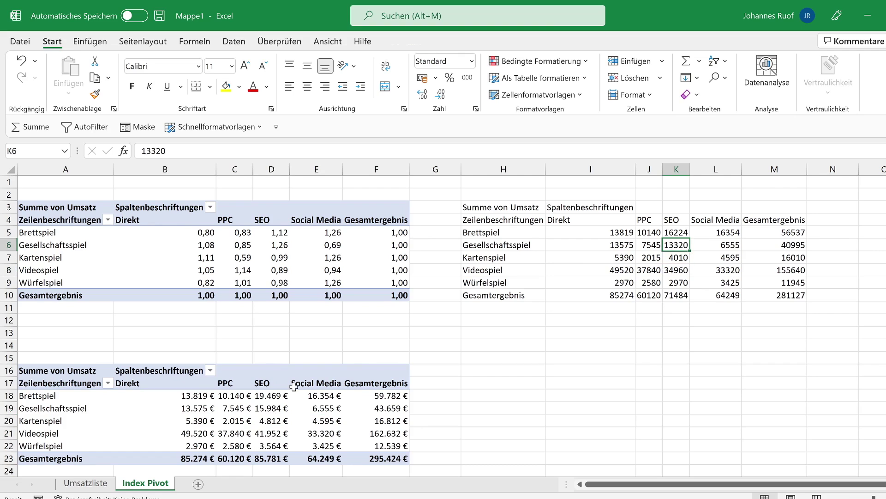
left_click(280, 408)
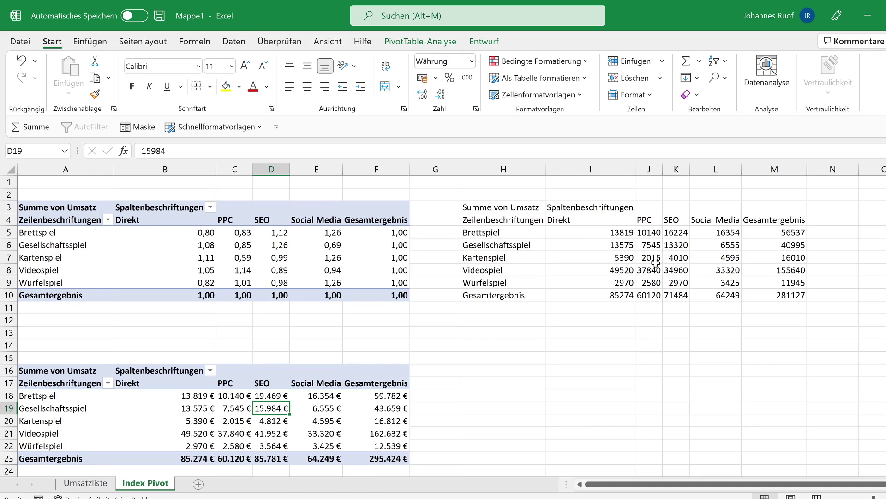
left_click(676, 246)
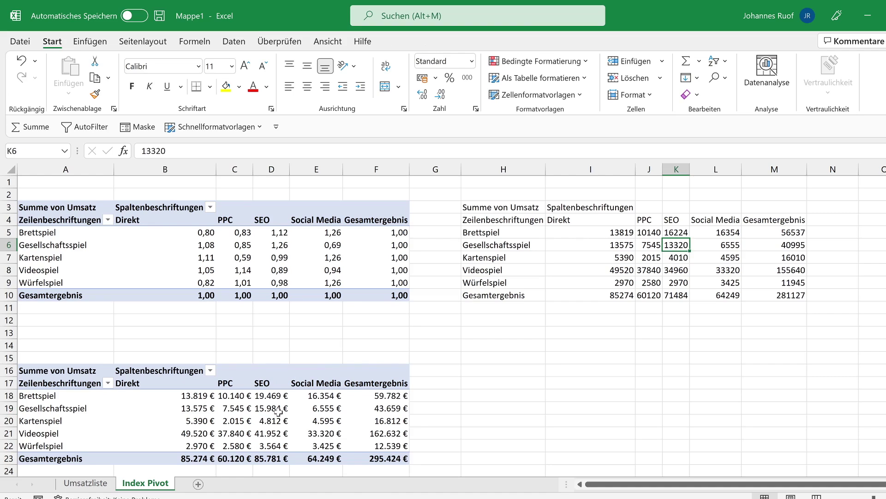
left_click(278, 409)
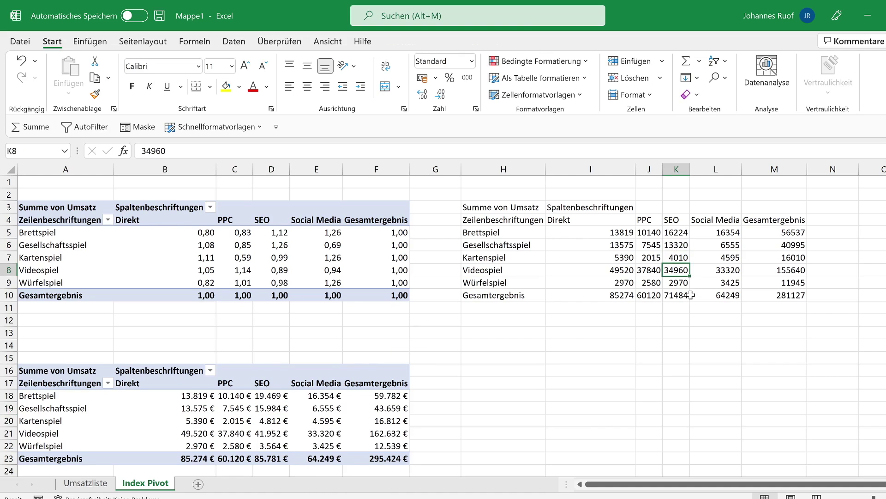
left_click(272, 435)
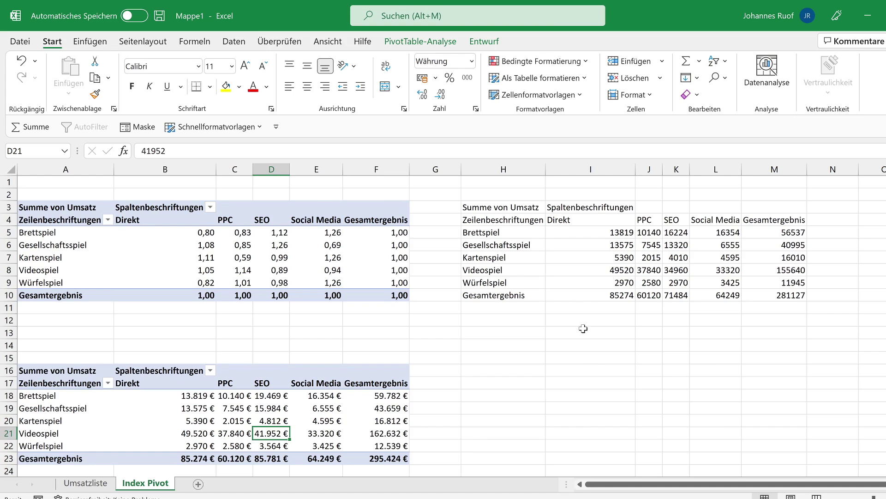
left_click(487, 400)
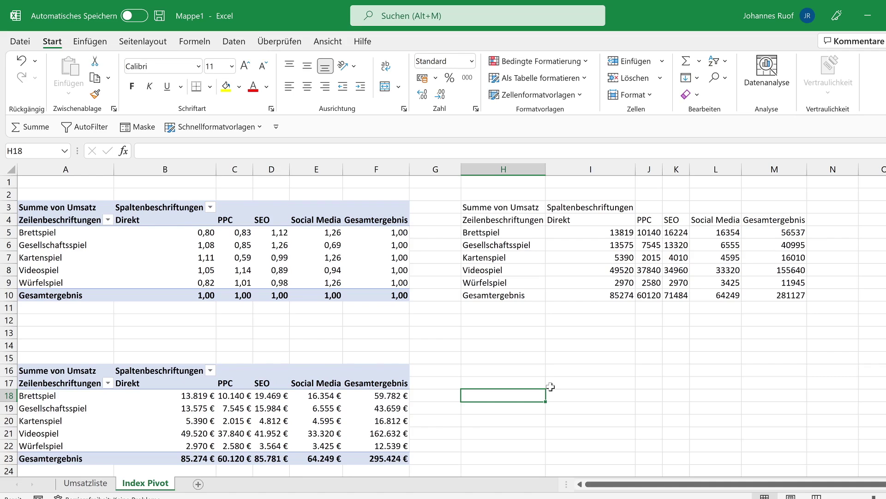
Enter the H18 growth formula: refreshed Gesellschaftsspiel total divided by the old total
type("=")
left_click(387, 409)
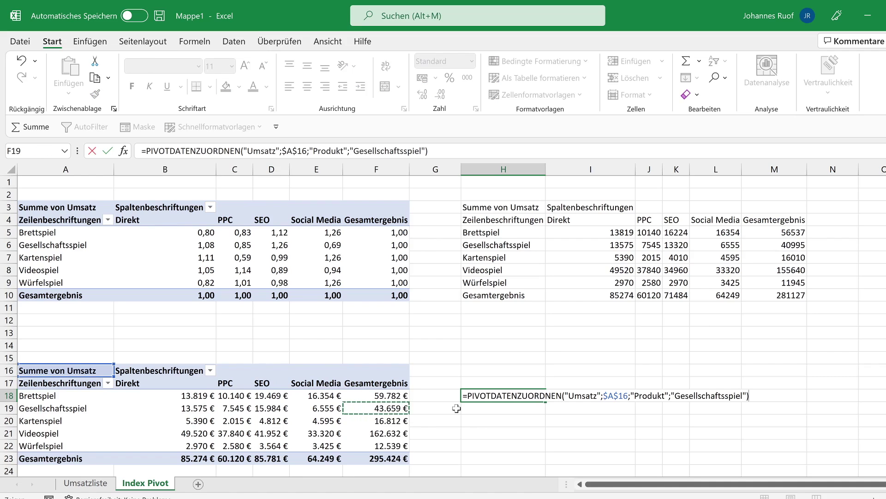
type("/")
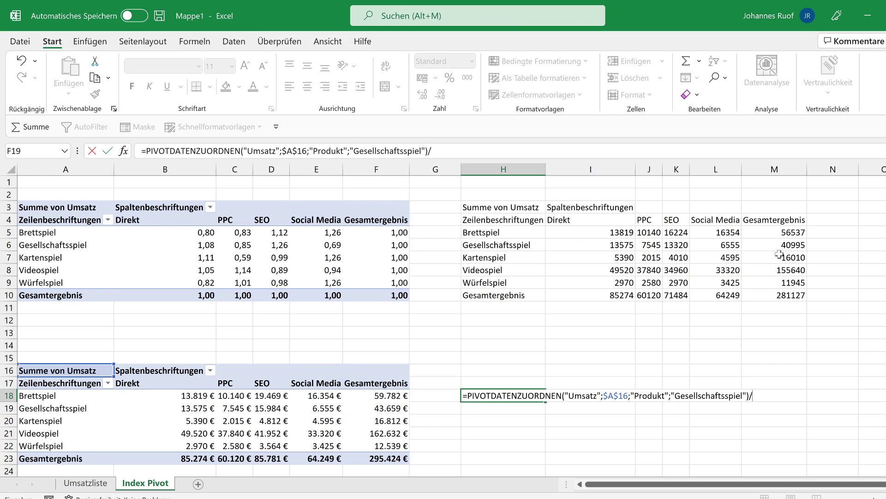
left_click(792, 244)
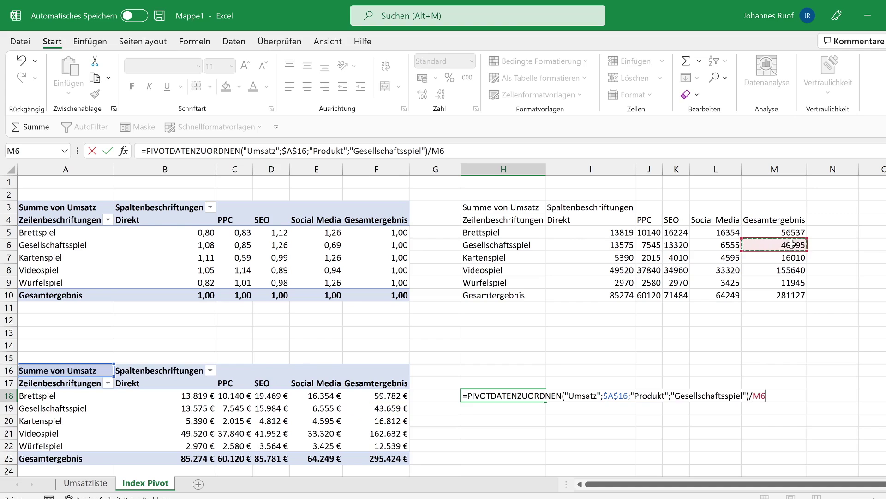
type("-1")
key("Return")
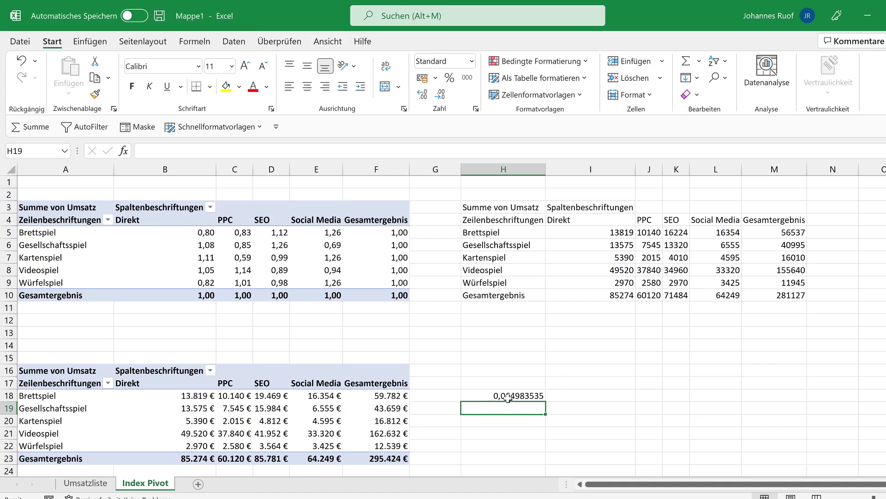
Enter H19 as new Videospiel total / old total -1, then format H18:H19 as percentages
type("=")
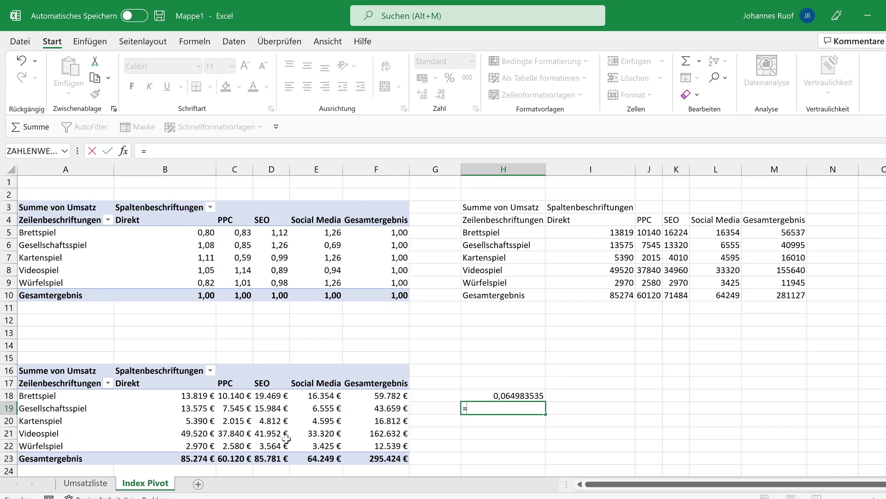
left_click(378, 434)
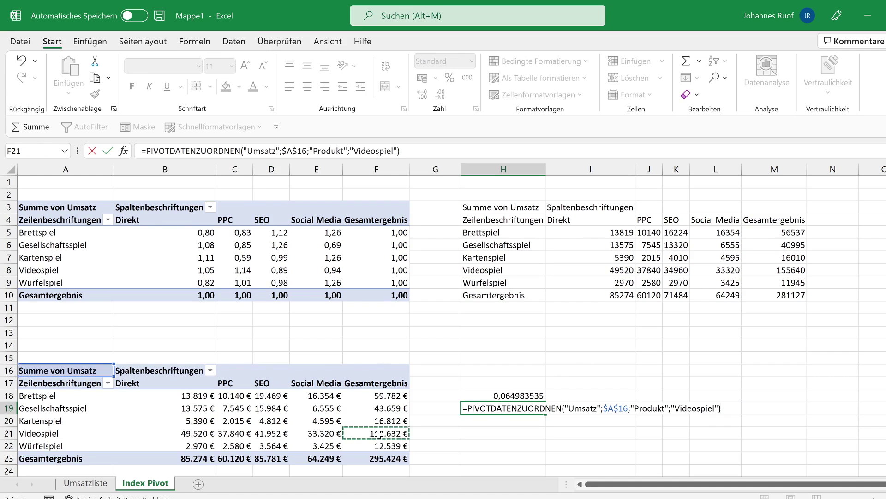
type("/")
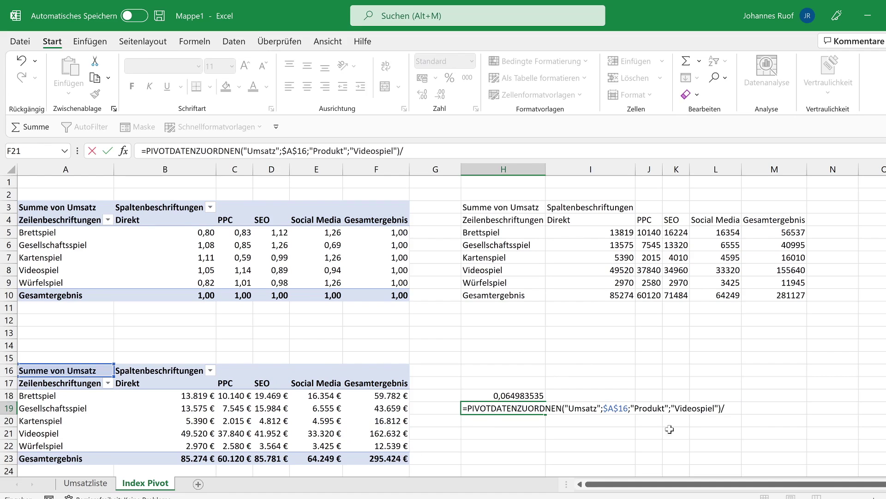
left_click(788, 273)
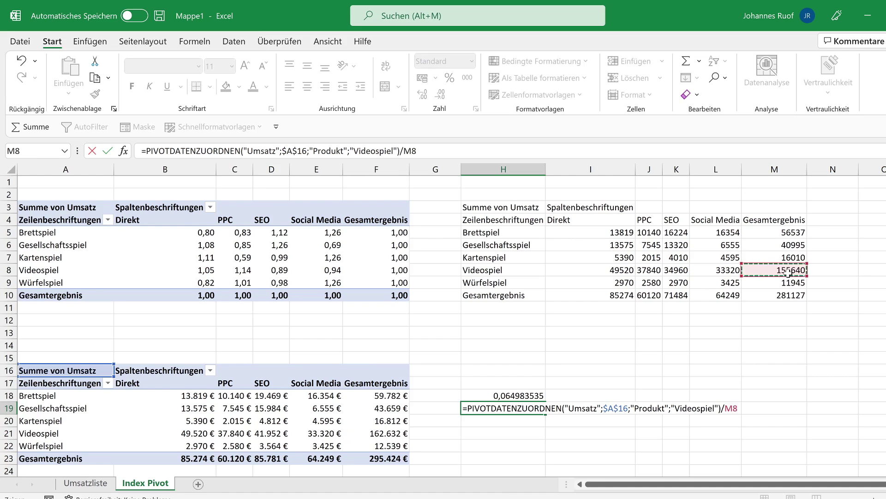
type("-1")
key("shift+Return")
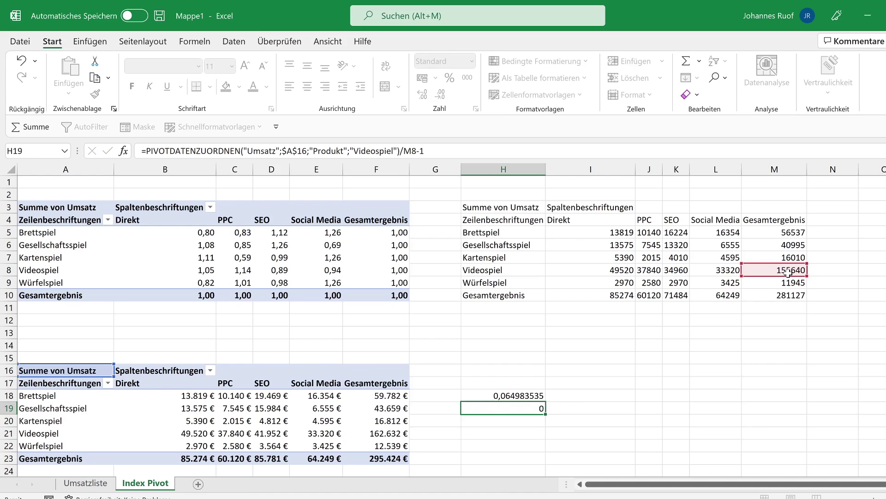
left_click(514, 410, "shift")
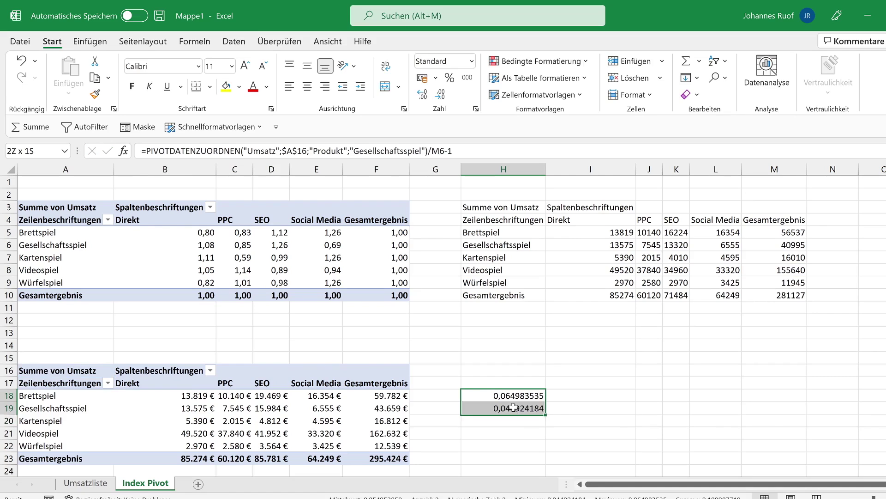
left_click(449, 78)
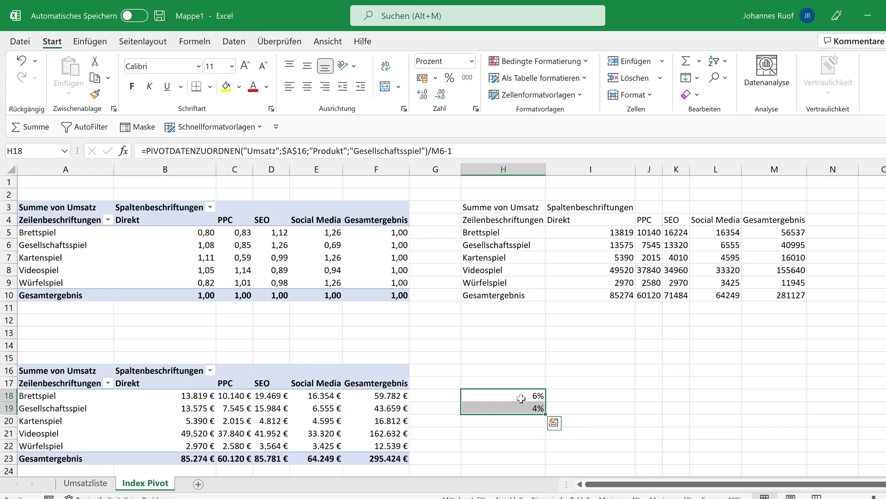
left_click(521, 397)
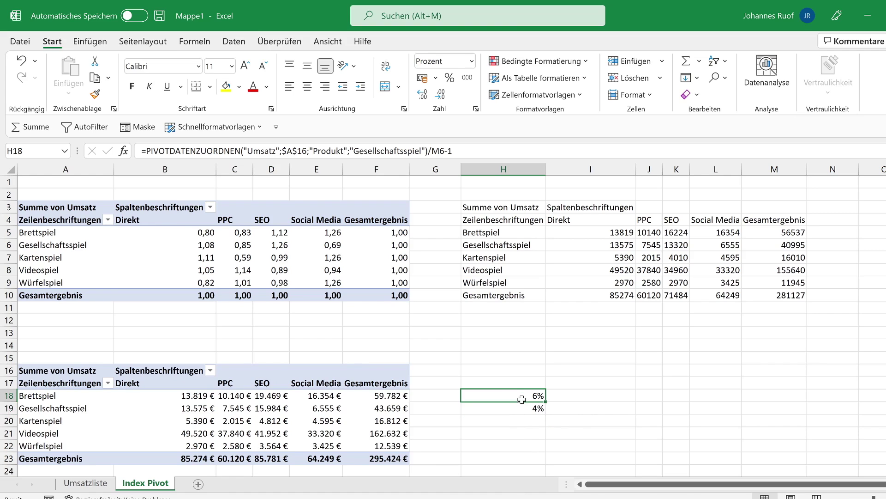
Select H19 to check its Videospiel growth formula
left_click(522, 408)
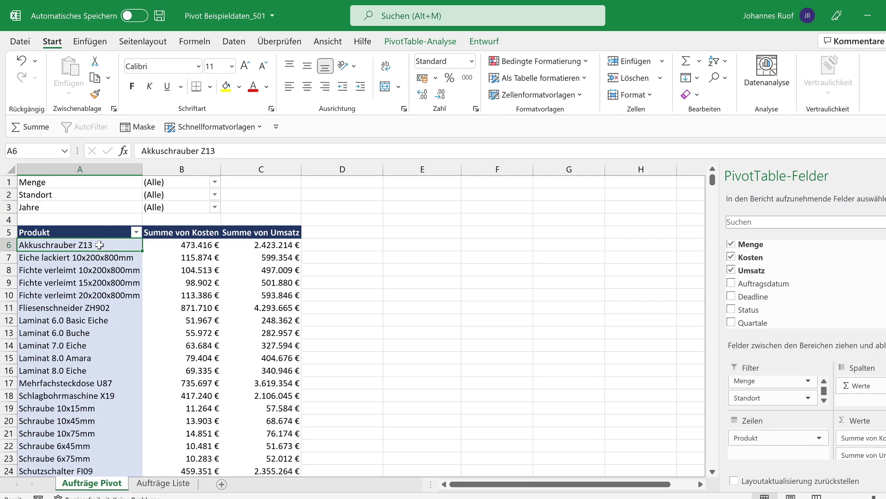
scroll(101, 251, "down", 1)
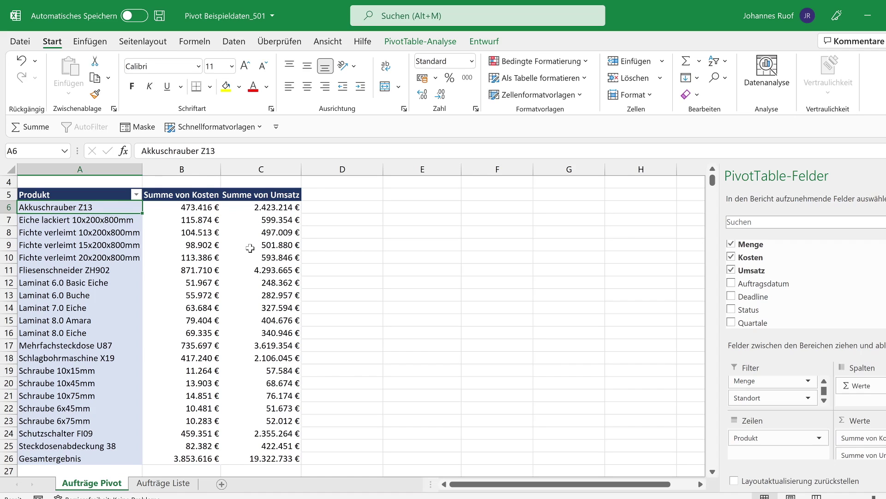
scroll(249, 248, "up", 1)
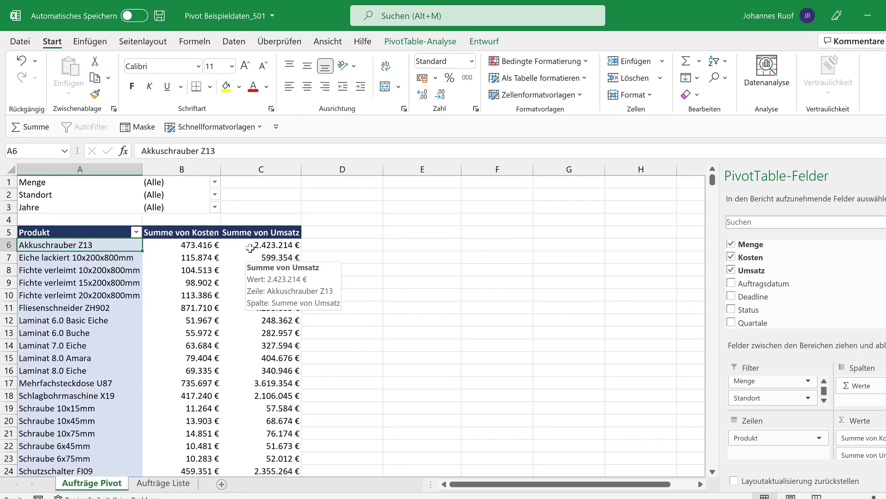
left_click(202, 247)
left_click(260, 244)
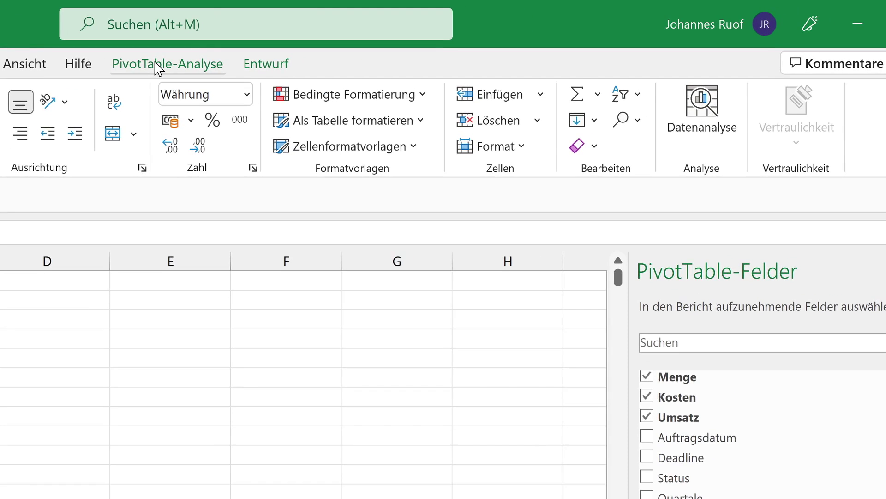
Start a new calculated field in the PivotTable and name it Gewinn
left_click(158, 67)
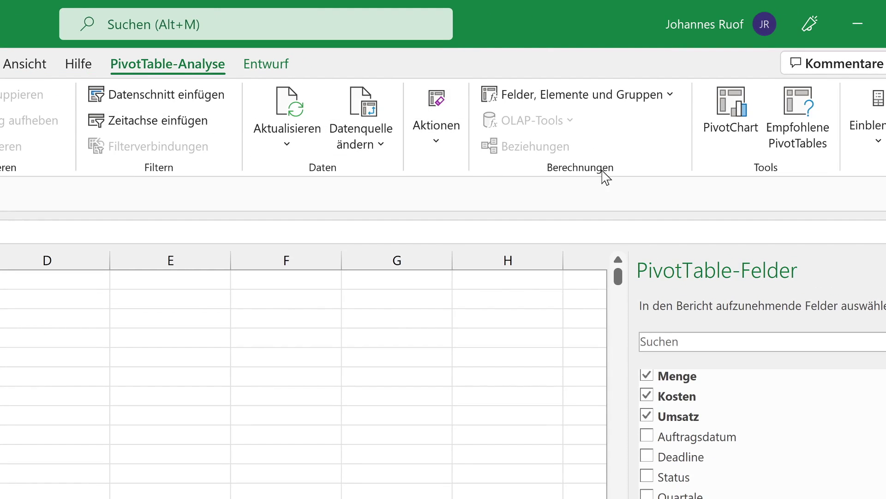
left_click(654, 97)
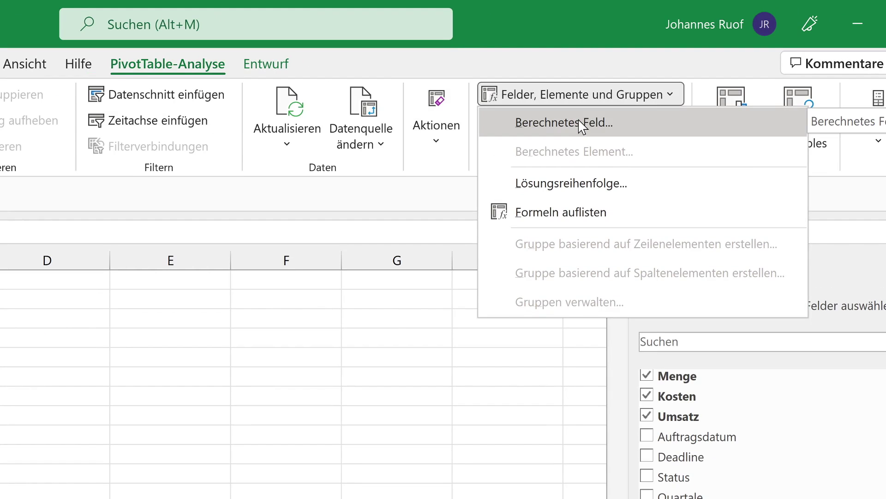
left_click(564, 122)
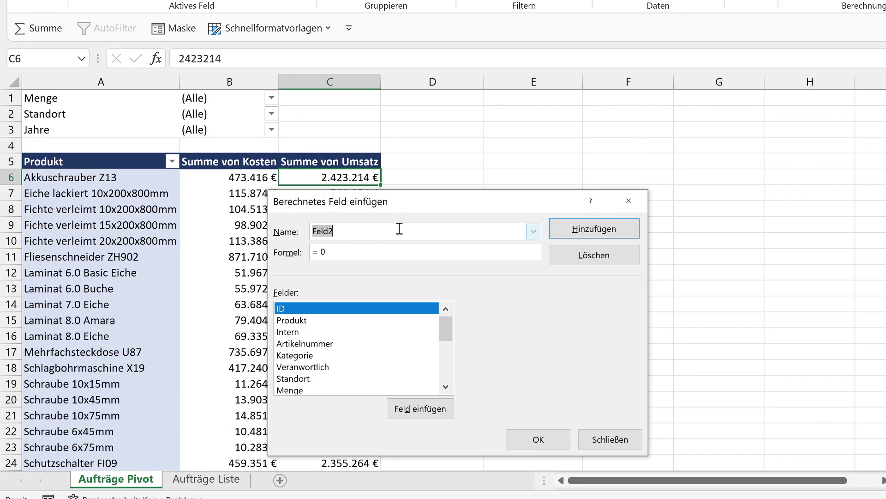
type("Gewinn")
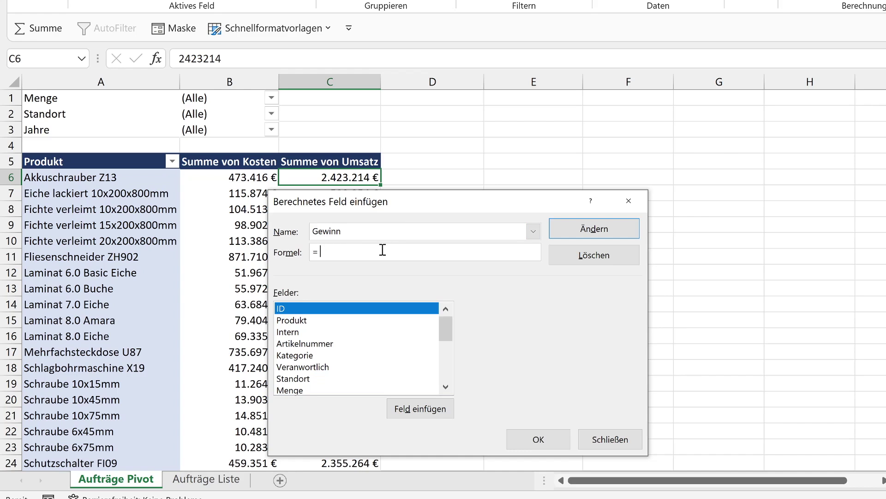
Build the Gewinn formula =Umsatz-Kosten from the field list and confirm it
scroll(369, 328, "down", 1)
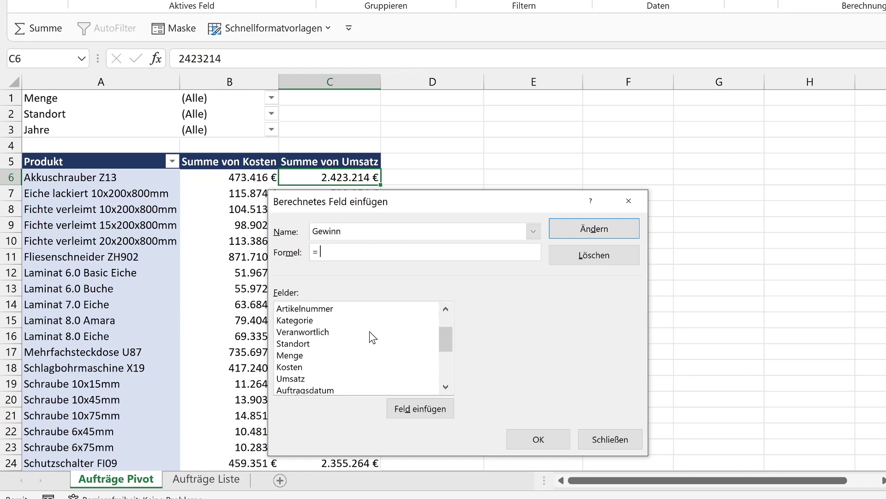
scroll(369, 331, "down", 2)
scroll(369, 336, "down", 1)
scroll(355, 358, "up", 2)
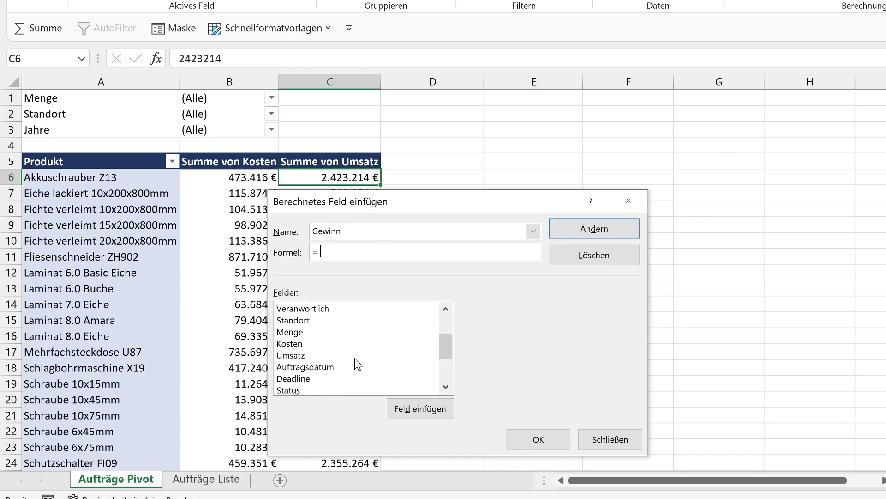
scroll(354, 358, "up", 2)
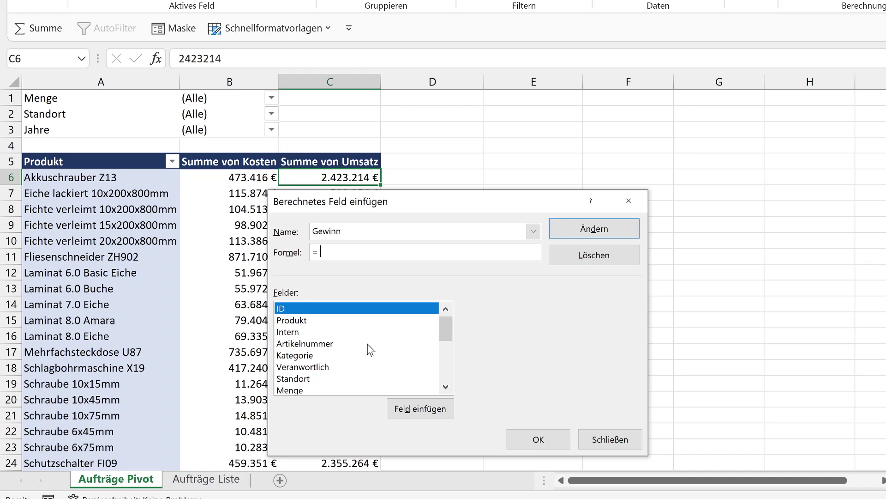
scroll(368, 347, "down", 1)
scroll(368, 348, "down", 1)
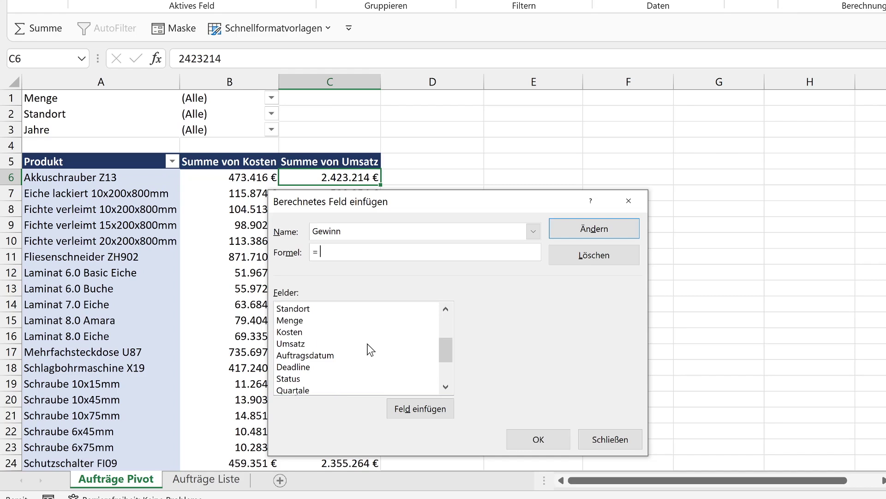
left_click(292, 344)
double_click(292, 342)
type("-")
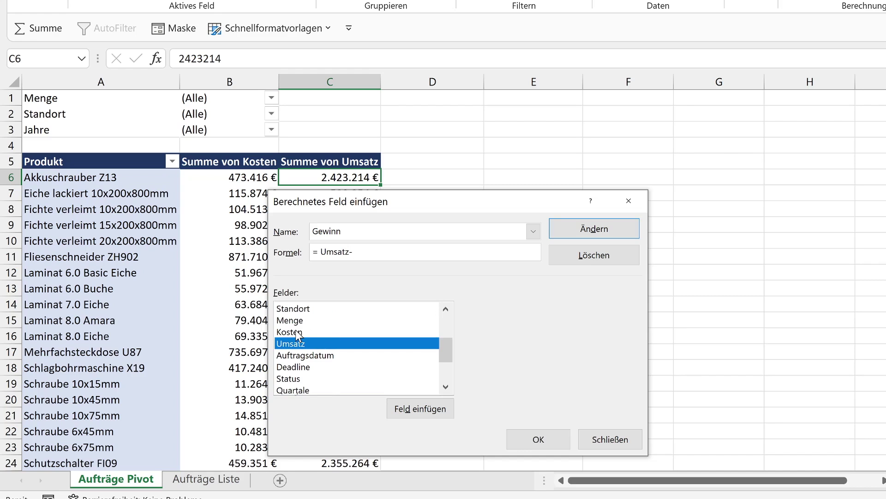
double_click(296, 331)
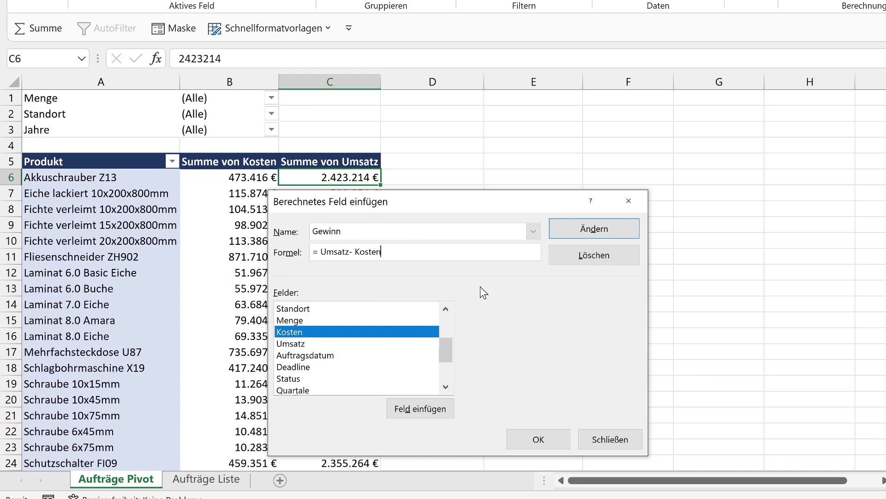
left_click(535, 438)
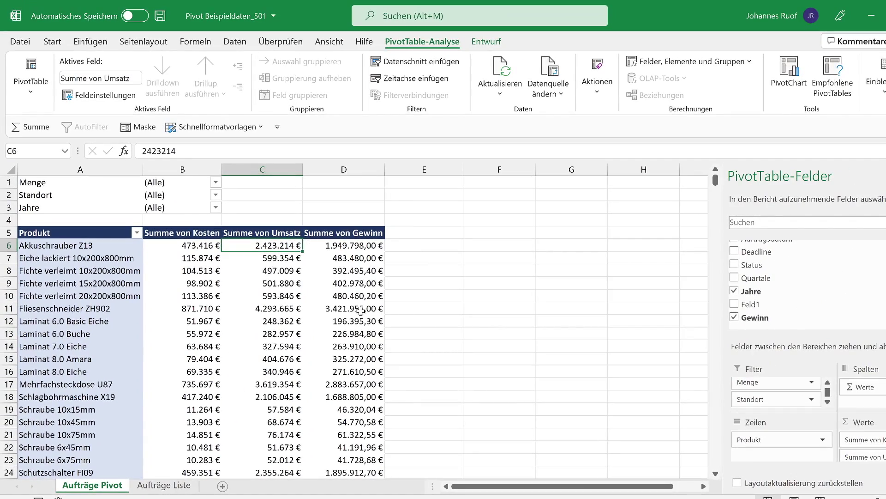
left_click(333, 245)
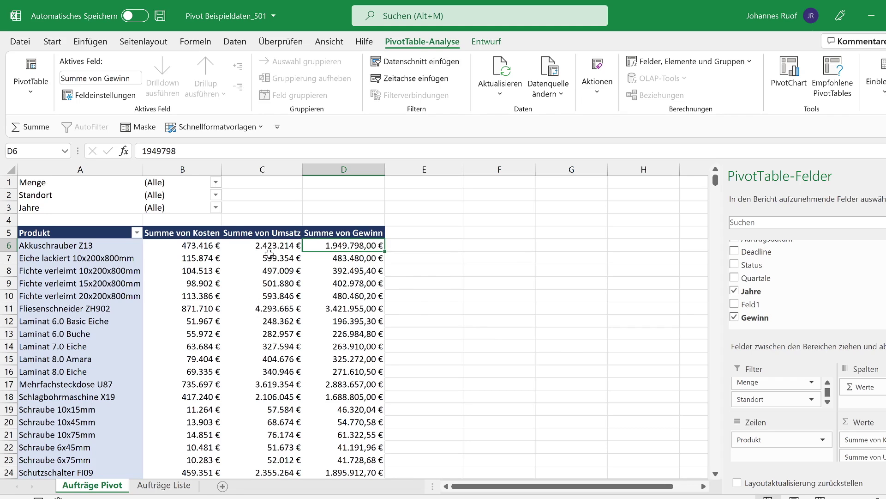
Start another calculated field, check the existing Gewinn formula, and name it Return
left_click(689, 62)
left_click(681, 80)
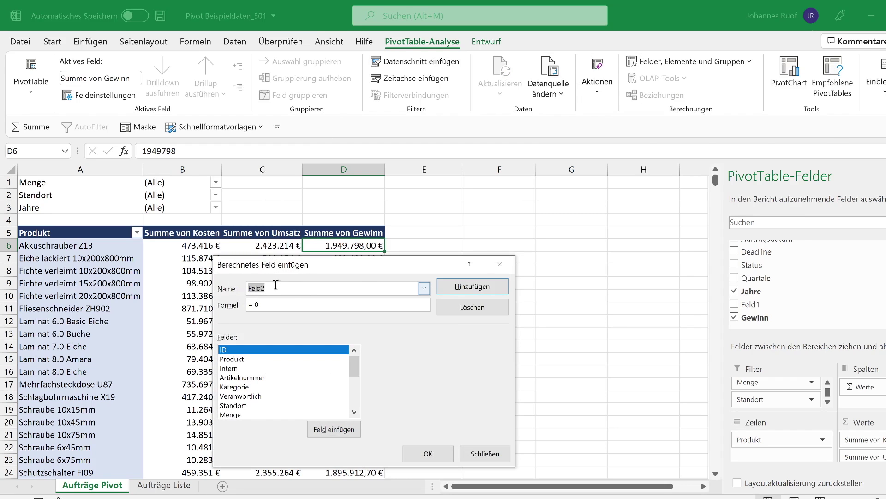
left_click(424, 289)
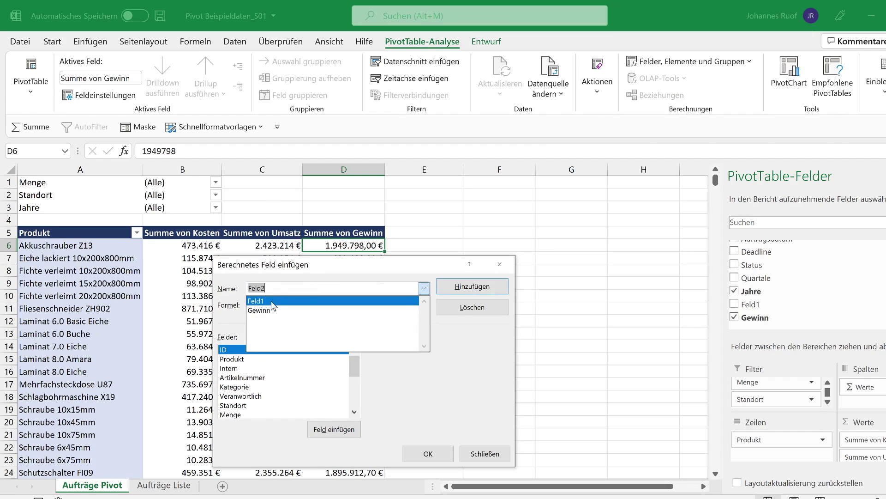
left_click(267, 311)
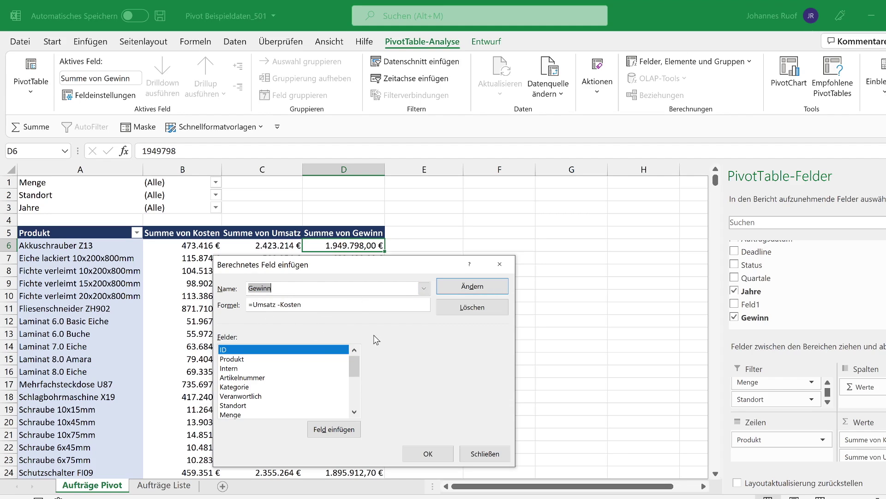
left_click(424, 293)
left_click(388, 313)
left_click(423, 288)
left_click(346, 299)
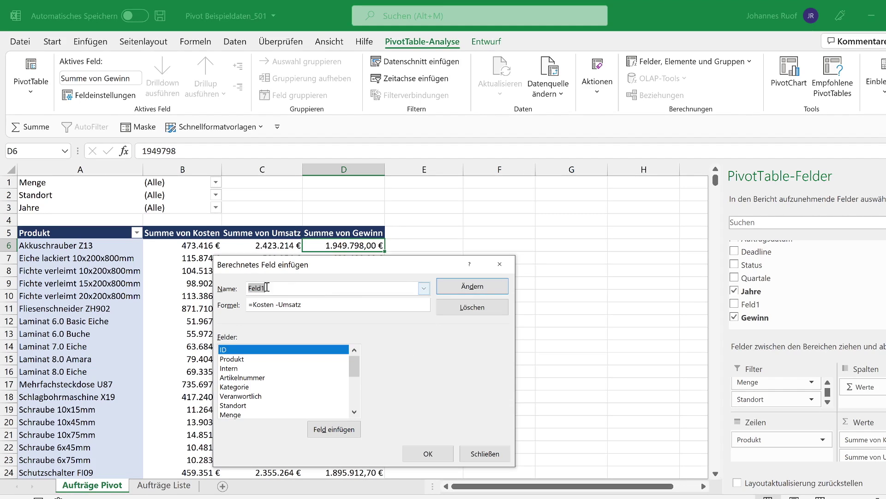
type("Return")
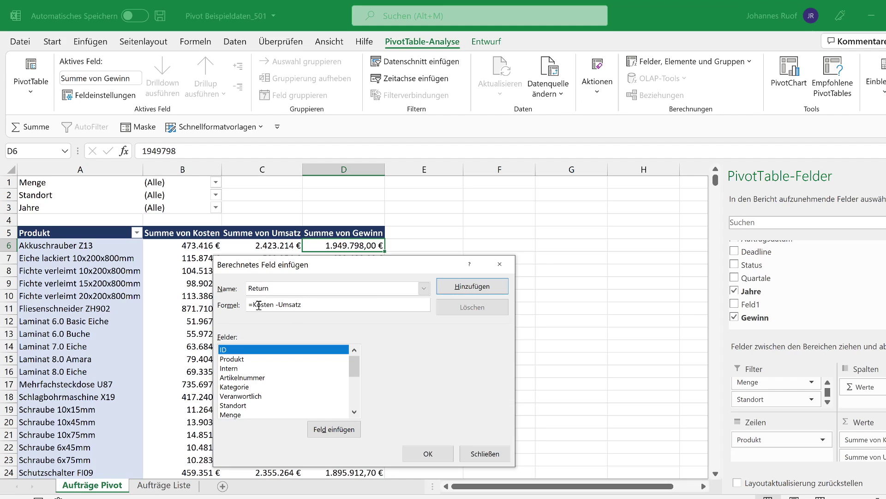
Replace the old formula with =Umsatz/Kosten and confirm the Return field
left_click_drag(259, 305, 307, 305)
key("BackSpace")
scroll(297, 368, "down", 1)
scroll(297, 372, "down", 2)
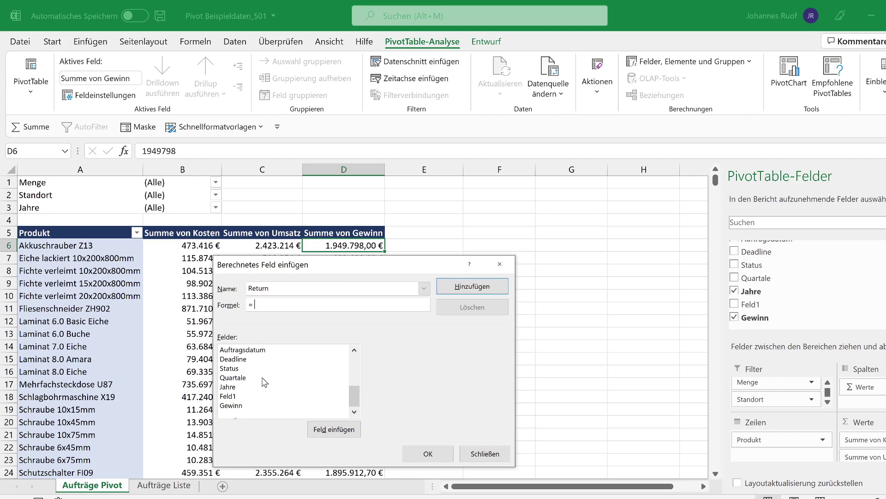
scroll(264, 382, "up", 1)
double_click(236, 369)
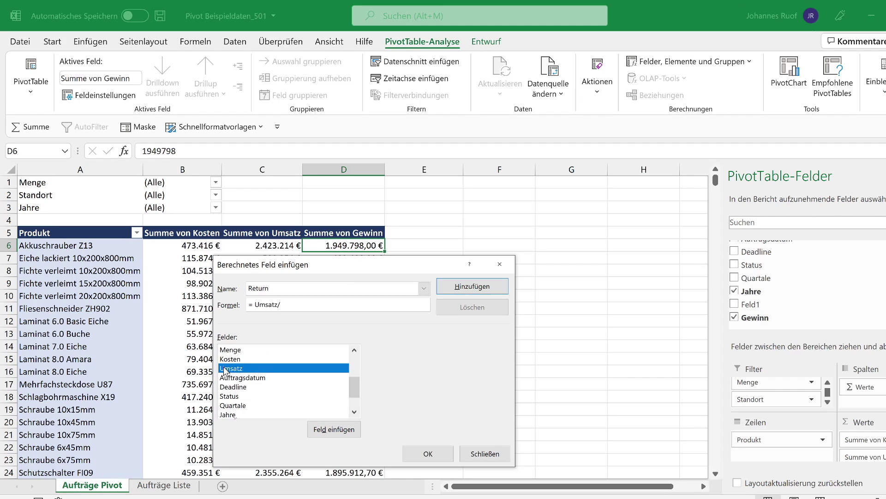
double_click(236, 360)
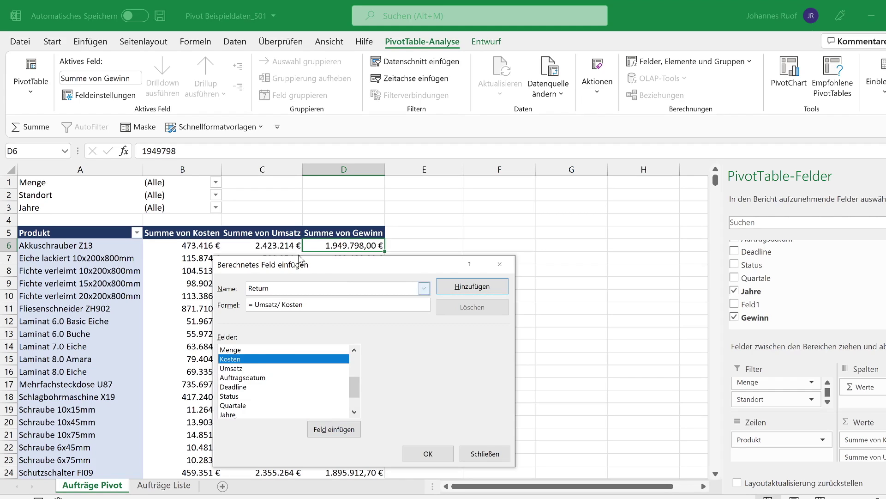
left_click(428, 453)
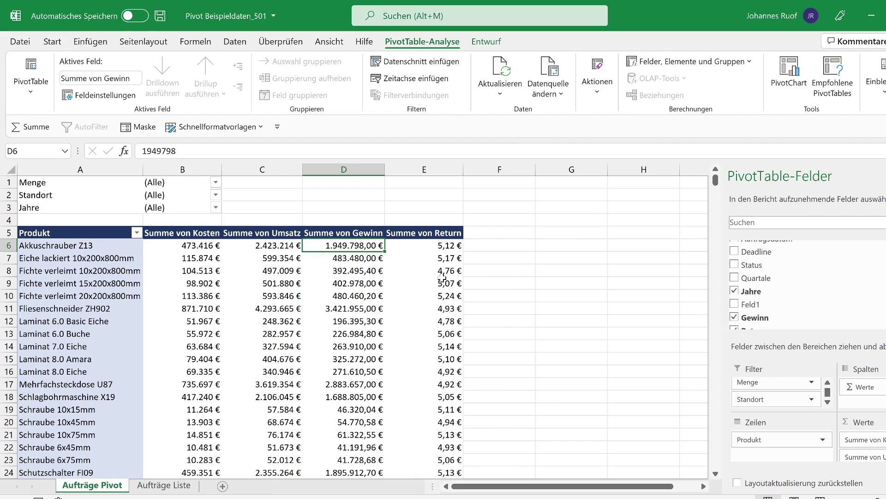
Format the Summe von Return values as Prozent with 0 decimal places
left_click(429, 248)
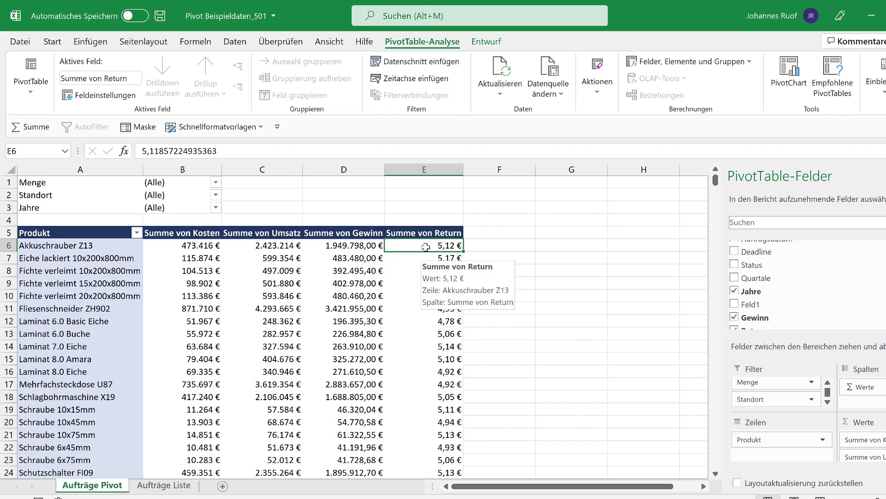
right_click(425, 247)
left_click(445, 293)
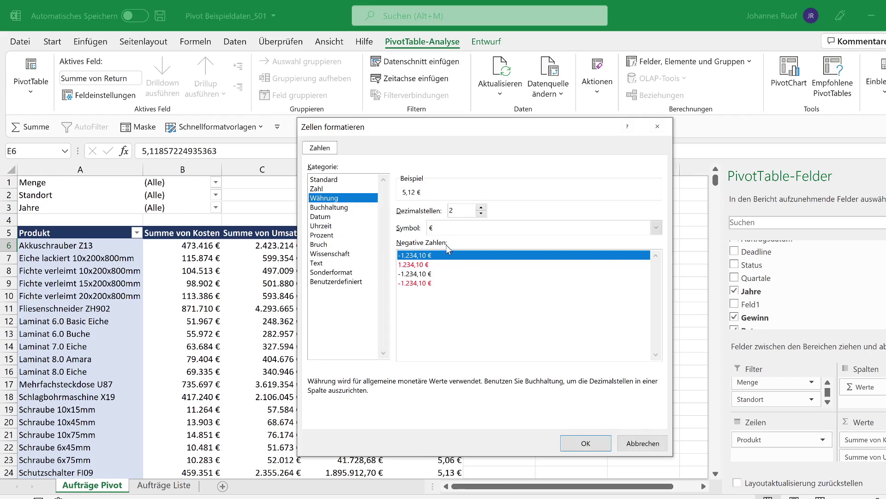
left_click(323, 235)
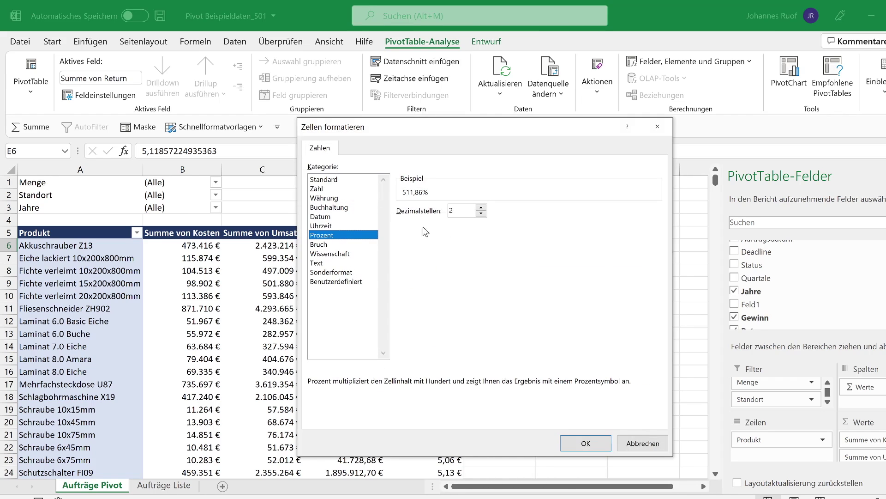
left_click(481, 213)
left_click(586, 444)
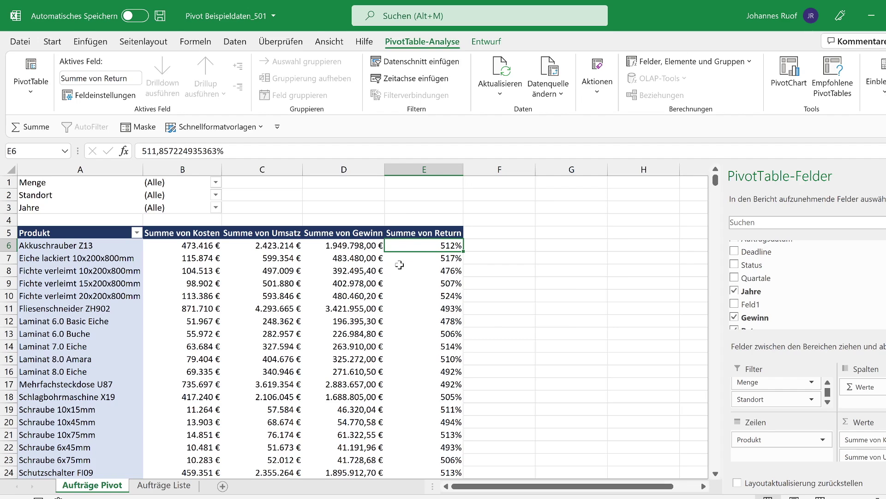
Sort the products descending by Summe von Gewinn
left_click(136, 233)
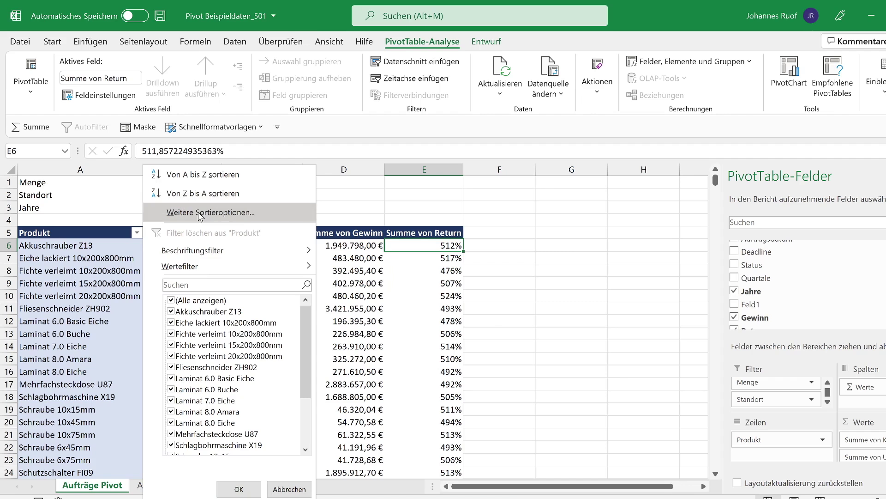
left_click(198, 212)
left_click_drag(333, 259, 320, 281)
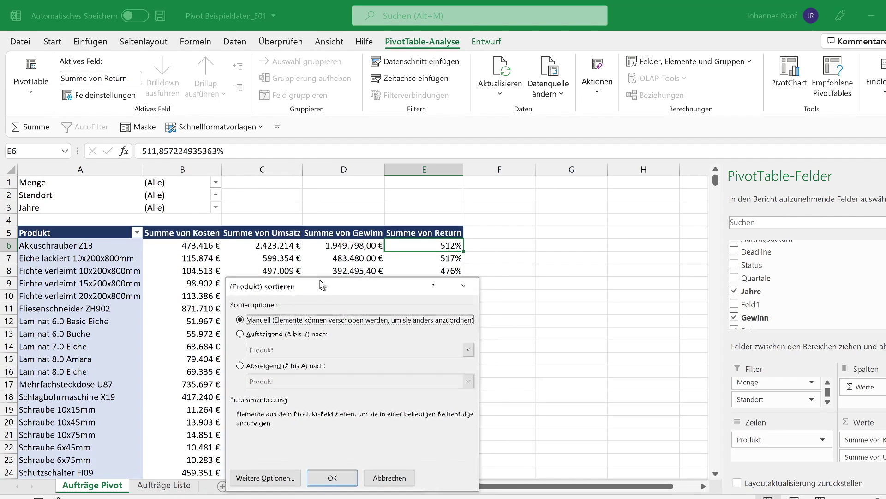
left_click(239, 365)
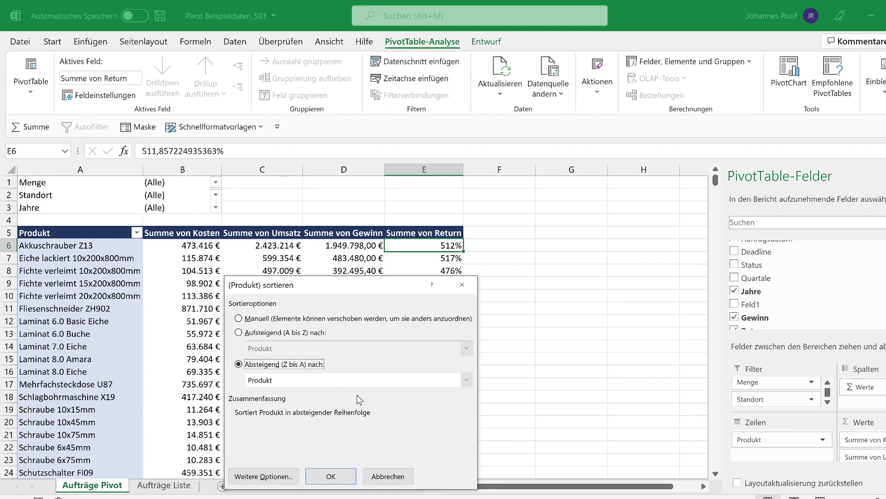
left_click(466, 379)
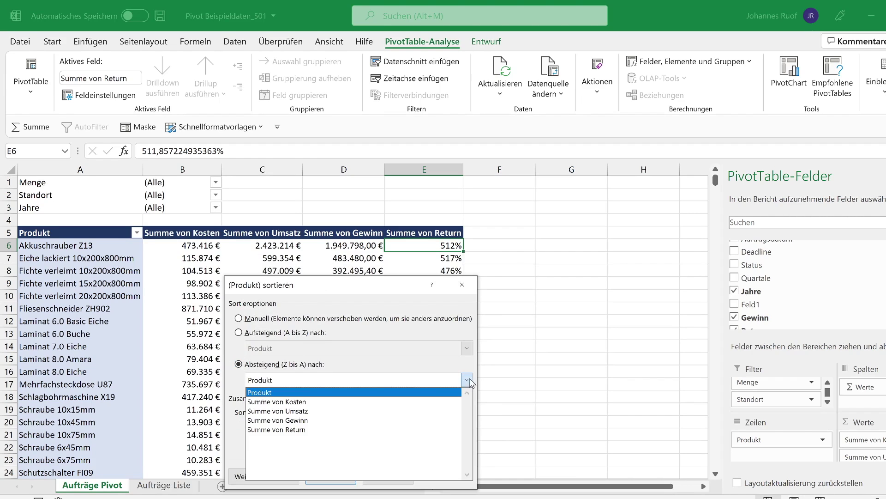
left_click(295, 420)
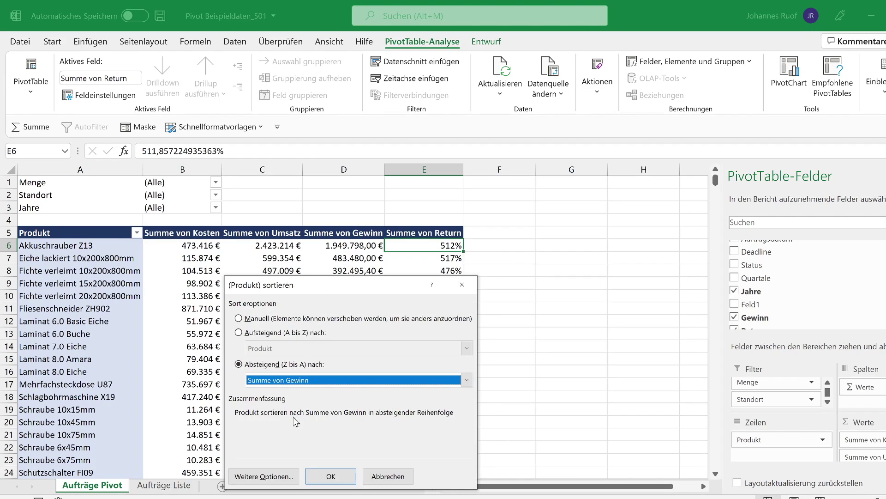
left_click(332, 476)
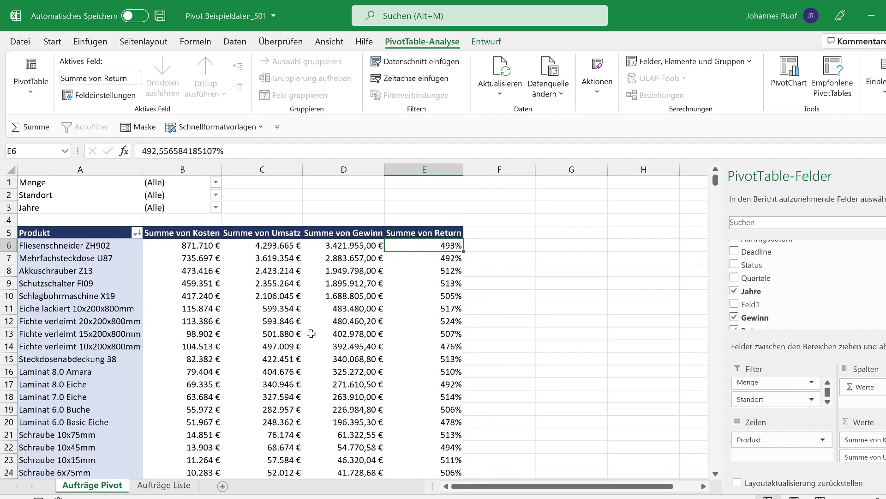
left_click(340, 245)
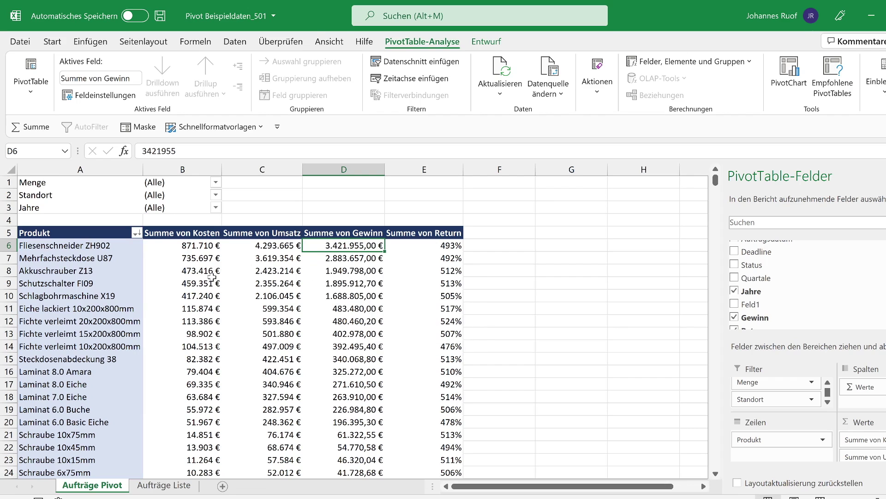
Re-sort the products descending by Summe von Return, led by Fichte verleimt at 524%
left_click(137, 234)
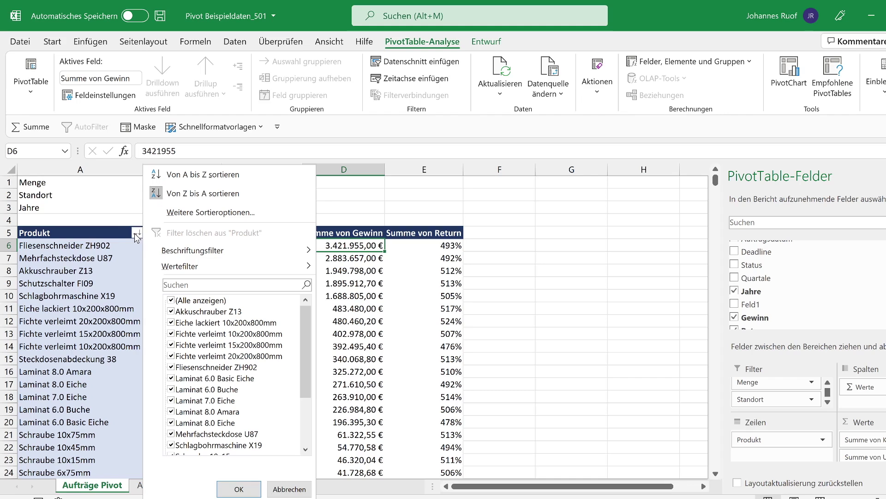
left_click(218, 212)
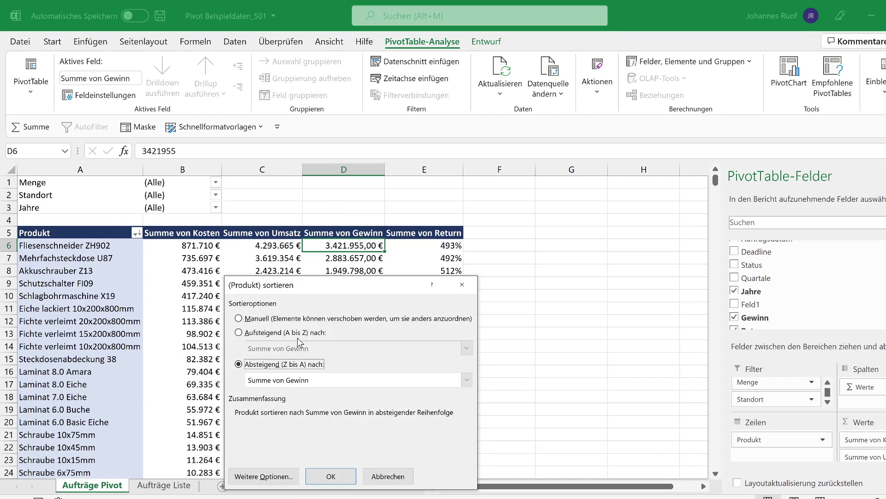
left_click(382, 379)
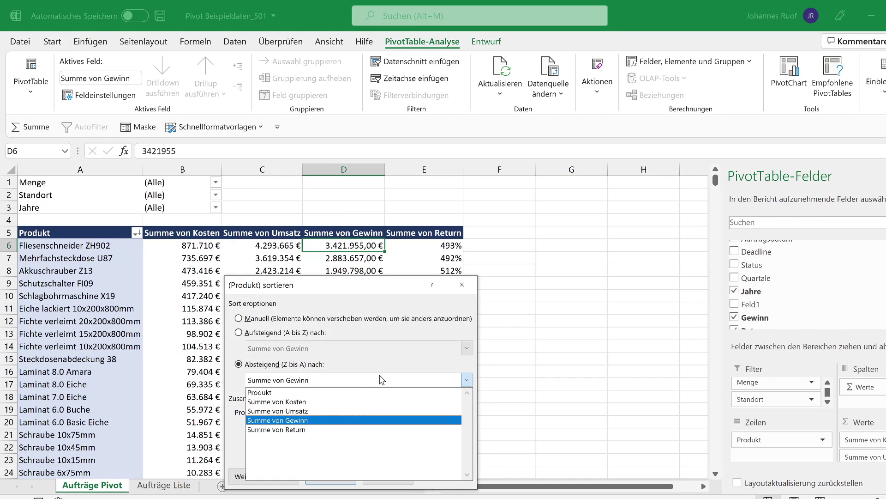
left_click(316, 431)
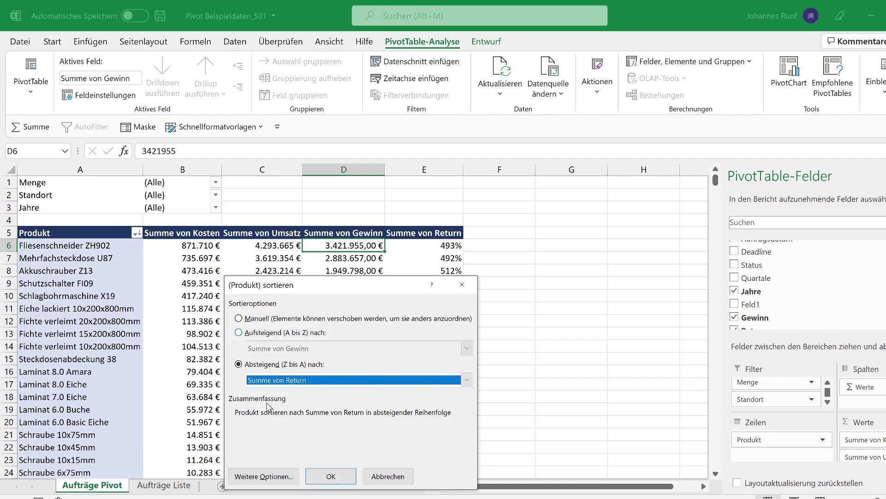
left_click(330, 476)
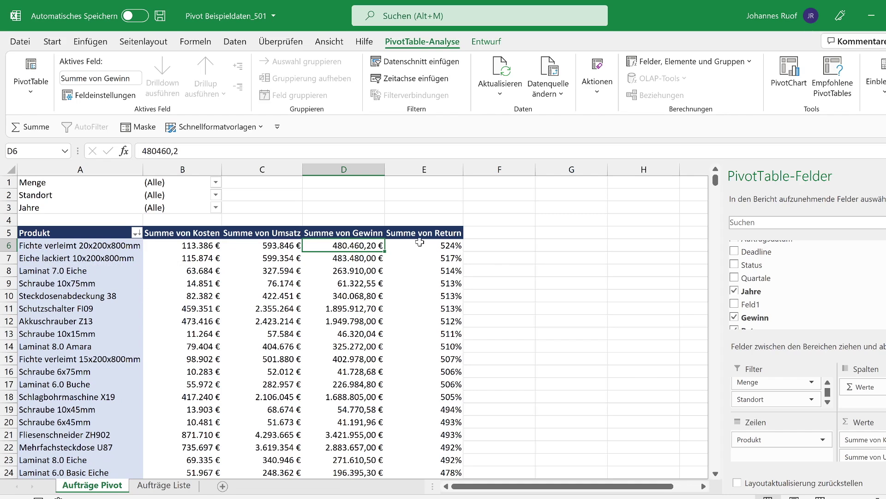
scroll(308, 255, "down", 2)
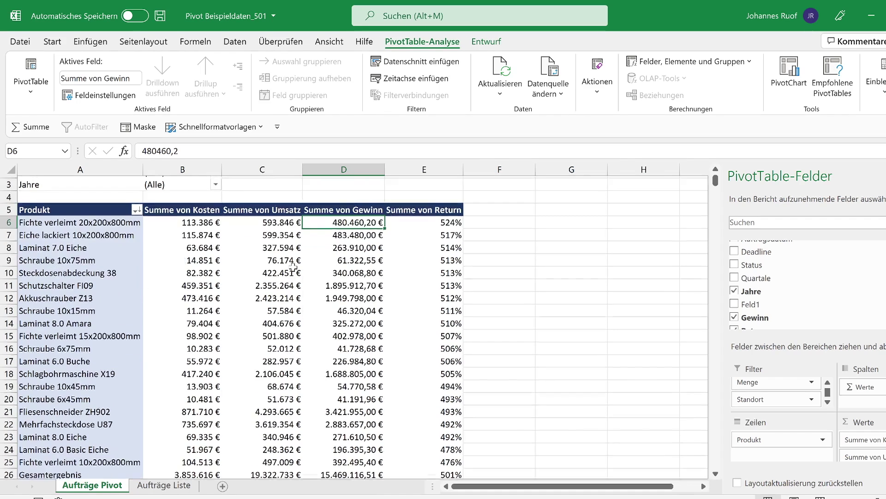
left_click(96, 361)
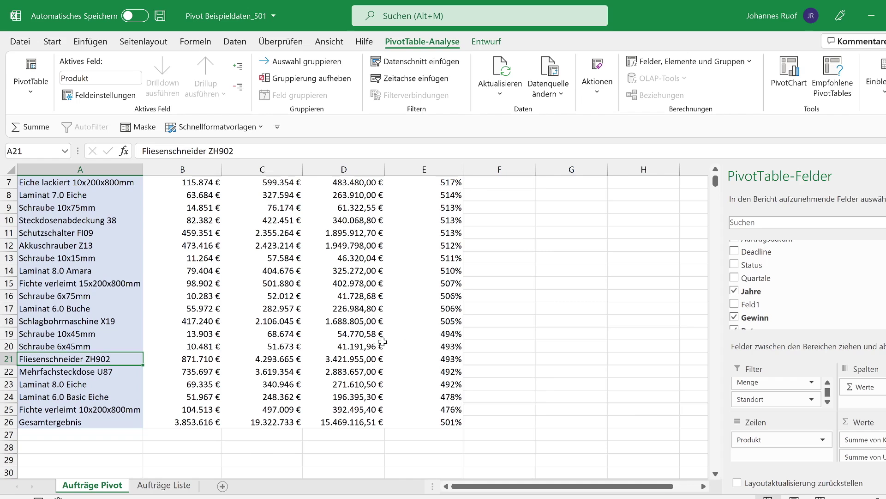
scroll(403, 350, "up", 2)
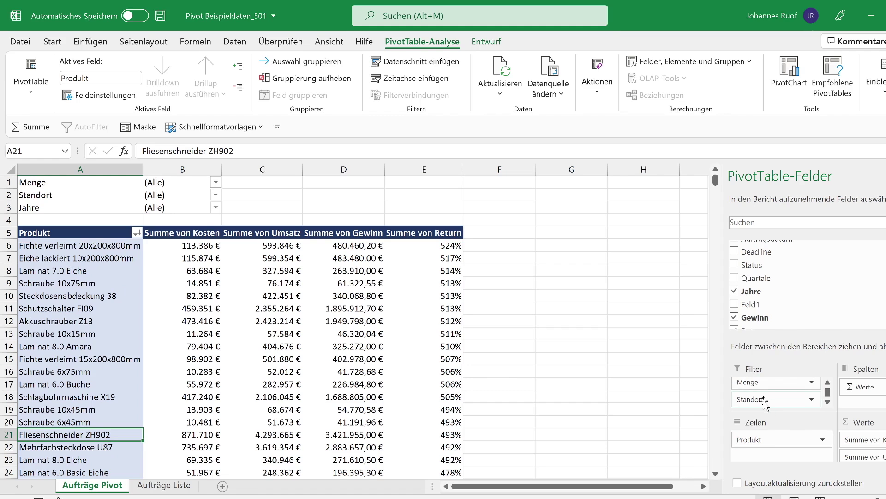
Move Standort from Filter to Zeilen and inspect the city sub-rows per product
left_click_drag(764, 401, 757, 456)
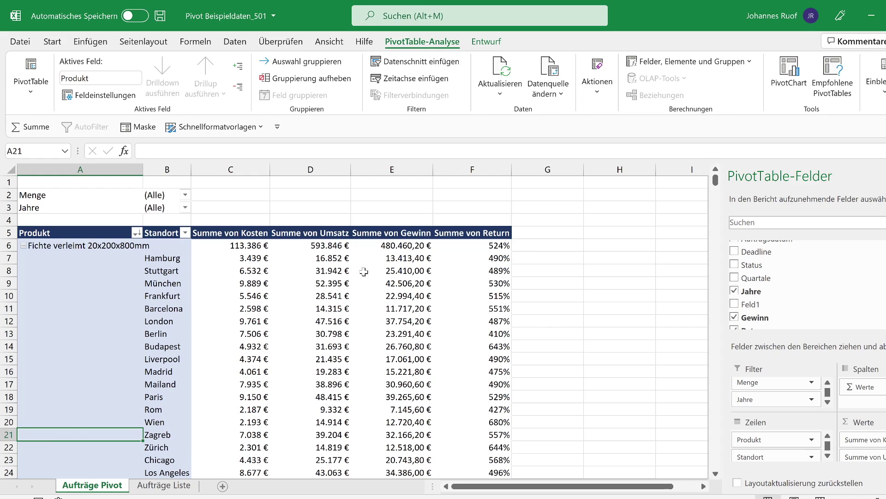
left_click(65, 245)
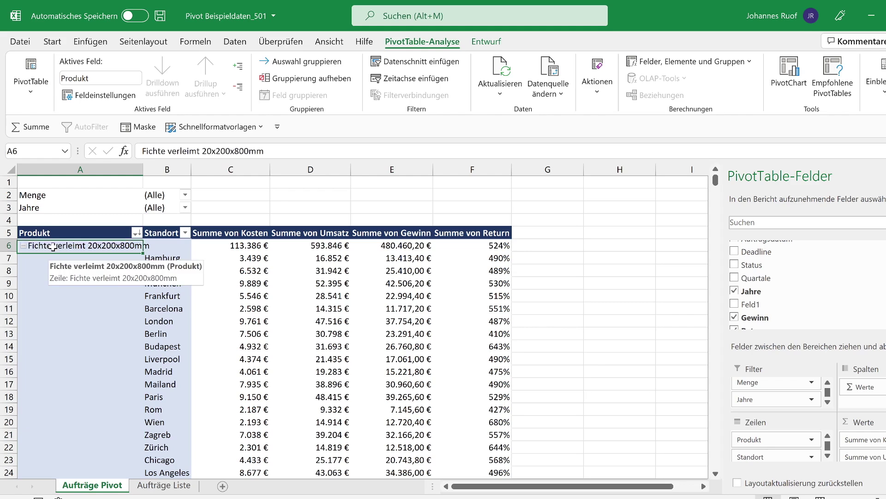
left_click(171, 259)
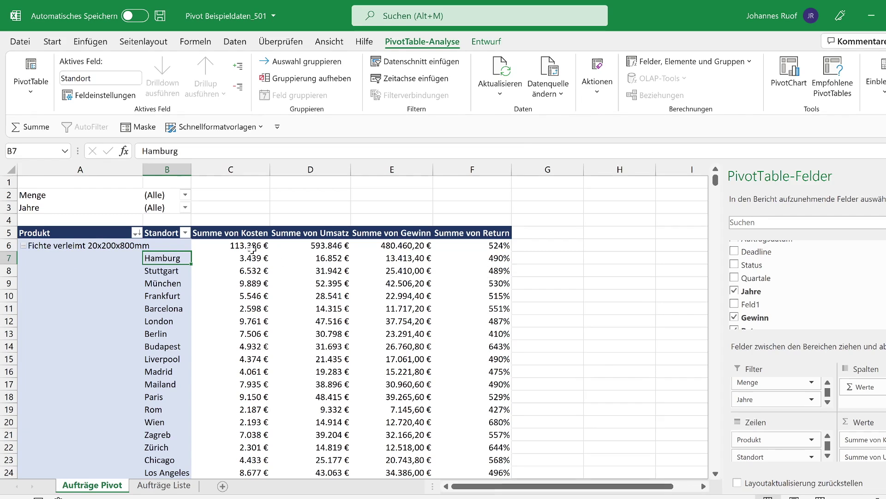
scroll(254, 249, "down", 5)
scroll(253, 250, "down", 2)
scroll(255, 250, "down", 3)
scroll(256, 250, "down", 2)
scroll(257, 251, "down", 3)
scroll(257, 250, "up", 4)
scroll(257, 250, "up", 6)
scroll(259, 249, "up", 5)
Drag Standort out of the Zeilen area to remove it from the PivotTable
left_click(695, 66)
left_click(696, 66)
mouse_move(771, 457)
left_mouse_down()
mouse_move(673, 438)
mouse_move(615, 395)
left_mouse_up()
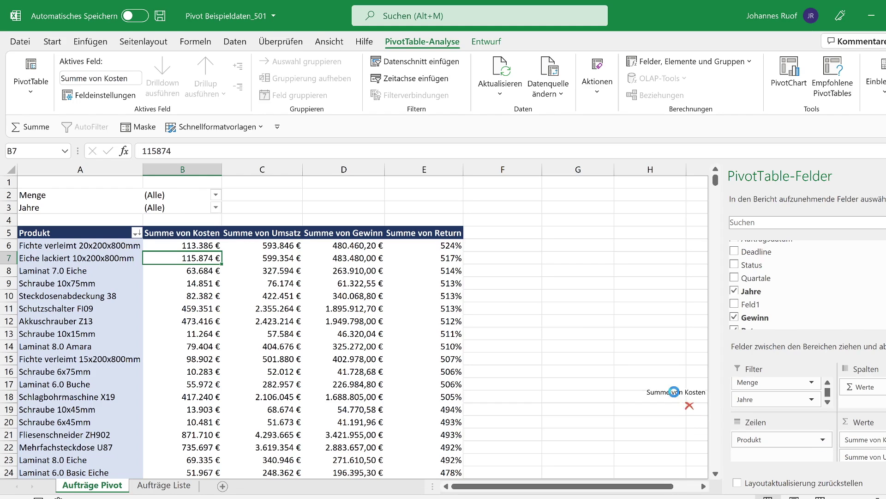
Drop Summe von Kosten, Umsatz and Gewinn from Werte, re-add Gewinn, then view Aufträge Liste
left_click_drag(883, 450, 718, 415)
left_click_drag(863, 439, 667, 387)
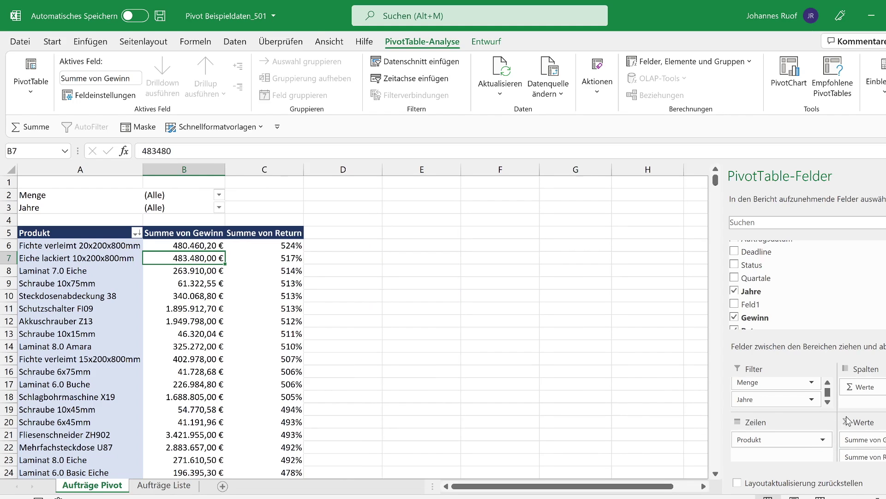
left_click_drag(863, 439, 674, 389)
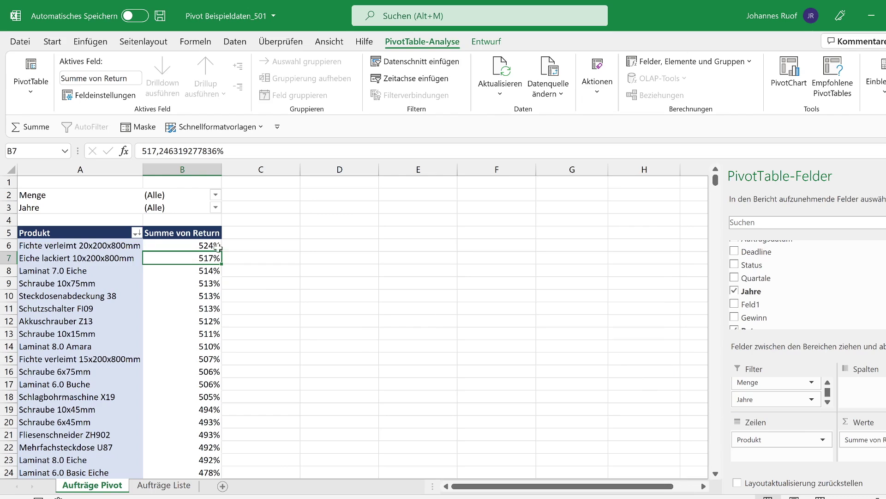
left_click(174, 249)
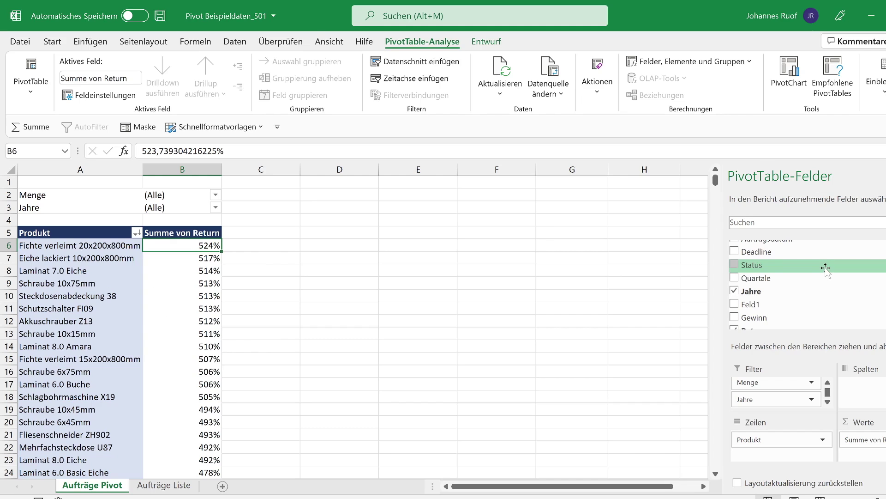
scroll(825, 279, "down", 1)
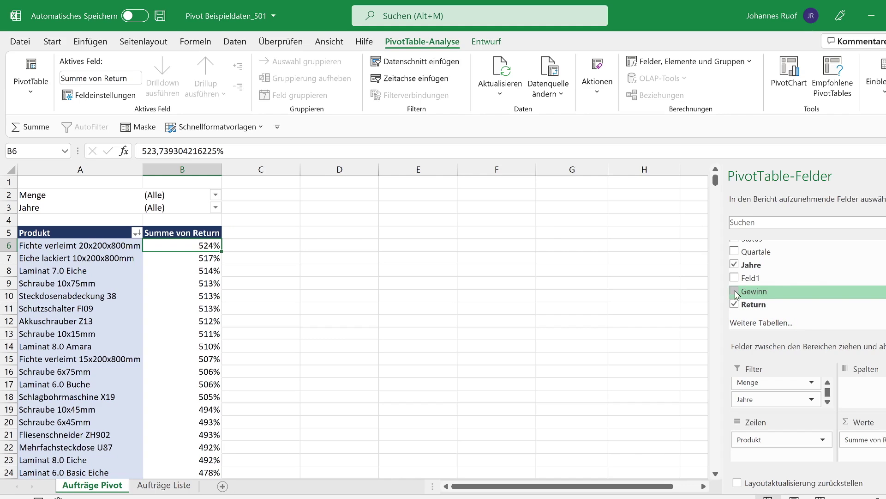
left_click_drag(740, 292, 858, 455)
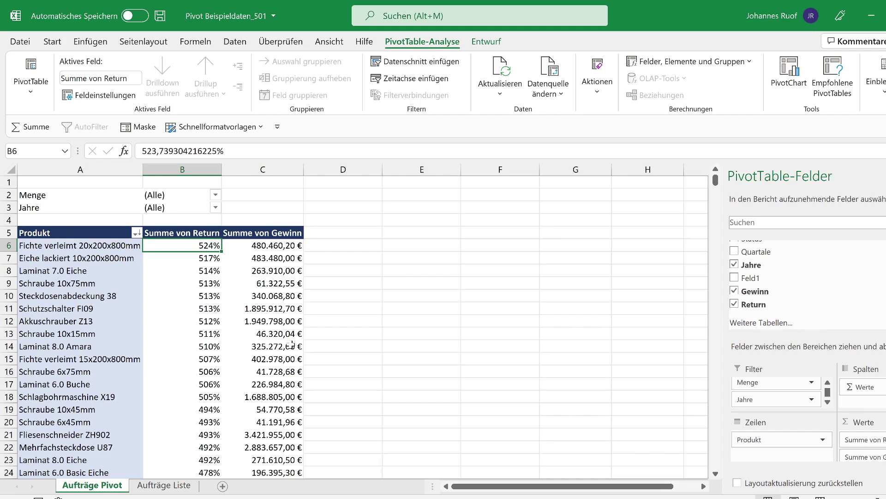
left_click(164, 485)
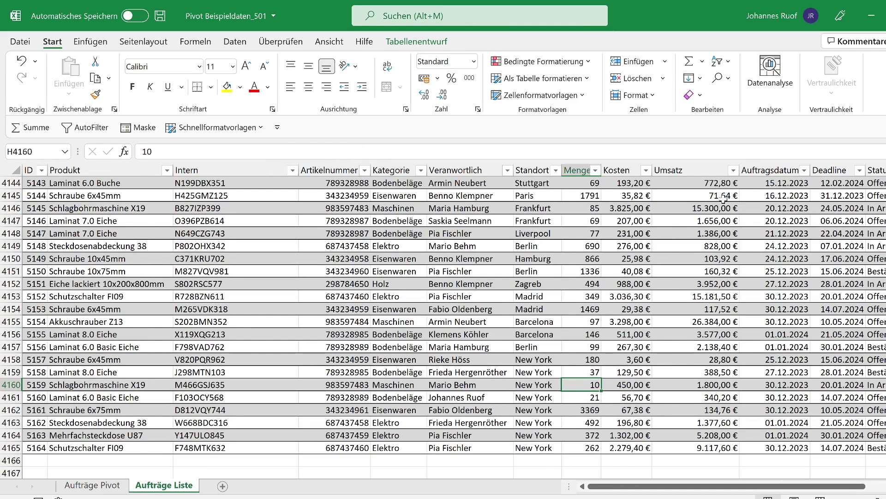
Return to Aufträge Pivot and review products by descending Summe von Return with Summe von Gewinn
left_click(92, 484)
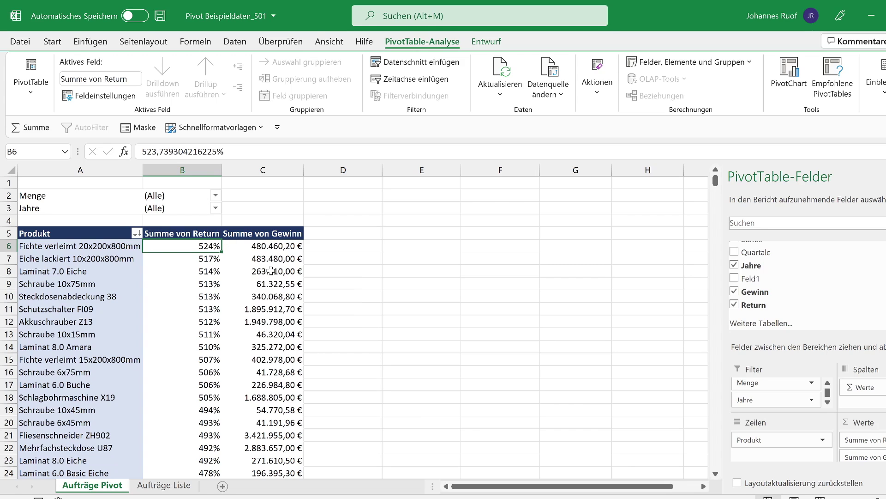
left_click(269, 249)
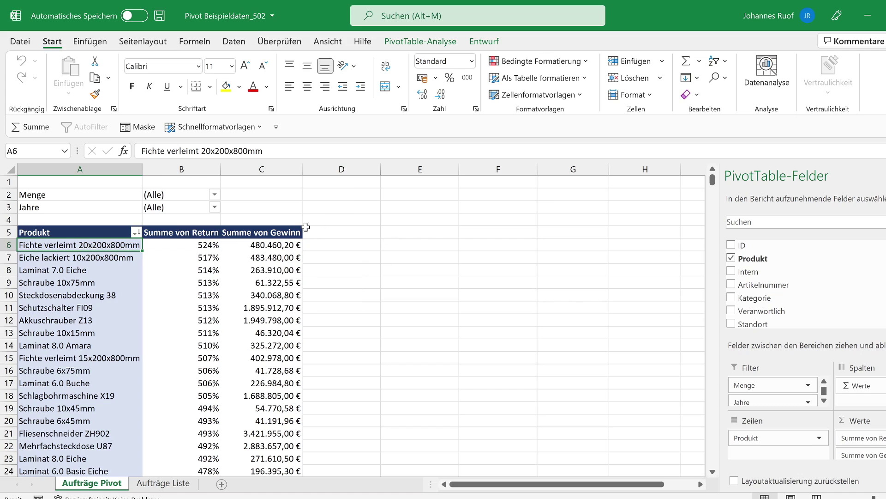
Add Umsatz to the PivotTable values, formatted as euro currency with 0 decimals
scroll(814, 277, "down", 4)
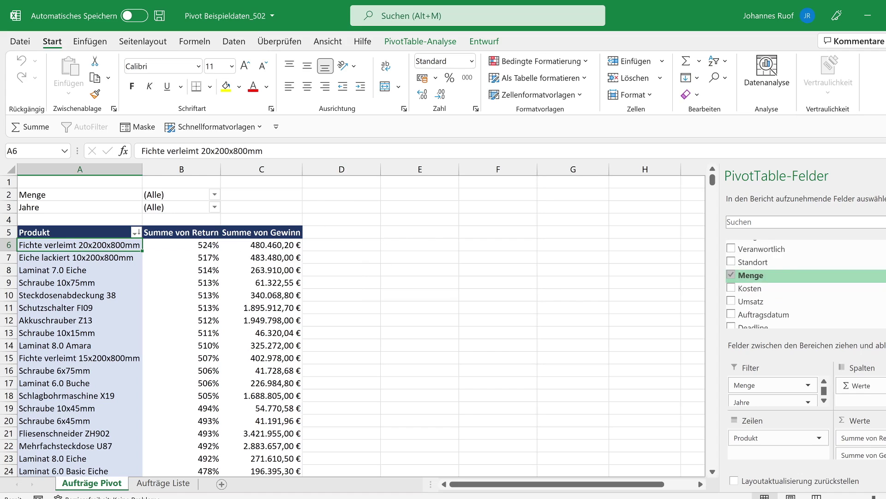
scroll(814, 277, "up", 2)
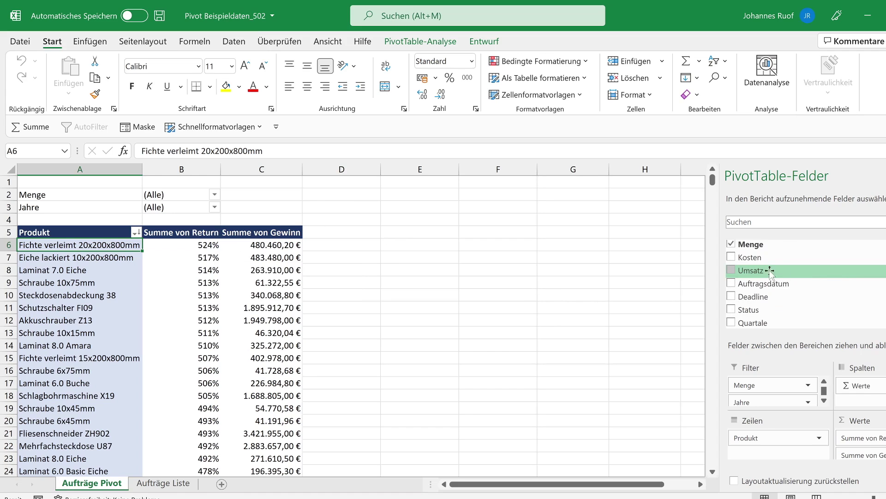
left_click(731, 271)
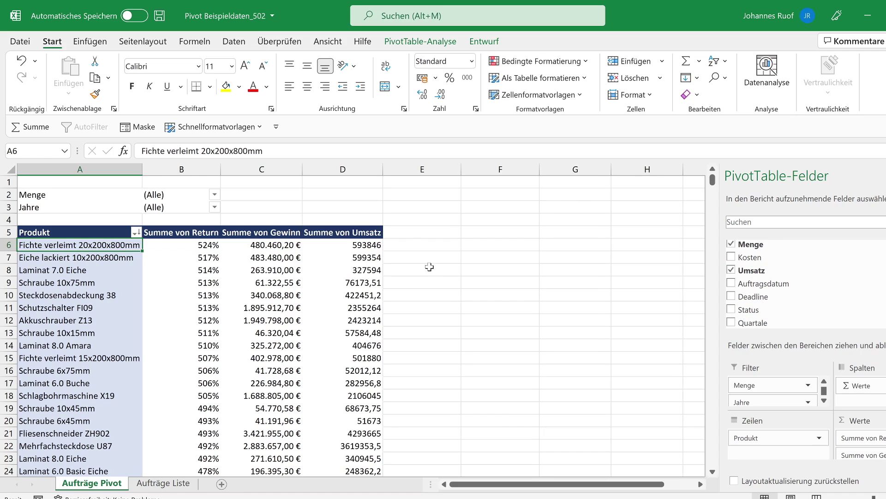
right_click(348, 246)
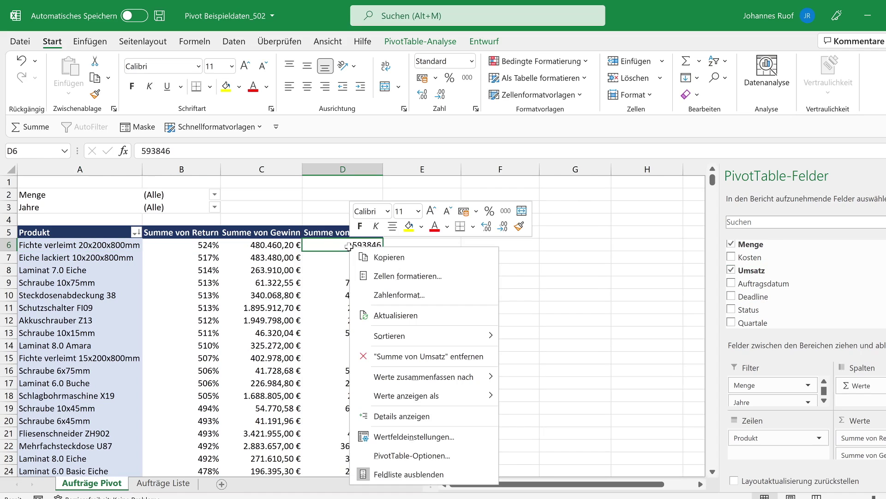
left_click(424, 295)
left_click(274, 199)
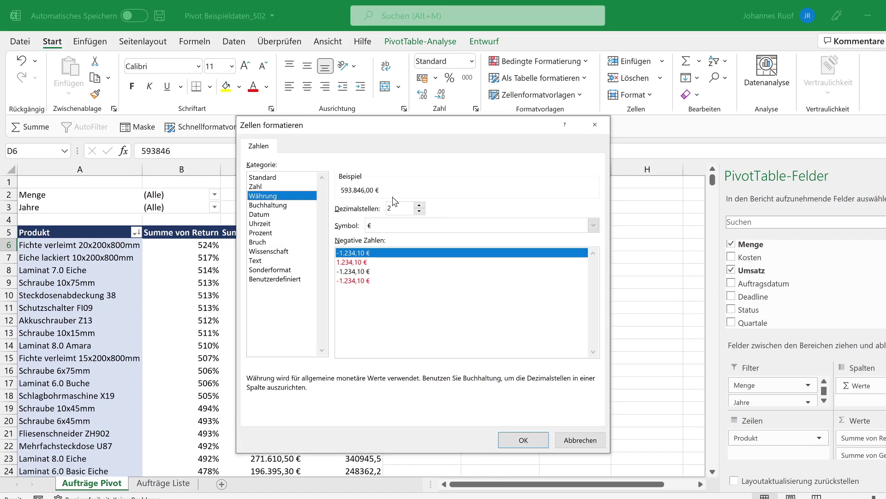
double_click(419, 211)
left_click(523, 440)
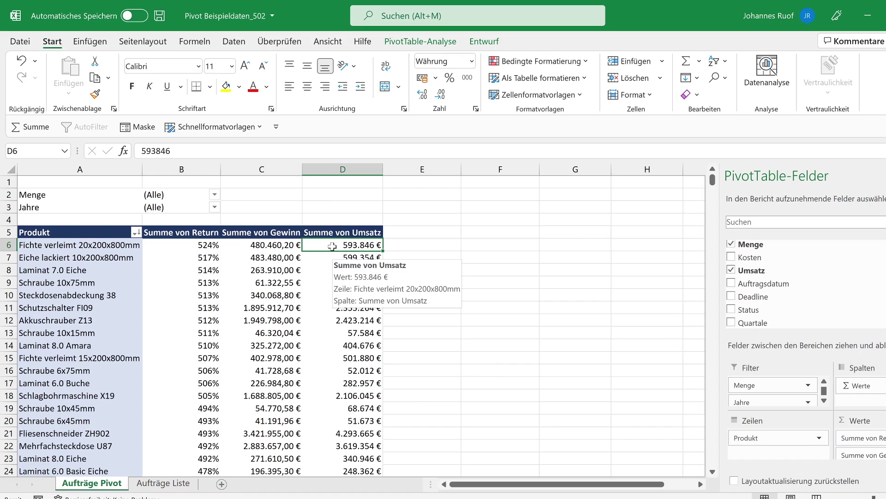
Summarize Umsatz as Mittelwert and check the average, 3.093 €, in D6
right_click(334, 244)
mouse_move(408, 375)
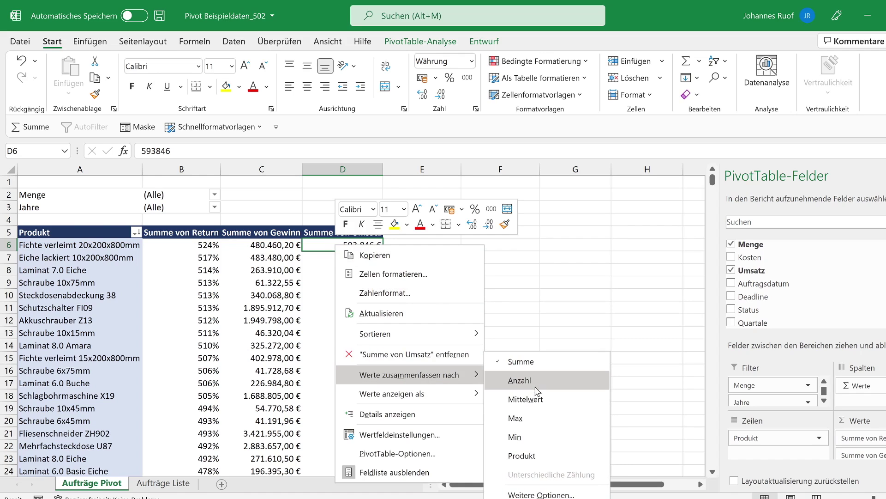
left_click(533, 399)
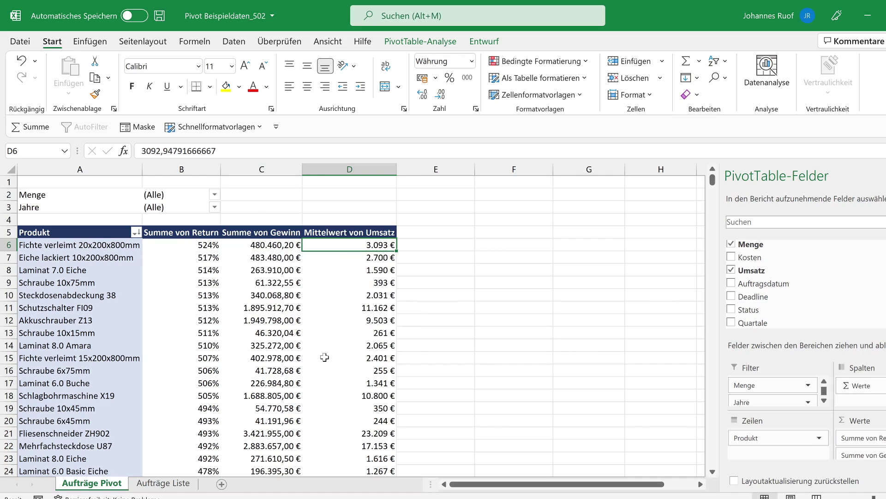
right_click(258, 249)
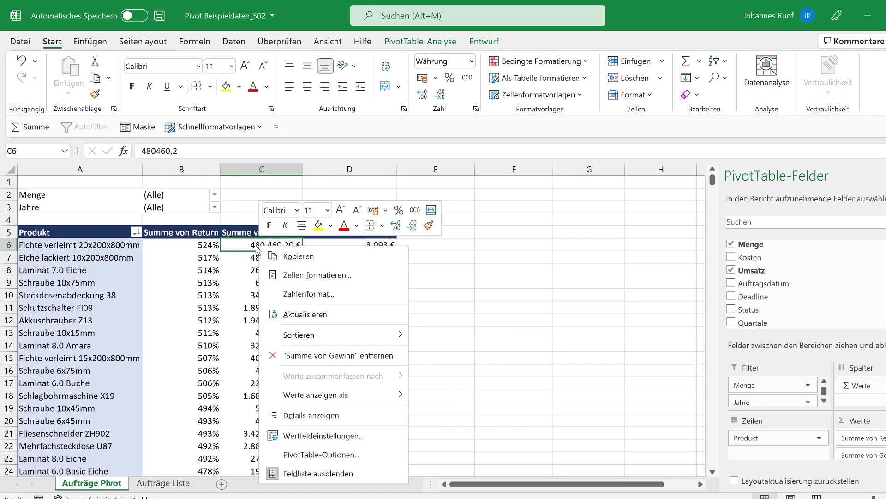
mouse_move(315, 394)
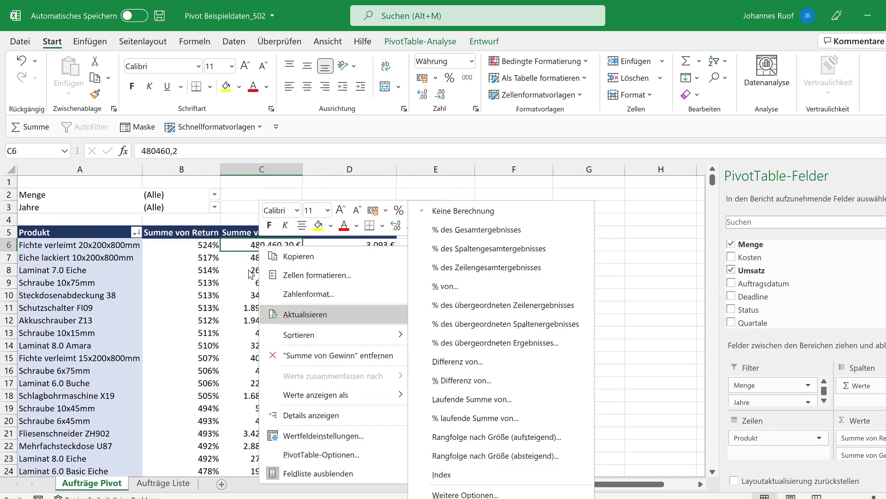
left_click(246, 248)
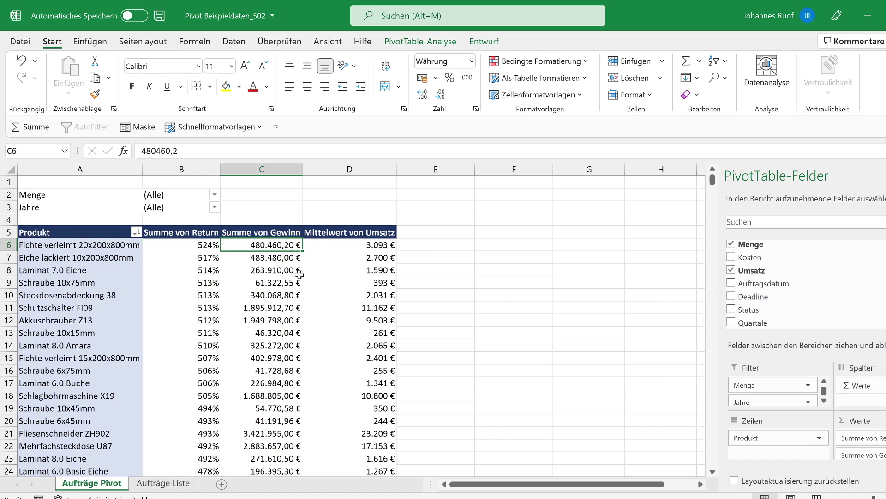
left_click(356, 248)
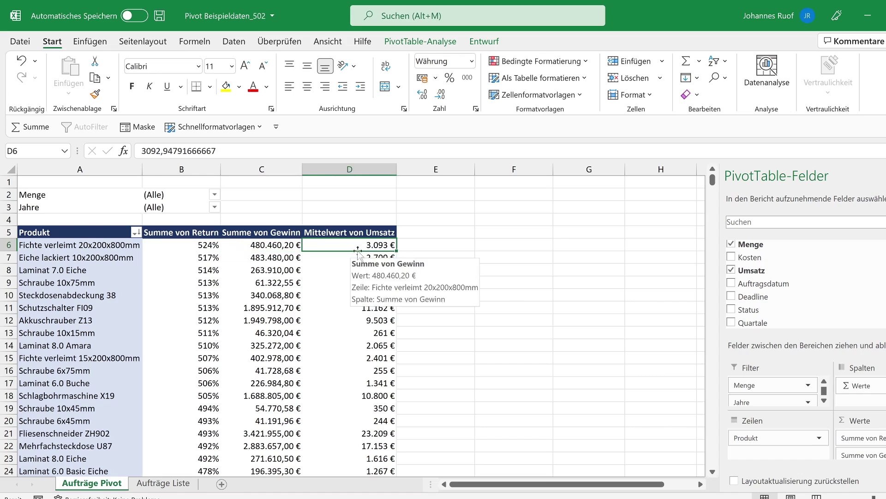
left_click(271, 243)
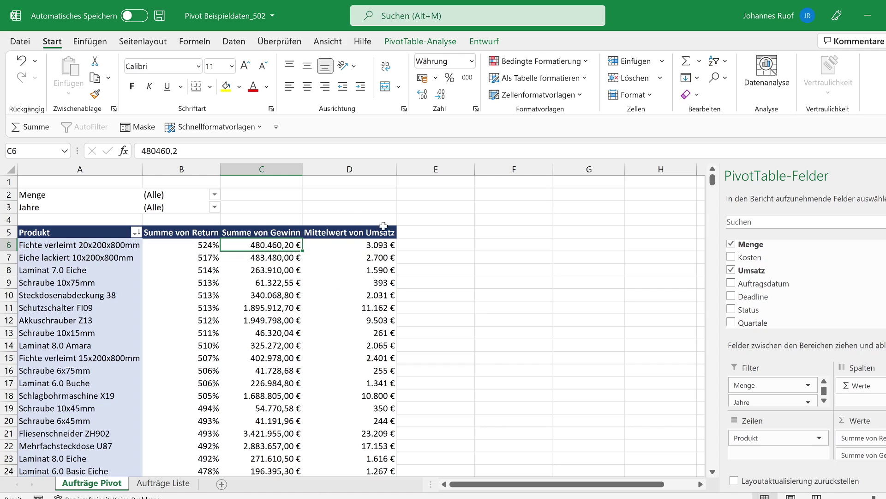
Start a new calculated field named Durchschnittlicher Gewinn
left_click(428, 43)
left_click(693, 62)
left_click(693, 82)
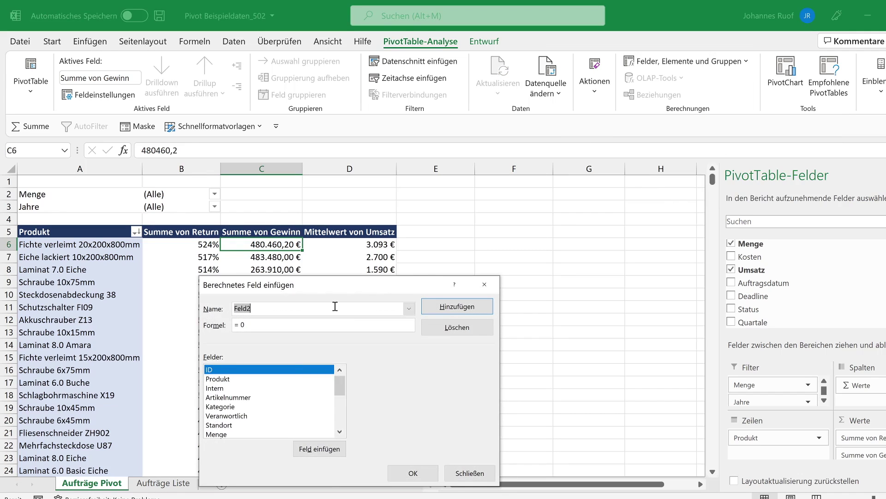
type("Dr")
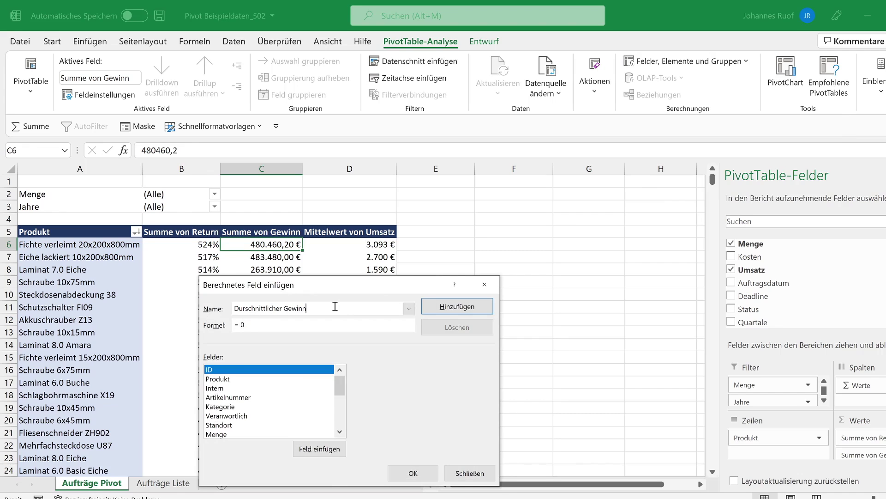
left_click(246, 325)
Set its formula to =Gewinn/Produkt and add it, giving a #DIV/0! column
scroll(281, 396, "down", 2)
scroll(282, 399, "down", 2)
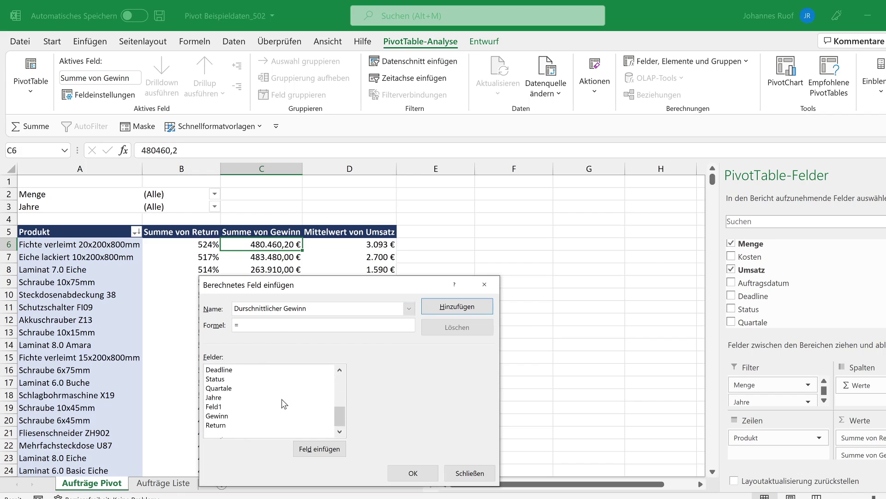
double_click(224, 417)
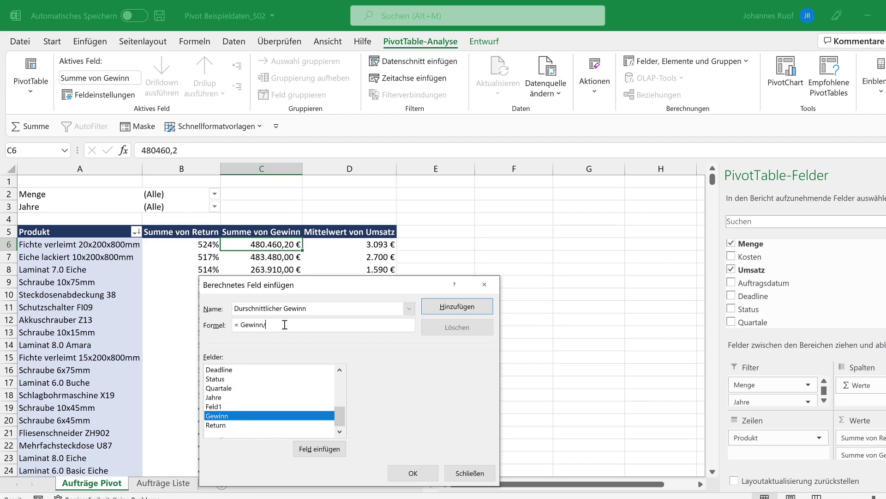
scroll(241, 404, "up", 1)
scroll(242, 401, "up", 2)
scroll(243, 398, "up", 1)
left_click(223, 380)
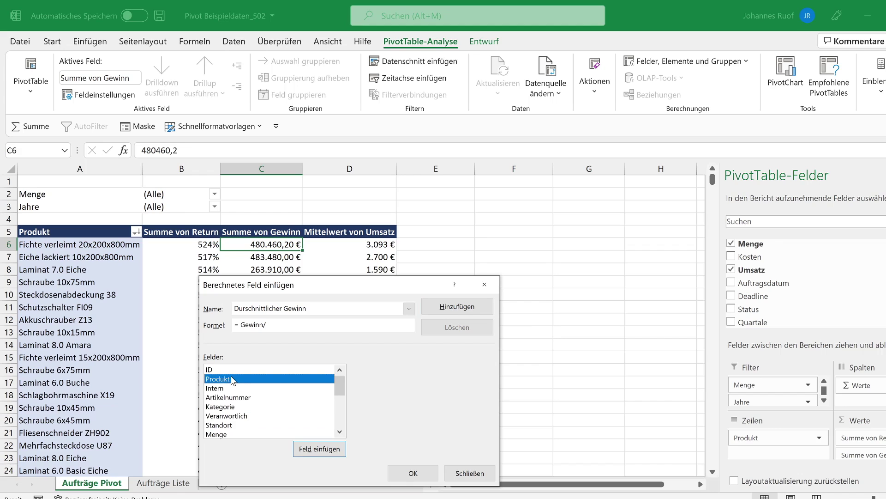
double_click(232, 379)
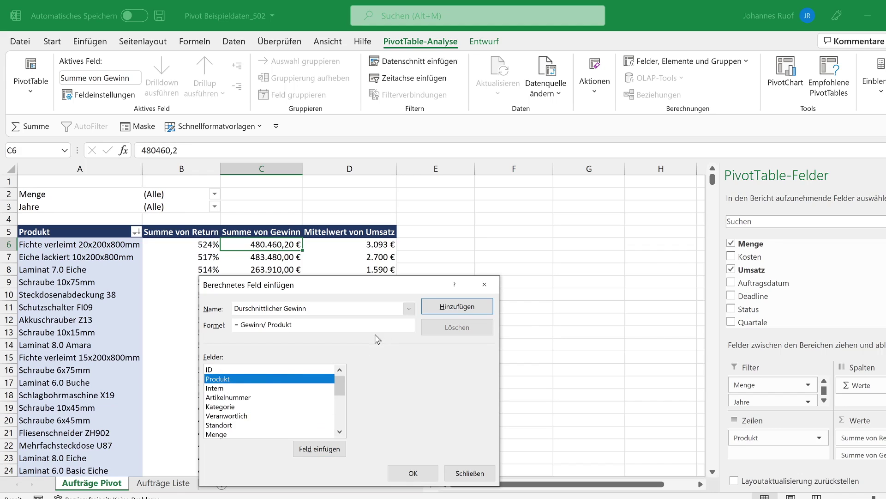
left_click(428, 475)
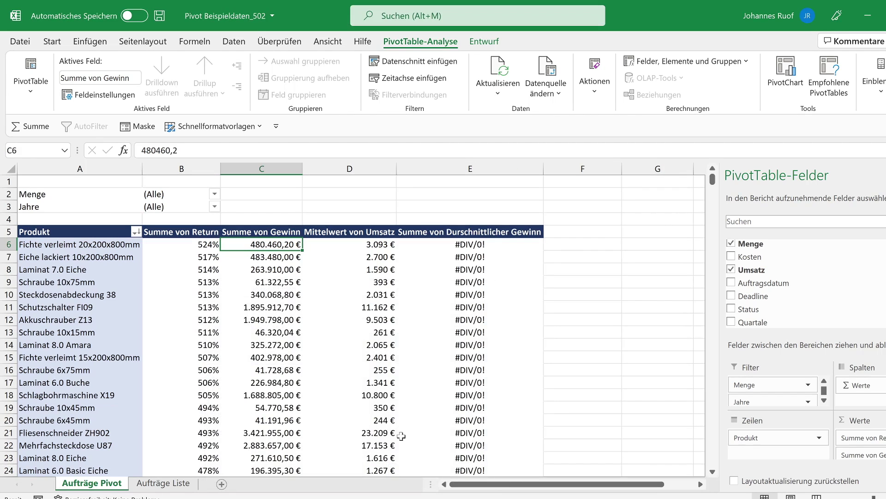
left_click(458, 244)
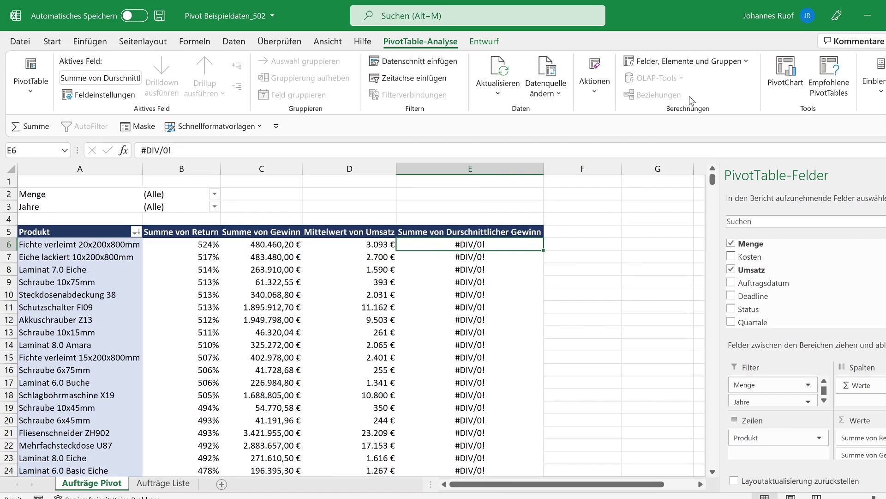
Change the Durchschnittlicher Gewinn formula to =Gewinn /ANZAHL(Produkt)
left_click(685, 60)
left_click(662, 81)
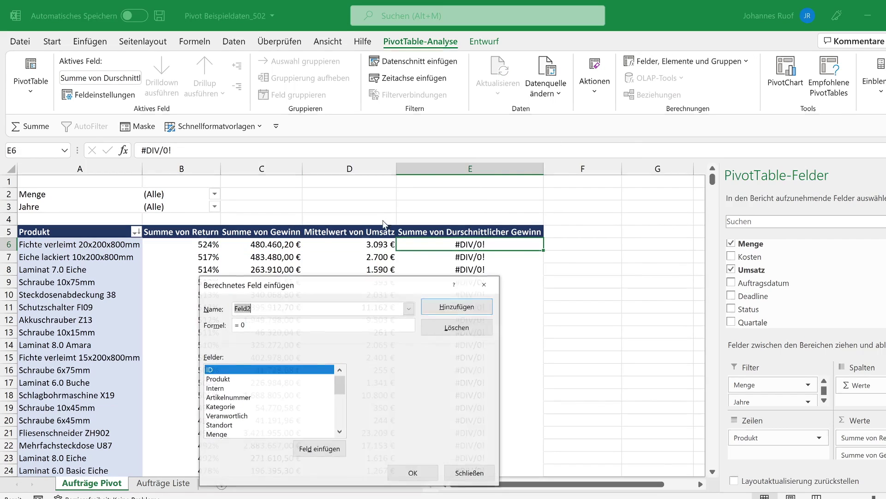
left_click(408, 309)
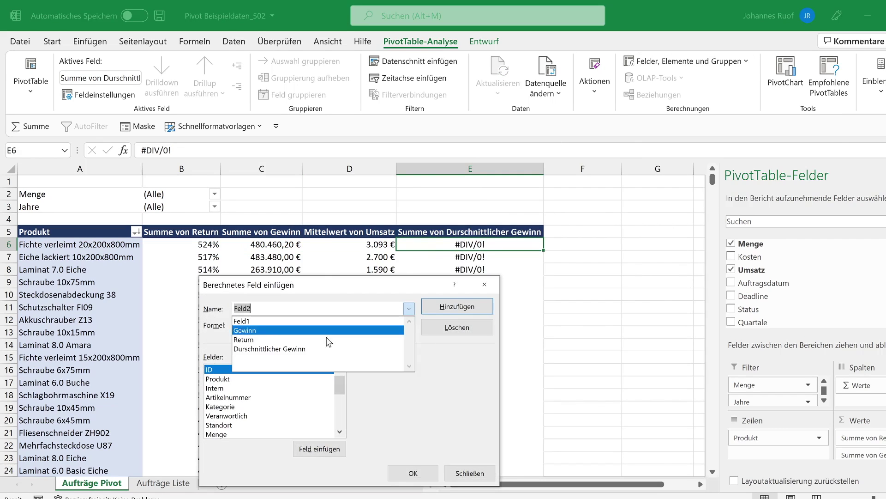
left_click(296, 349)
double_click(273, 327)
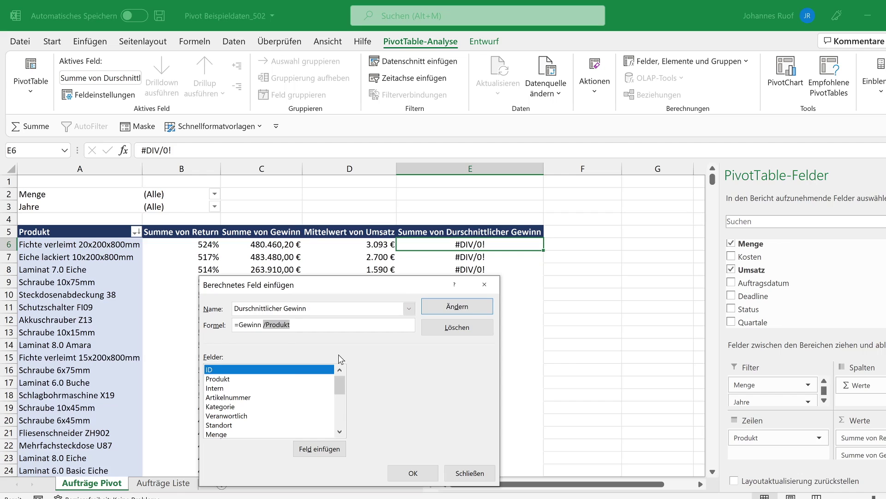
left_click(266, 324)
type("ANZAHL")
type("(")
left_click(413, 472)
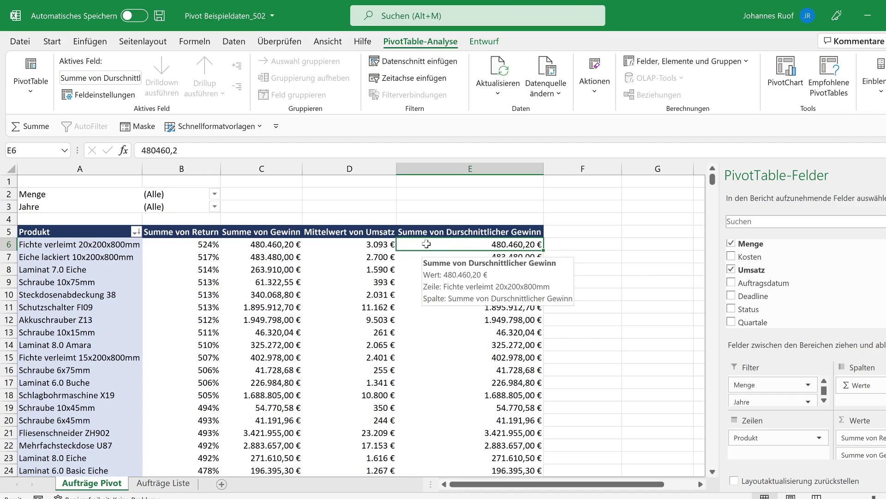
Compare the Gewinn value in C6 with the Durchschnittlicher Gewinn value in E6
left_click(273, 245)
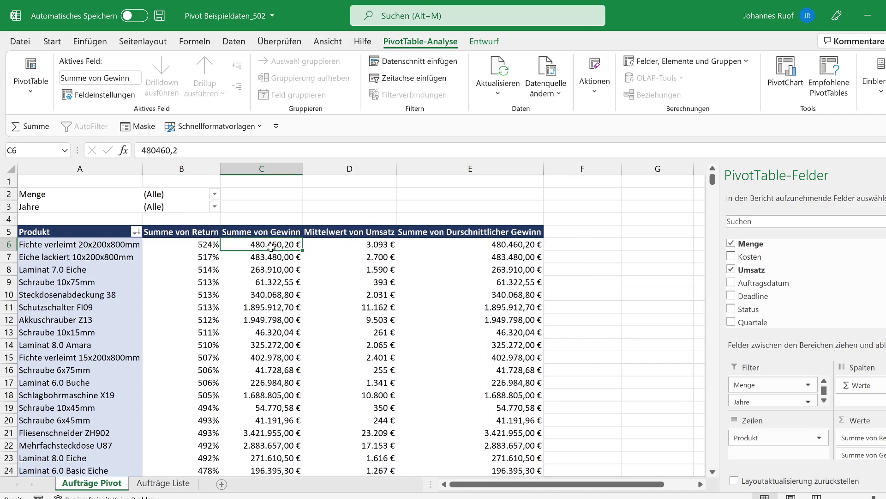
left_click(481, 247)
left_click(283, 246)
mouse_move(485, 245)
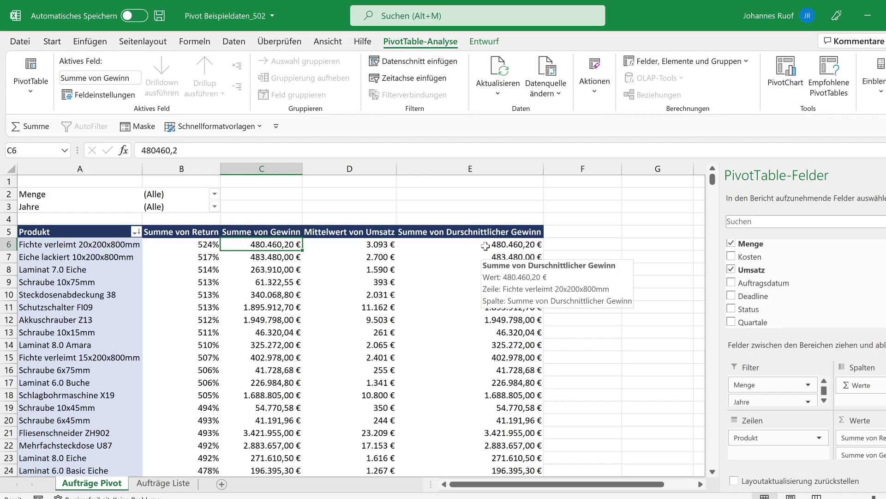
left_click(485, 246)
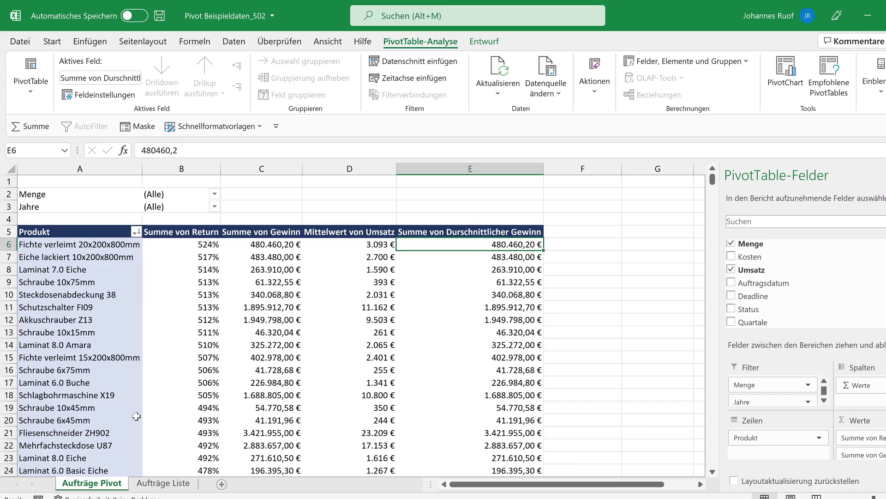
On Aufträge Liste, insert a table column left of Intern and fill it with 1 for every order
left_click(164, 483)
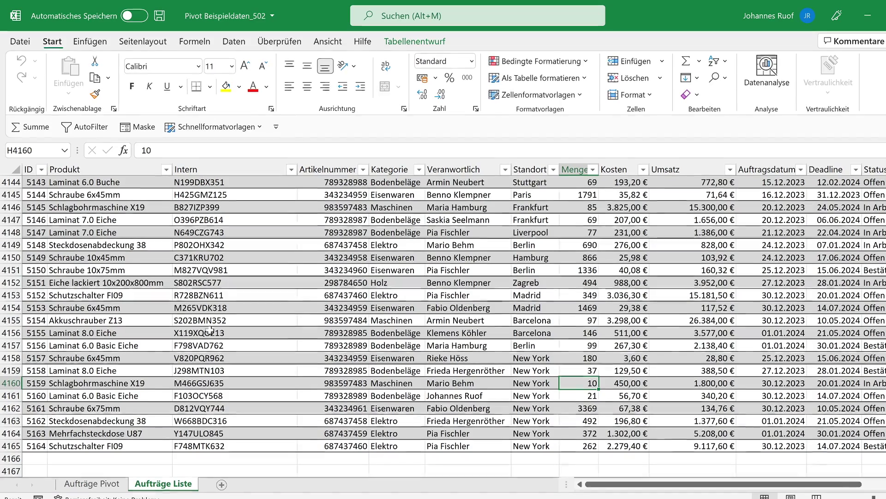
scroll(103, 198, "up", 2)
scroll(102, 198, "up", 2)
scroll(130, 210, "up", 7)
scroll(130, 210, "up", 8)
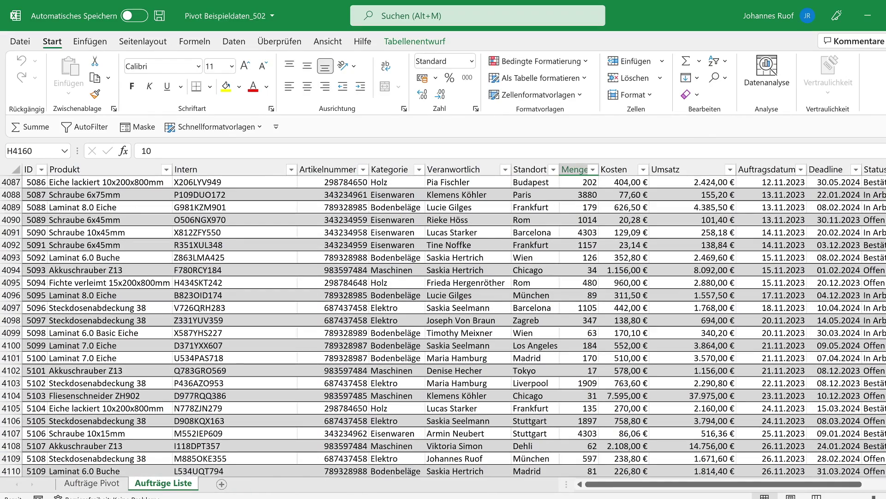
left_click_drag(884, 456, 458, 152)
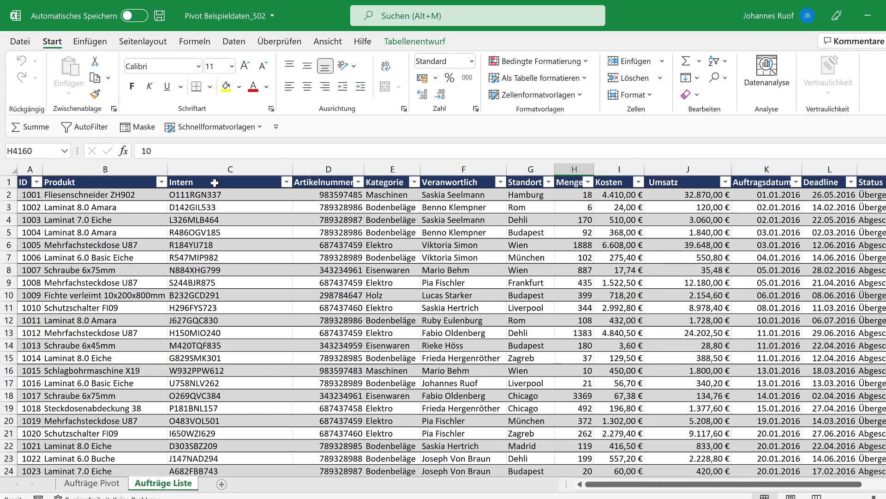
right_click(212, 180)
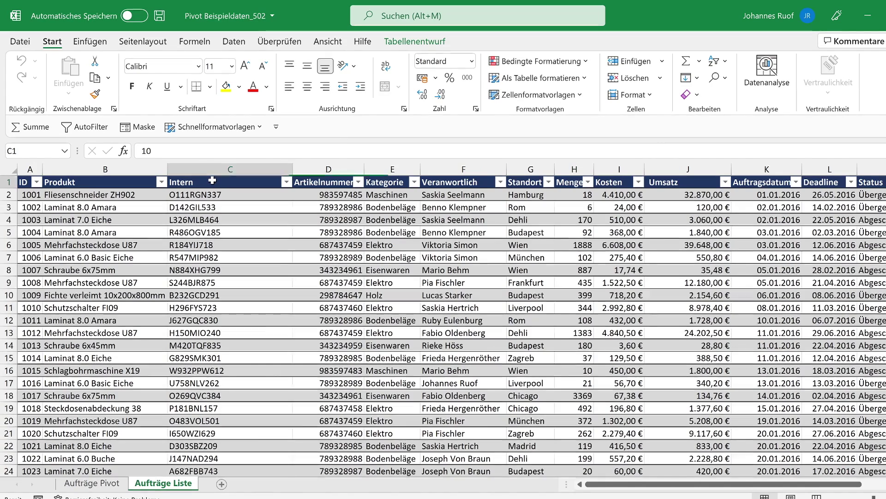
mouse_move(273, 264)
left_click(397, 265)
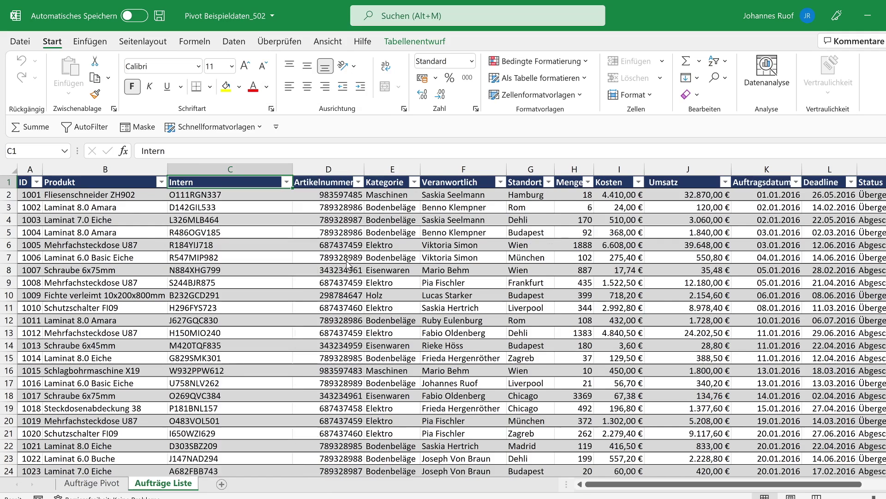
left_click(236, 197)
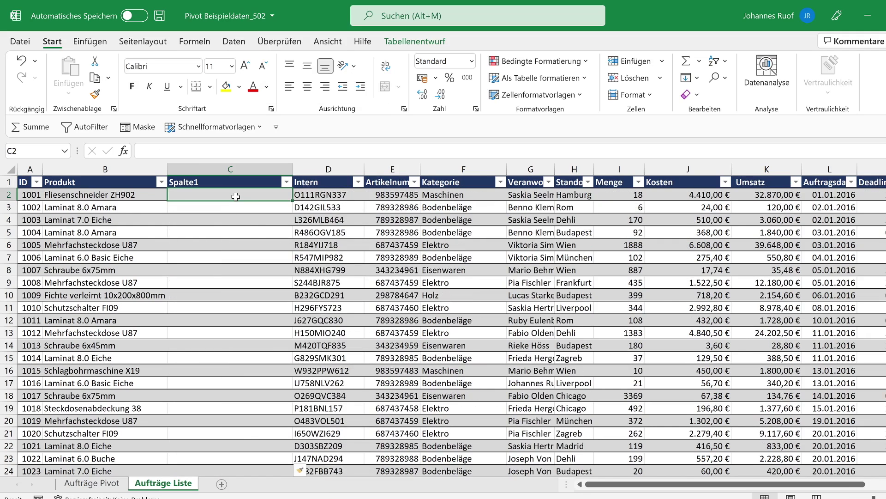
type("1")
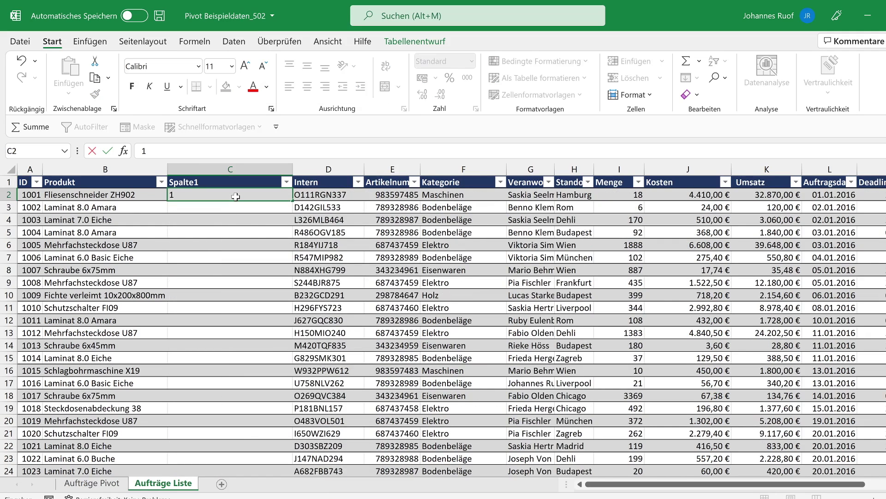
key("ctrl+Return")
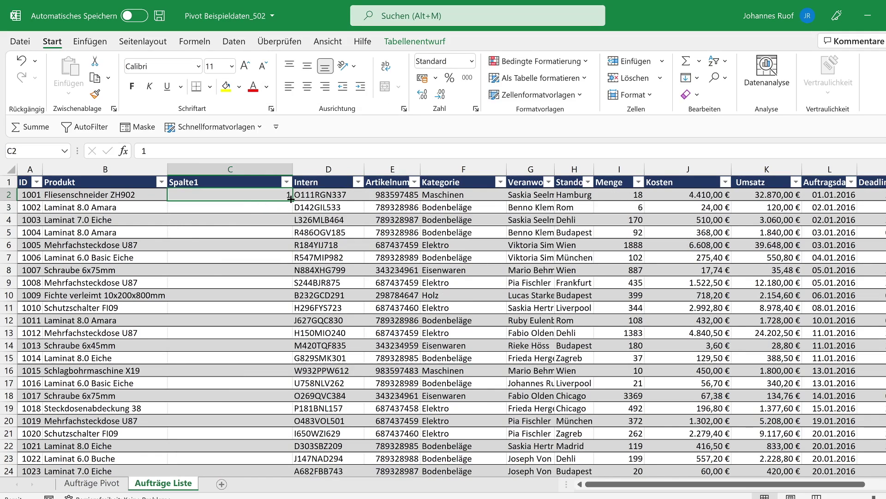
double_click(290, 199)
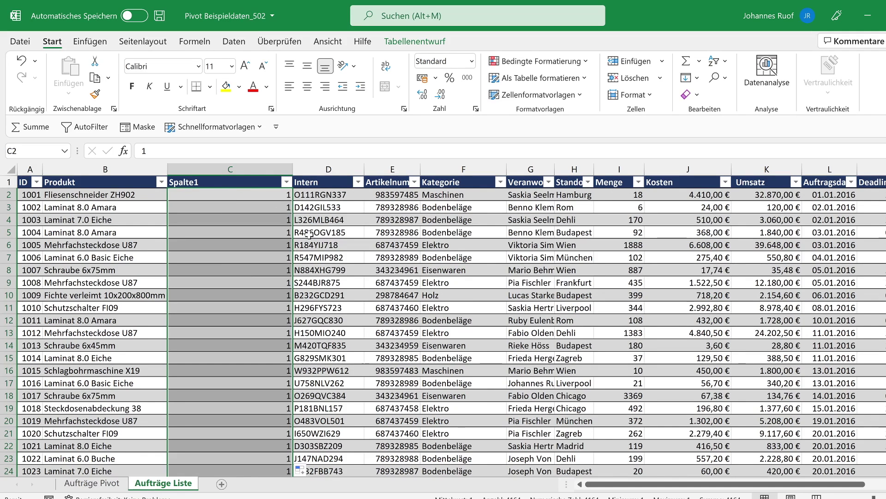
Rename the new column header to Anzahl Produkte and return to the Aufträge Pivot sheet
left_click(200, 184)
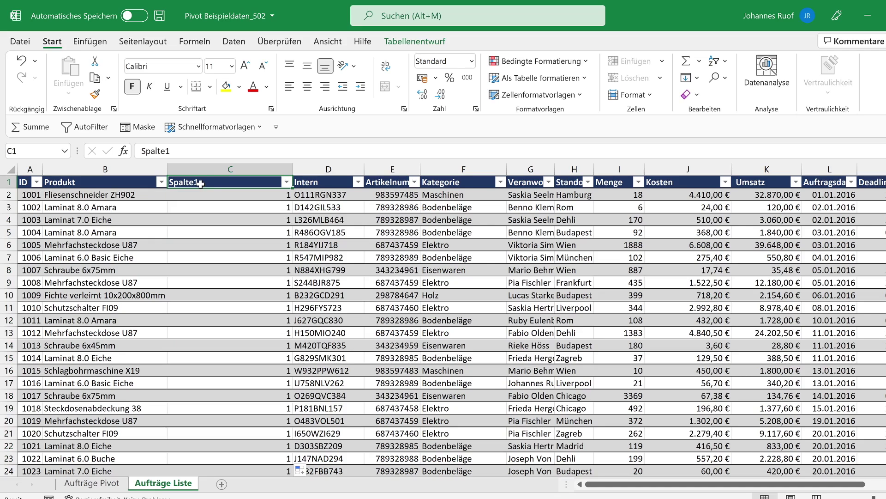
double_click(144, 150)
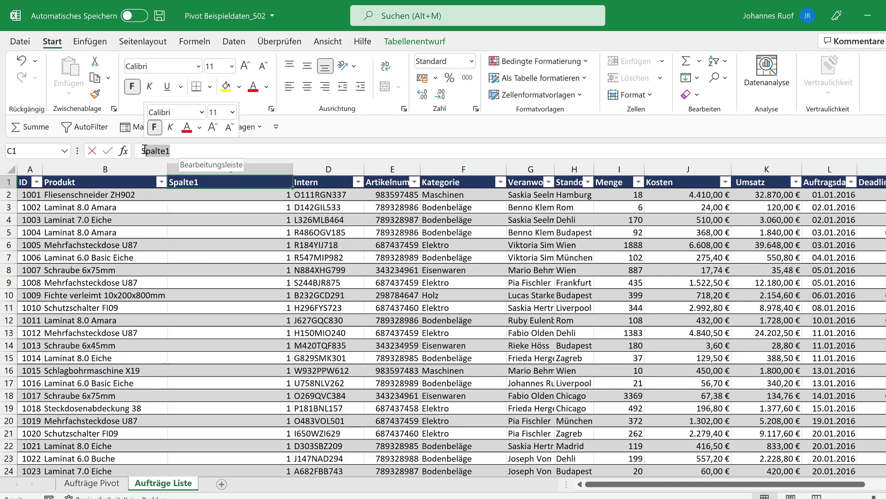
type("Anhza")
key("BackSpace")
type("zahl Profu")
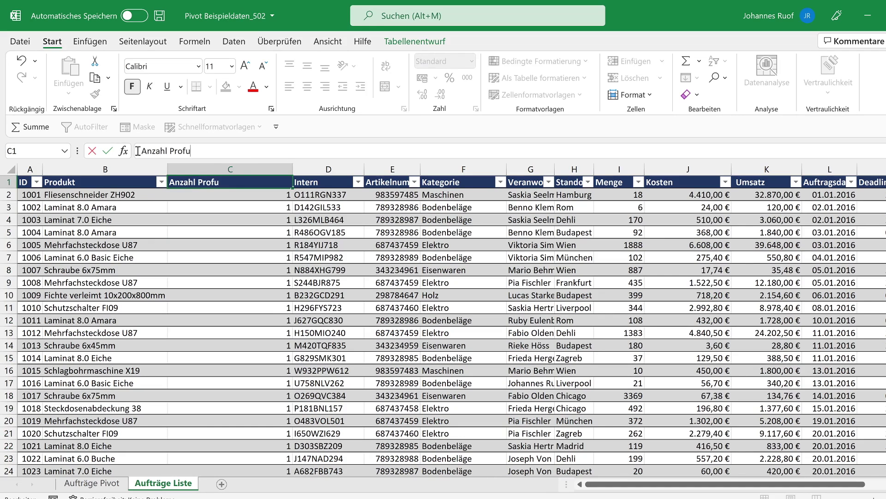
key("BackSpace")
key("BackSpace")
type("dukte")
key("Return")
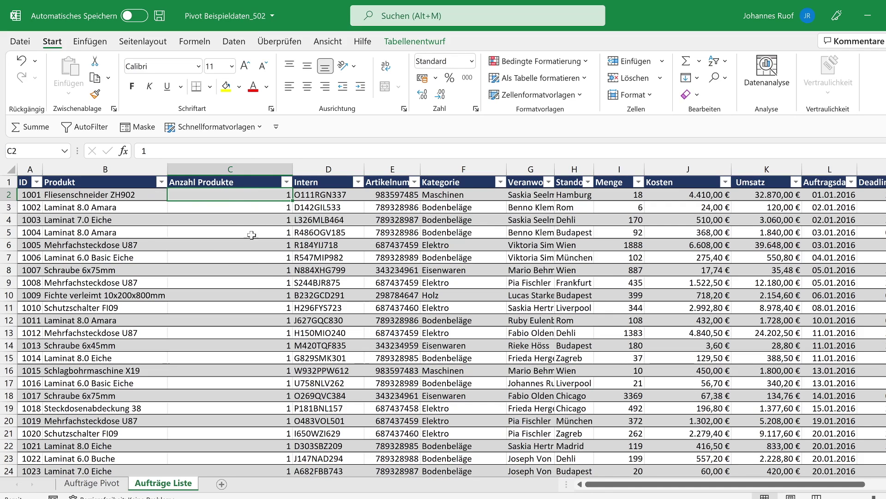
left_click(100, 486)
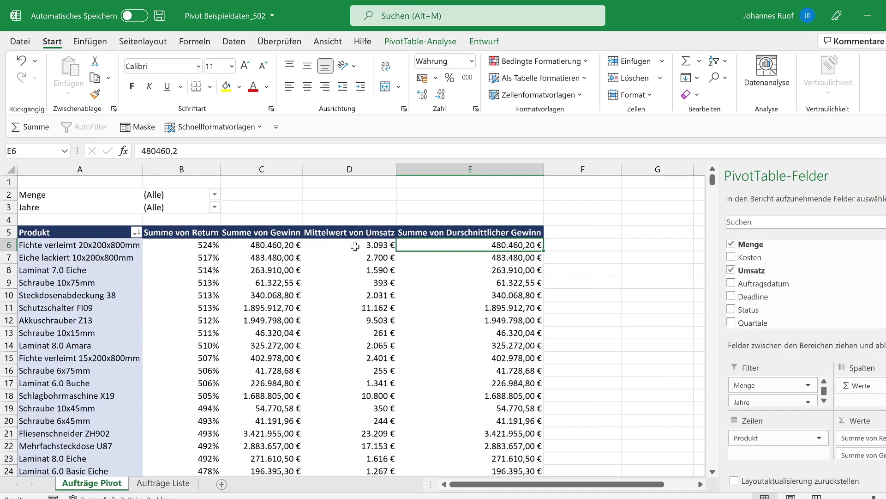
Load the Durchschnittlicher Gewinn calculated field in the Berechnetes Feld editor
left_click(446, 41)
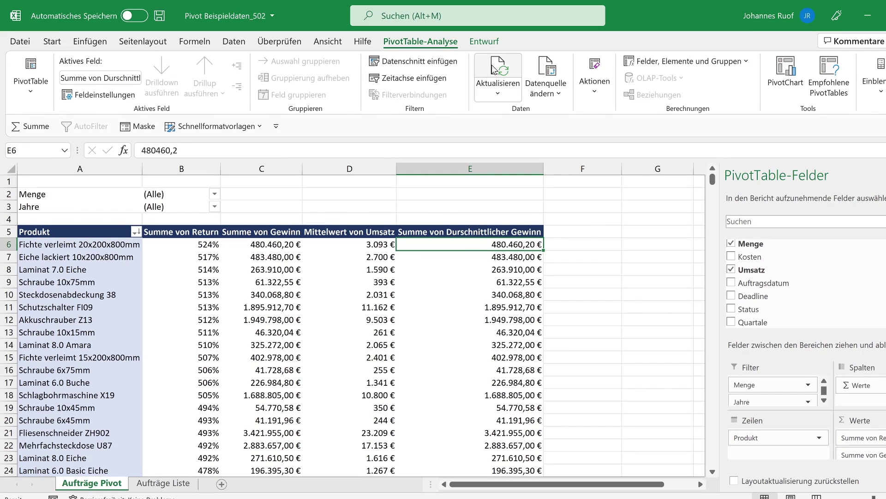
scroll(867, 290, "down", 3)
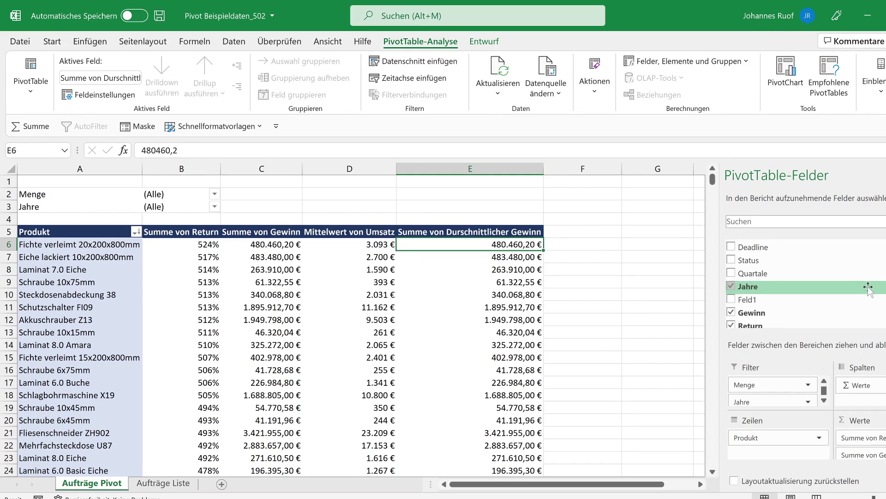
scroll(864, 288, "up", 1)
scroll(865, 288, "up", 1)
scroll(864, 288, "up", 2)
scroll(864, 288, "up", 1)
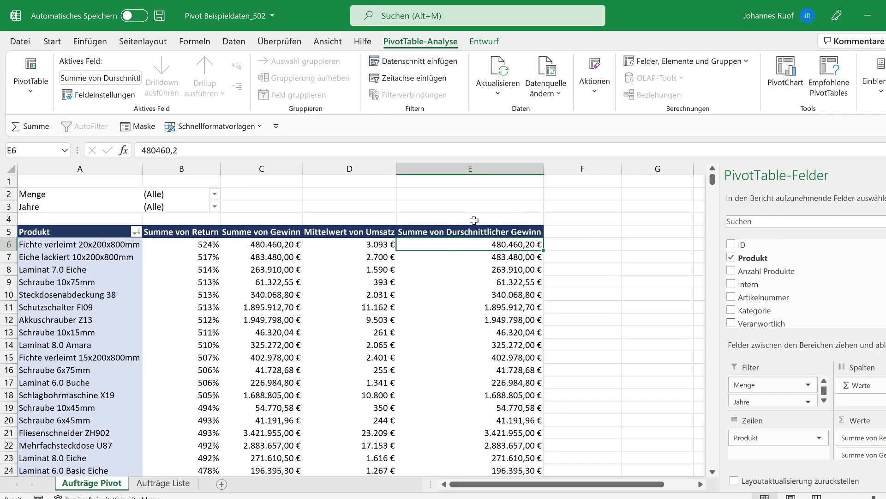
left_click(688, 61)
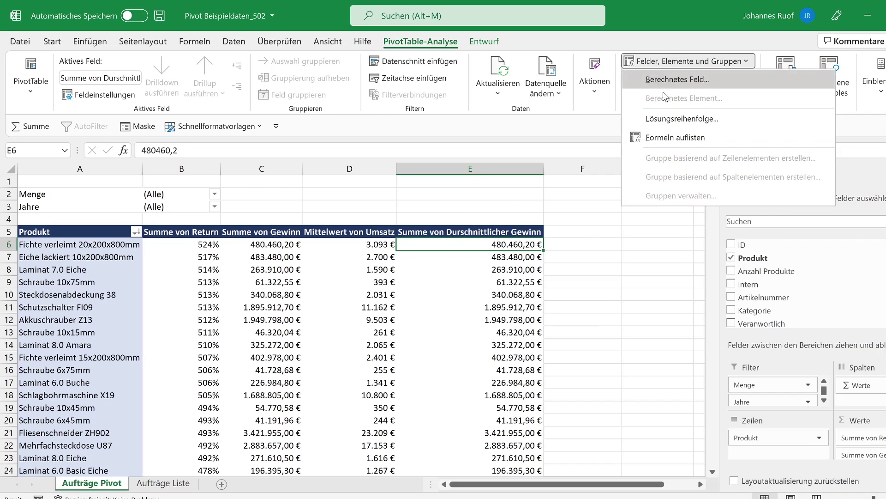
left_click(682, 85)
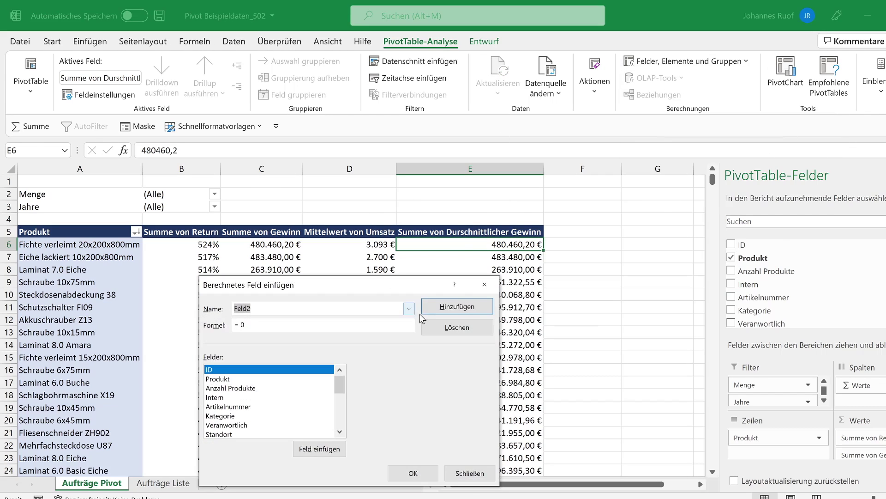
left_click(409, 308)
left_click(276, 349)
Replace ANZAHL(Produkt) with 'Anzahl Produkte' so the formula is =Gewinn/'Anzahl Produkte'
left_click_drag(323, 282, 310, 254)
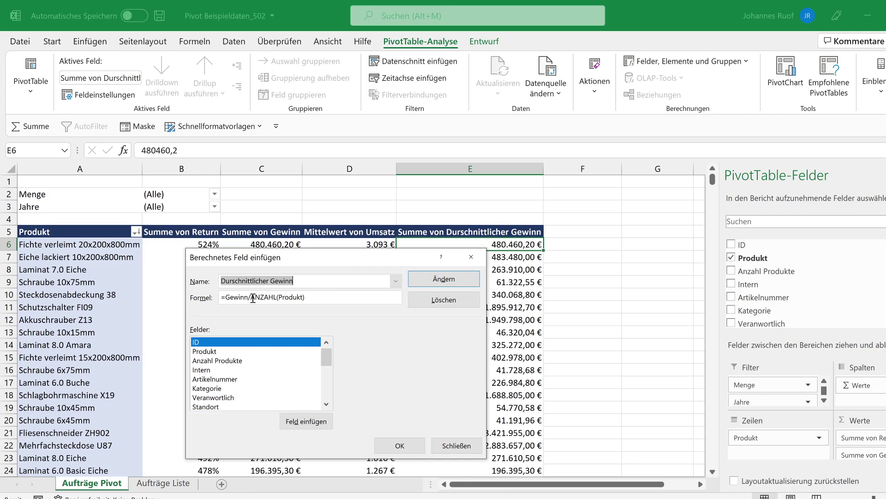
left_click_drag(251, 297, 314, 294)
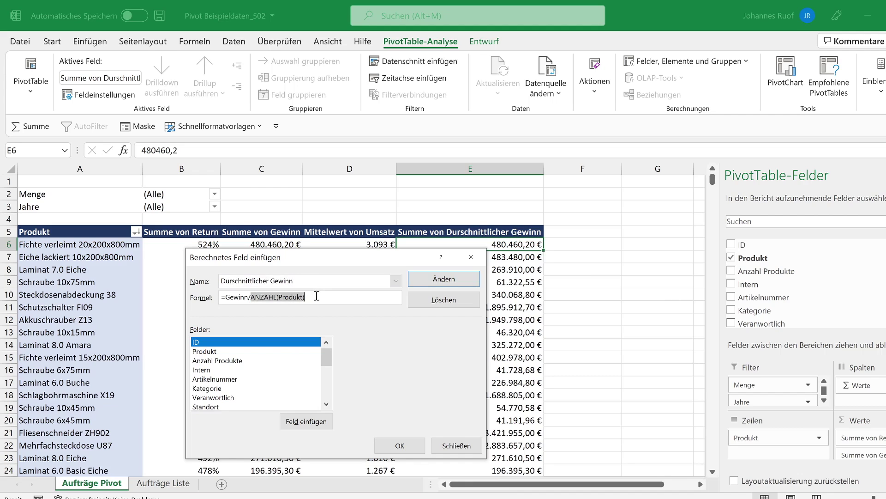
key("BackSpace")
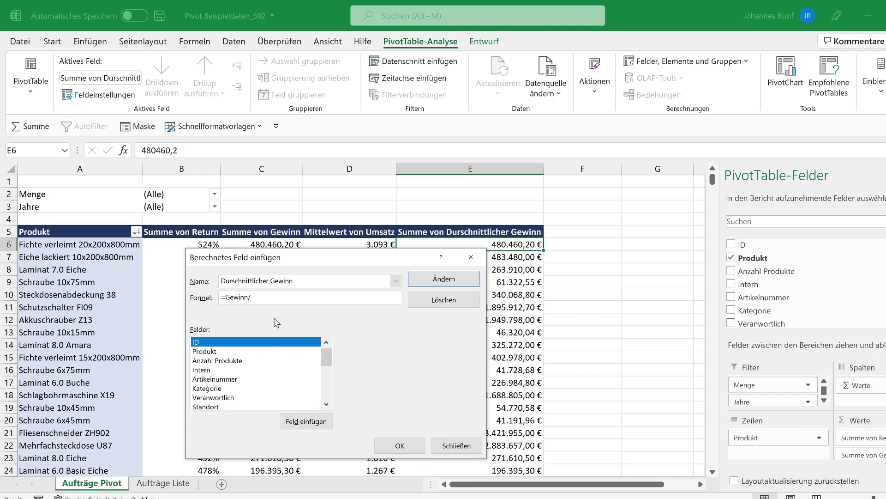
double_click(225, 360)
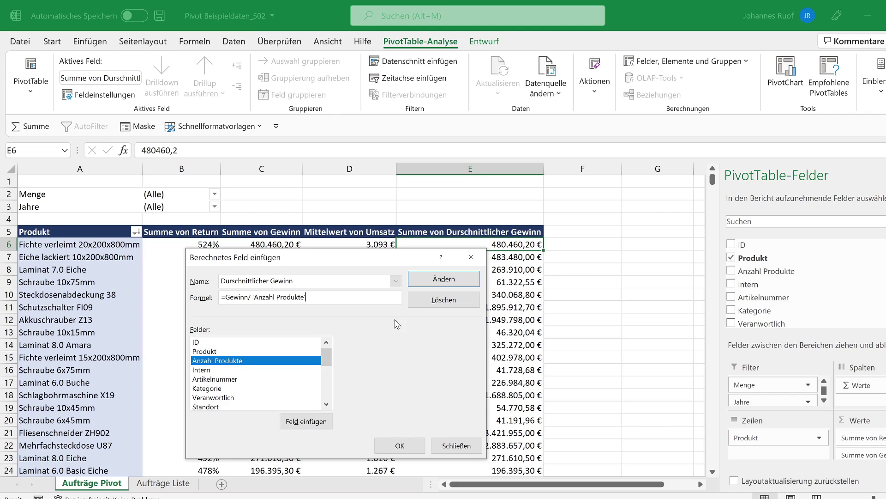
left_click(400, 445)
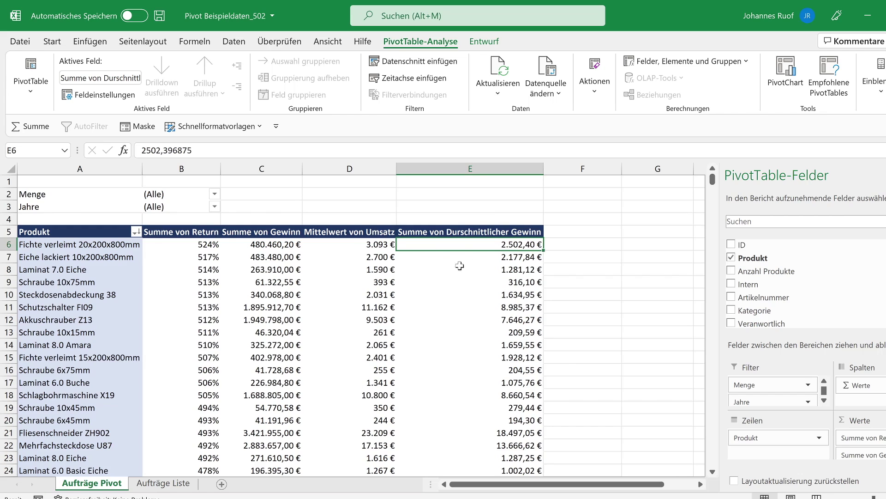
left_click(341, 242)
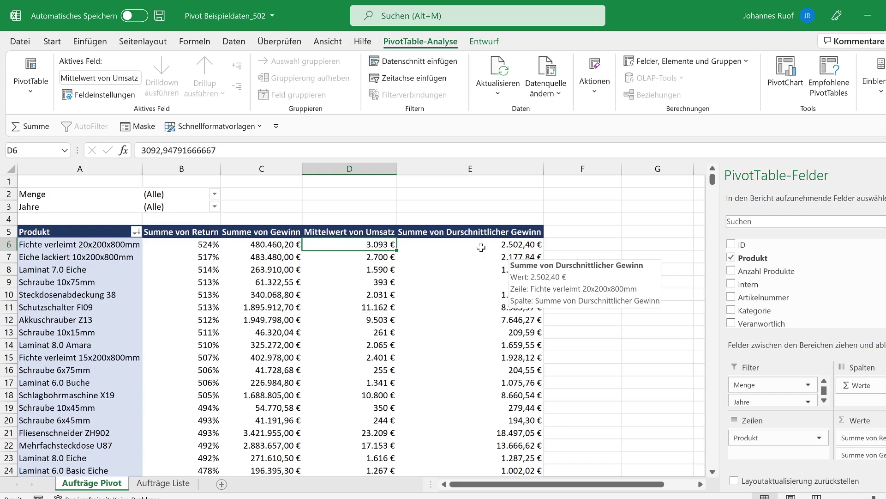
left_click(504, 248)
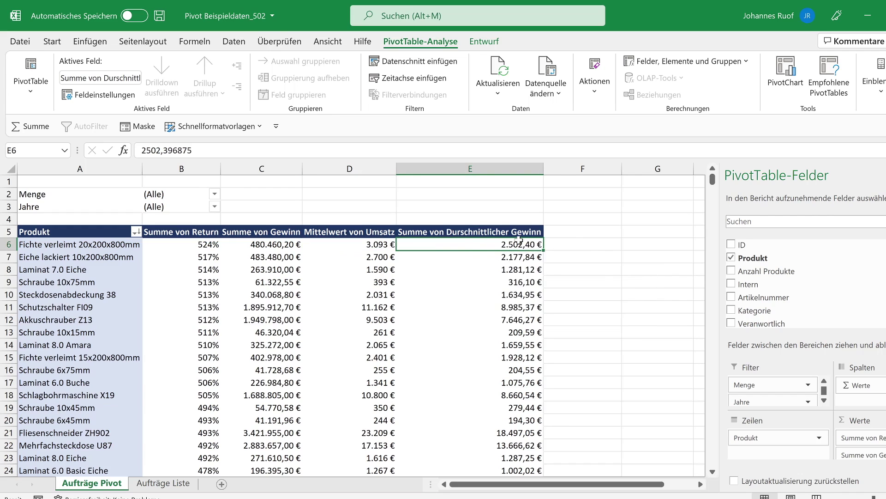
left_click(178, 482)
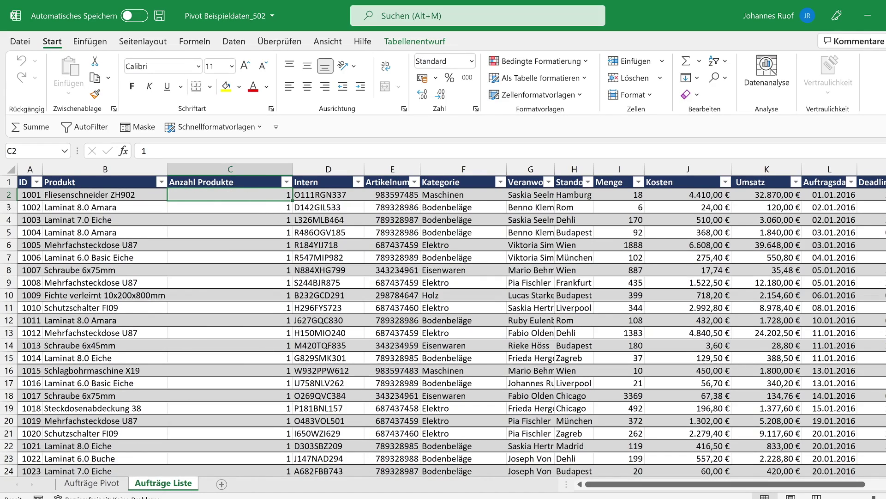
left_click(92, 483)
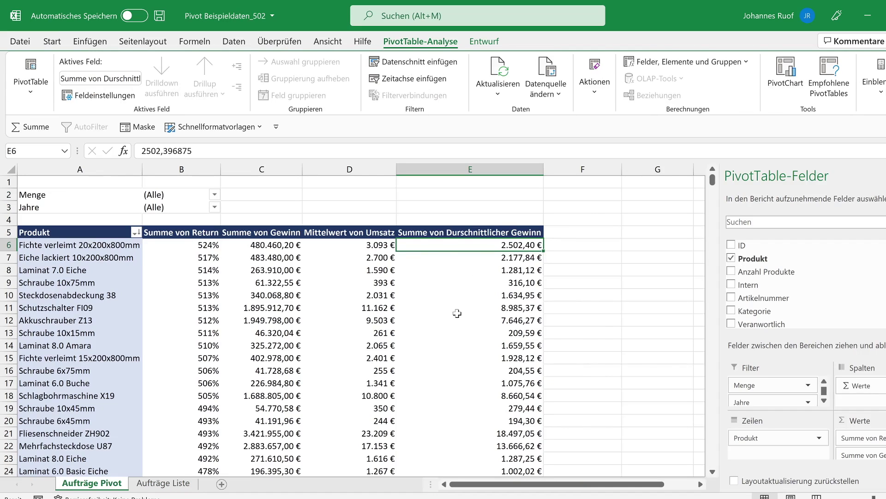